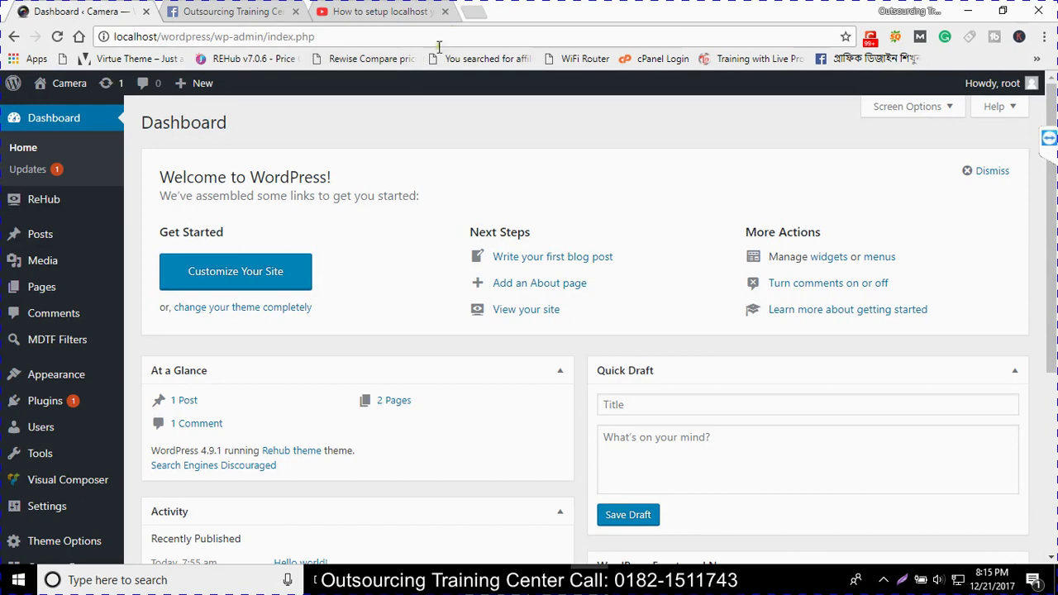
Close the 'How to setup localhost' and Facebook tabs, choosing Stay on the leave warning
{"action": "left_click", "coordinate": [444, 12]}
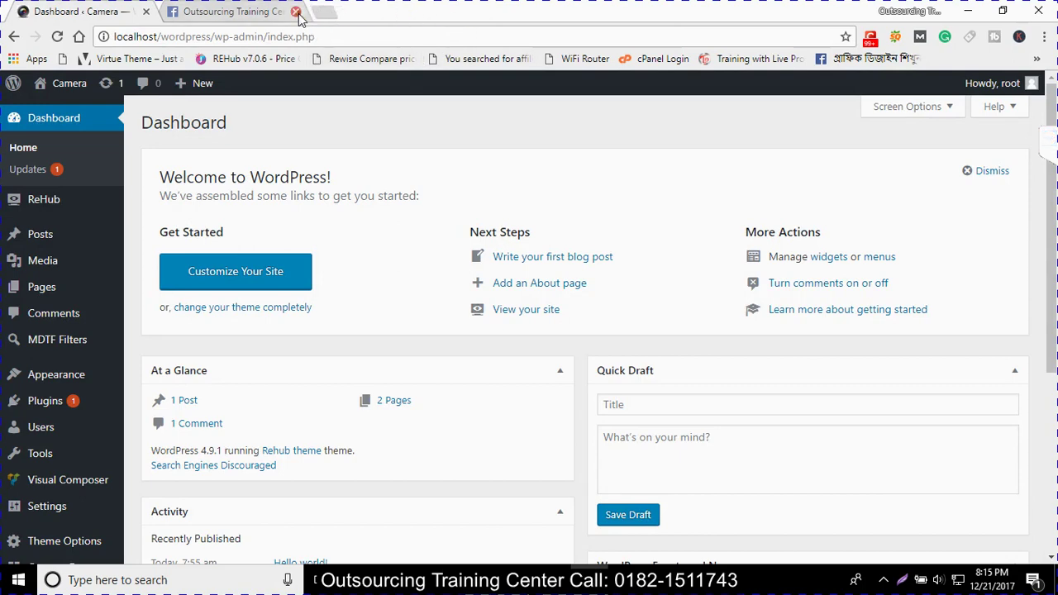
{"action": "left_click", "coordinate": [273, 13]}
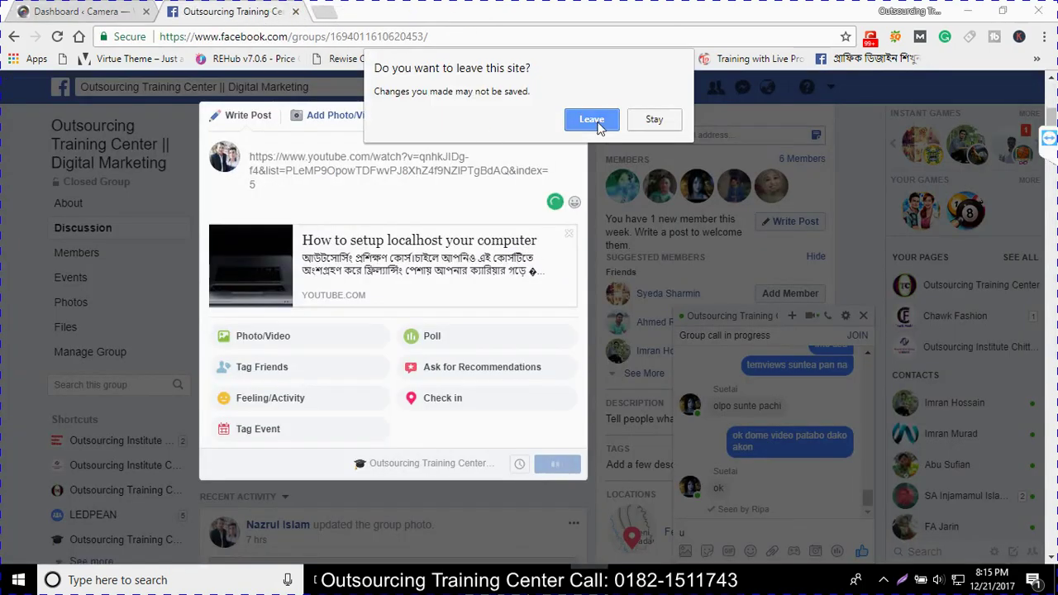
{"action": "left_click", "coordinate": [630, 122]}
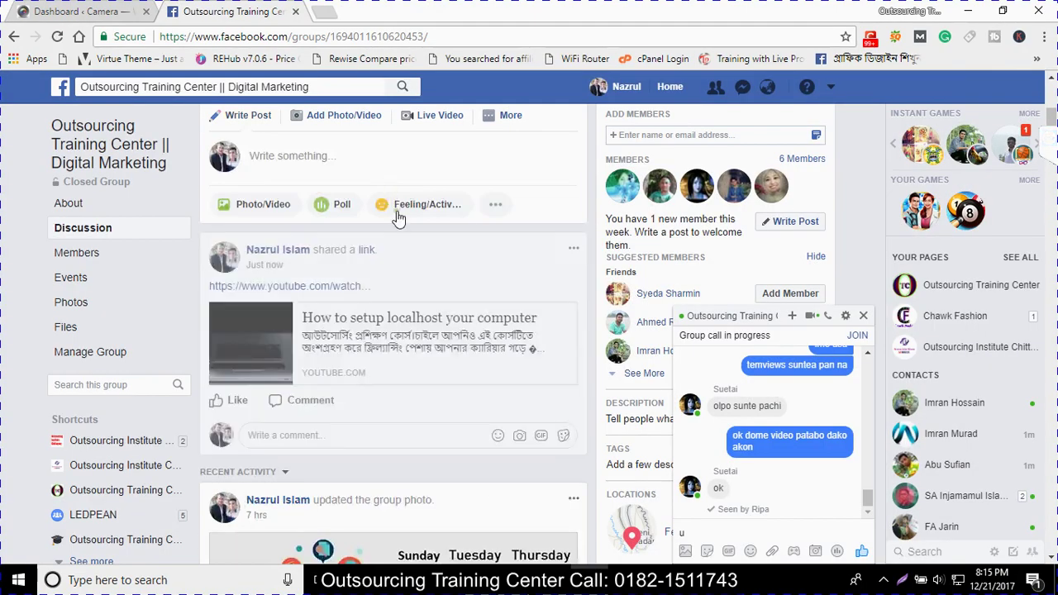
{"action": "left_click", "coordinate": [295, 11]}
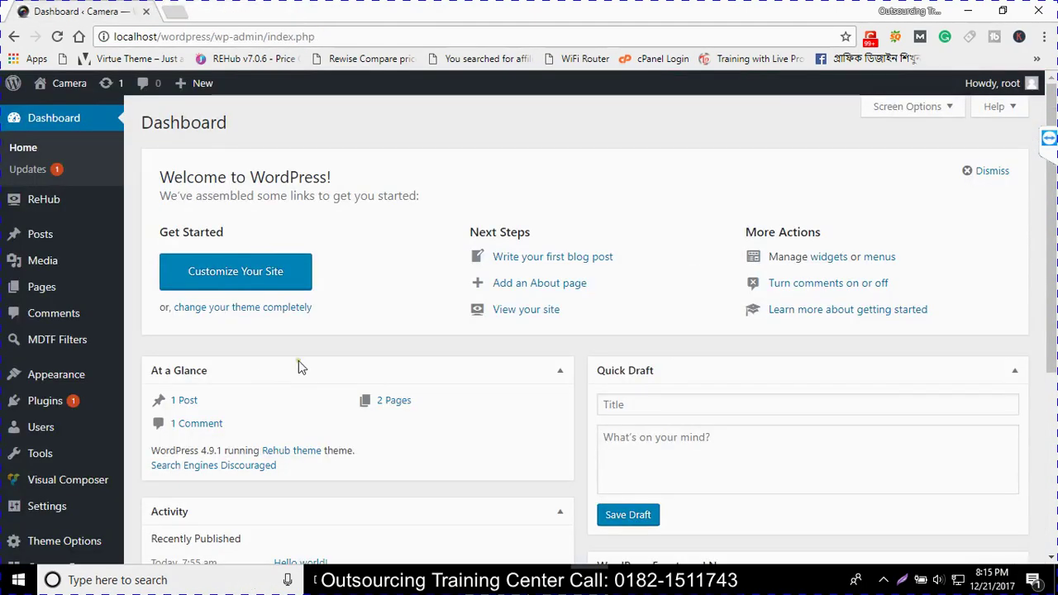
Open a new browser tab showing the Google start page beside the Camera dashboard
{"action": "scroll", "coordinate": [107, 309], "scroll_direction": "down", "scroll_amount": 2}
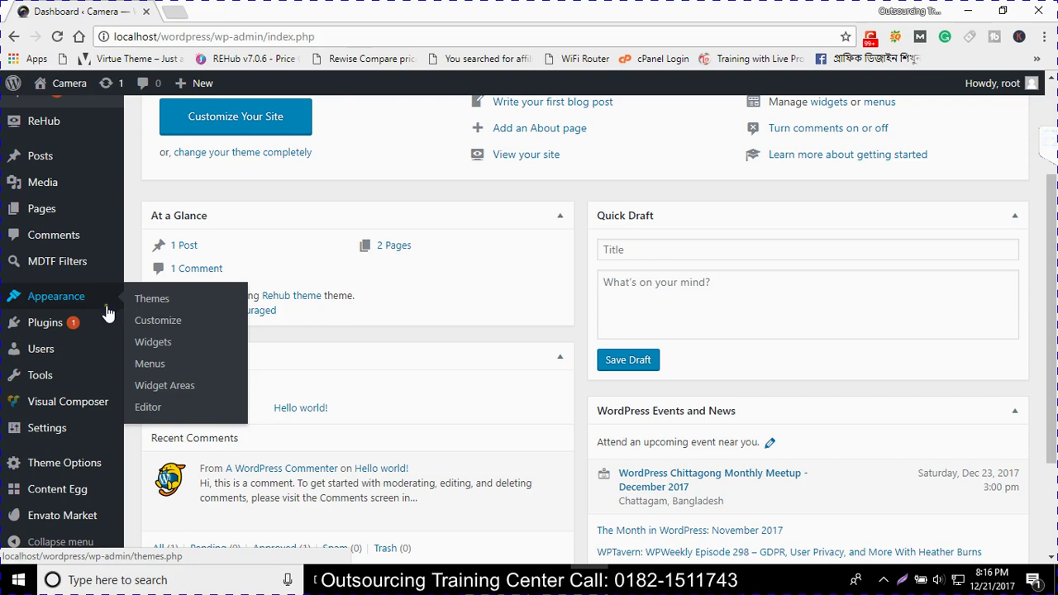
{"action": "mouse_move", "coordinate": [39, 349]}
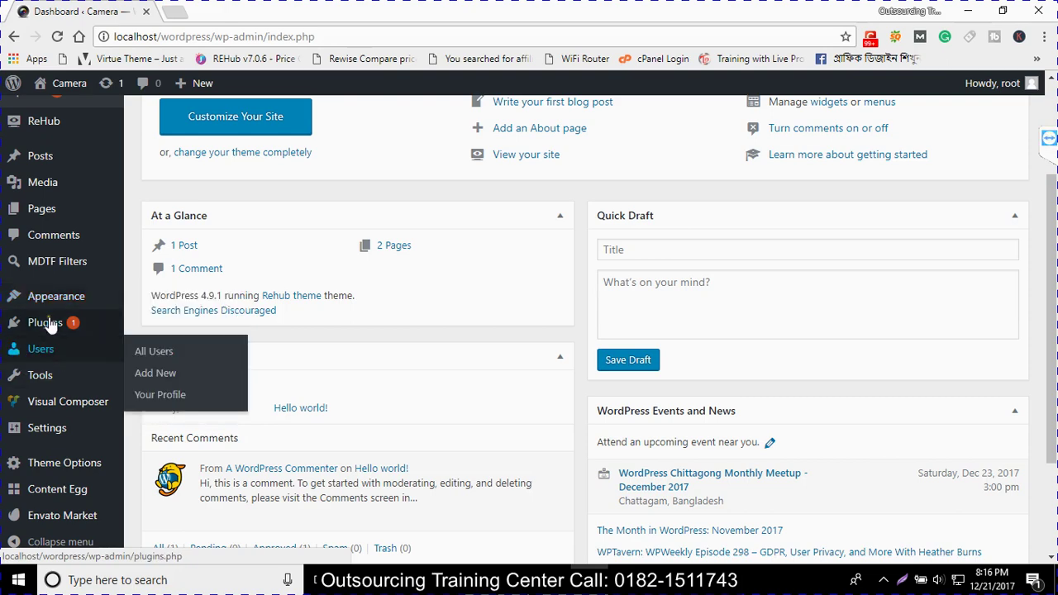
{"action": "scroll", "coordinate": [71, 310], "scroll_direction": "up", "scroll_amount": 2}
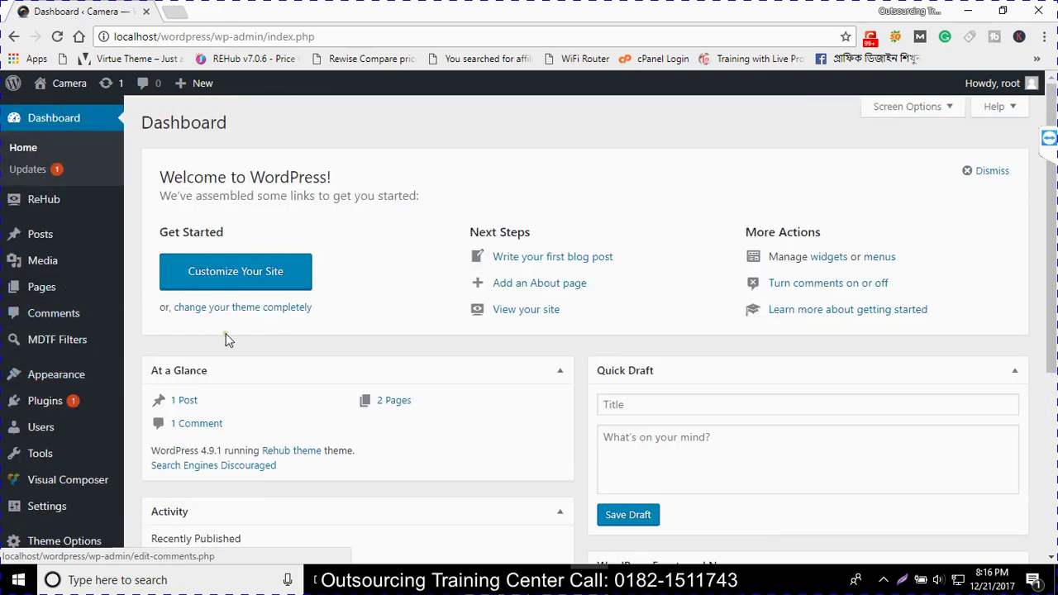
{"action": "left_click", "coordinate": [175, 13]}
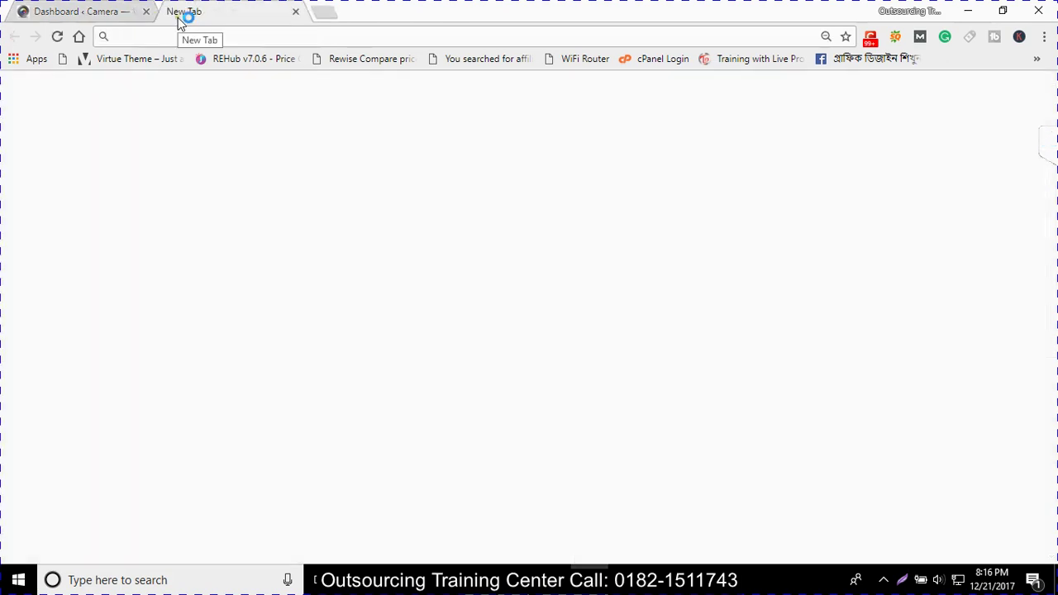
Load the Rewise Compare demo via the REHub bookmarks, then switch back to the Dashboard tab
{"action": "left_click", "coordinate": [248, 58]}
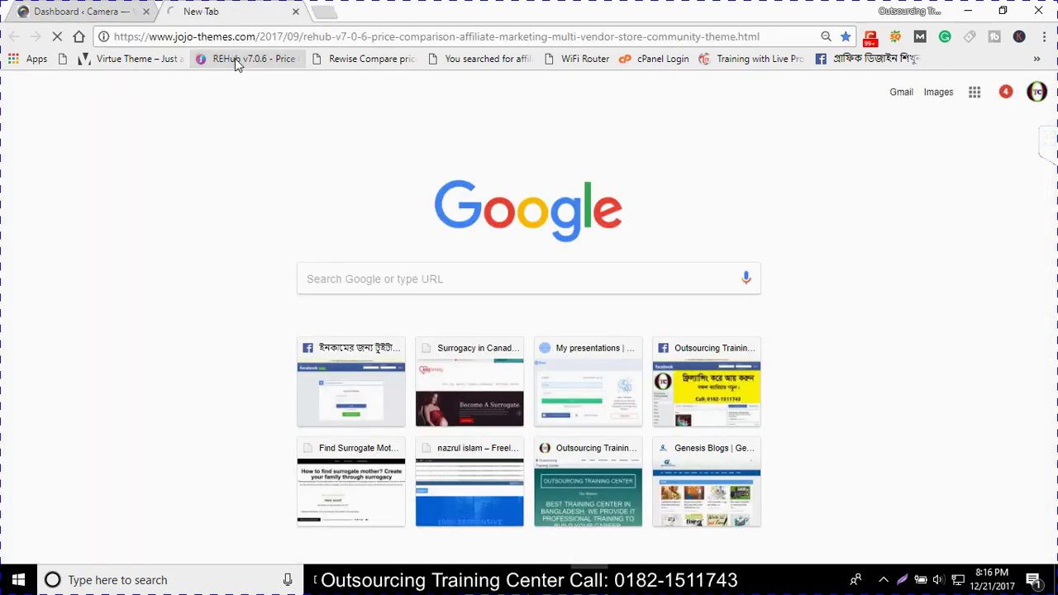
{"action": "left_click", "coordinate": [347, 67]}
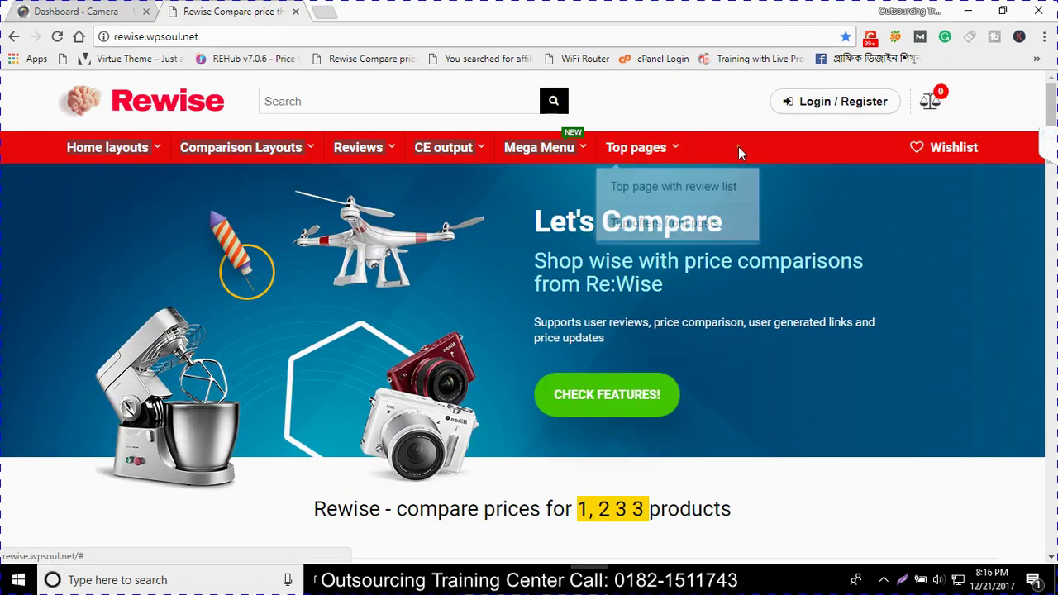
{"action": "left_click", "coordinate": [50, 11]}
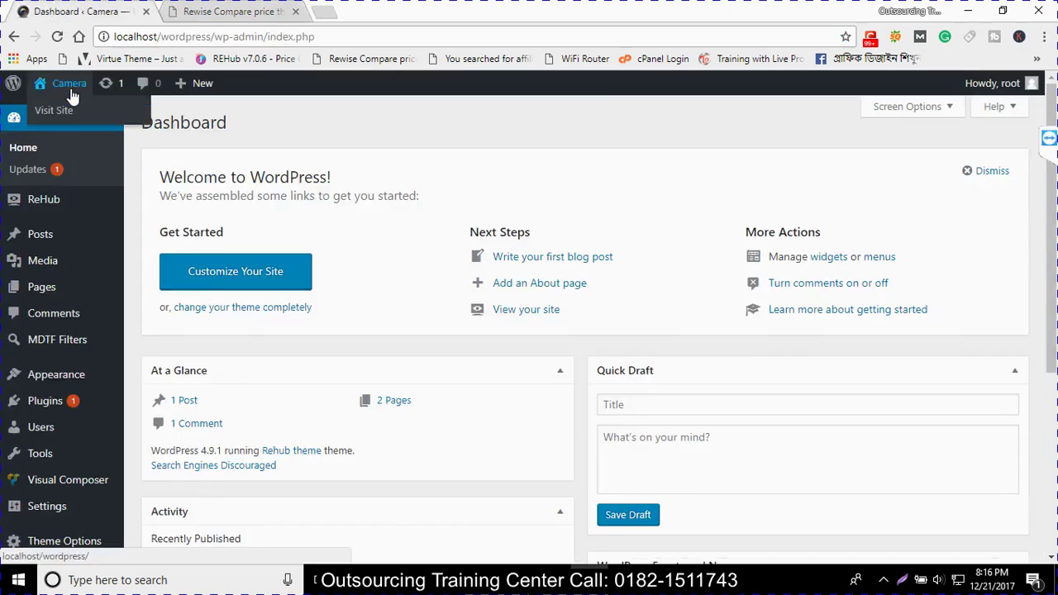
{"action": "mouse_move", "coordinate": [43, 285]}
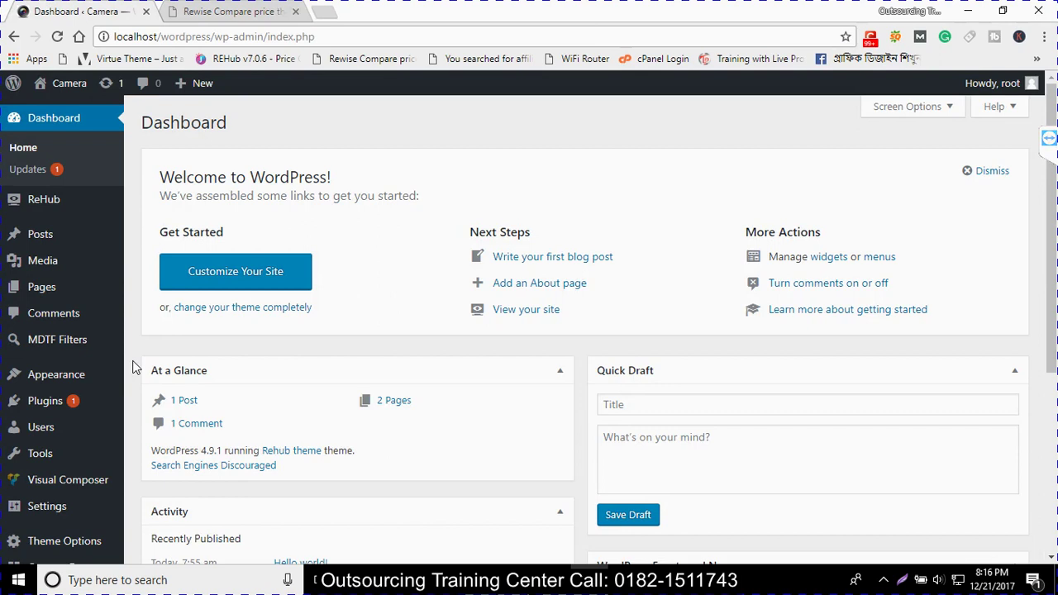
Activate the Twenty Fifteen theme from Appearance > Themes, replacing Rehub
{"action": "left_click", "coordinate": [82, 374]}
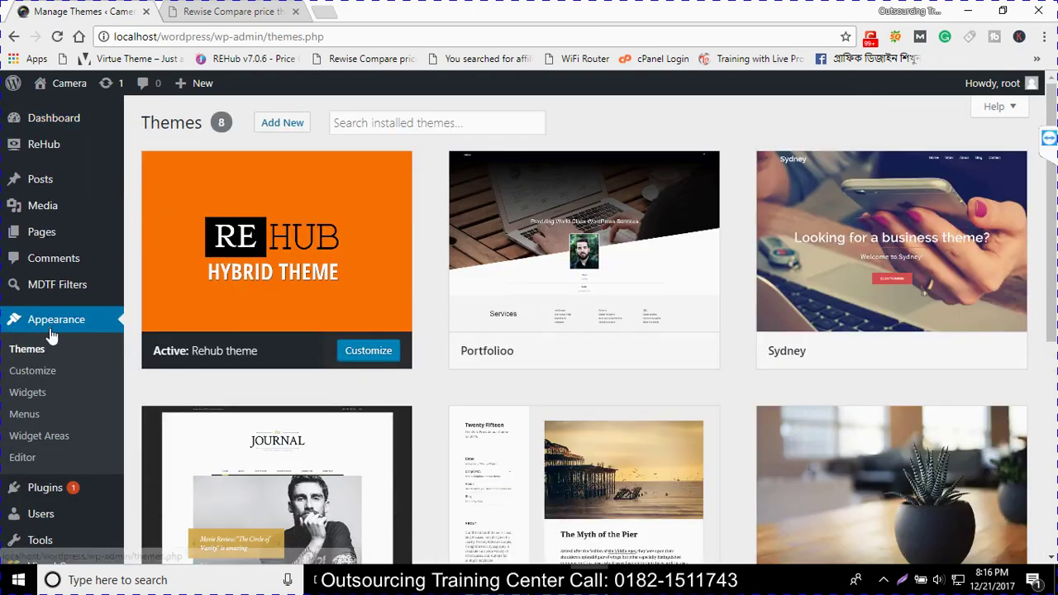
{"action": "left_click", "coordinate": [38, 353]}
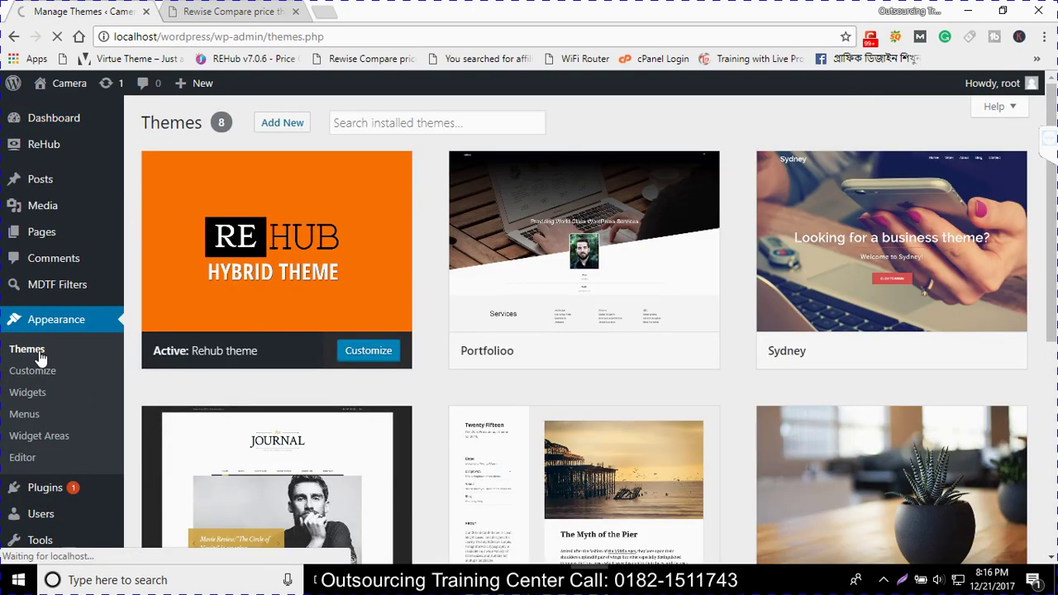
{"action": "scroll", "coordinate": [784, 305], "scroll_direction": "down", "scroll_amount": 5}
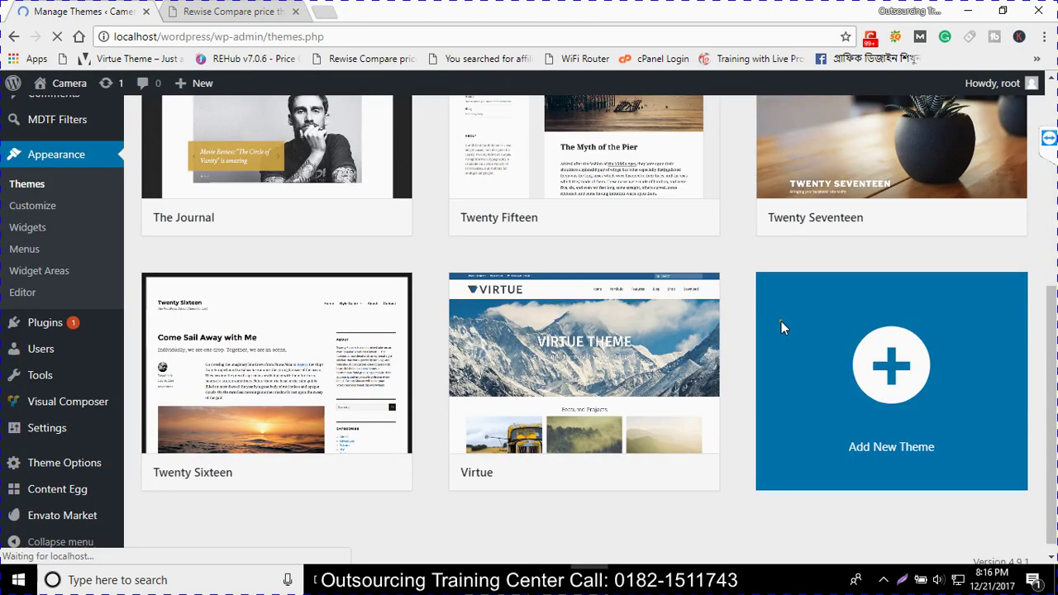
{"action": "scroll", "coordinate": [496, 438], "scroll_direction": "down", "scroll_amount": 3}
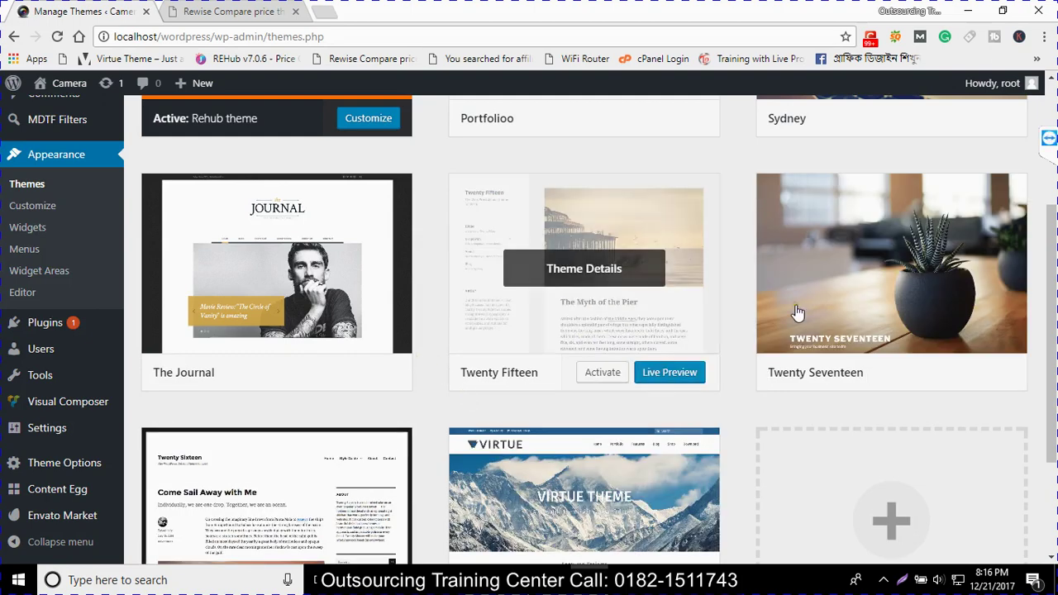
{"action": "scroll", "coordinate": [798, 312], "scroll_direction": "down", "scroll_amount": 1}
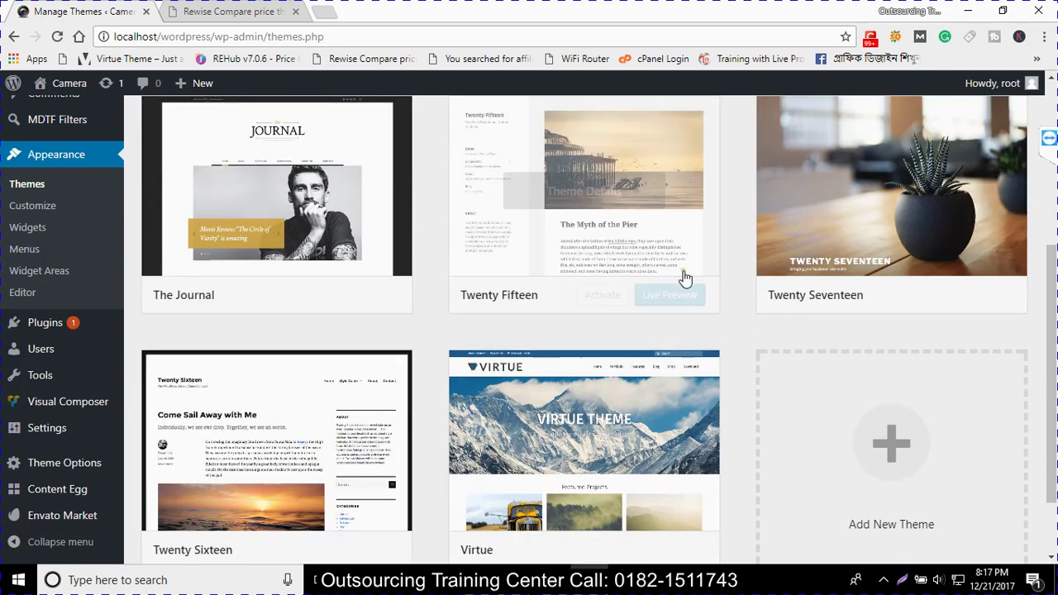
{"action": "left_click", "coordinate": [597, 294]}
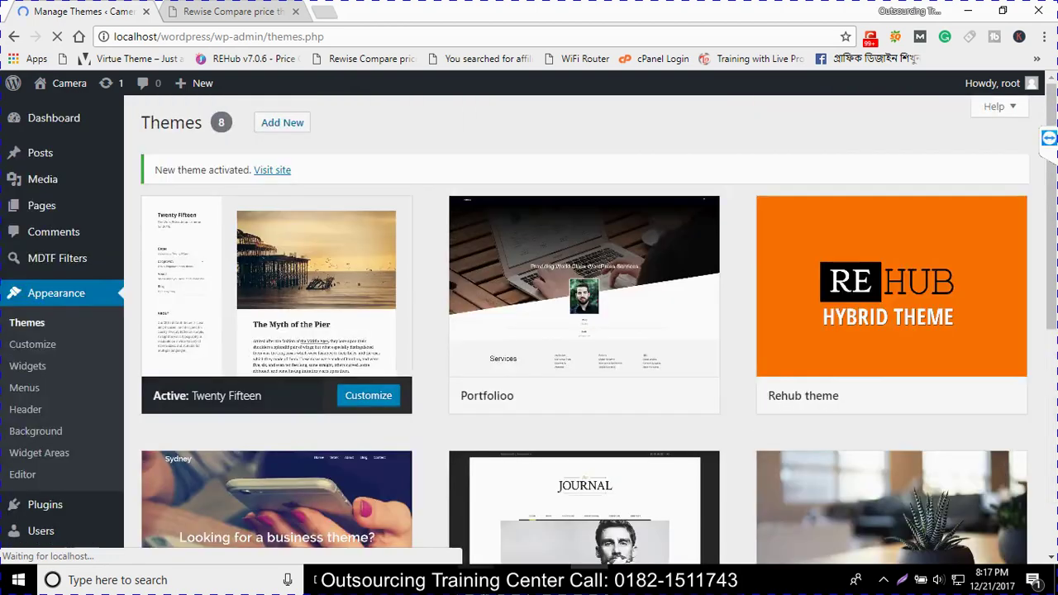
{"action": "mouse_move", "coordinate": [480, 579]}
{"action": "left_click", "coordinate": [480, 504]}
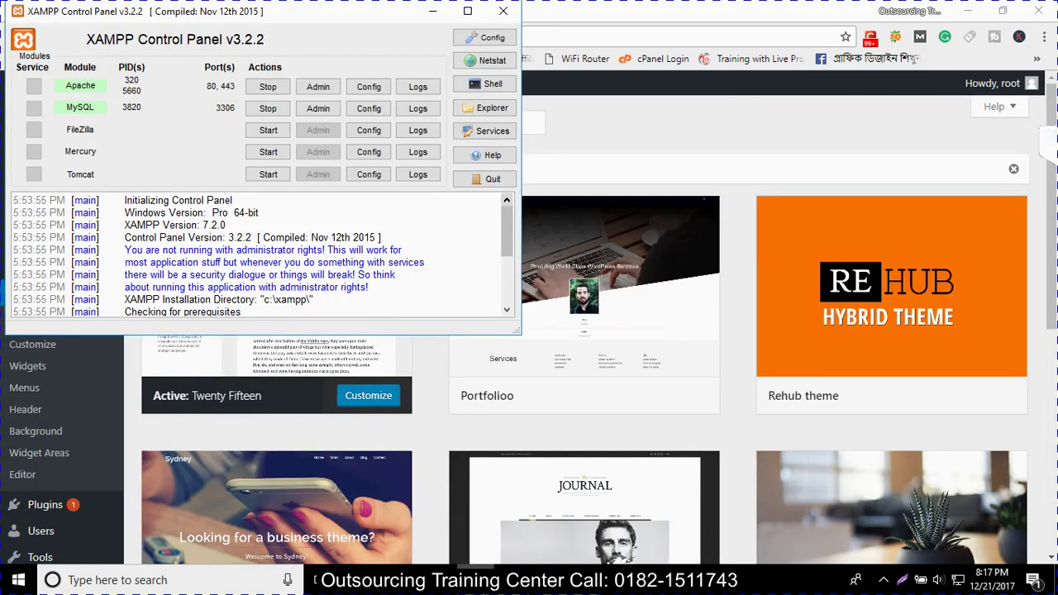
{"action": "left_click", "coordinate": [634, 117]}
{"action": "left_click_drag", "start_coordinate": [116, 36], "coordinate": [186, 51]}
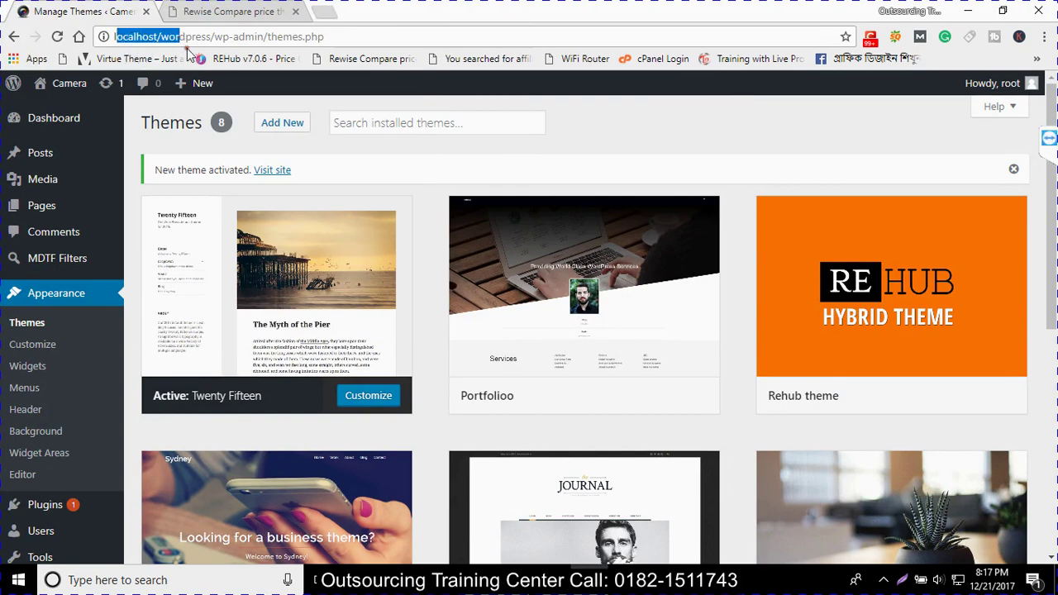
{"action": "key", "text": "alt+Tab"}
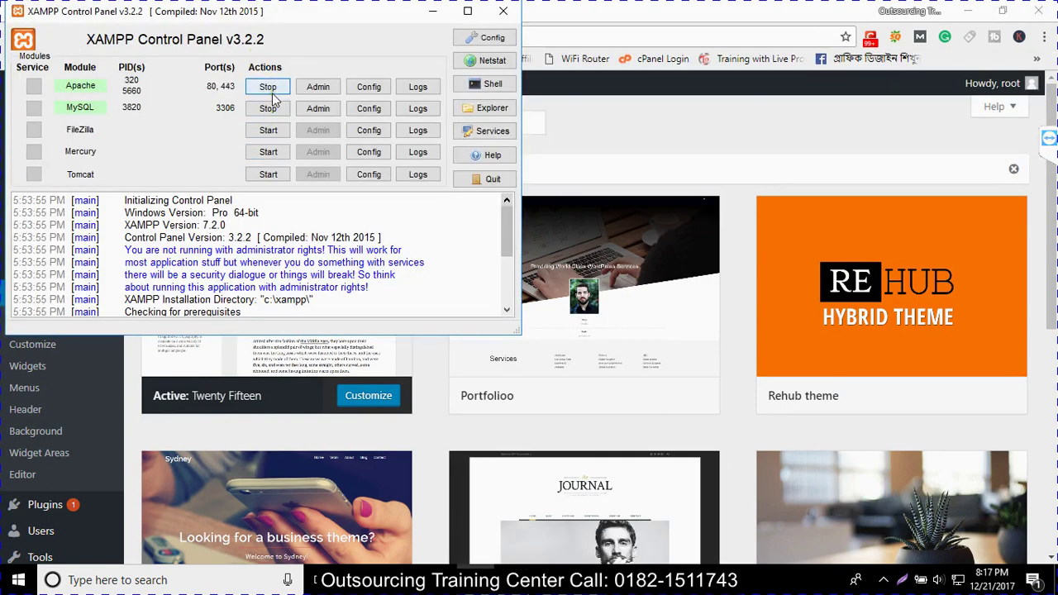
{"action": "left_click", "coordinate": [432, 12]}
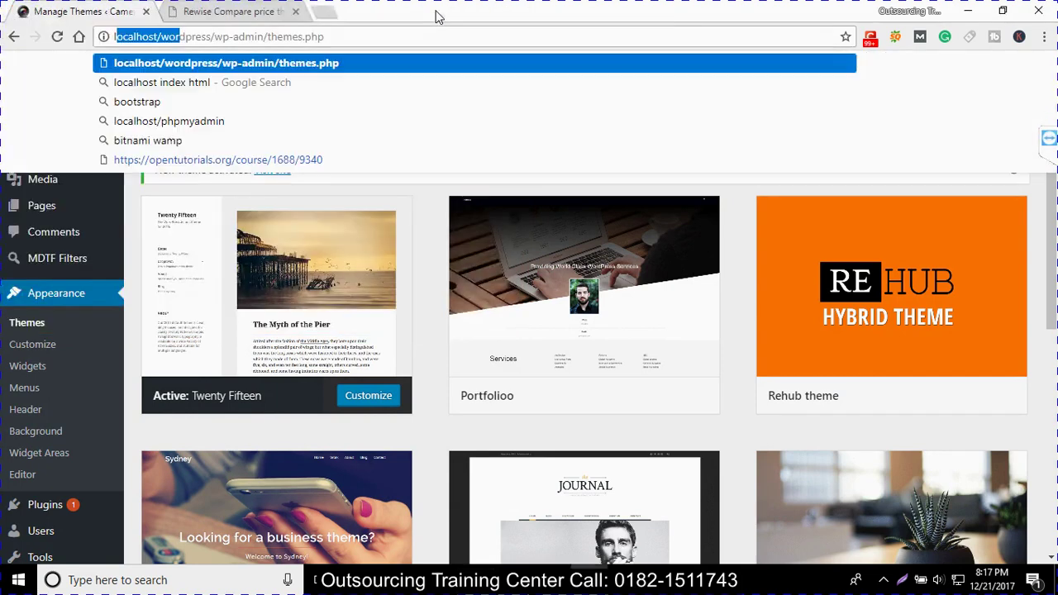
{"action": "left_click", "coordinate": [303, 37]}
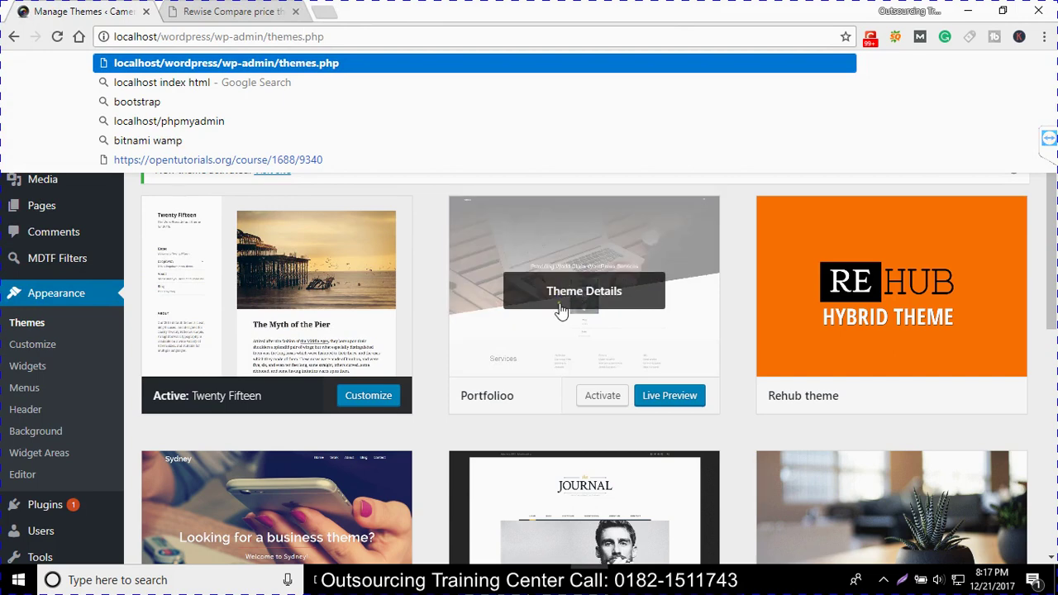
{"action": "left_click", "coordinate": [201, 11]}
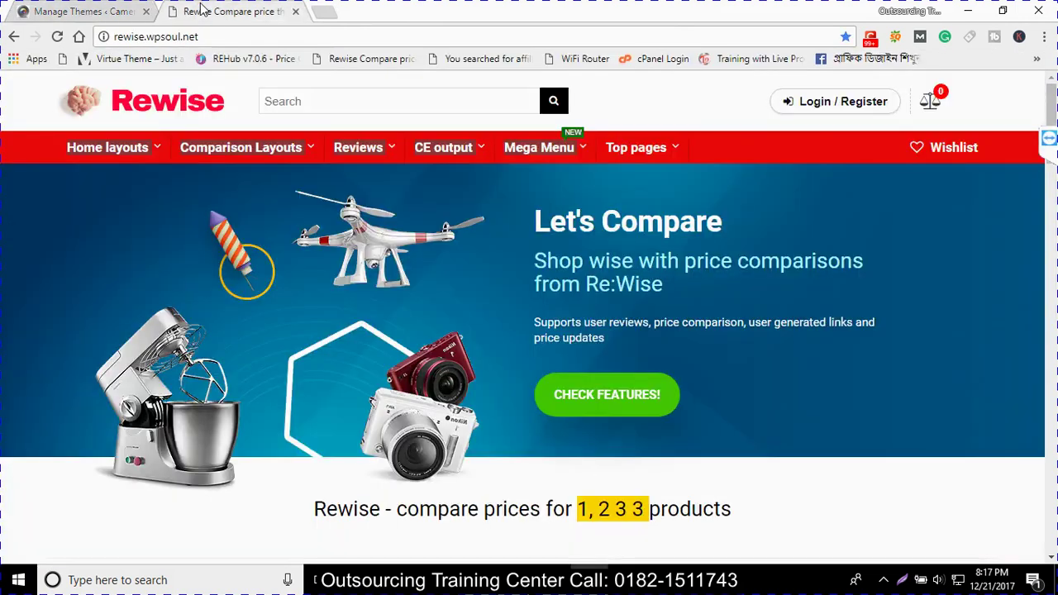
{"action": "key", "text": "ctrl+Tab"}
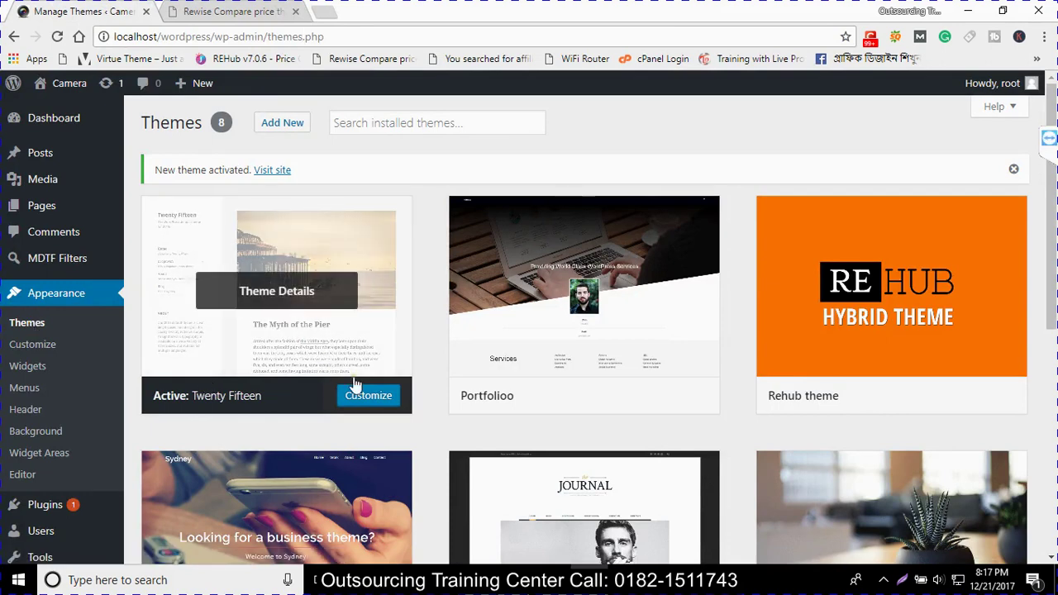
{"action": "mouse_move", "coordinate": [72, 86]}
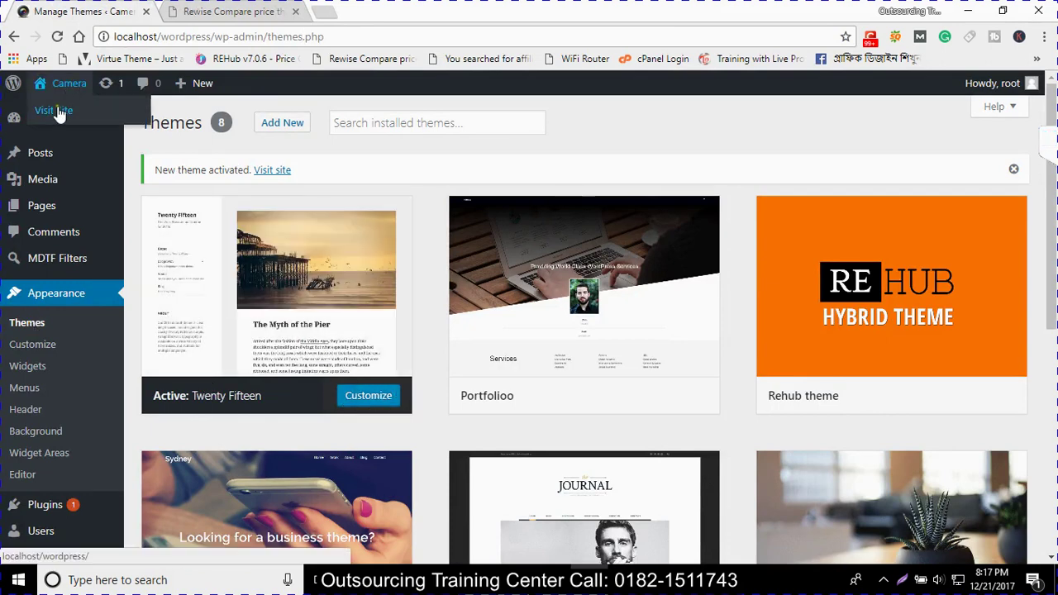
Open the live Camera site in a new tab and look it over
{"action": "right_click", "coordinate": [57, 113]}
{"action": "left_click", "coordinate": [83, 116]}
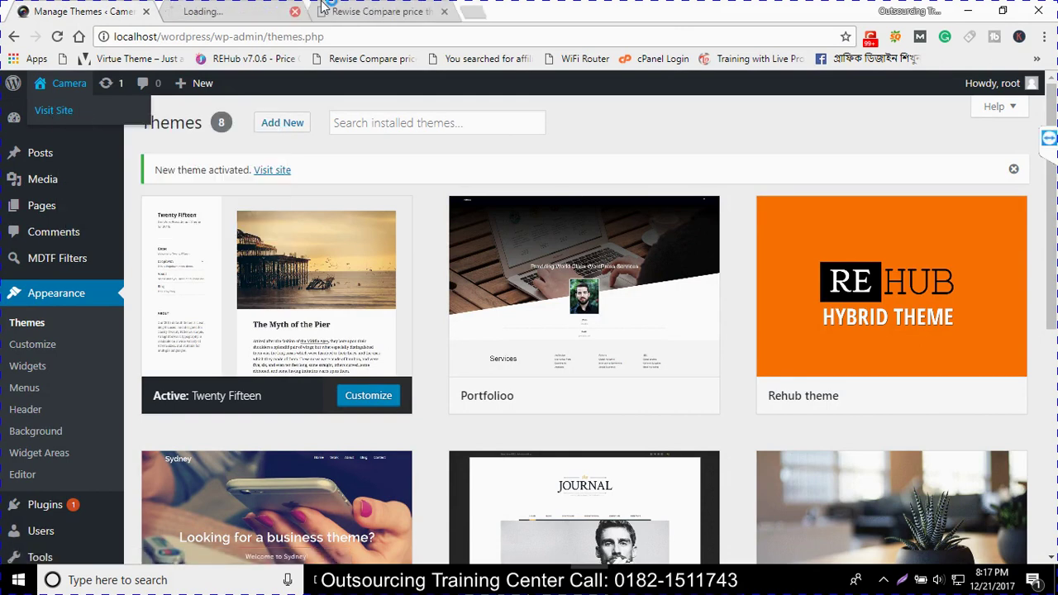
{"action": "left_click", "coordinate": [200, 10]}
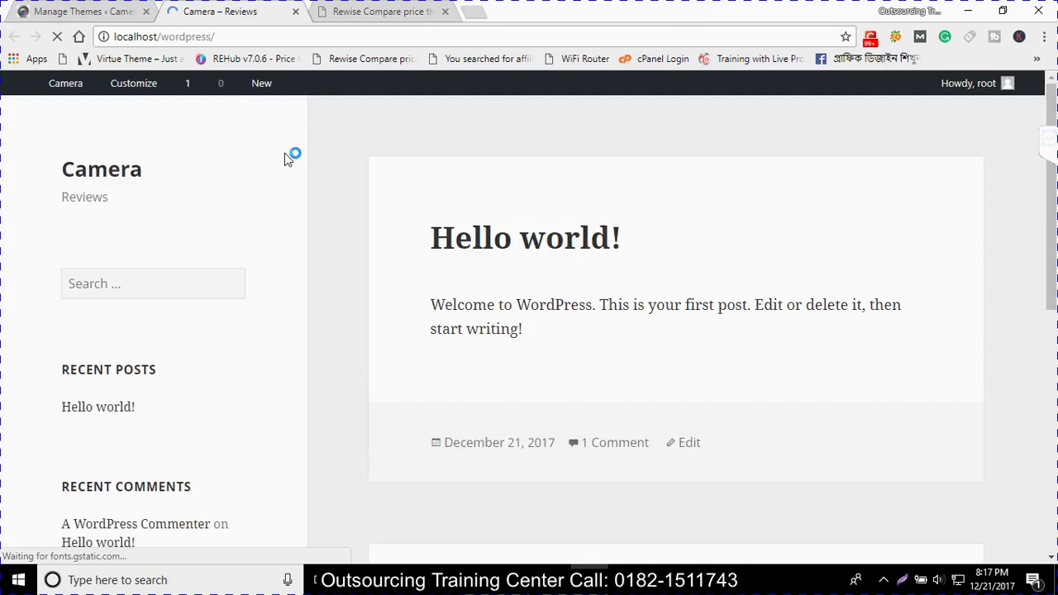
{"action": "scroll", "coordinate": [468, 295], "scroll_direction": "down", "scroll_amount": 5}
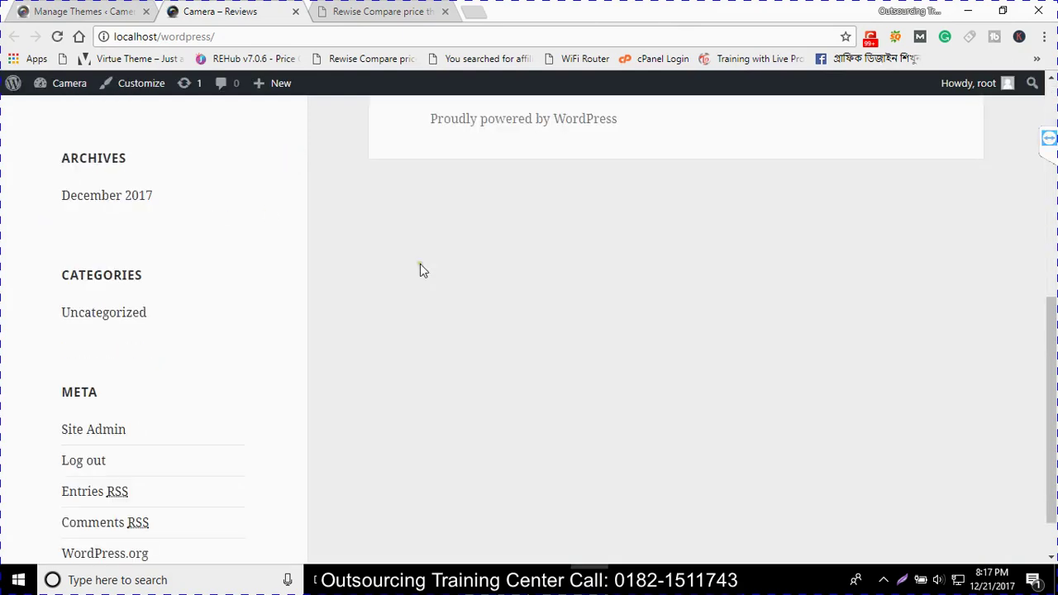
{"action": "scroll", "coordinate": [442, 273], "scroll_direction": "up", "scroll_amount": 5}
Return to the Manage Themes tab and go to Add Themes
{"action": "left_click", "coordinate": [122, 37]}
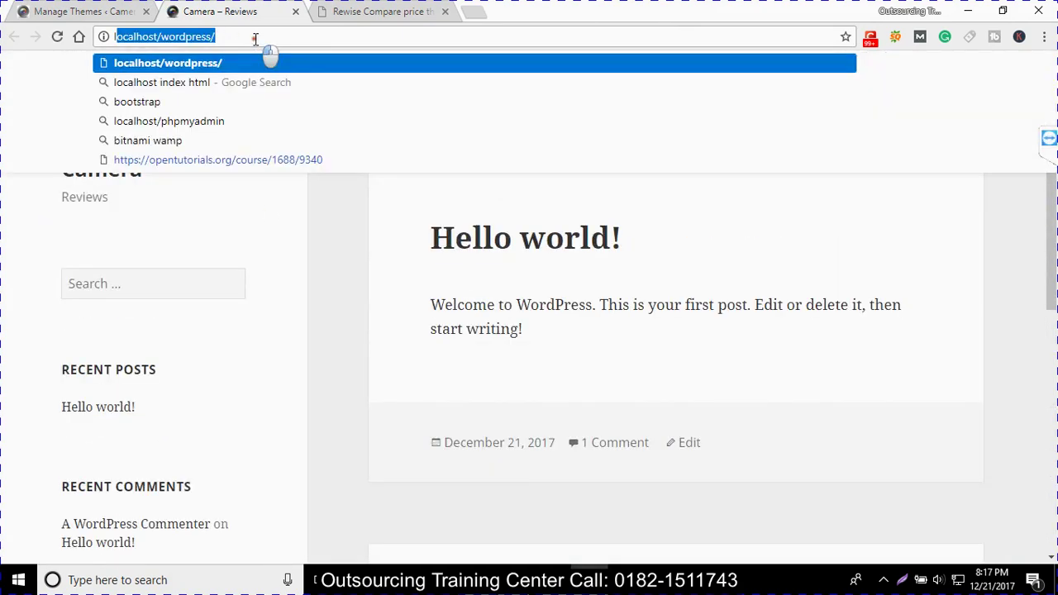
{"action": "left_click", "coordinate": [511, 207]}
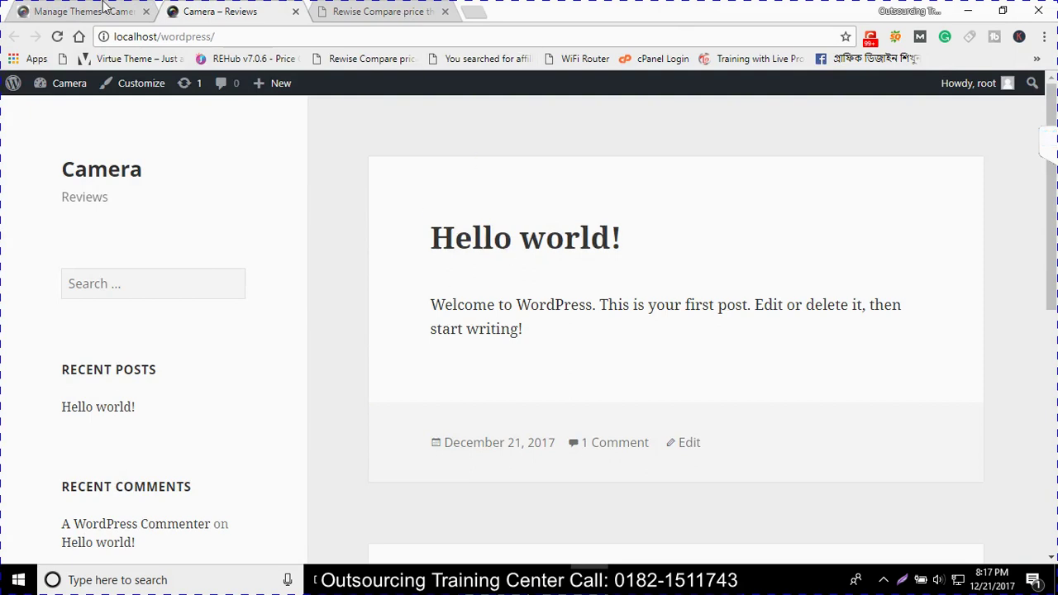
{"action": "left_click", "coordinate": [106, 10]}
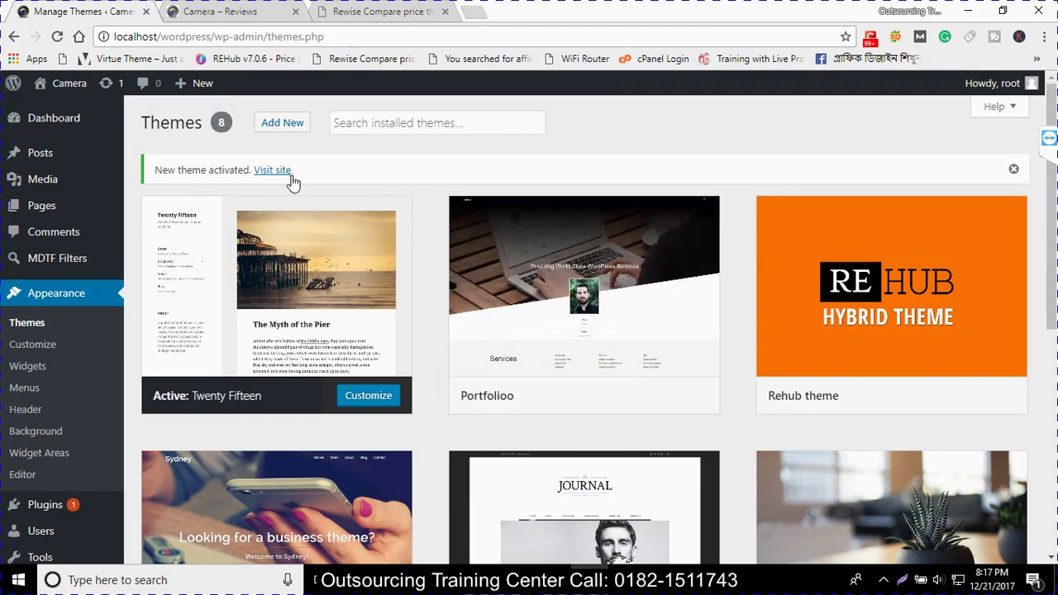
{"action": "left_click", "coordinate": [279, 131]}
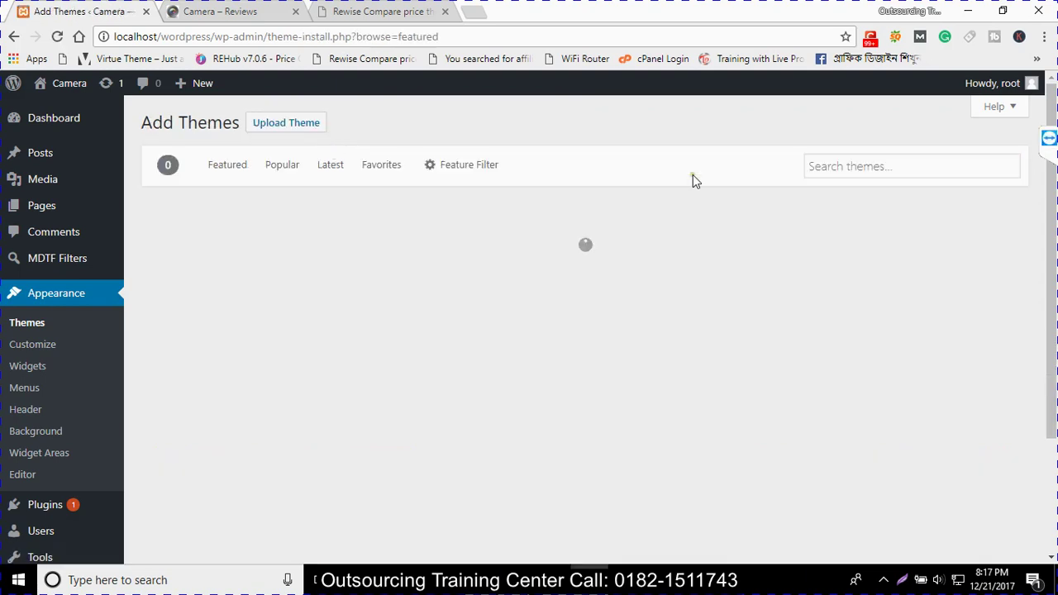
Search themes for 'leading page', install Abacus Hotel, and open the Dashboard in a new tab
{"action": "left_click", "coordinate": [872, 167]}
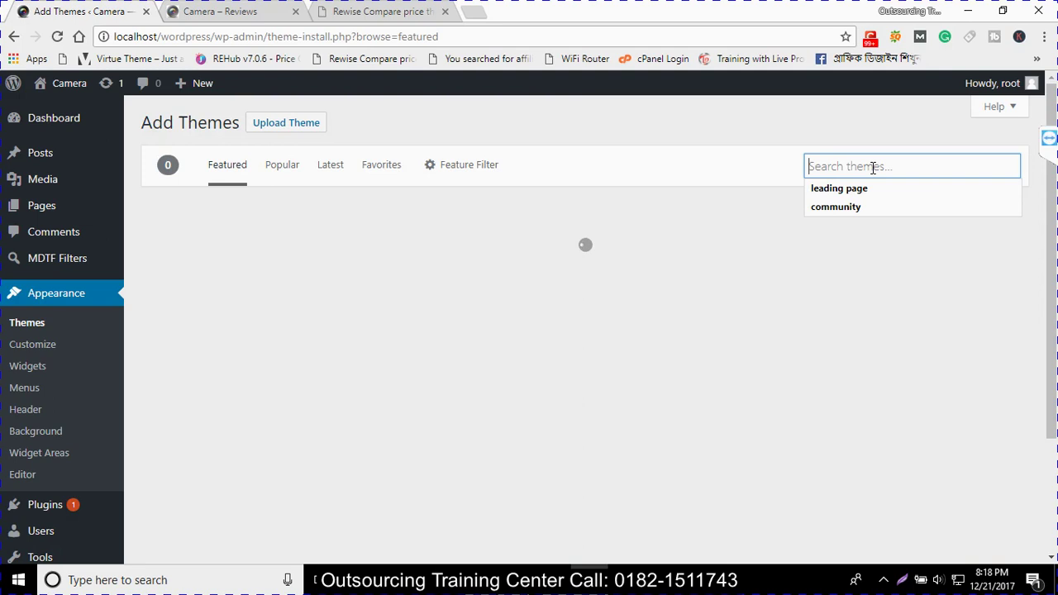
{"action": "left_click", "coordinate": [848, 191]}
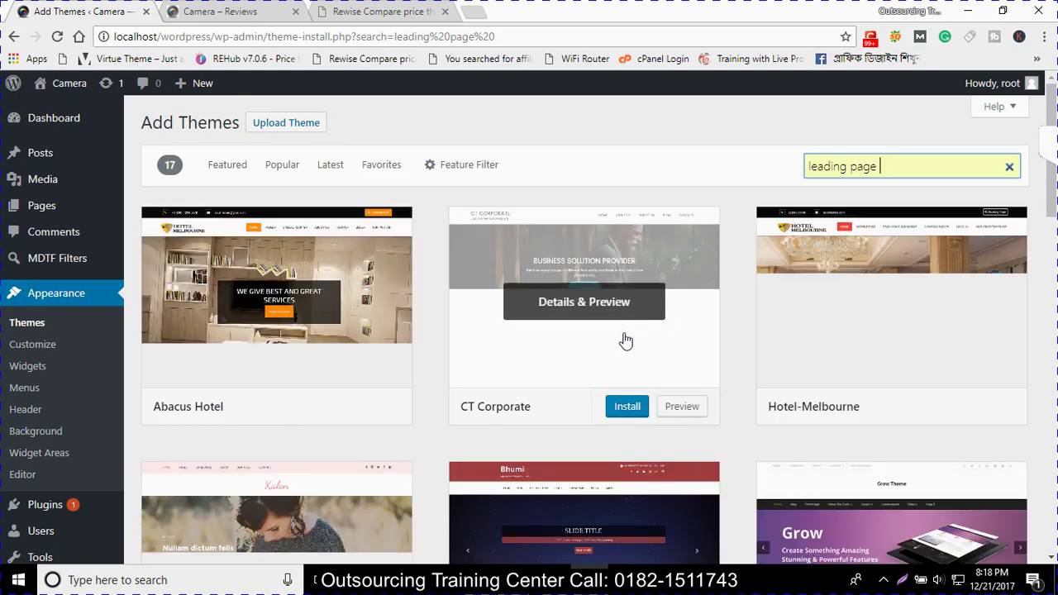
{"action": "left_click", "coordinate": [334, 410]}
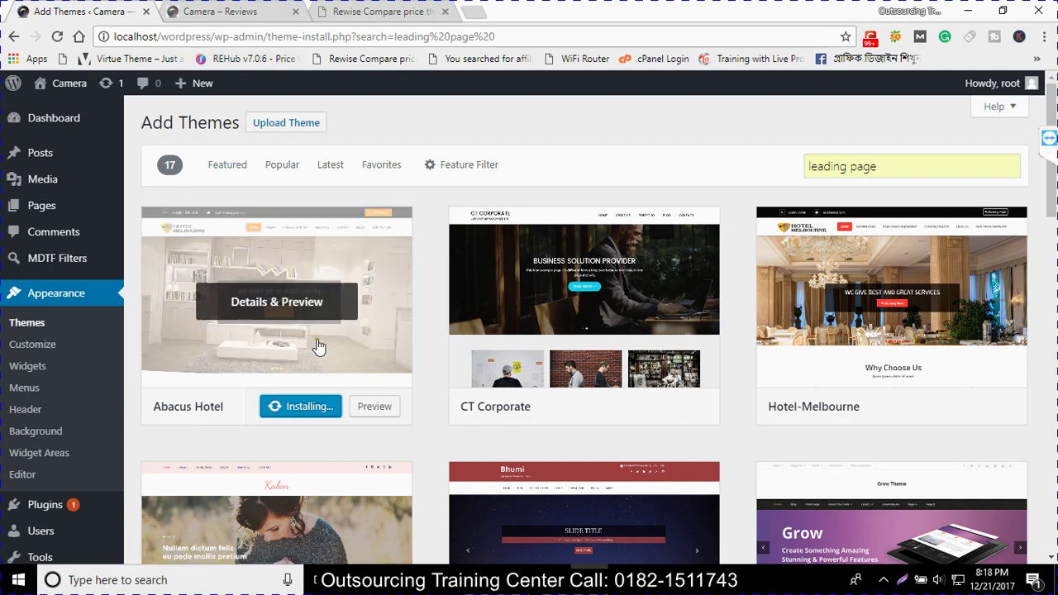
{"action": "mouse_move", "coordinate": [58, 119]}
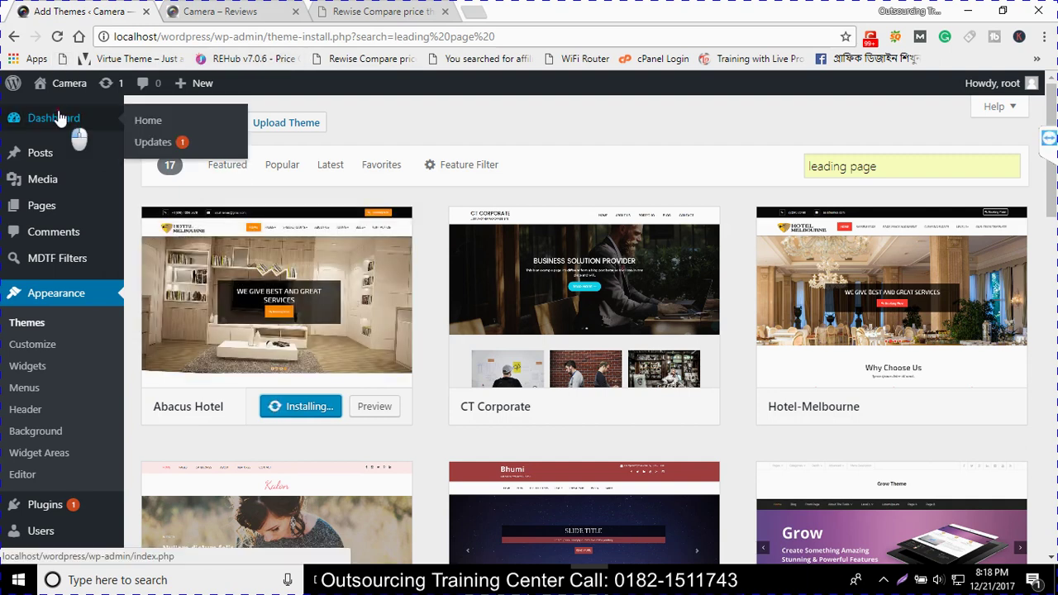
{"action": "middle_click", "coordinate": [153, 141]}
Switch to the new Dashboard tab and check on the theme search and installation
{"action": "left_click", "coordinate": [368, 10]}
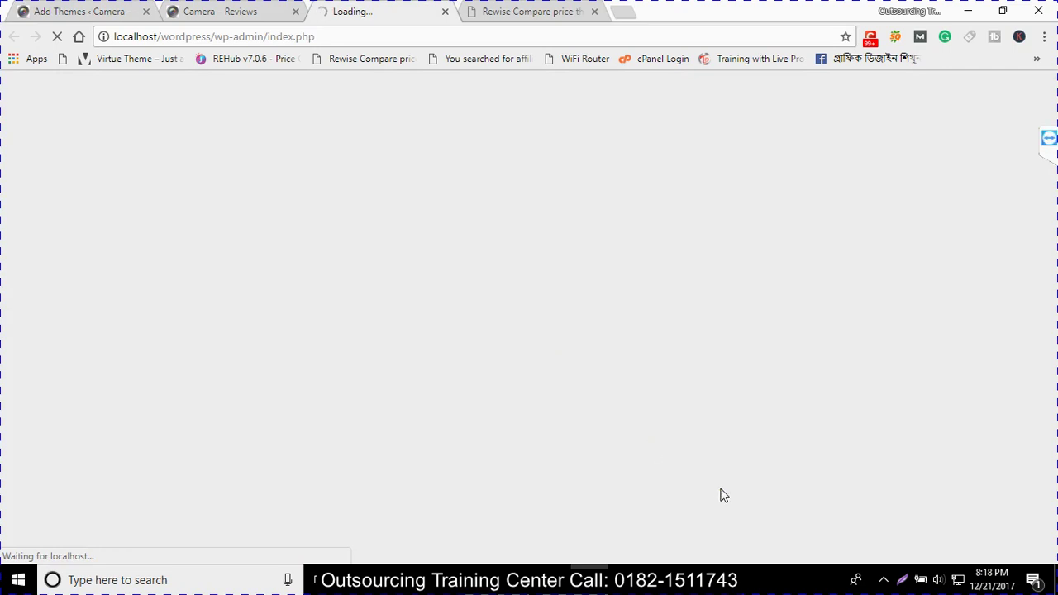
{"action": "left_click", "coordinate": [883, 581]}
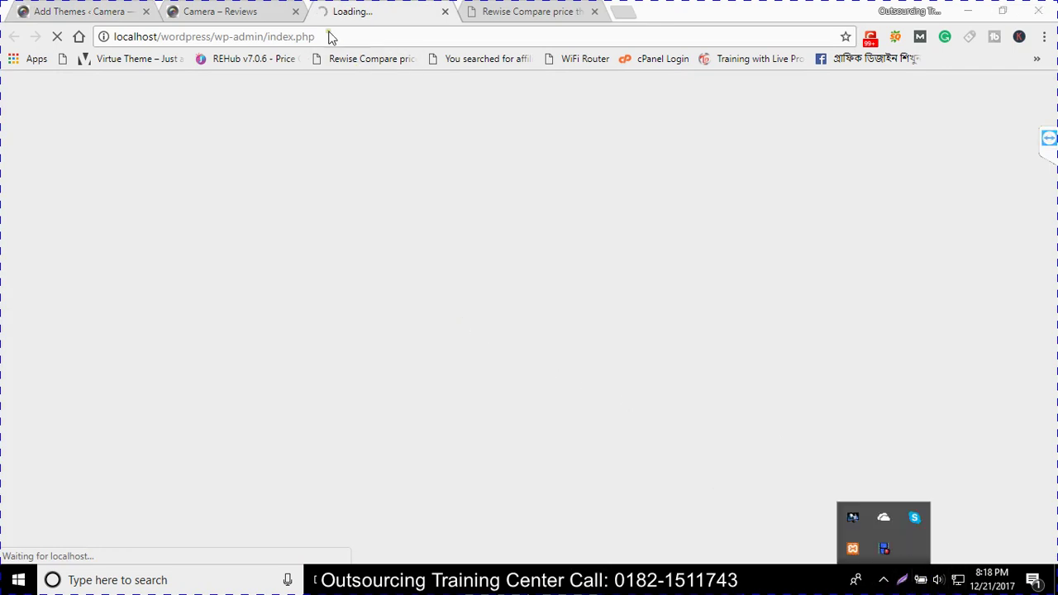
{"action": "left_click", "coordinate": [201, 7]}
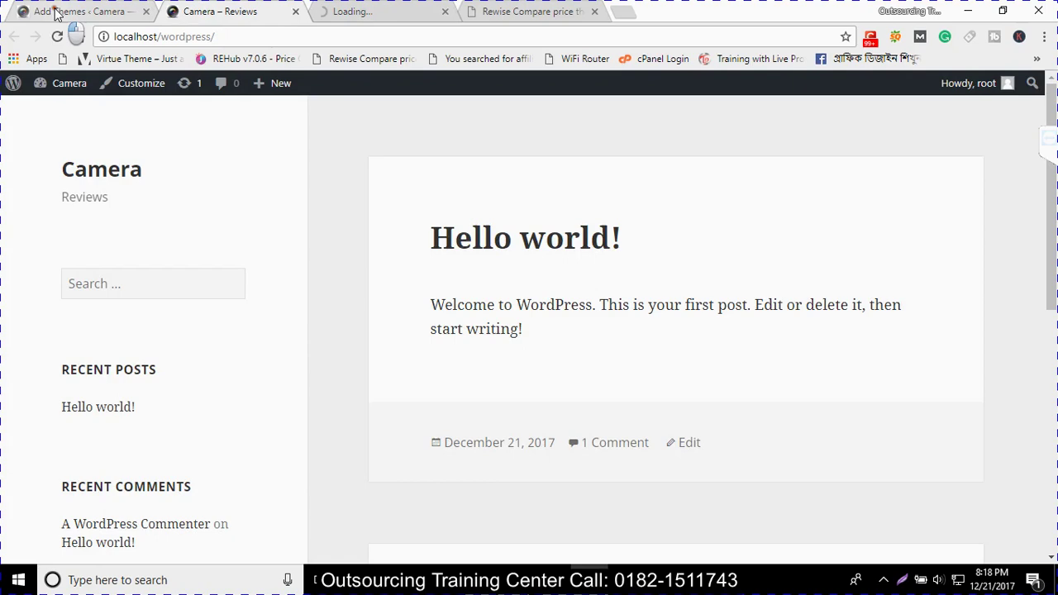
{"action": "left_click", "coordinate": [56, 11]}
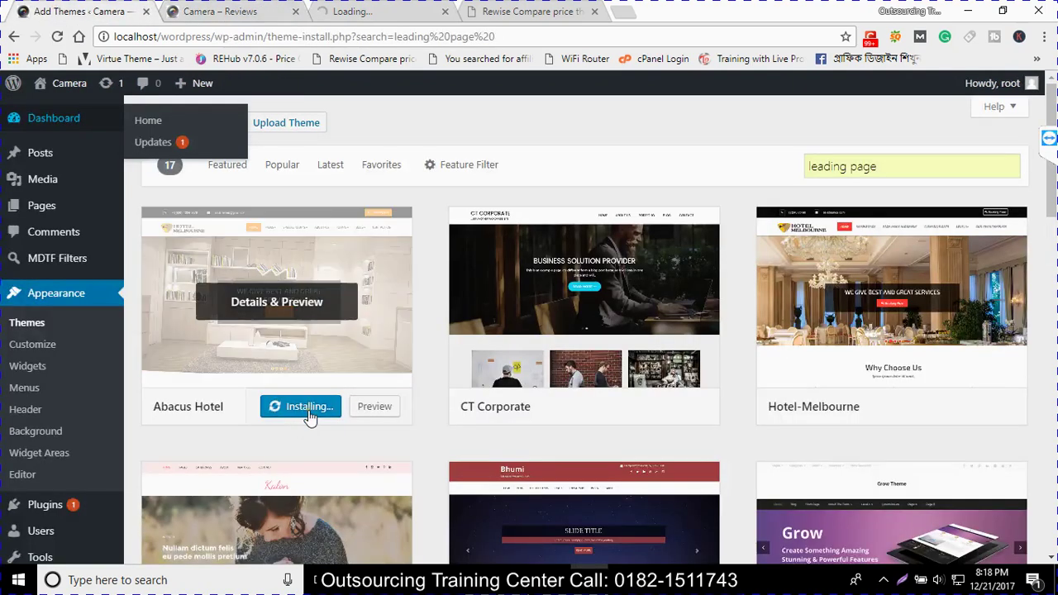
{"action": "left_click", "coordinate": [343, 8]}
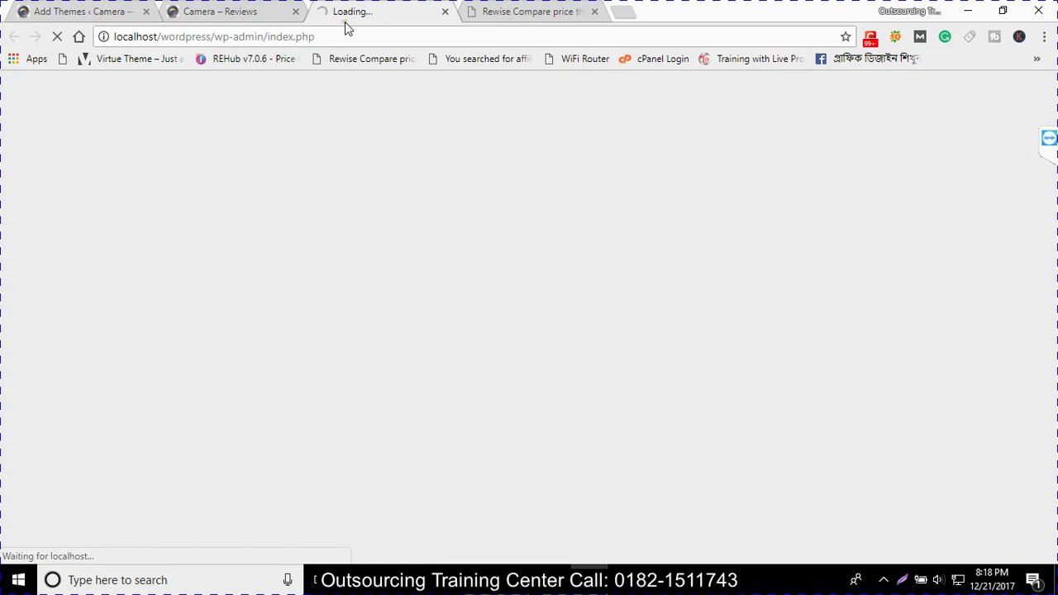
{"action": "left_click", "coordinate": [328, 35]}
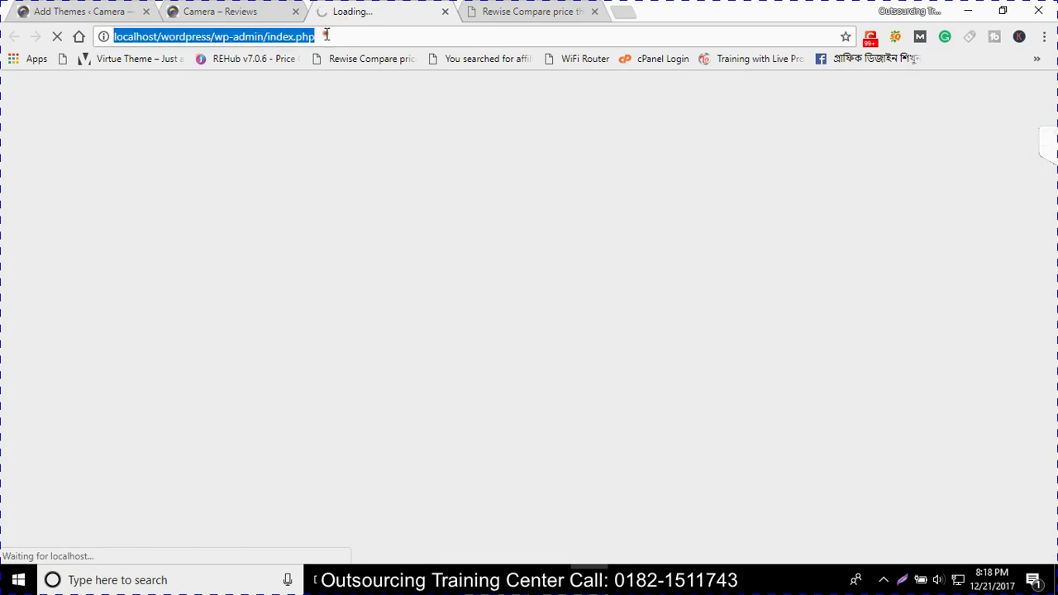
{"action": "left_click", "coordinate": [327, 34]}
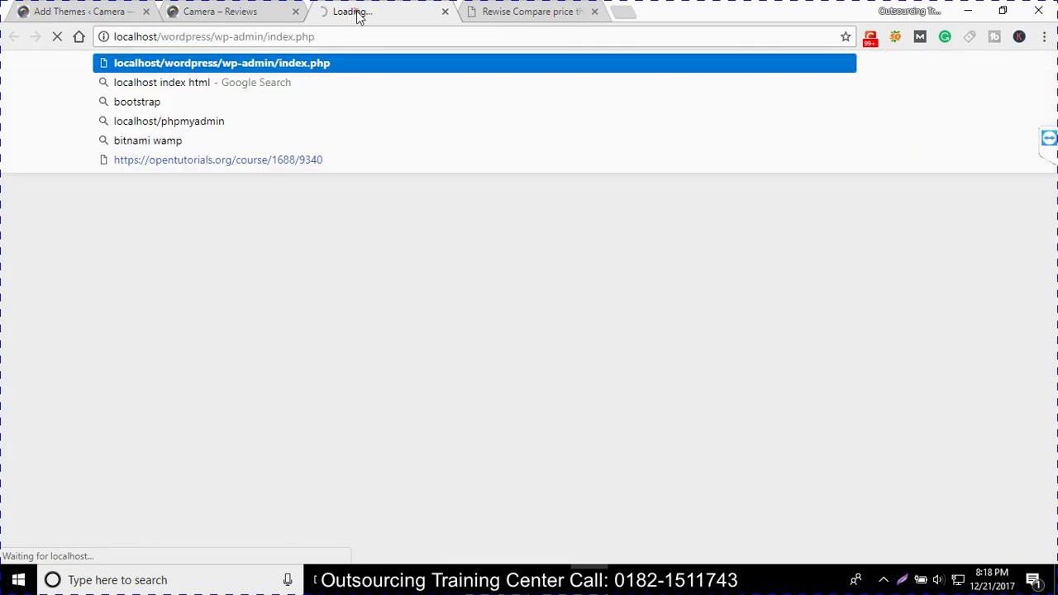
Look over the front page, Rewise comparison site and Abacus Hotel installation tabs
{"action": "left_click", "coordinate": [258, 12]}
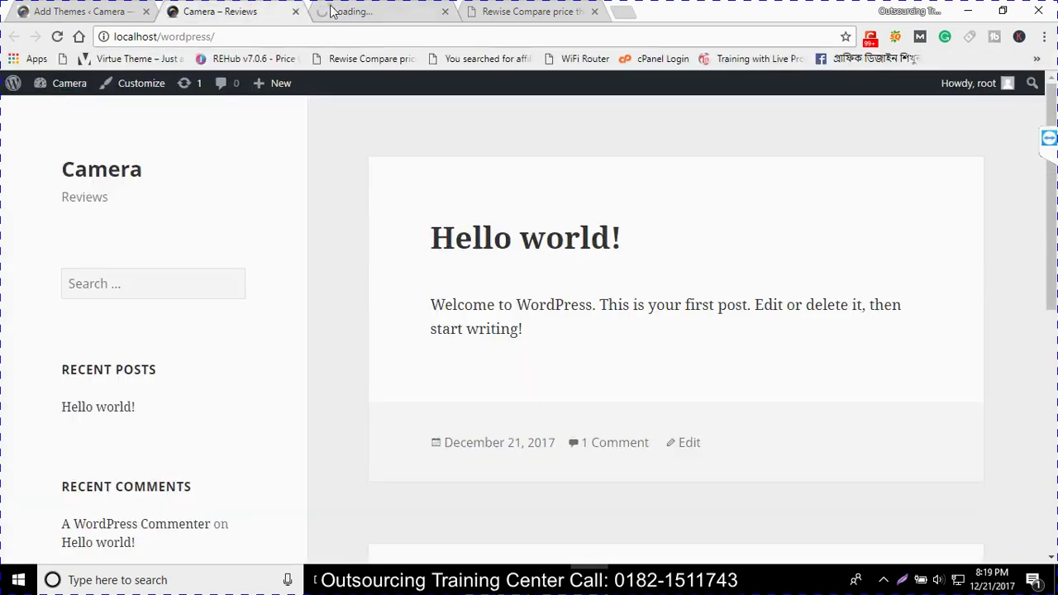
{"action": "left_click", "coordinate": [331, 10]}
{"action": "left_click", "coordinate": [524, 11]}
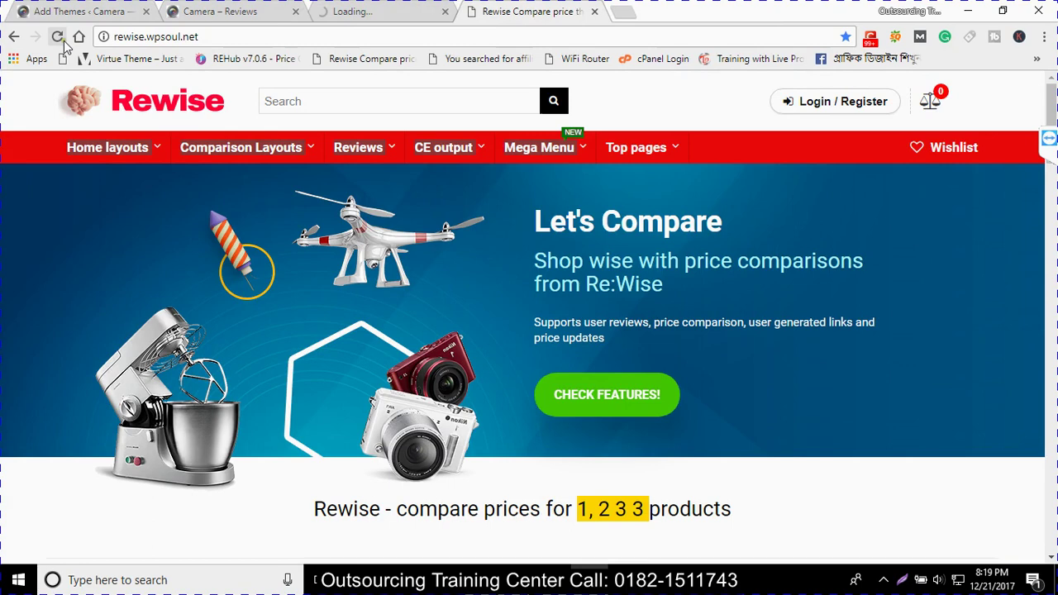
{"action": "left_click", "coordinate": [318, 10]}
{"action": "left_click", "coordinate": [231, 11]}
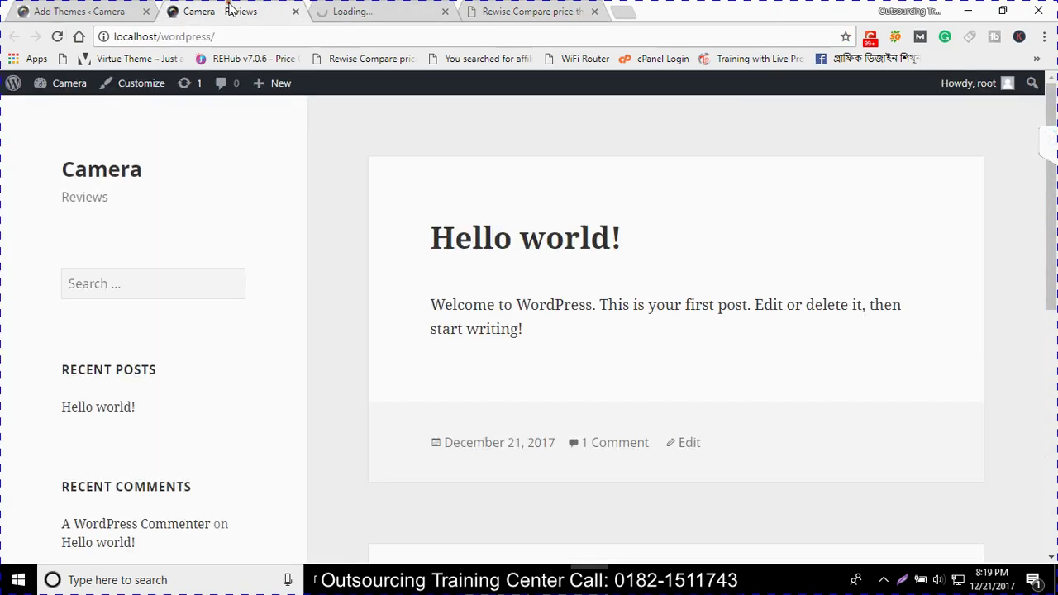
{"action": "mouse_move", "coordinate": [33, 86]}
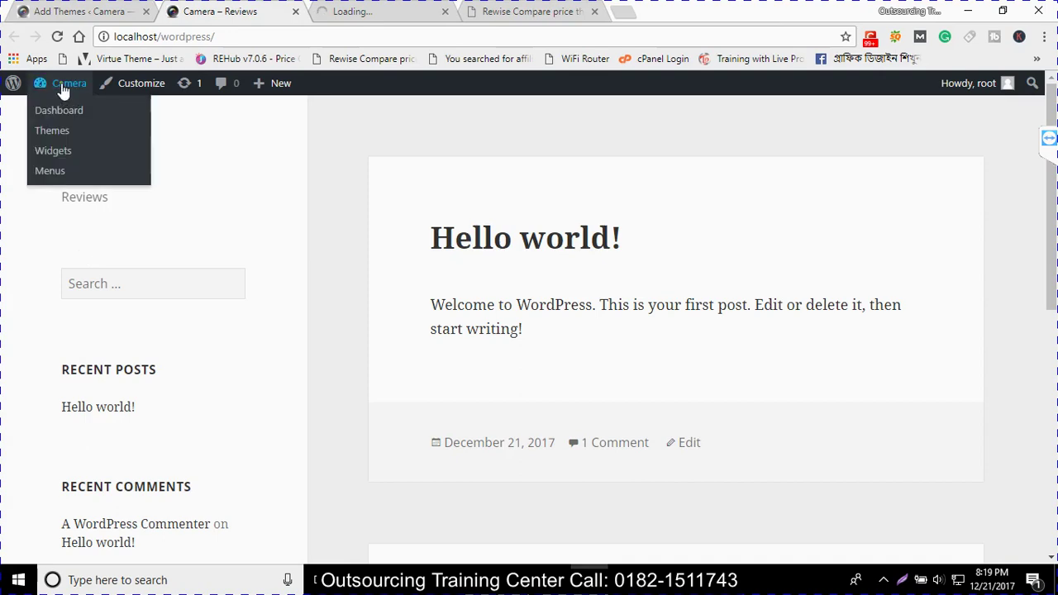
{"action": "left_click", "coordinate": [70, 13]}
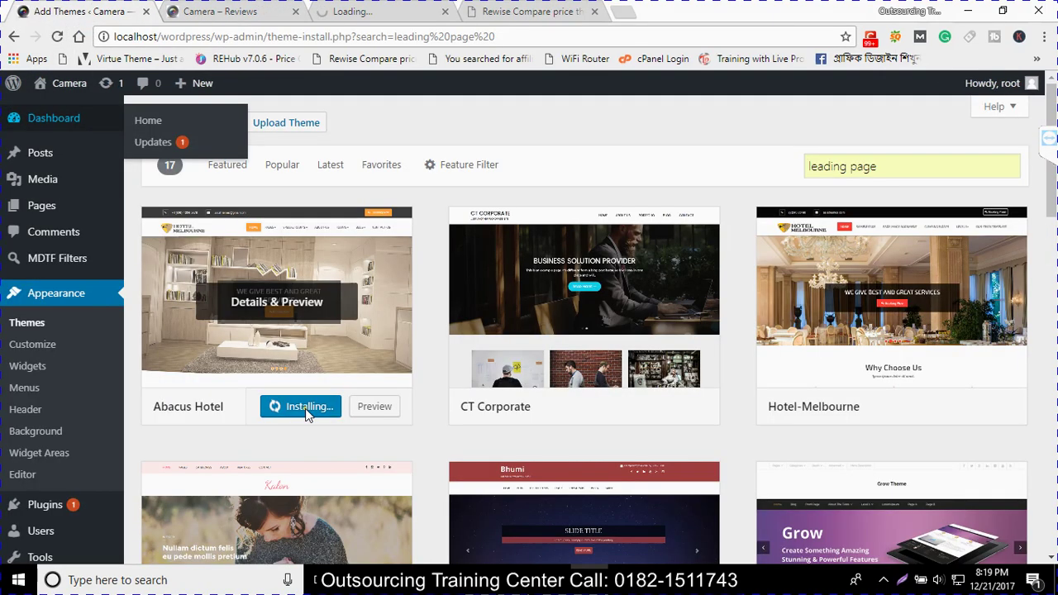
{"action": "scroll", "coordinate": [310, 421], "scroll_direction": "down", "scroll_amount": 5}
{"action": "scroll", "coordinate": [320, 449], "scroll_direction": "up", "scroll_amount": 4}
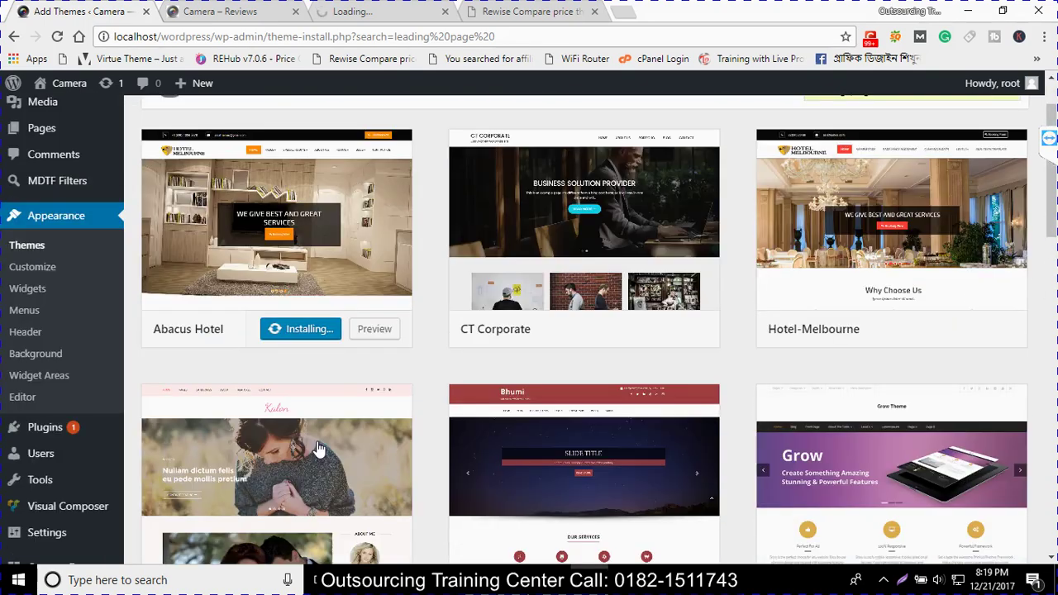
{"action": "left_click", "coordinate": [248, 13]}
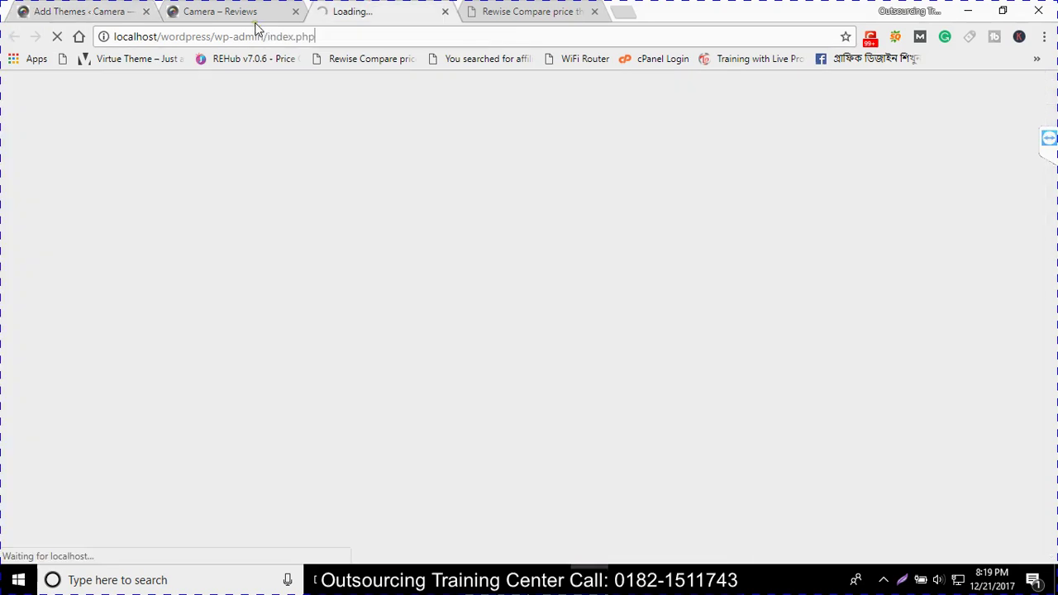
Reload the stalled Dashboard, then load wp-admin by removing index.php from the URL
{"action": "key", "text": "ctrl+Tab"}
{"action": "left_click", "coordinate": [57, 38]}
{"action": "double_click", "coordinate": [266, 37]}
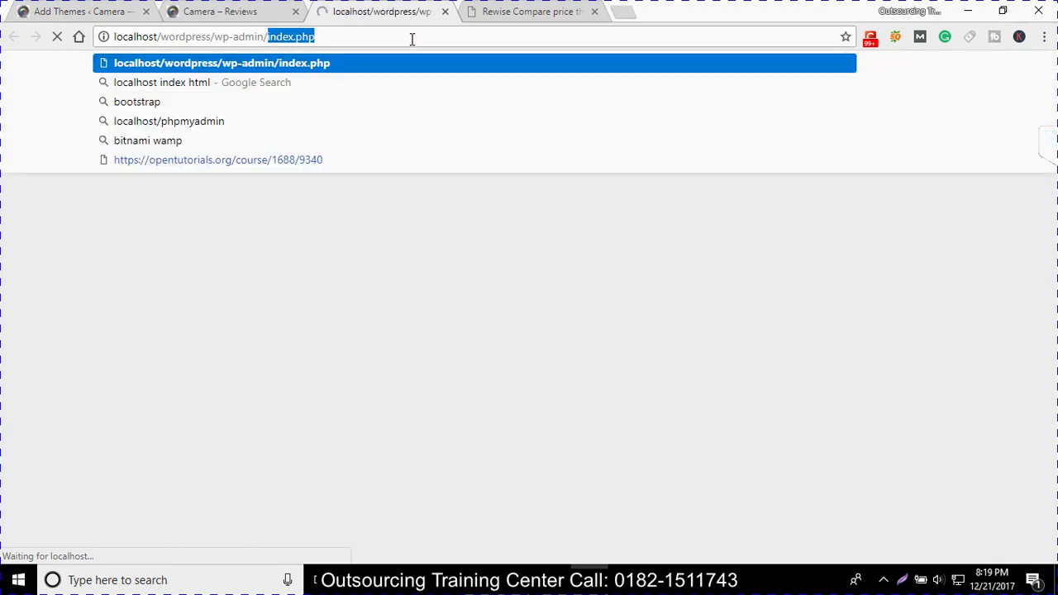
{"action": "key", "text": "BackSpace"}
{"action": "key", "text": "Return"}
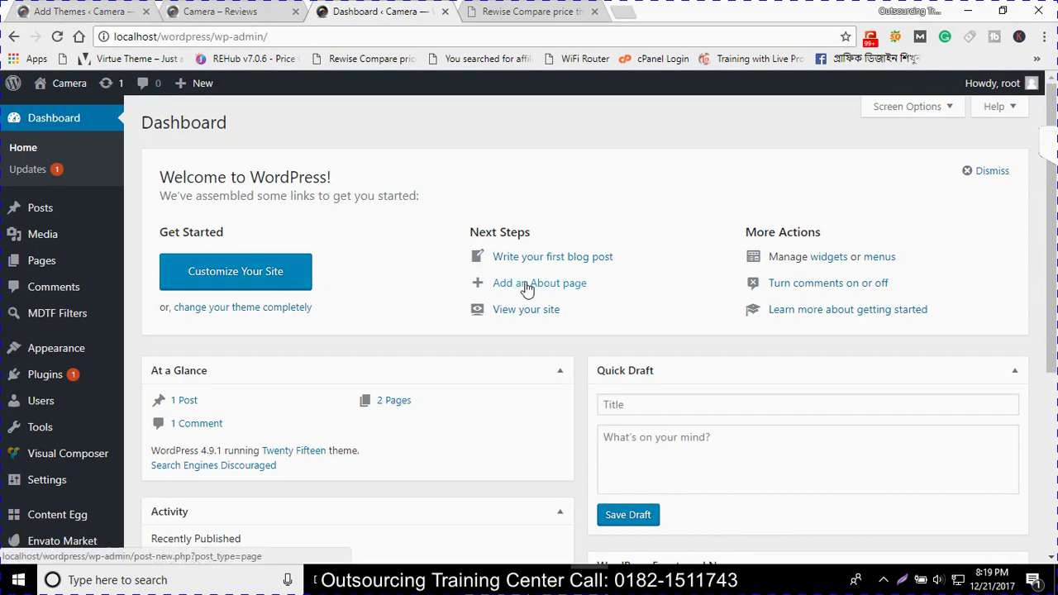
Open the Posts list from the Dashboard, then a blank new browser tab
{"action": "scroll", "coordinate": [582, 258], "scroll_direction": "down", "scroll_amount": 1}
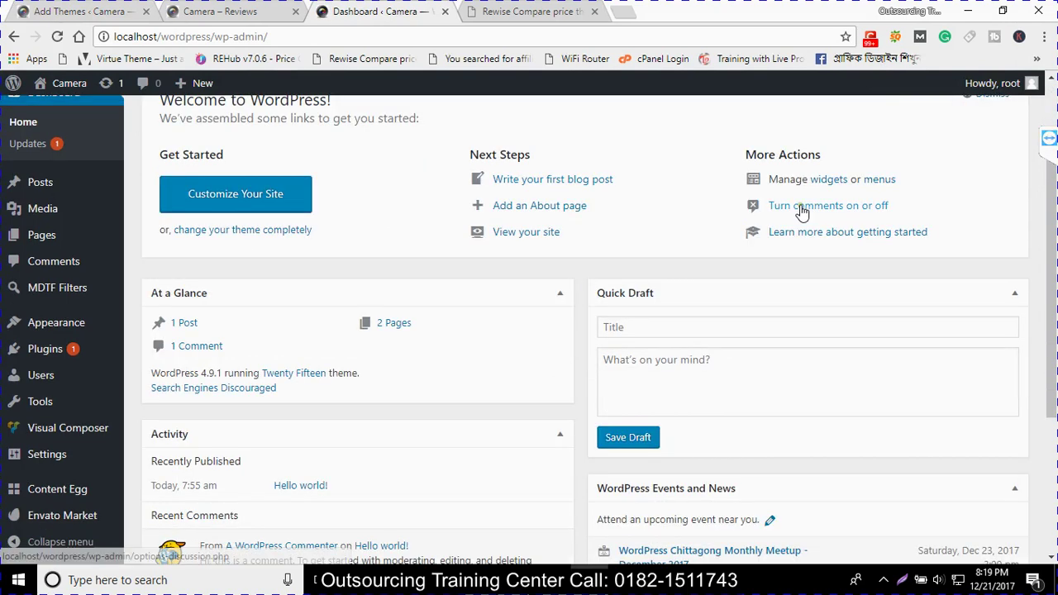
{"action": "scroll", "coordinate": [330, 385], "scroll_direction": "down", "scroll_amount": 2}
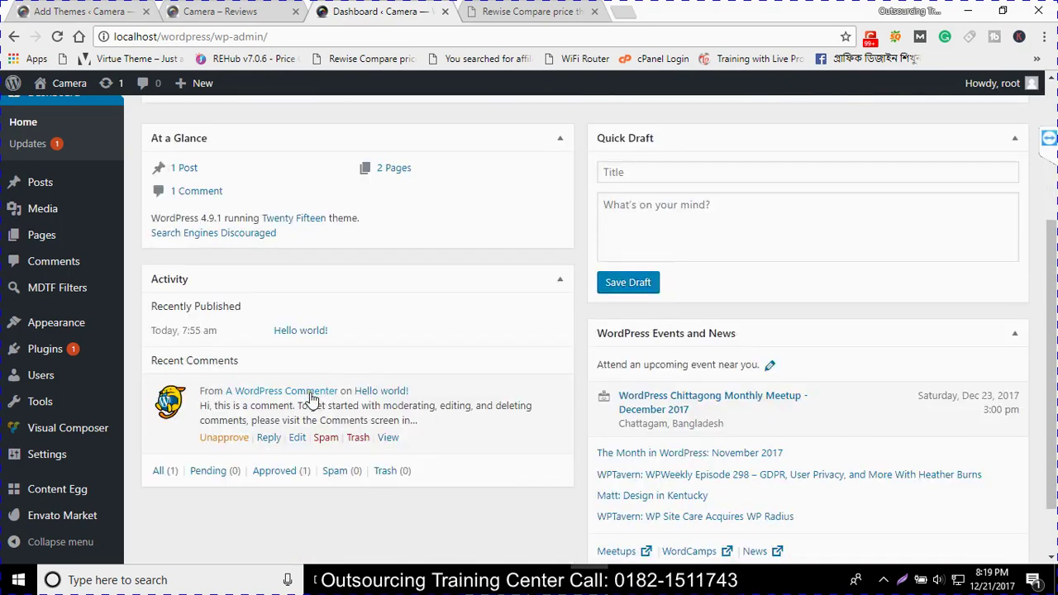
{"action": "mouse_move", "coordinate": [216, 445]}
{"action": "scroll", "coordinate": [663, 371], "scroll_direction": "down", "scroll_amount": 1}
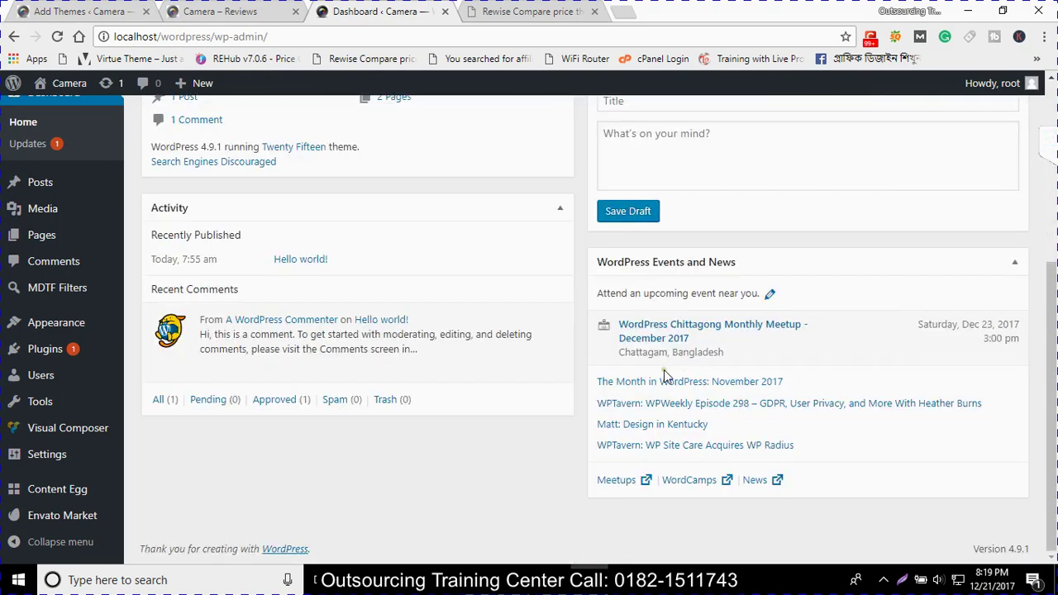
{"action": "scroll", "coordinate": [538, 464], "scroll_direction": "up", "scroll_amount": 4}
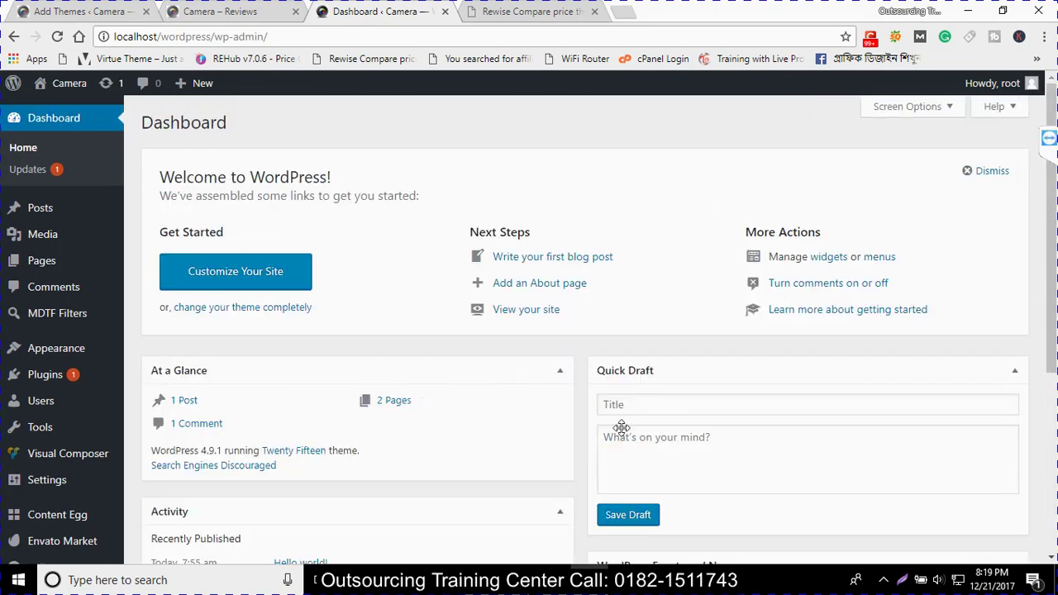
{"action": "left_click", "coordinate": [47, 217]}
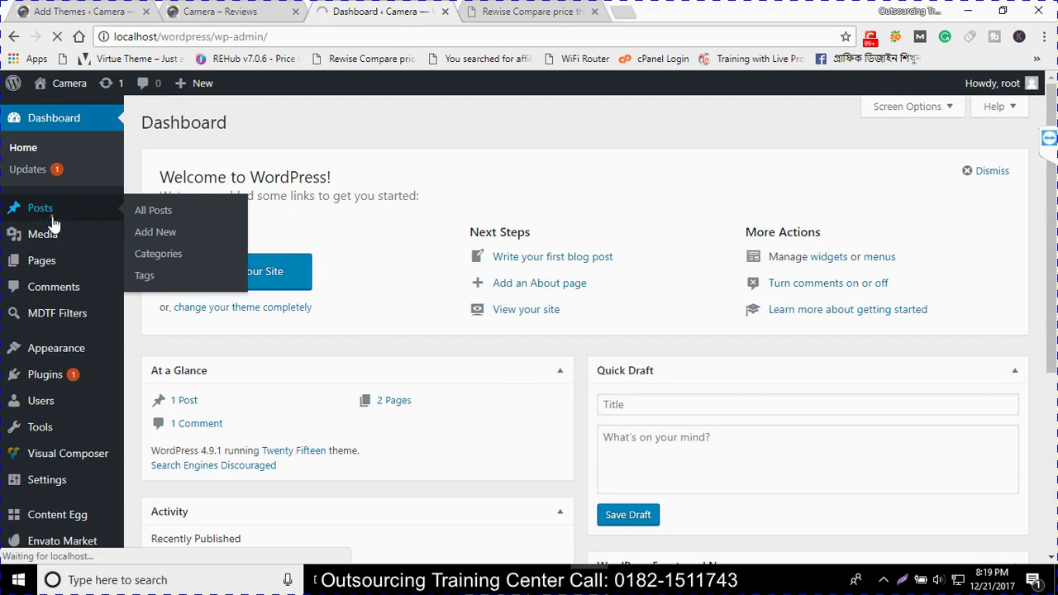
{"action": "left_click", "coordinate": [628, 20]}
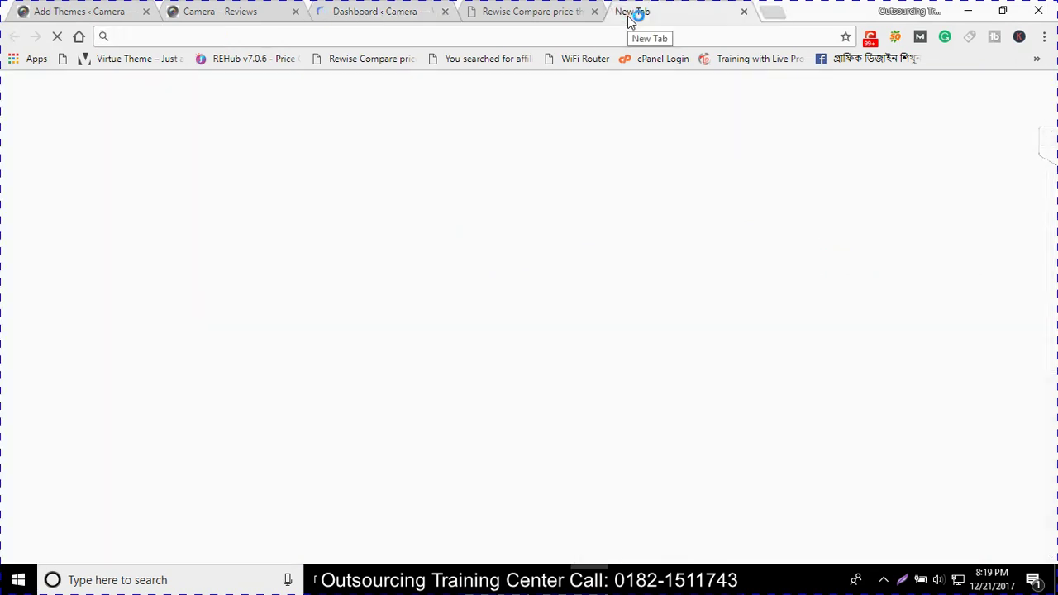
Google 'camera', open Best Buy's Digital Cameras result, and return to the WordPress Posts tab
{"action": "type", "text": "ca"}
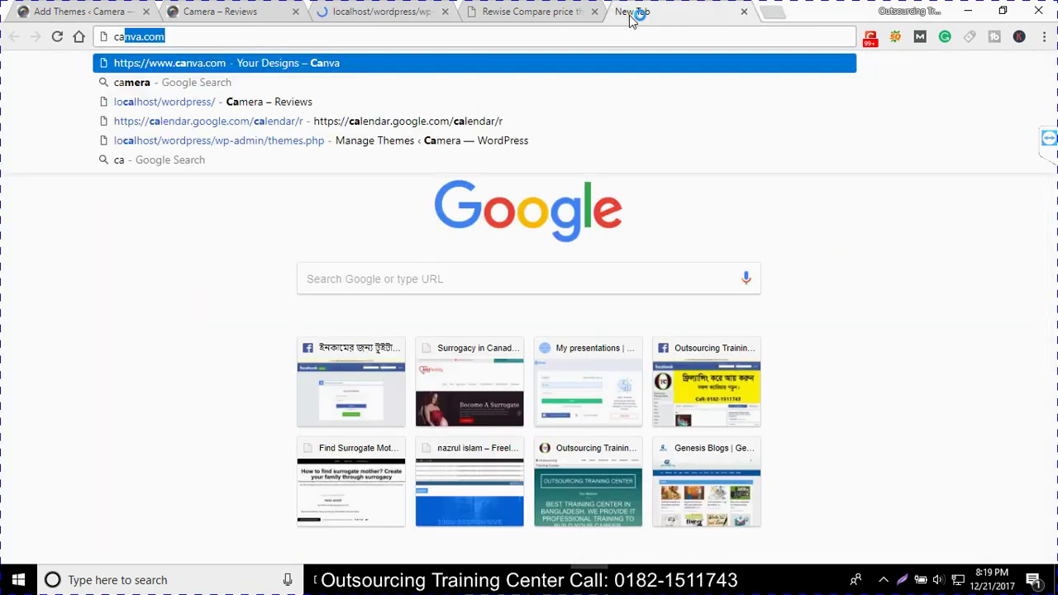
{"action": "type", "text": "mera"}
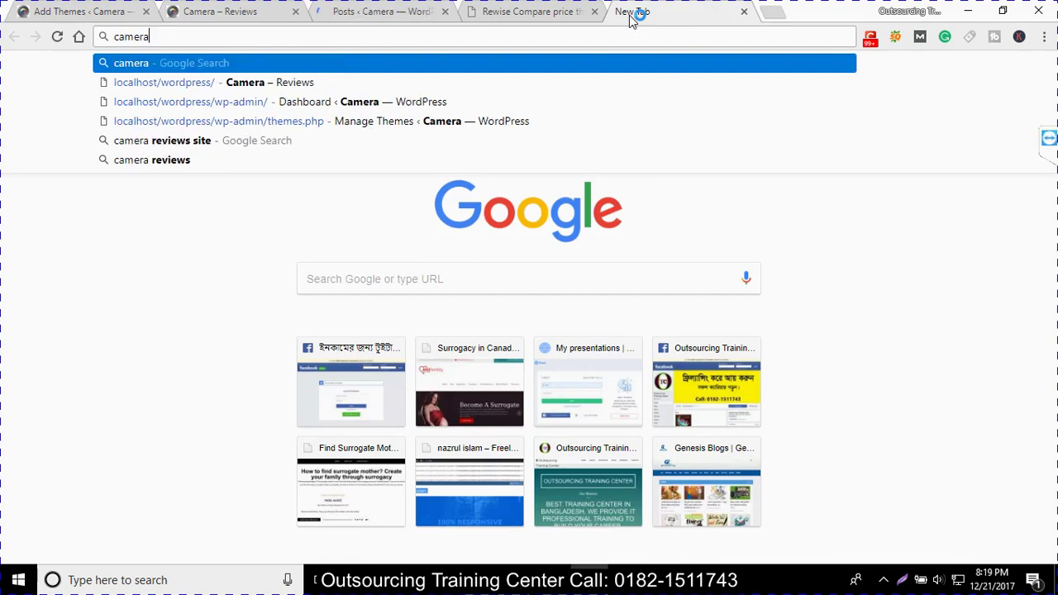
{"action": "key", "text": "Return"}
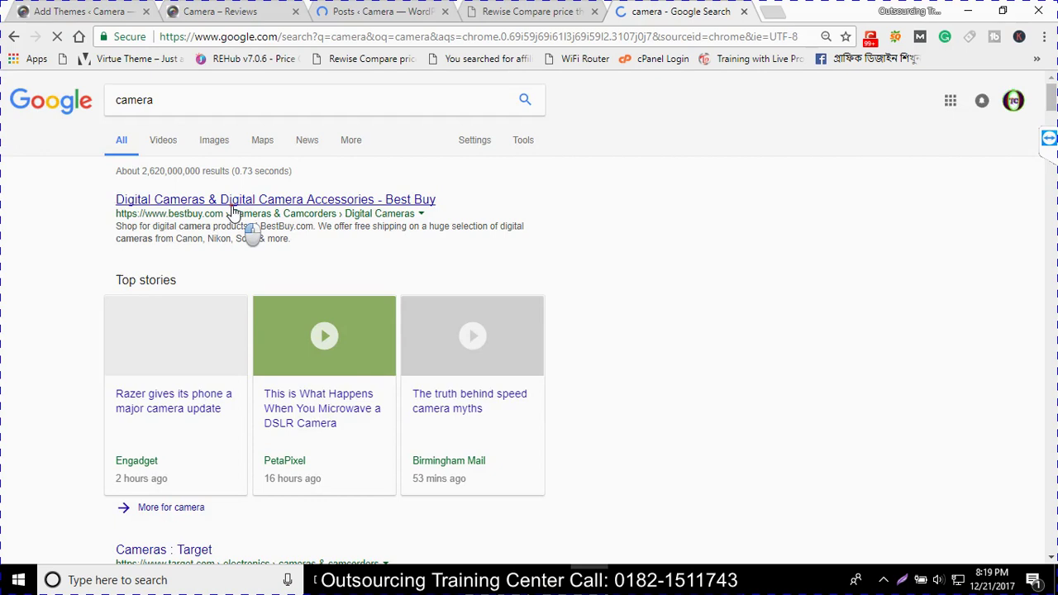
{"action": "left_click", "coordinate": [233, 206]}
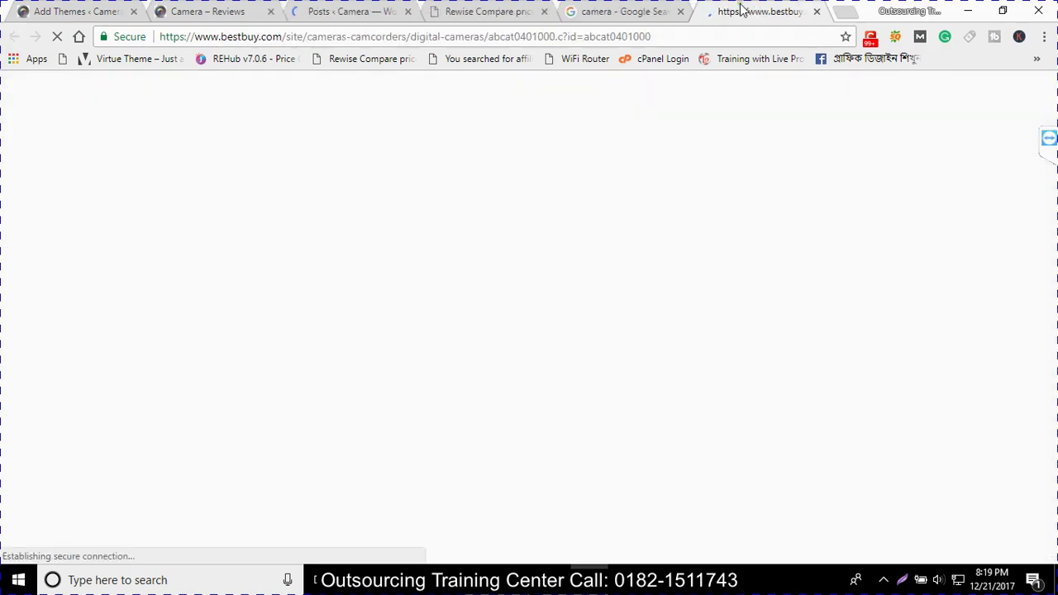
{"action": "left_click", "coordinate": [208, 11]}
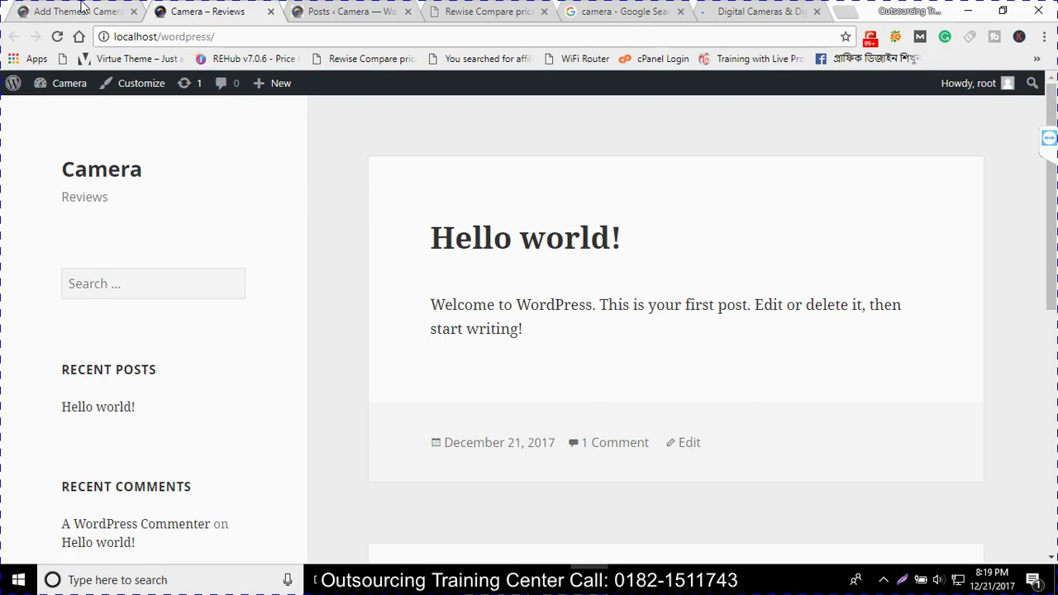
{"action": "left_click", "coordinate": [347, 12]}
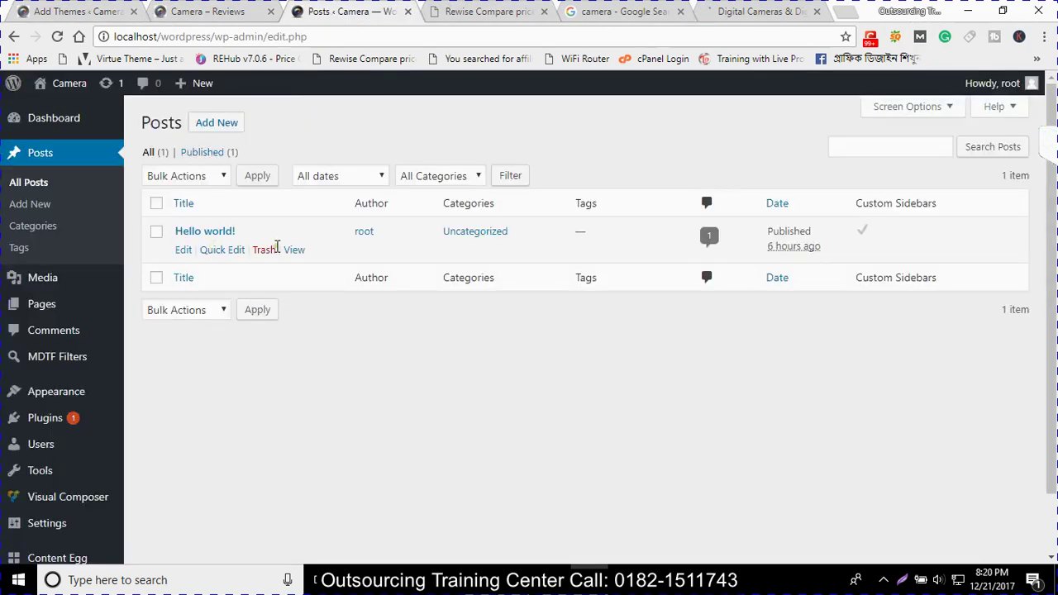
Trash the 'Hello world!' post and open Posts > Categories
{"action": "left_click", "coordinate": [263, 253]}
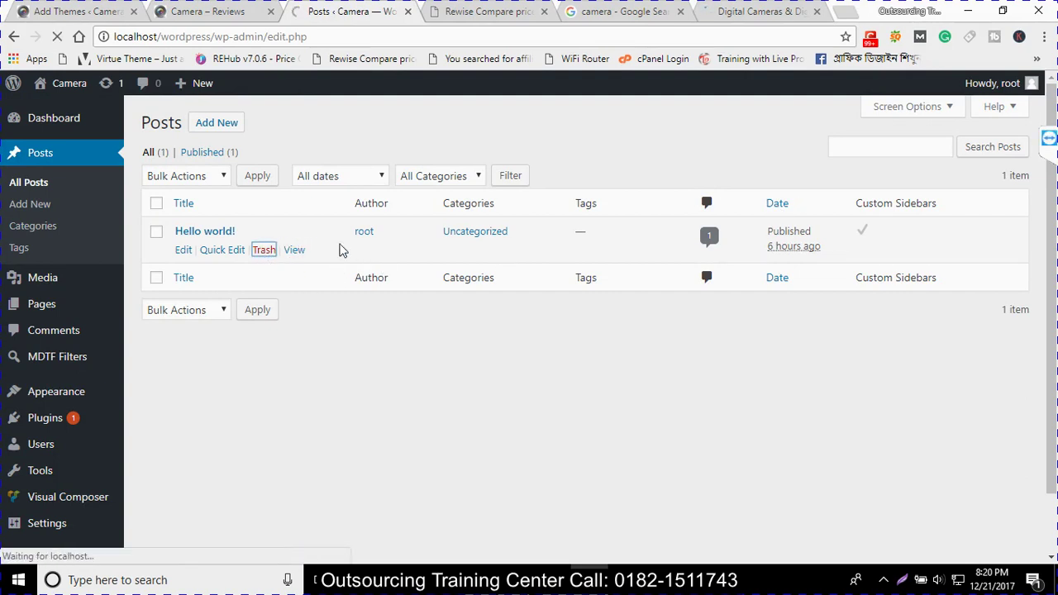
{"action": "left_click", "coordinate": [48, 232]}
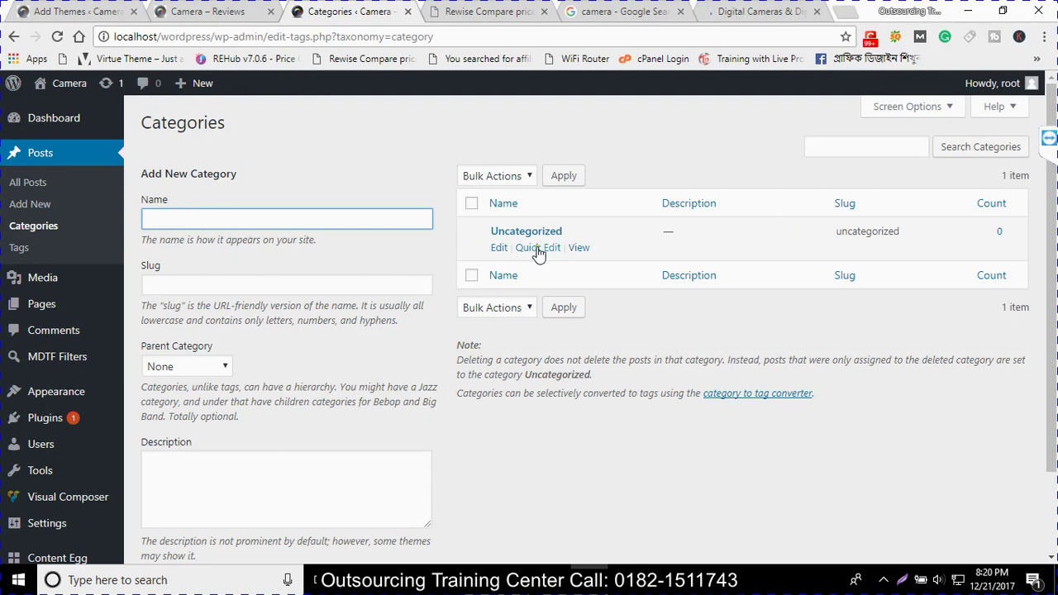
Rename the Uncategorized category to Blog and update it
{"action": "left_click", "coordinate": [501, 248]}
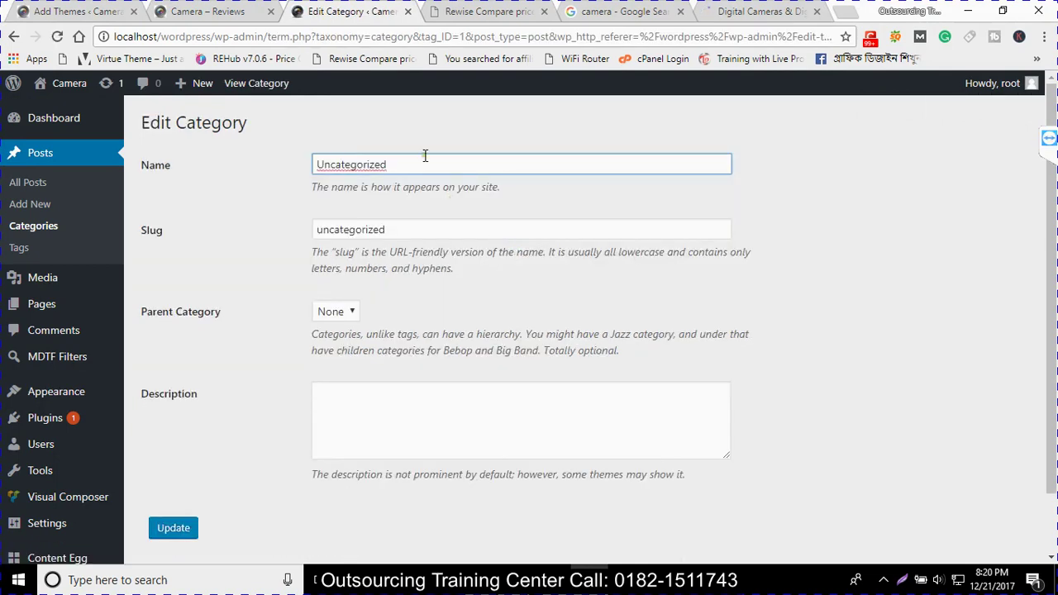
{"action": "left_click_drag", "start_coordinate": [420, 160], "coordinate": [267, 165]}
{"action": "type", "text": "Blog"}
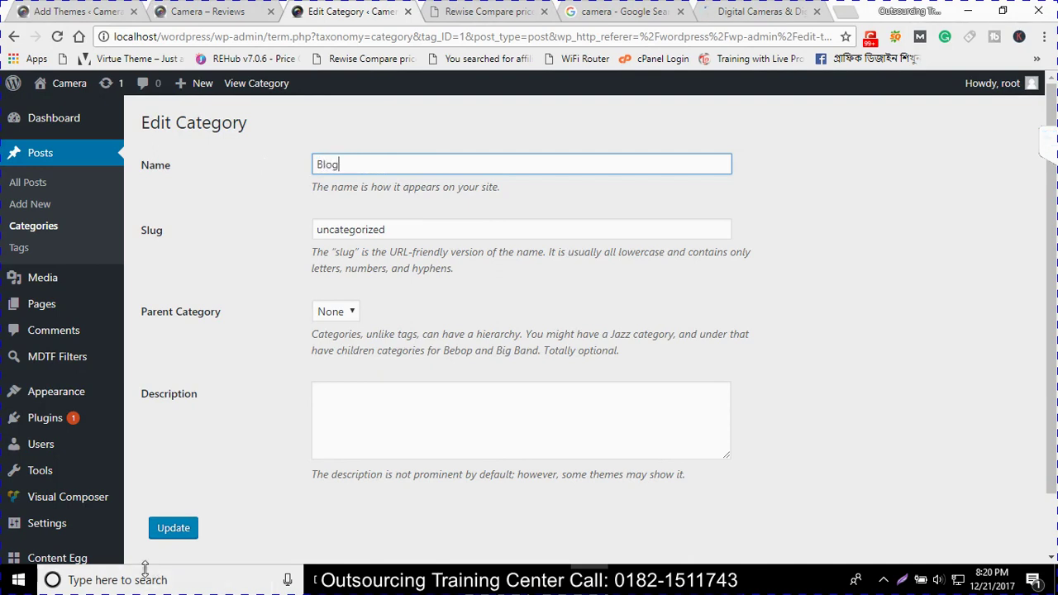
{"action": "left_click", "coordinate": [165, 535]}
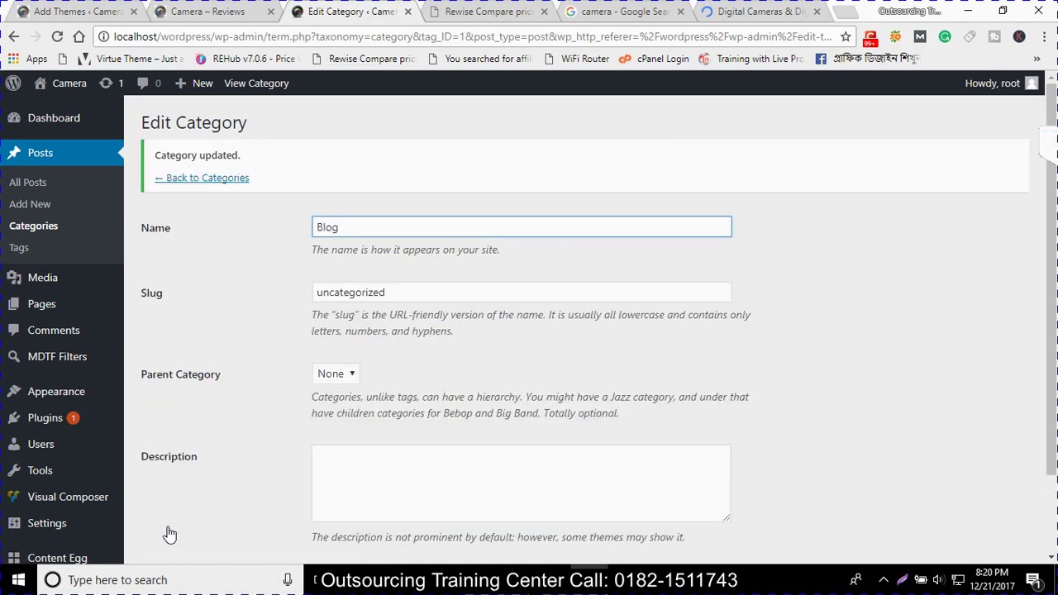
Select Best Buy's Digital Cameras heading, re-save the Blog category, and return to Categories
{"action": "left_click", "coordinate": [785, 10]}
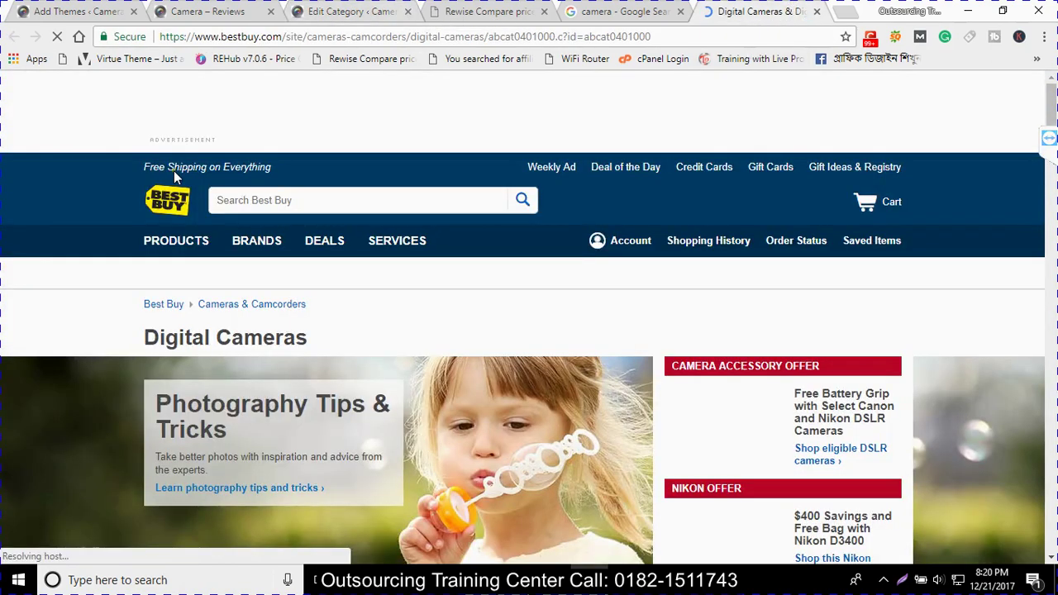
{"action": "left_click_drag", "start_coordinate": [329, 339], "coordinate": [160, 341]}
{"action": "key", "text": "ctrl+c"}
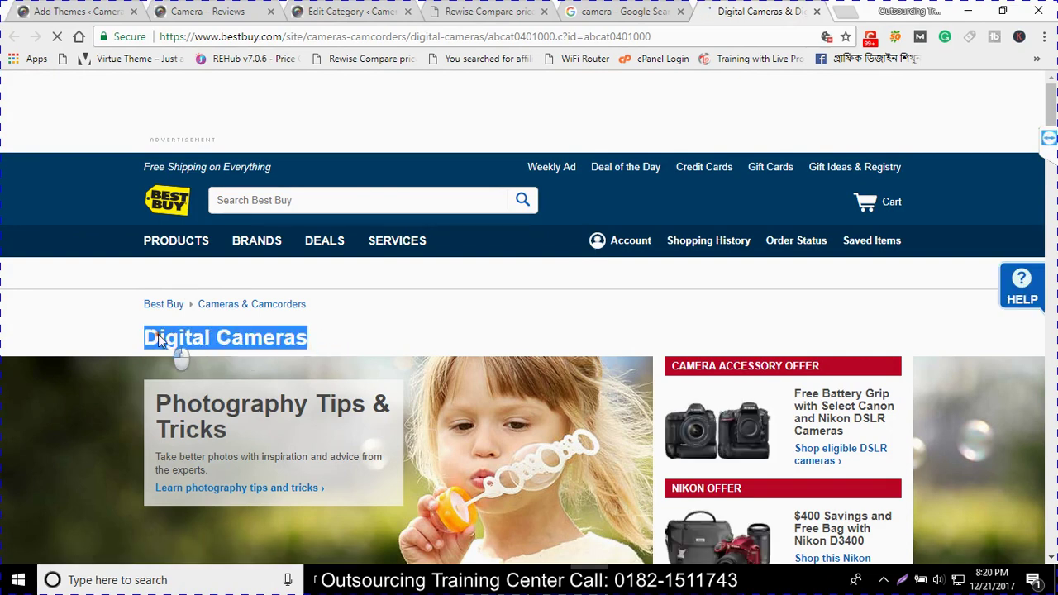
{"action": "left_click", "coordinate": [263, 8]}
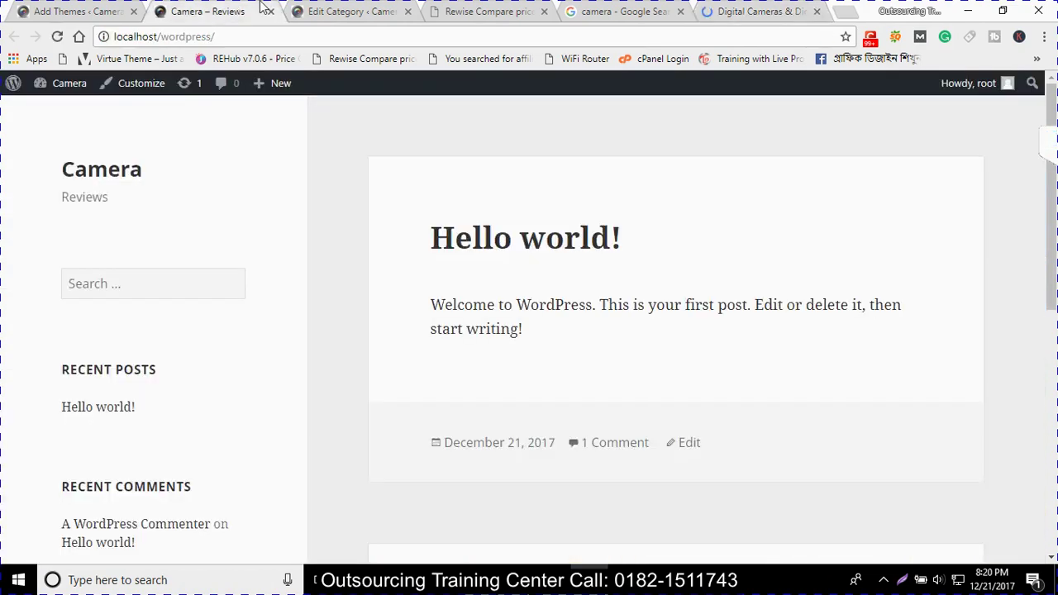
{"action": "left_click", "coordinate": [335, 7]}
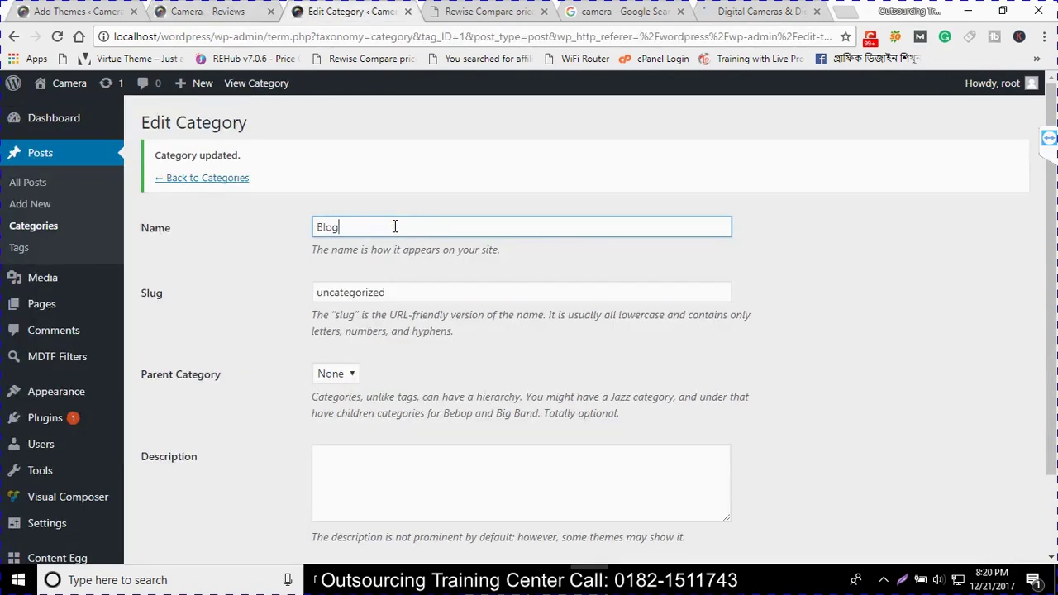
{"action": "scroll", "coordinate": [372, 337], "scroll_direction": "down", "scroll_amount": 2}
{"action": "left_click", "coordinate": [180, 499]}
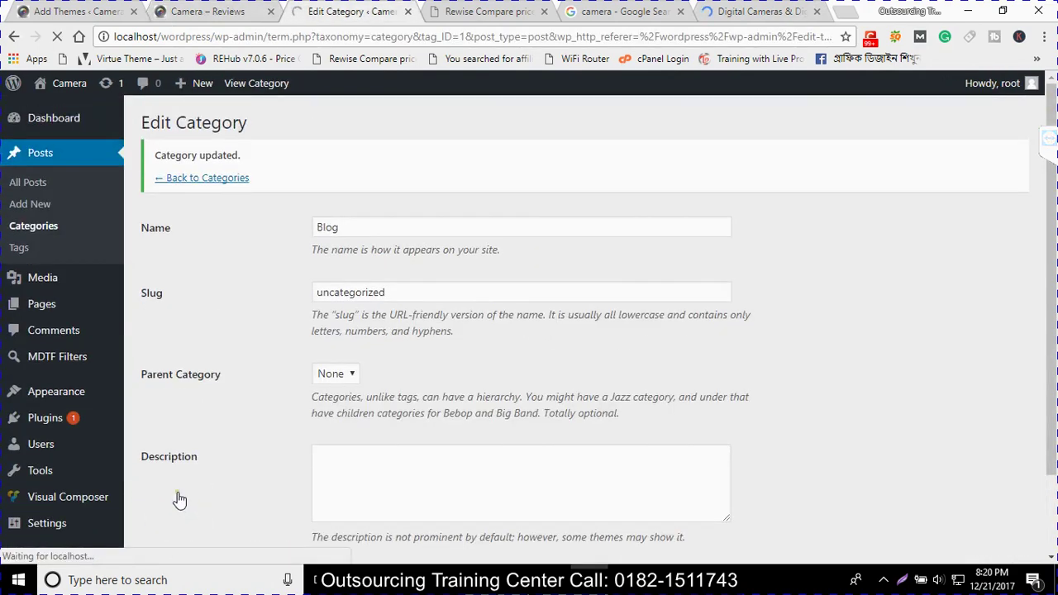
{"action": "left_click", "coordinate": [56, 229]}
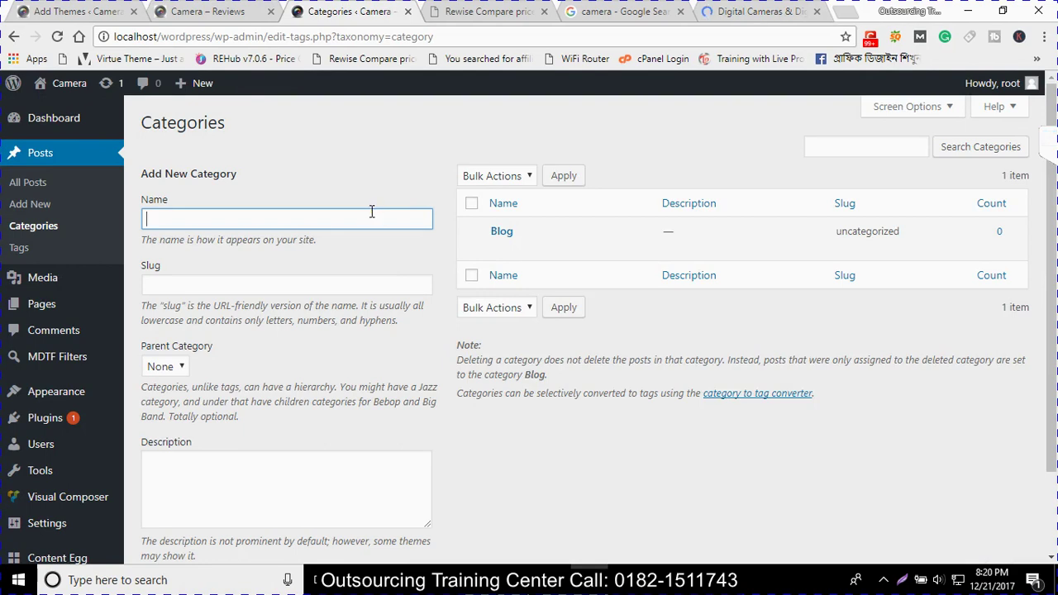
Add a new post category named Digital Cameras
{"action": "type", "text": "Digital Cameras"}
{"action": "scroll", "coordinate": [269, 401], "scroll_direction": "down", "scroll_amount": 3}
{"action": "left_click", "coordinate": [164, 486]}
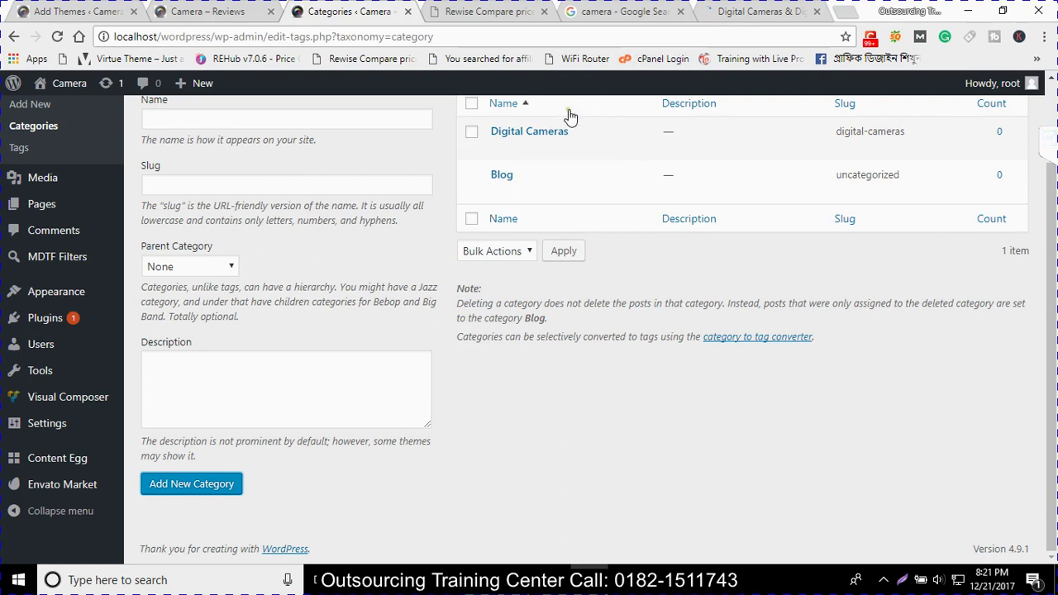
Add a second category named Cameras by trimming 'Digital ' from the pasted name
{"action": "mouse_move", "coordinate": [576, 137]}
{"action": "left_click", "coordinate": [266, 126]}
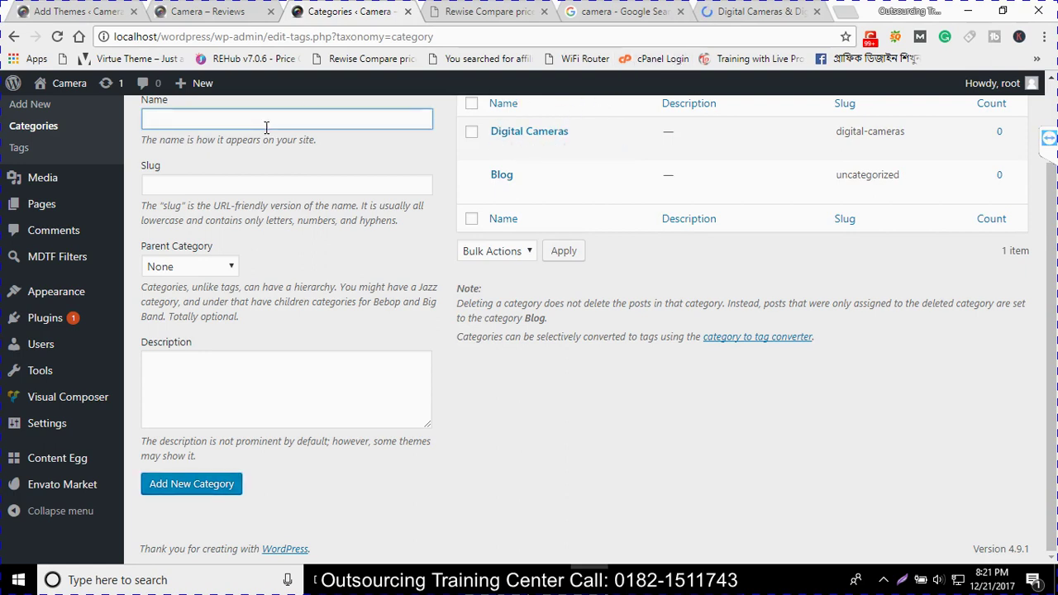
{"action": "key", "text": "ctrl+v"}
{"action": "left_click_drag", "start_coordinate": [187, 119], "coordinate": [143, 119]}
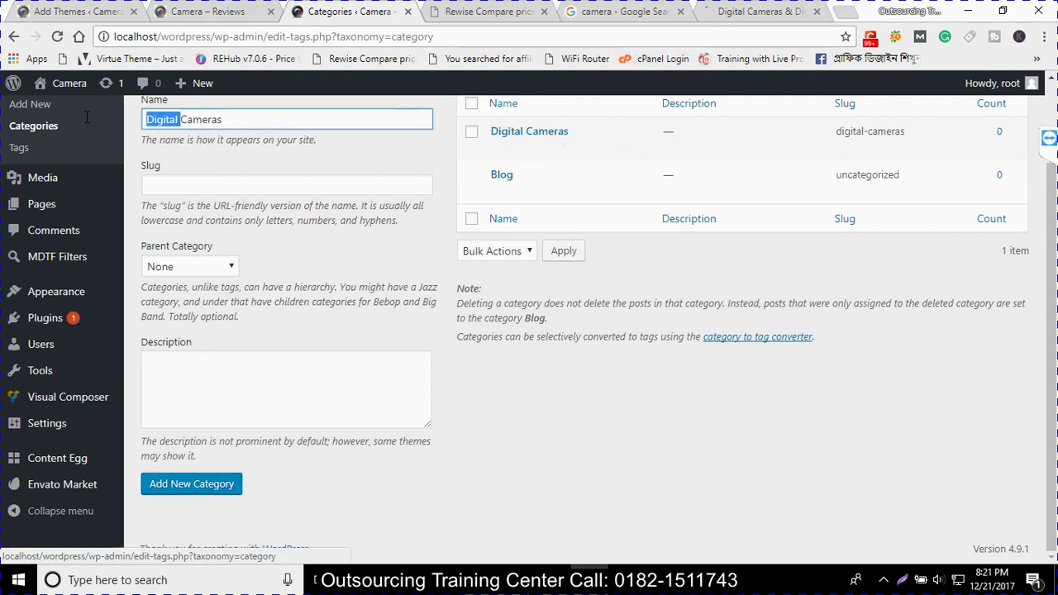
{"action": "key", "text": "BackSpace"}
{"action": "left_click", "coordinate": [193, 485]}
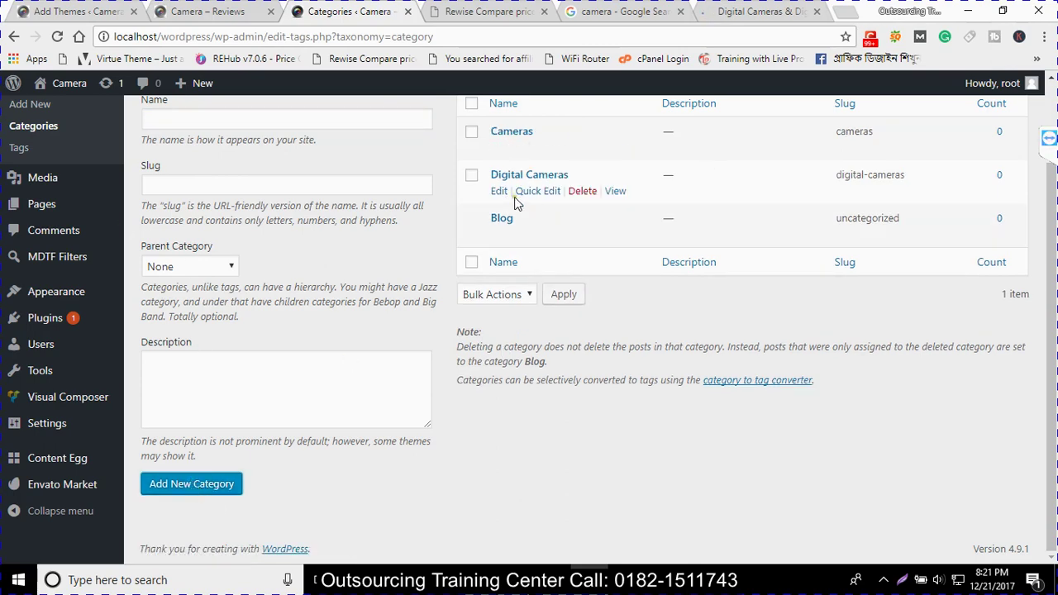
{"action": "scroll", "coordinate": [21, 139], "scroll_direction": "up", "scroll_amount": 1}
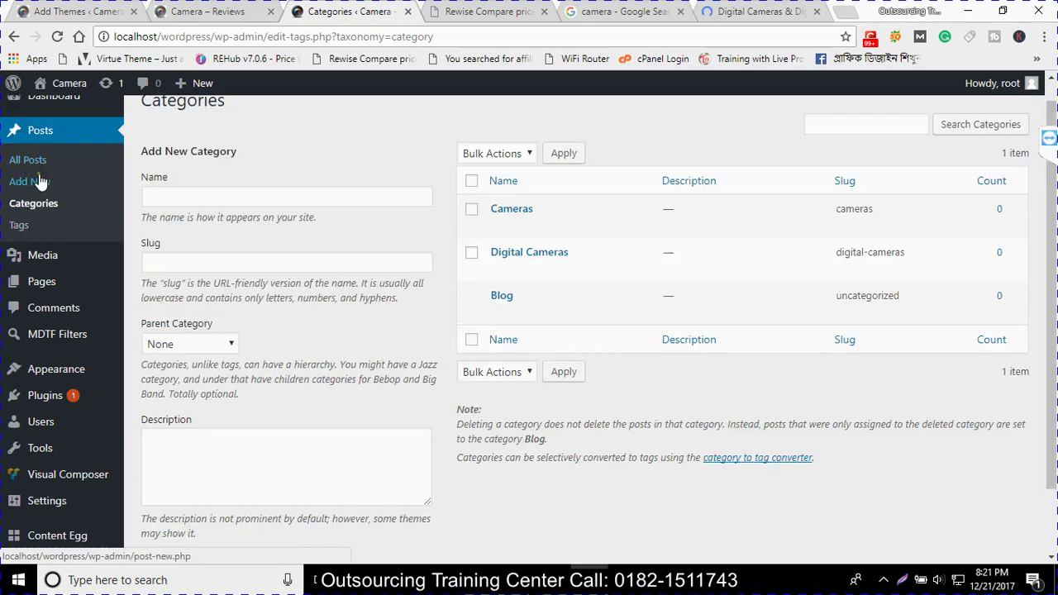
{"action": "left_click", "coordinate": [30, 168]}
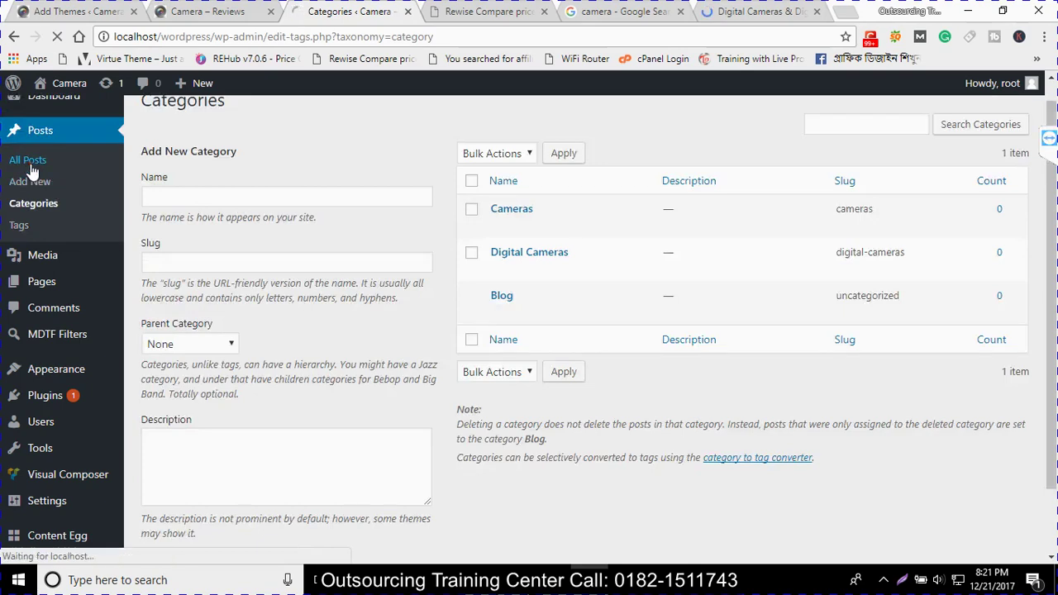
Open Best Buy's Digital SLR Cameras page and browse the DSLR types
{"action": "left_click", "coordinate": [789, 10]}
{"action": "scroll", "coordinate": [484, 405], "scroll_direction": "down", "scroll_amount": 2}
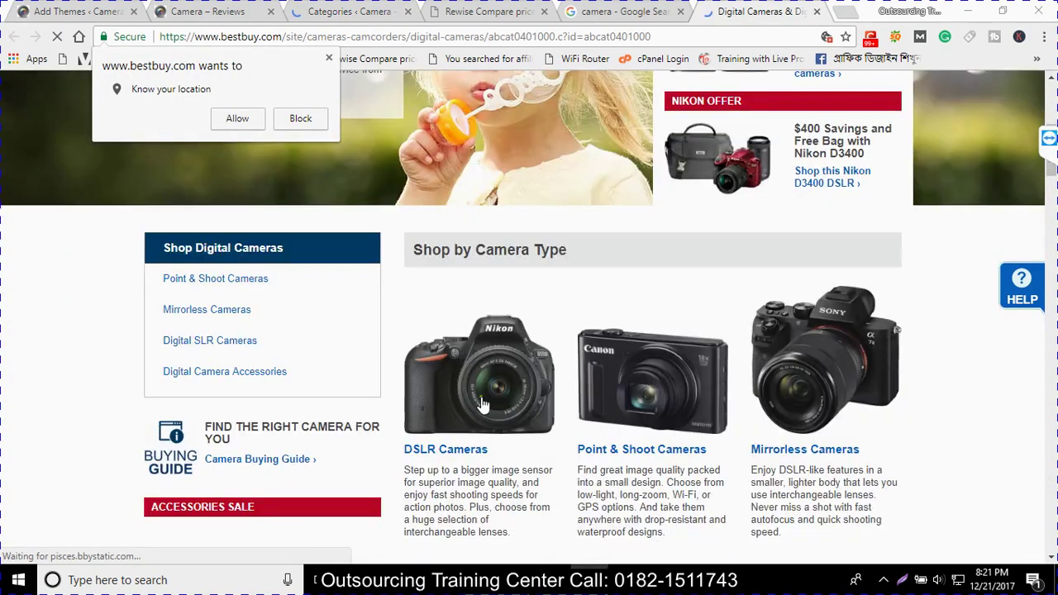
{"action": "left_click", "coordinate": [483, 405]}
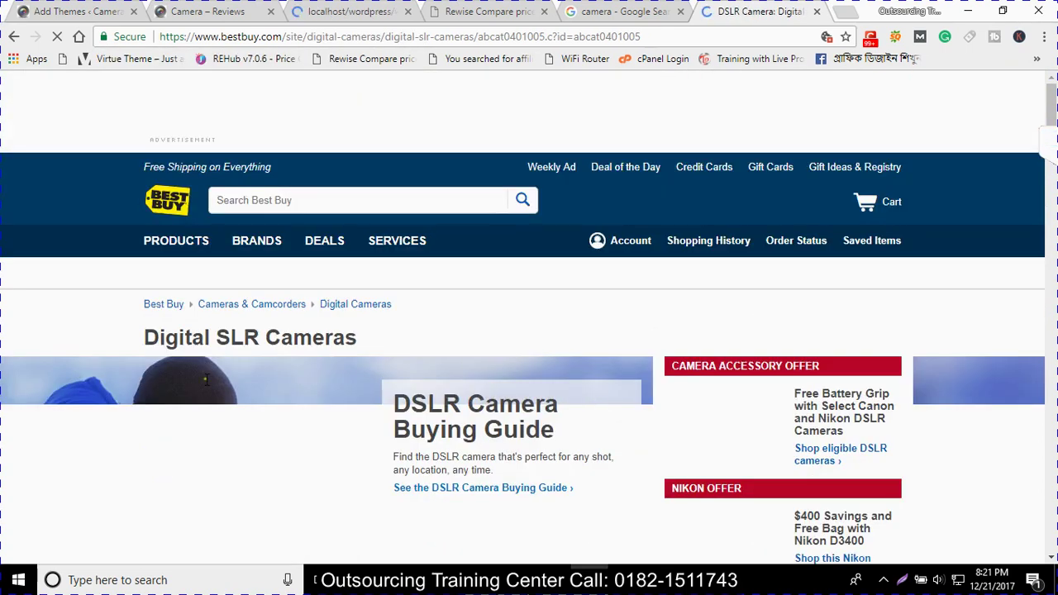
{"action": "scroll", "coordinate": [256, 380], "scroll_direction": "down", "scroll_amount": 5}
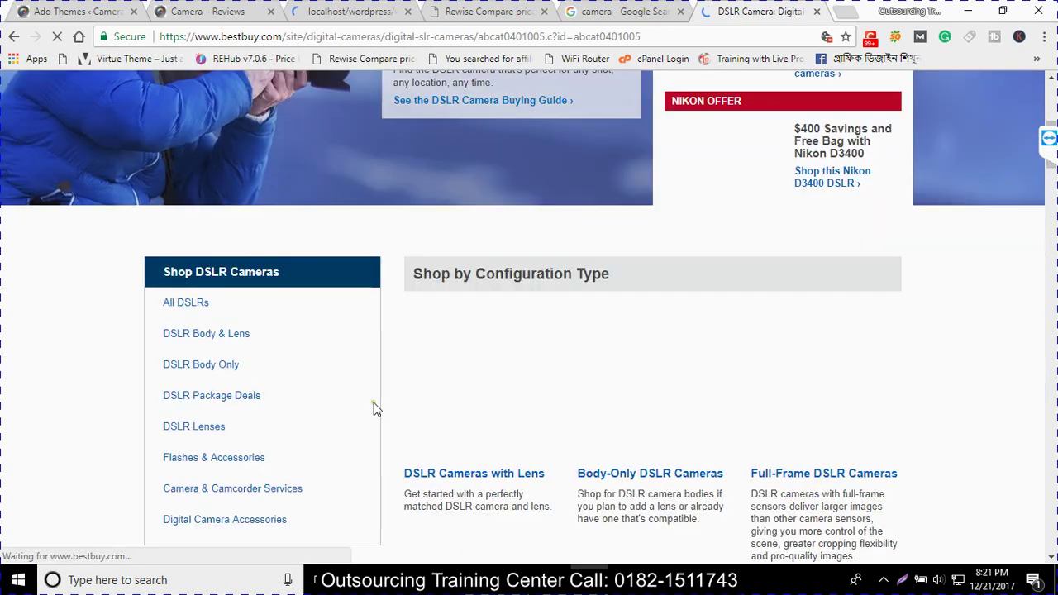
{"action": "scroll", "coordinate": [374, 404], "scroll_direction": "down", "scroll_amount": 2}
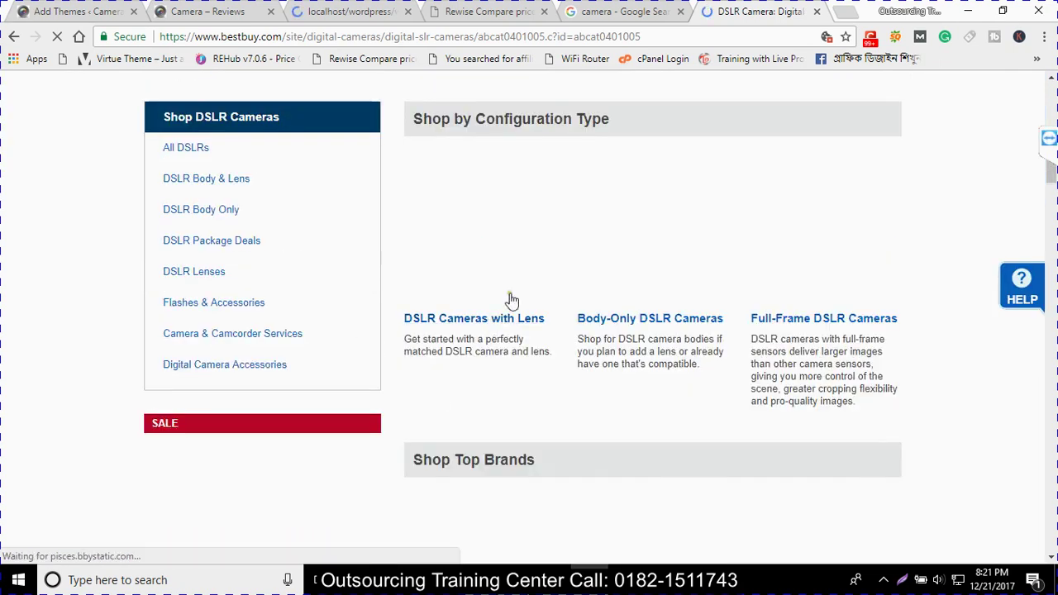
{"action": "scroll", "coordinate": [506, 331], "scroll_direction": "up", "scroll_amount": 4}
{"action": "scroll", "coordinate": [498, 385], "scroll_direction": "up", "scroll_amount": 2}
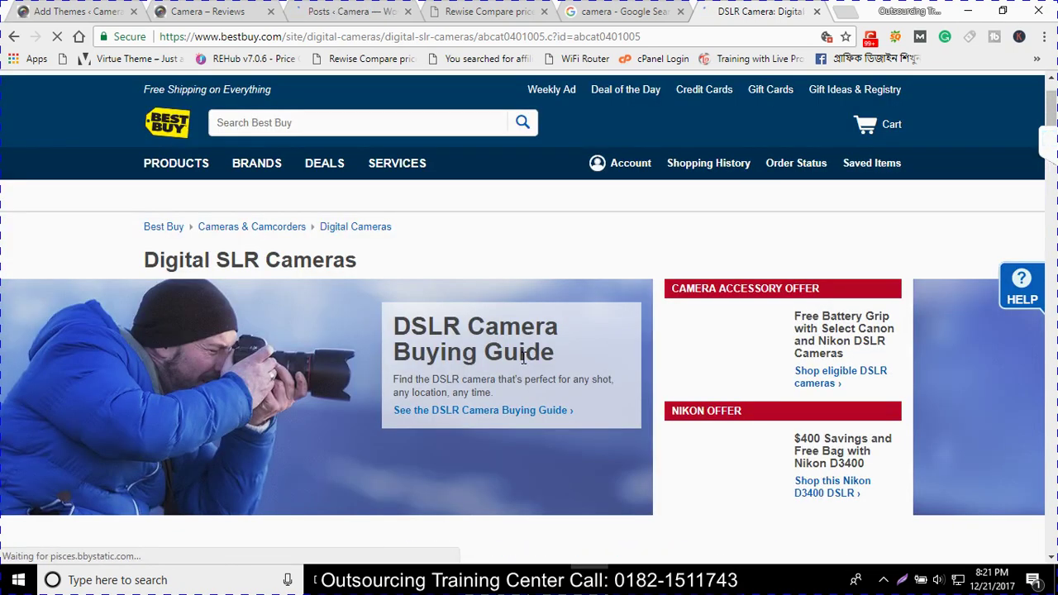
{"action": "left_click", "coordinate": [353, 11]}
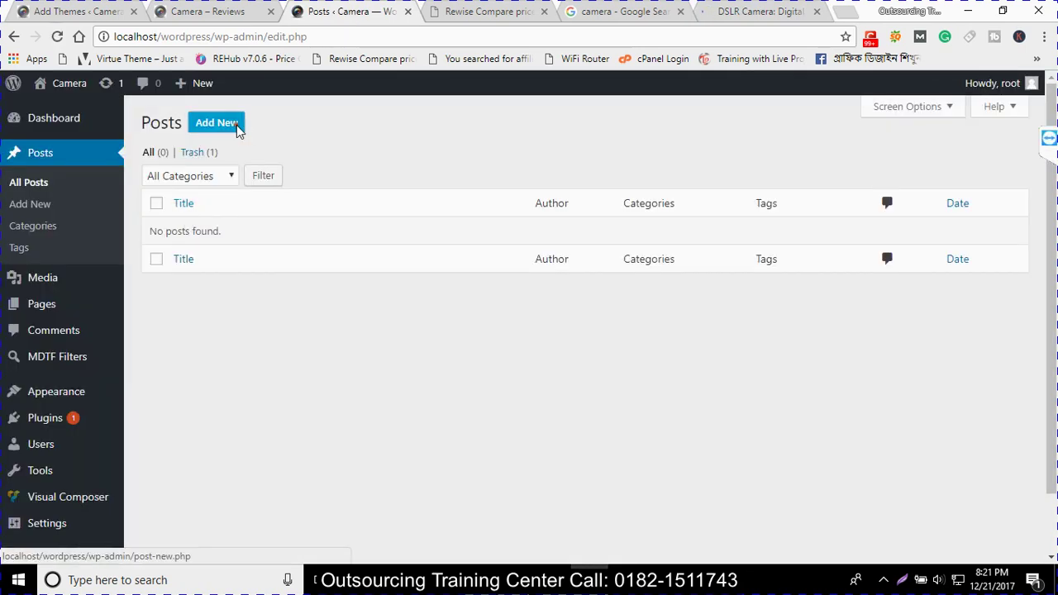
Start a new post titled 'Digital SLR Cameras', copied from Best Buy's heading
{"action": "left_click", "coordinate": [236, 130]}
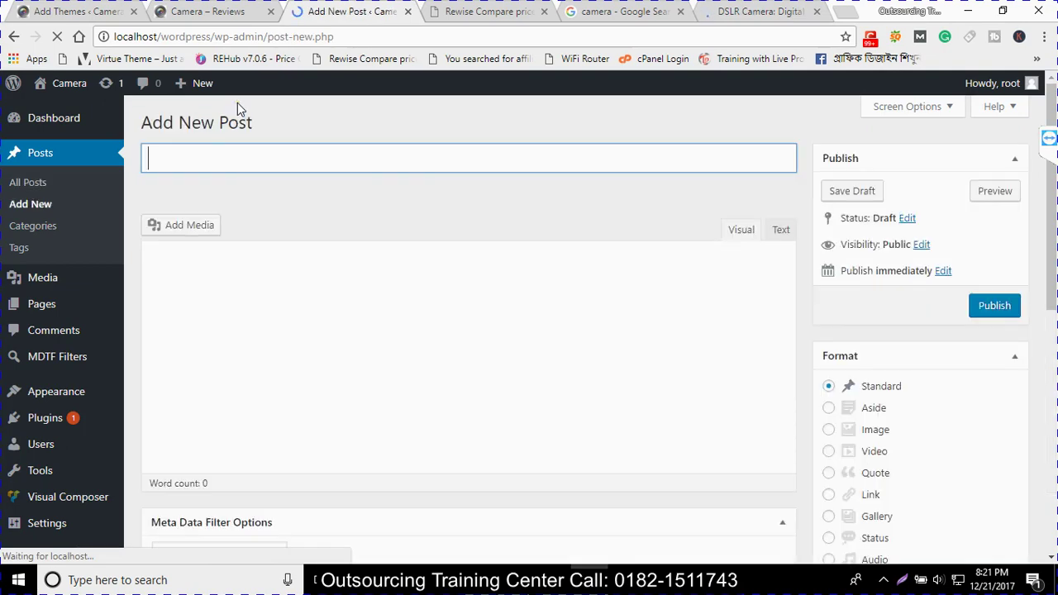
{"action": "key", "text": "ctrl+6"}
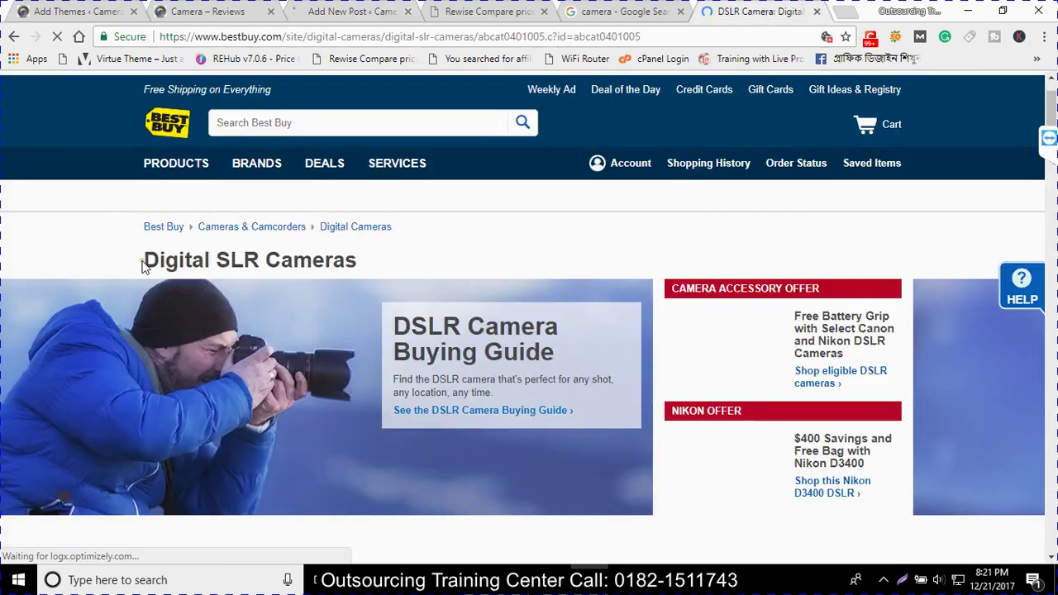
{"action": "triple_click", "coordinate": [259, 268]}
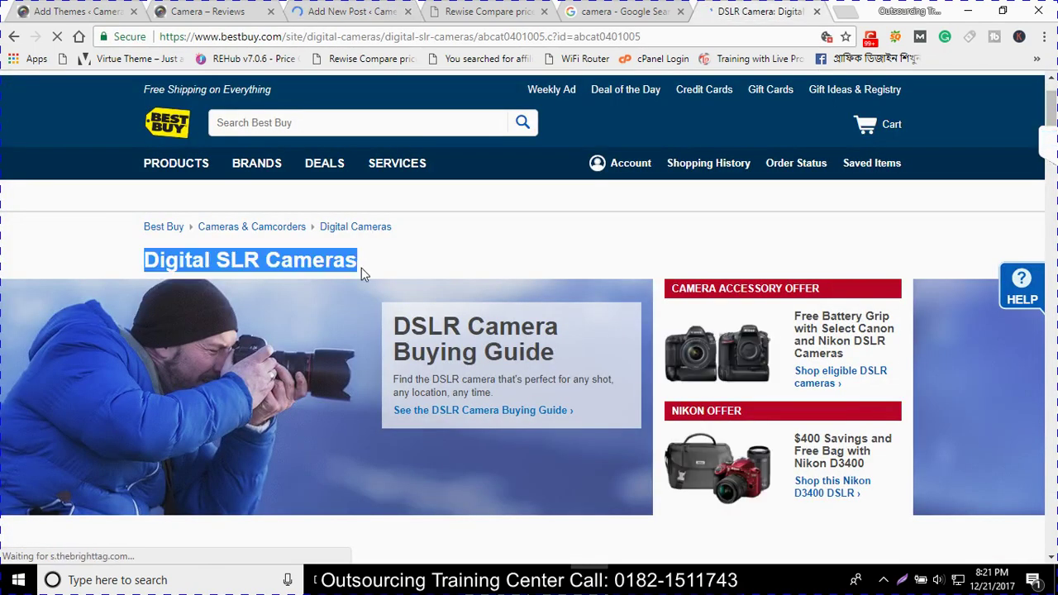
{"action": "key", "text": "ctrl+c"}
{"action": "key", "text": "ctrl+2"}
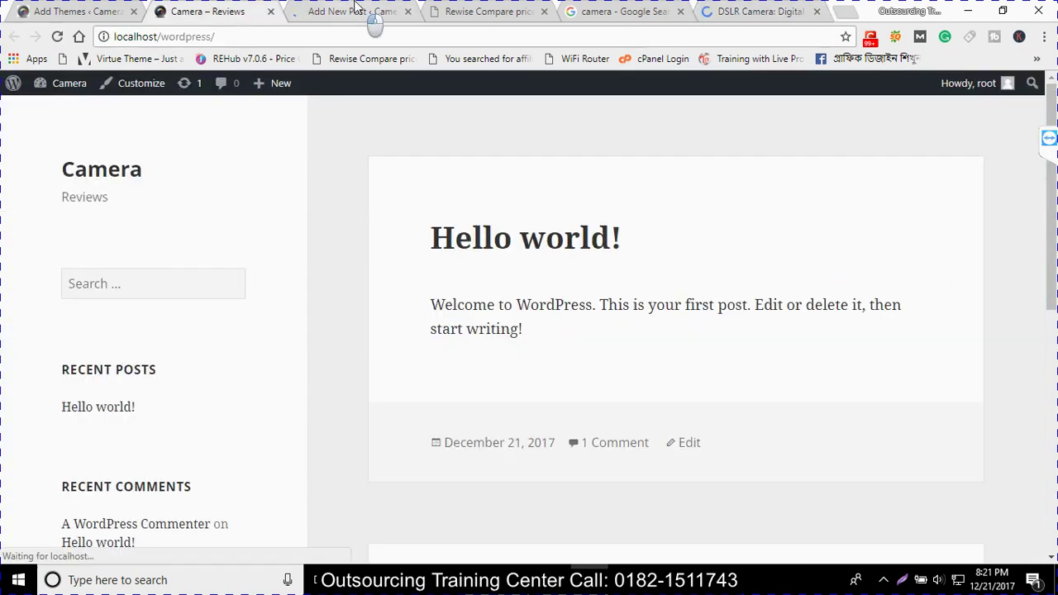
{"action": "key", "text": "ctrl+3"}
{"action": "key", "text": "ctrl+v"}
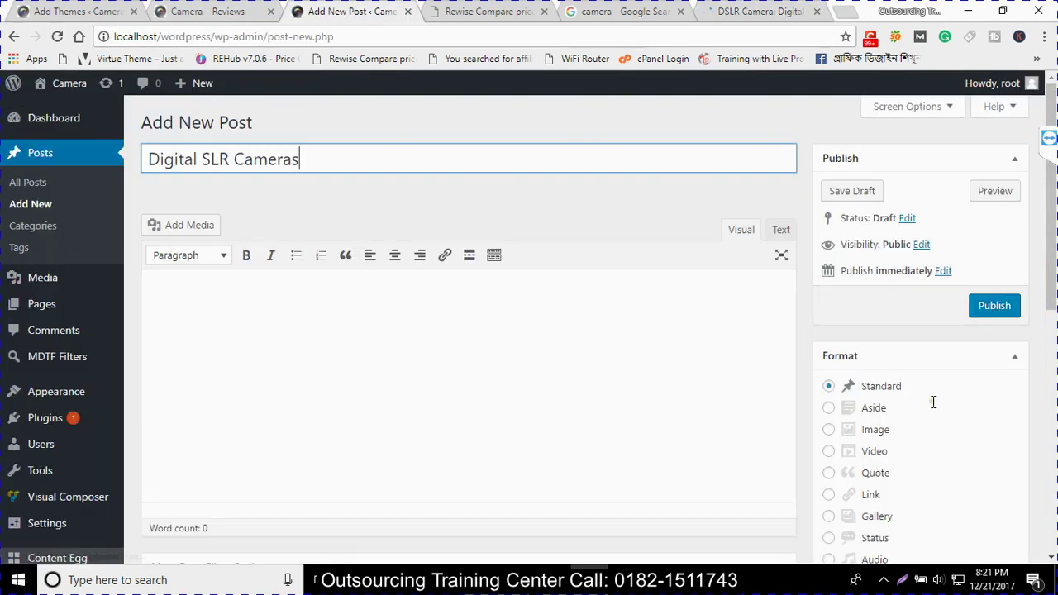
{"action": "scroll", "coordinate": [398, 374], "scroll_direction": "down", "scroll_amount": 1}
{"action": "left_click", "coordinate": [397, 374]}
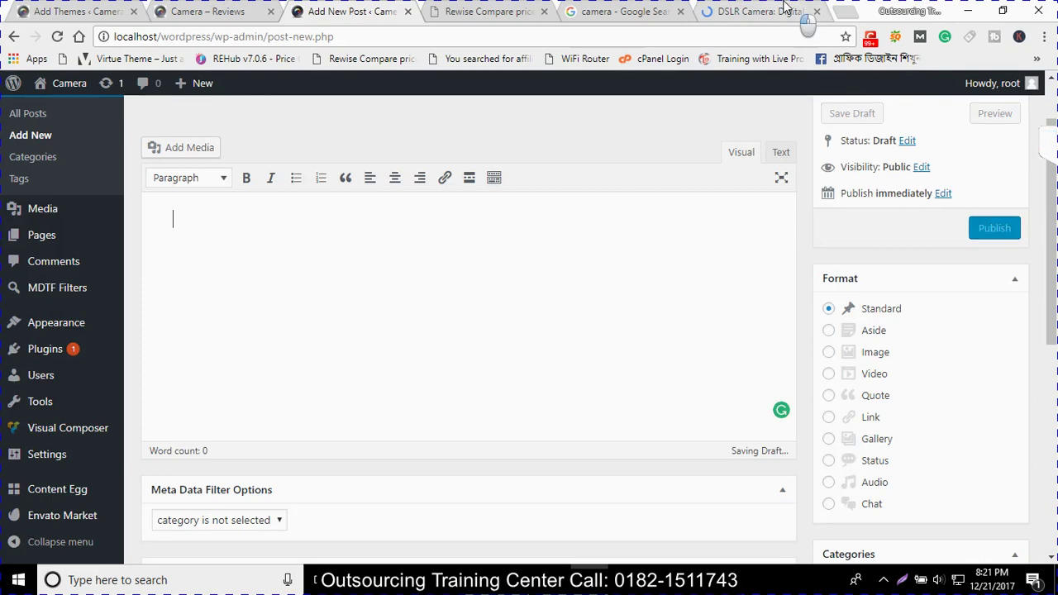
Save the Nikon Body-Only, Full-Frame and with-Lens DSLR photos to the Desktop as JPGs
{"action": "left_click", "coordinate": [785, 8]}
{"action": "right_click", "coordinate": [621, 332]}
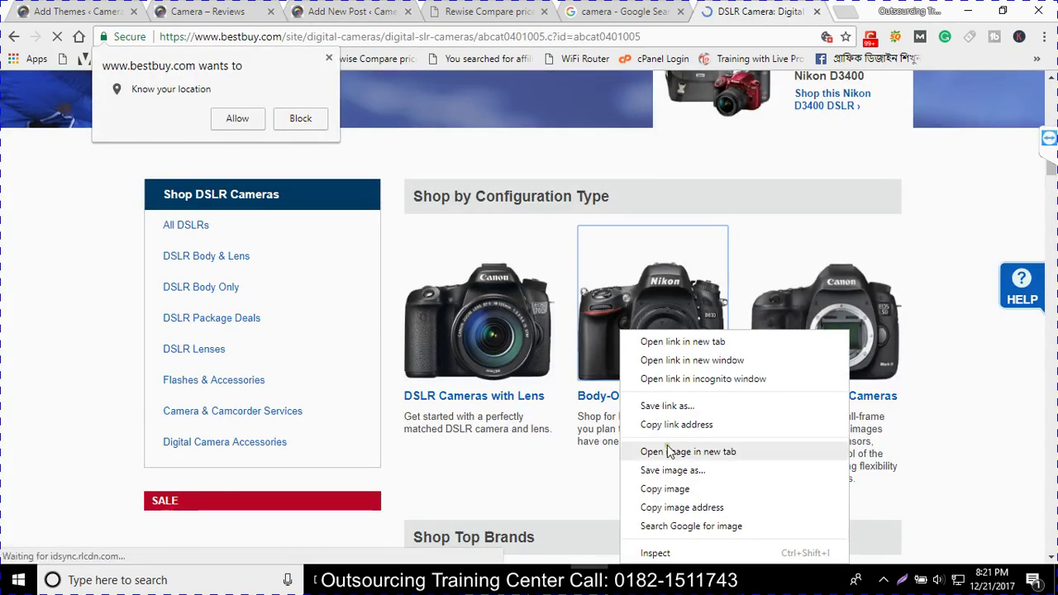
{"action": "key", "text": "Escape"}
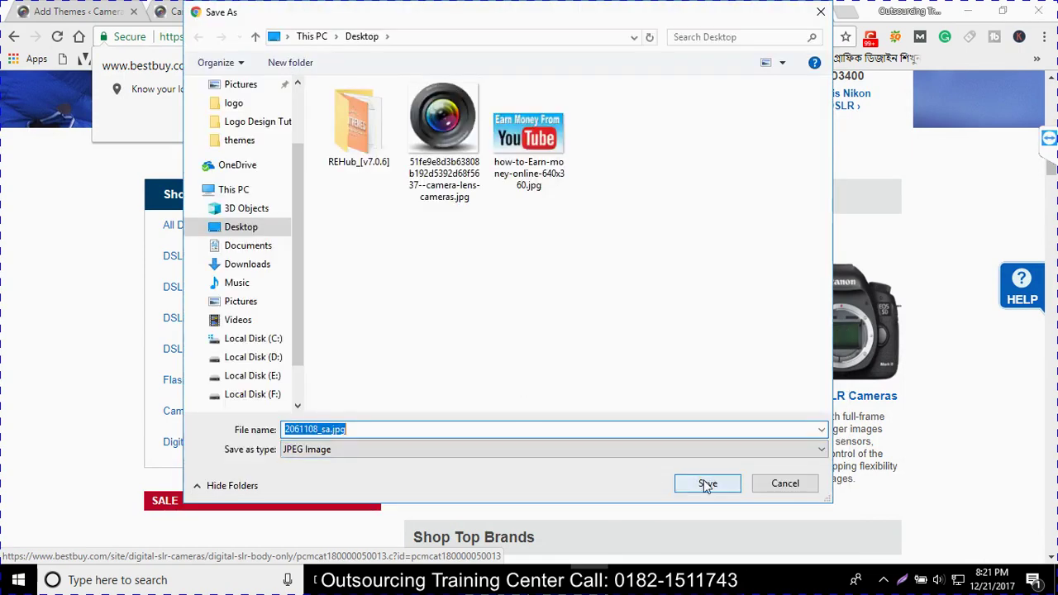
{"action": "left_click", "coordinate": [707, 484]}
{"action": "right_click", "coordinate": [833, 369]}
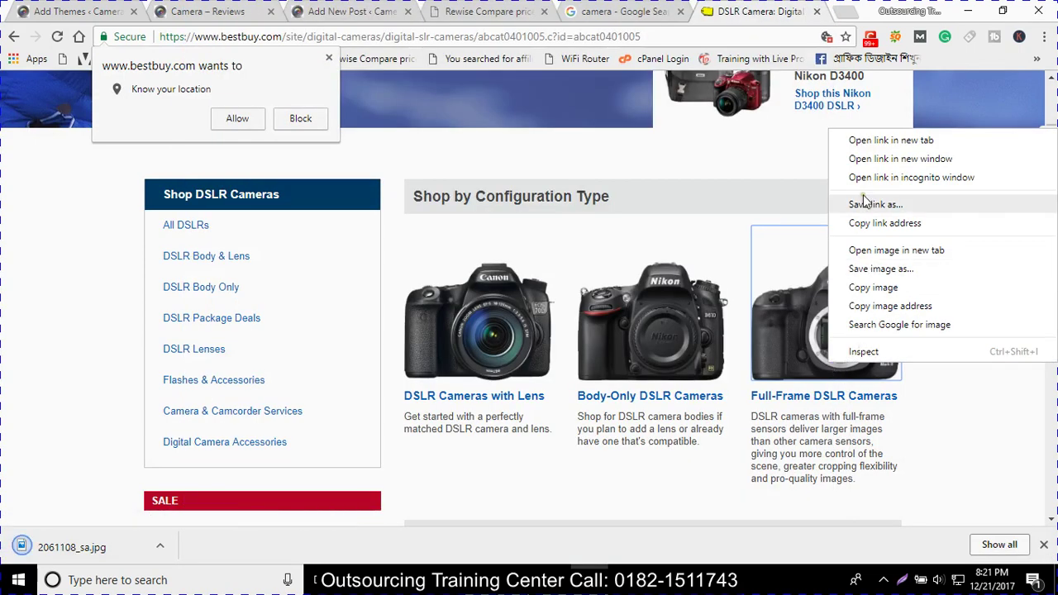
{"action": "left_click", "coordinate": [794, 273]}
{"action": "right_click", "coordinate": [793, 273]}
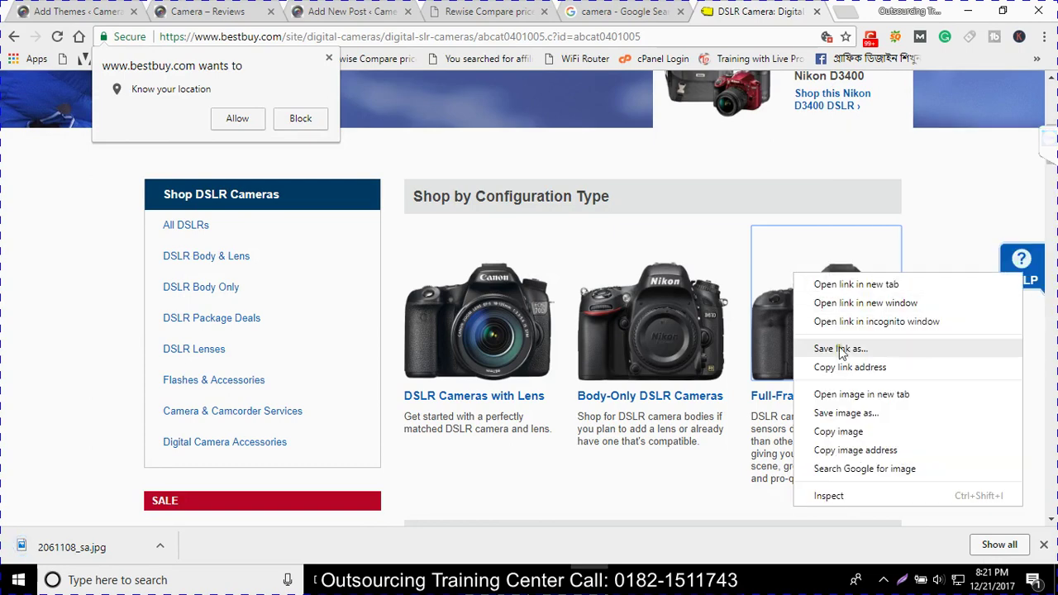
{"action": "left_click", "coordinate": [822, 413]}
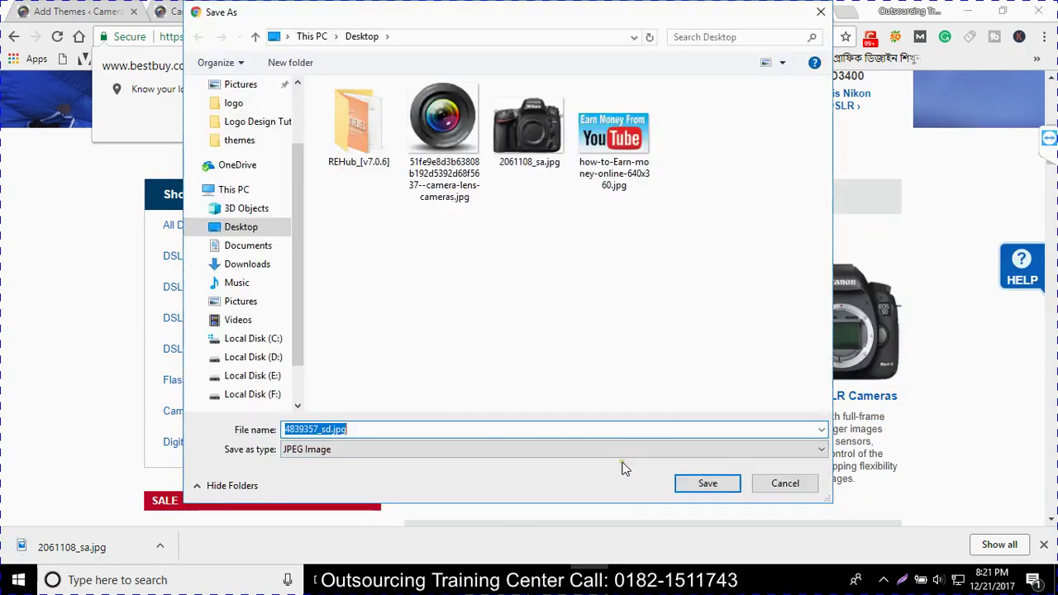
{"action": "left_click", "coordinate": [708, 482]}
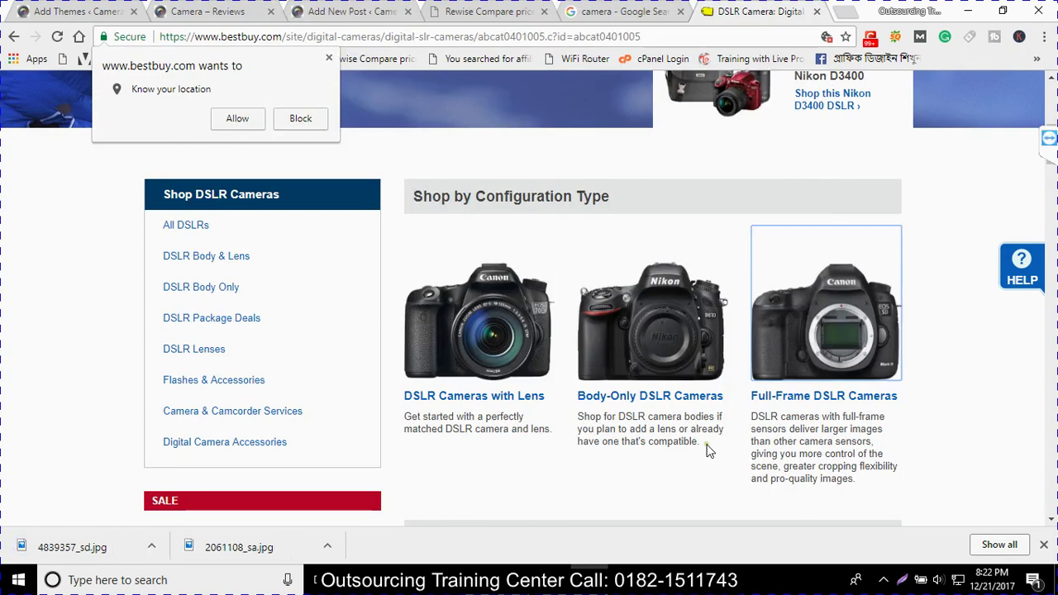
{"action": "right_click", "coordinate": [490, 323]}
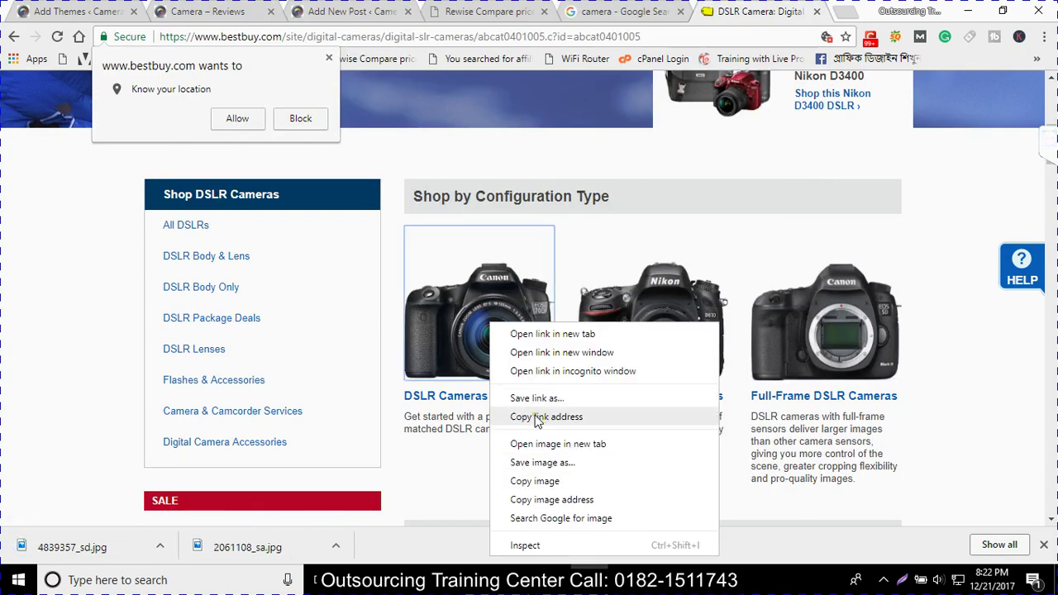
{"action": "left_click", "coordinate": [539, 463]}
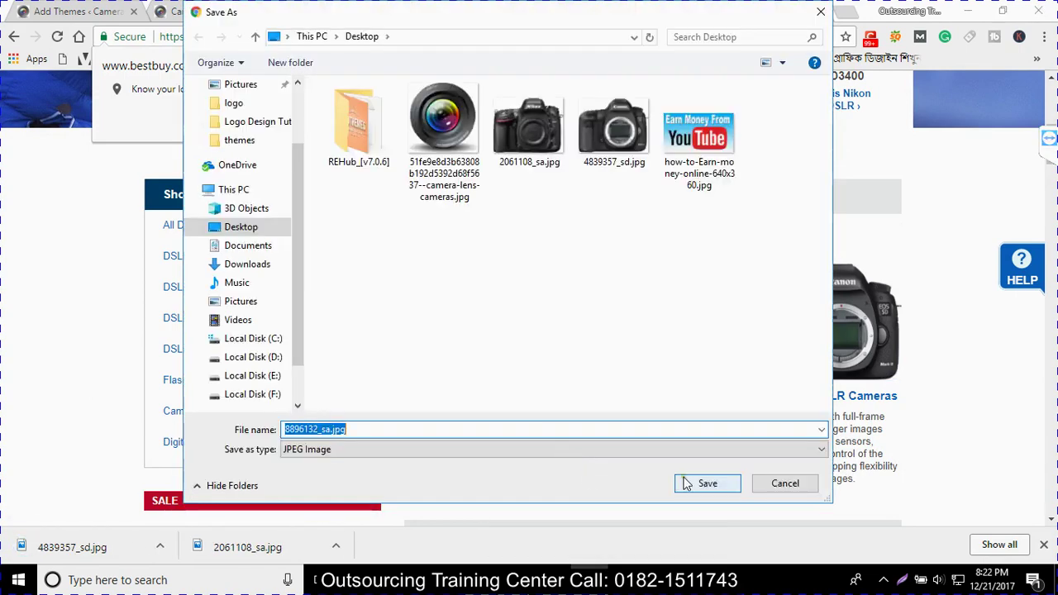
{"action": "key", "text": "Return"}
{"action": "scroll", "coordinate": [691, 486], "scroll_direction": "down", "scroll_amount": 1}
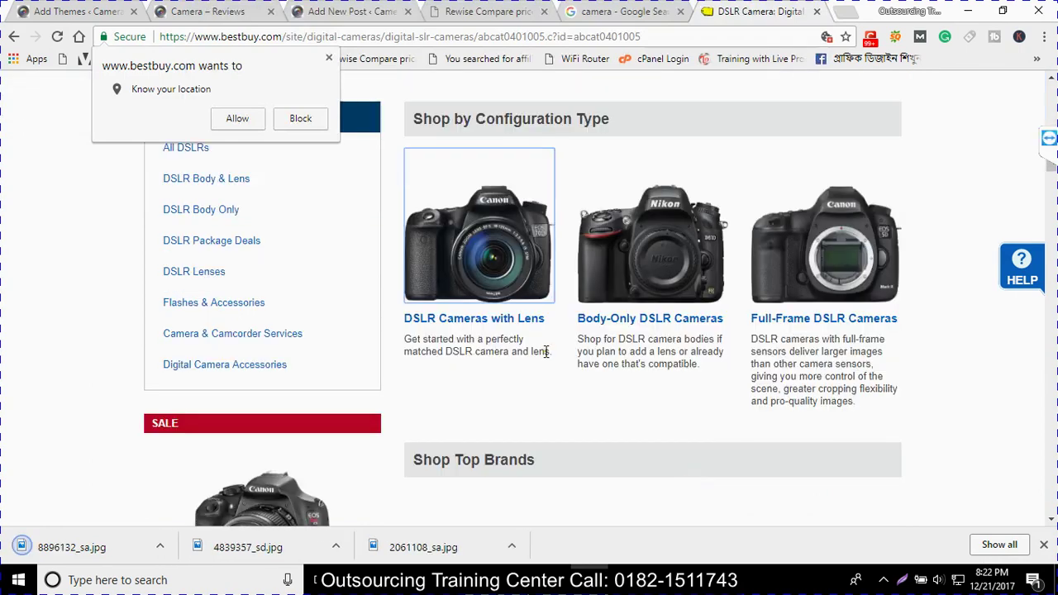
Open Best Buy's Body-Only and Full-Frame DSLR category pages in new tabs
{"action": "left_click", "coordinate": [620, 325], "text": "ctrl"}
{"action": "left_click", "coordinate": [775, 324], "text": "ctrl"}
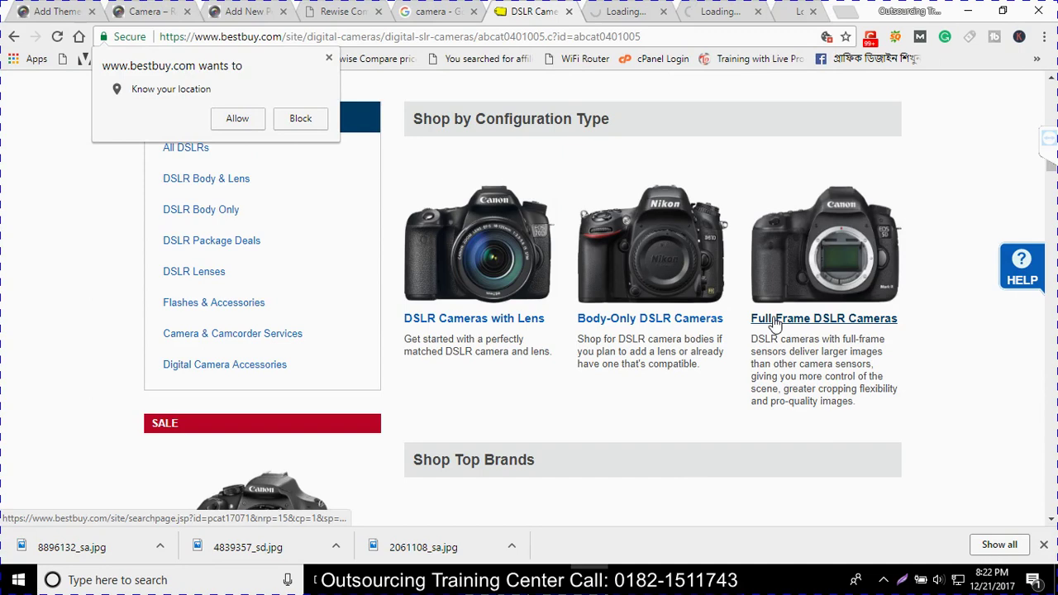
{"action": "left_click", "coordinate": [576, 19]}
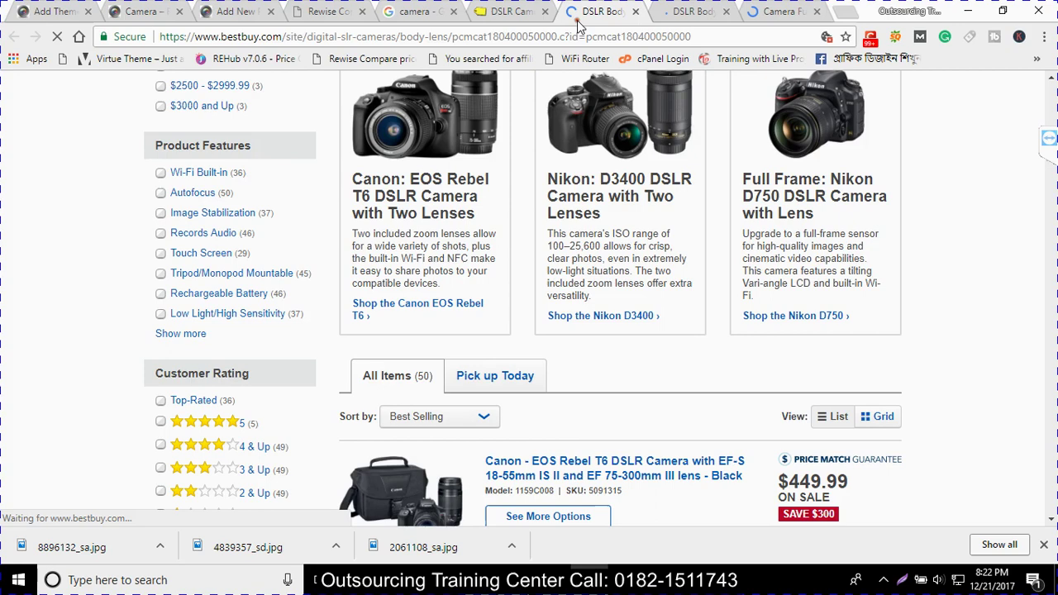
{"action": "key", "text": "ctrl+Tab"}
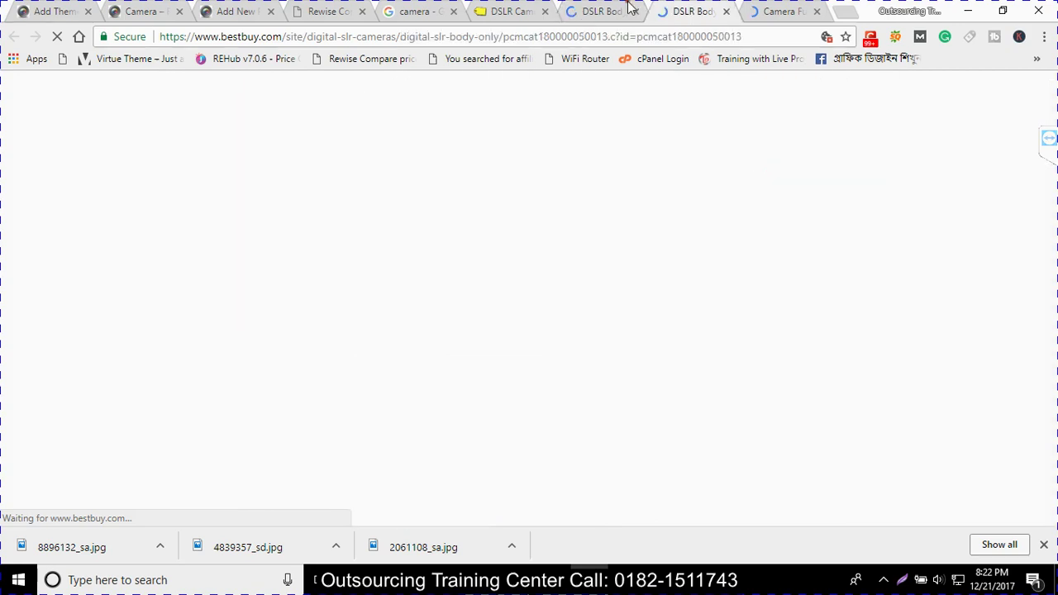
{"action": "key", "text": "ctrl+shift+Tab"}
{"action": "key", "text": "ctrl+shift+Tab"}
{"action": "scroll", "coordinate": [548, 415], "scroll_direction": "down", "scroll_amount": 2}
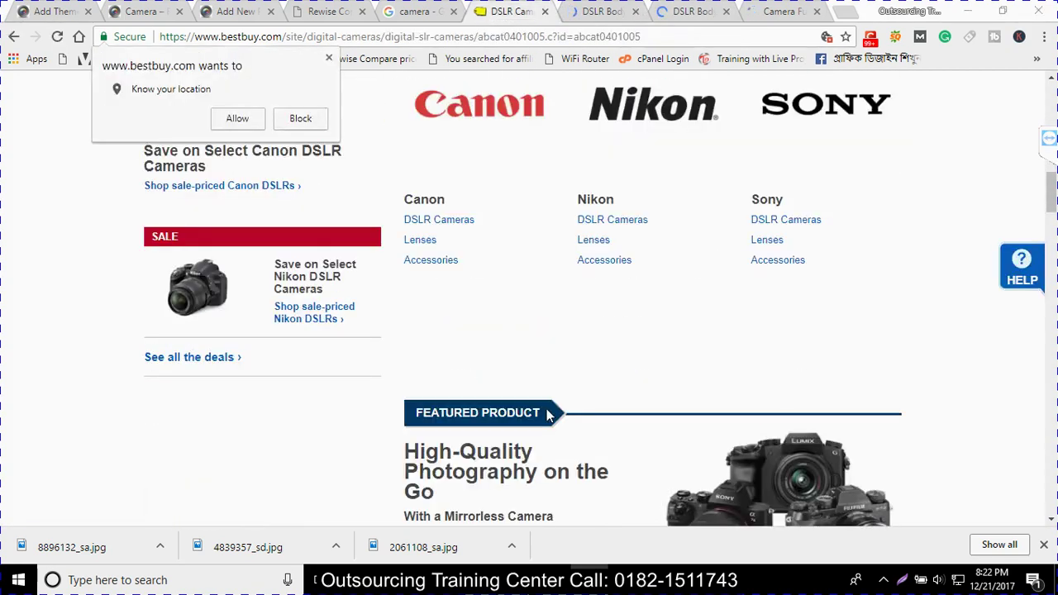
{"action": "scroll", "coordinate": [856, 337], "scroll_direction": "up", "scroll_amount": 5}
Paste Best Buy's Full-Frame DSLR description into the post body
{"action": "triple_click", "coordinate": [857, 338]}
{"action": "key", "text": "ctrl+c"}
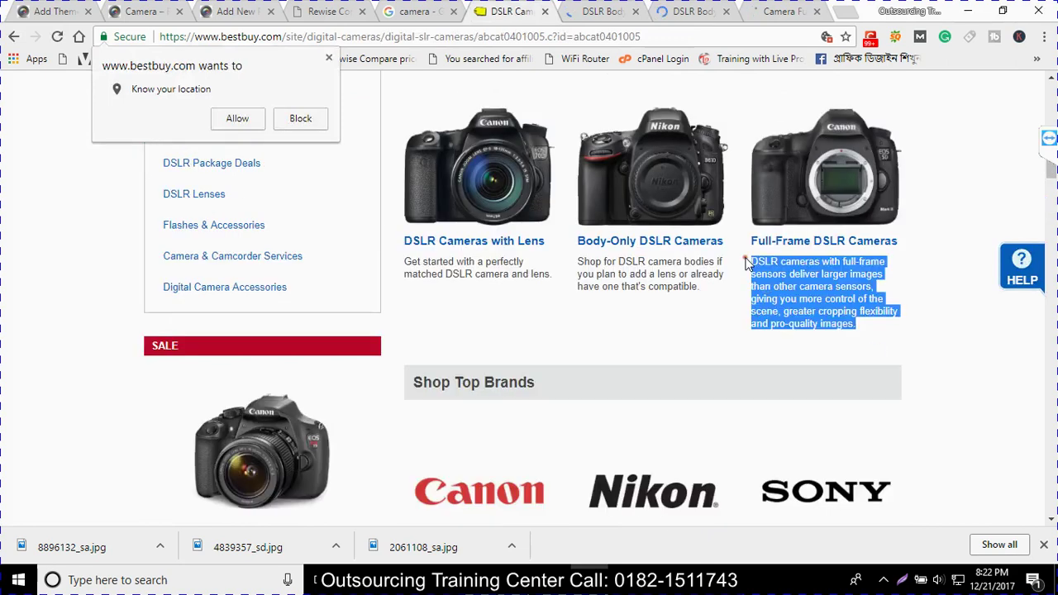
{"action": "key", "text": "ctrl+shift+Tab"}
{"action": "key", "text": "ctrl+shift+Tab"}
{"action": "key", "text": "ctrl+shift+Tab"}
{"action": "key", "text": "ctrl+v"}
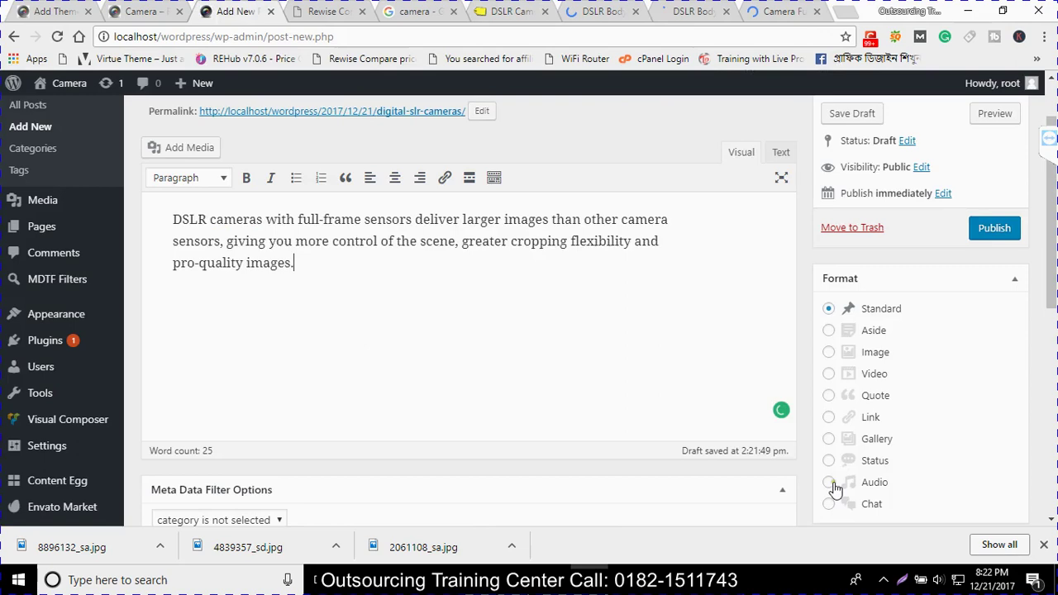
{"action": "scroll", "coordinate": [344, 381], "scroll_direction": "up", "scroll_amount": 1}
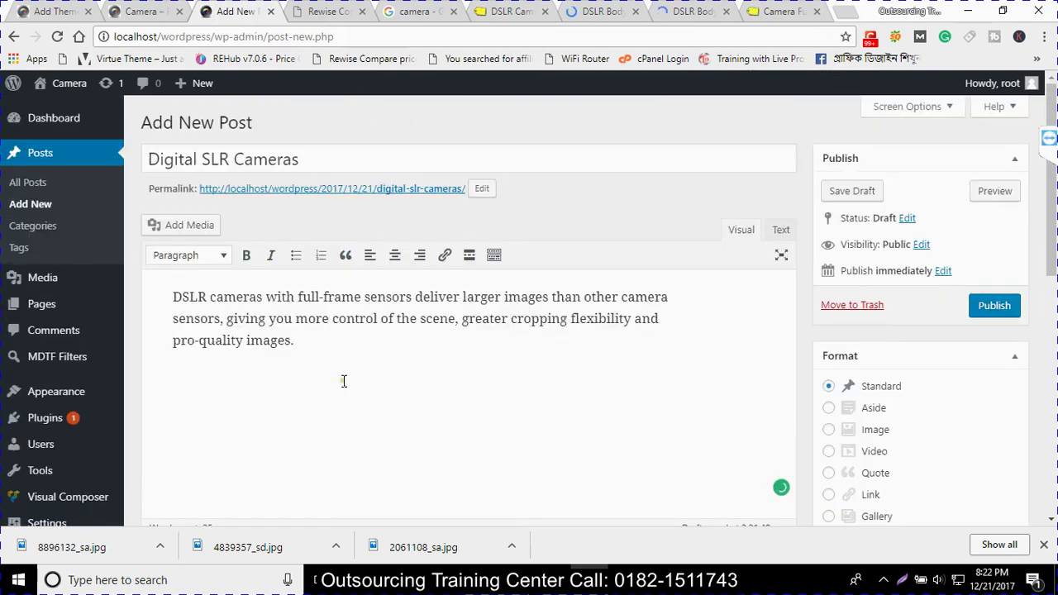
{"action": "scroll", "coordinate": [862, 477], "scroll_direction": "down", "scroll_amount": 8}
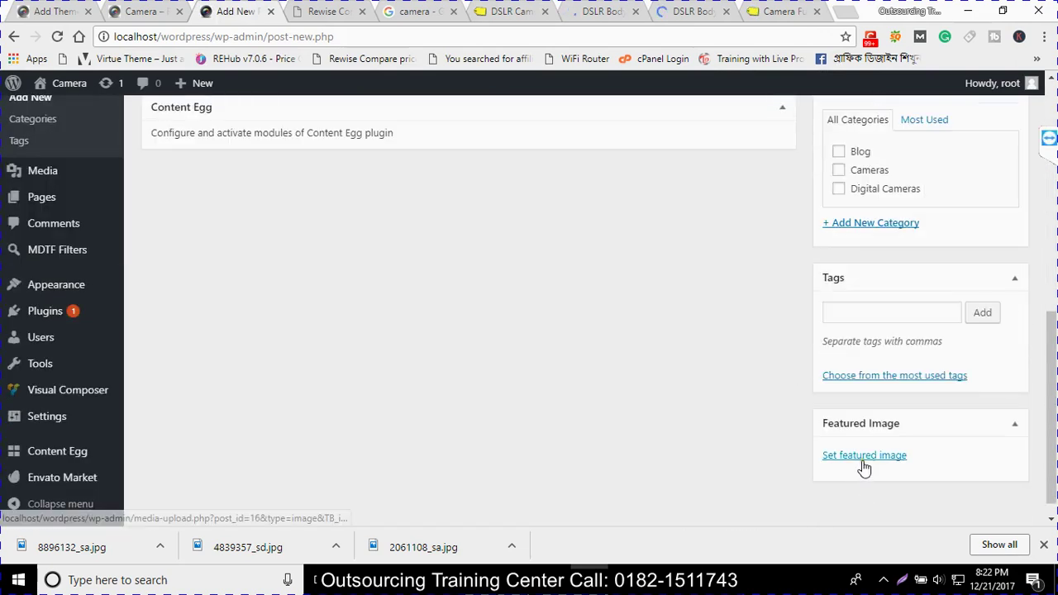
Upload the three saved DSLR JPGs and set the Nikon body photo as featured image
{"action": "left_click", "coordinate": [864, 463]}
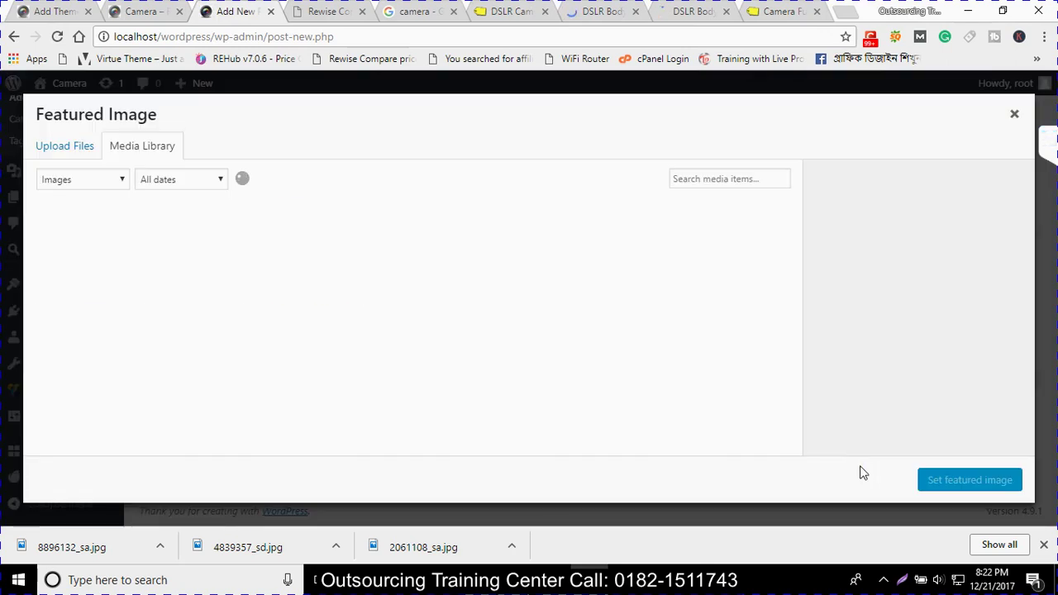
{"action": "left_click", "coordinate": [64, 149]}
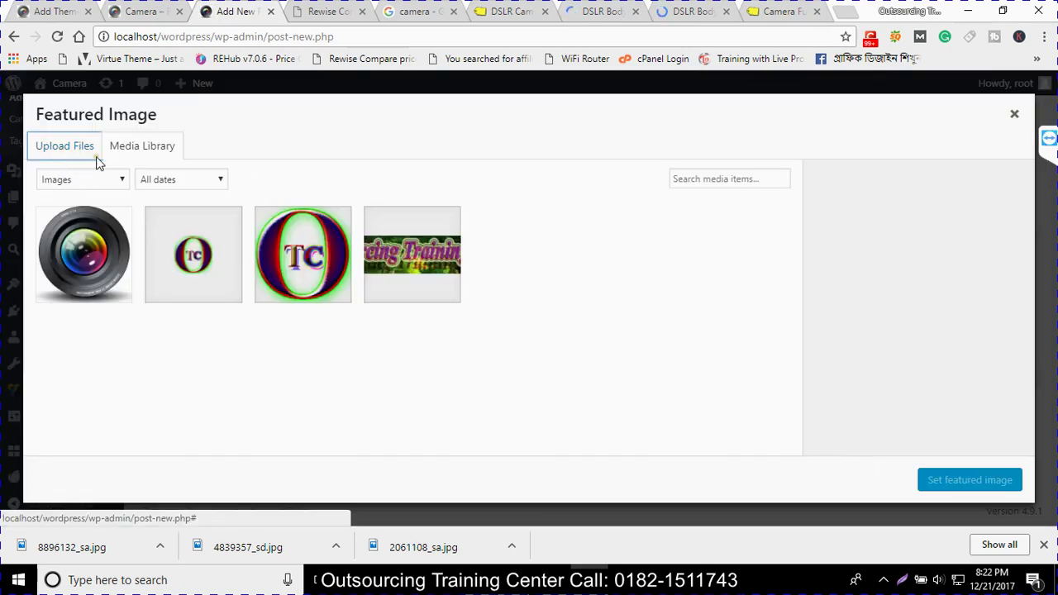
{"action": "left_click", "coordinate": [523, 348]}
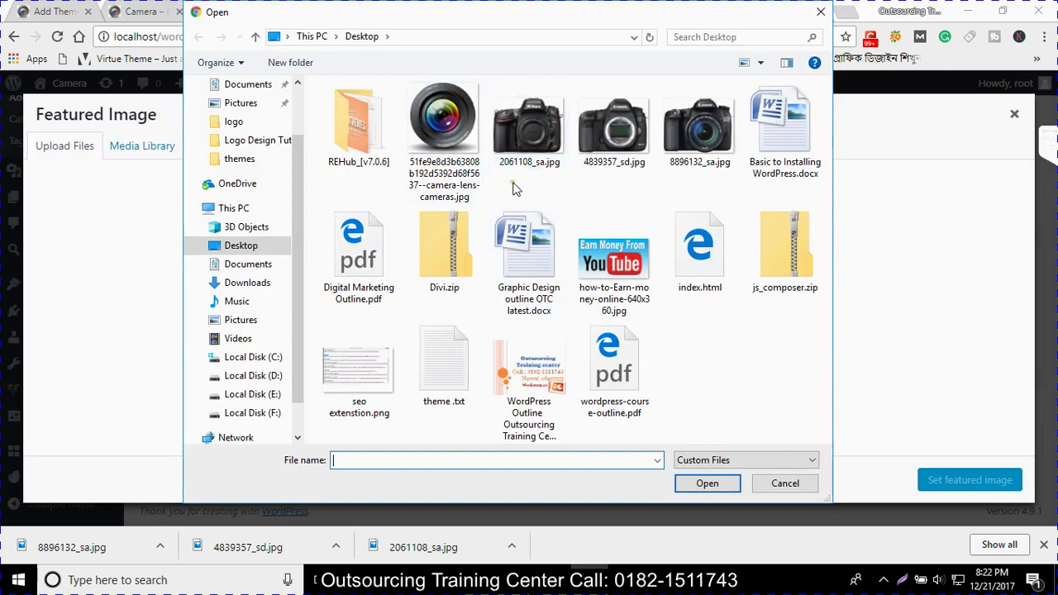
{"action": "left_click_drag", "start_coordinate": [509, 183], "coordinate": [710, 145]}
{"action": "left_click", "coordinate": [710, 484]}
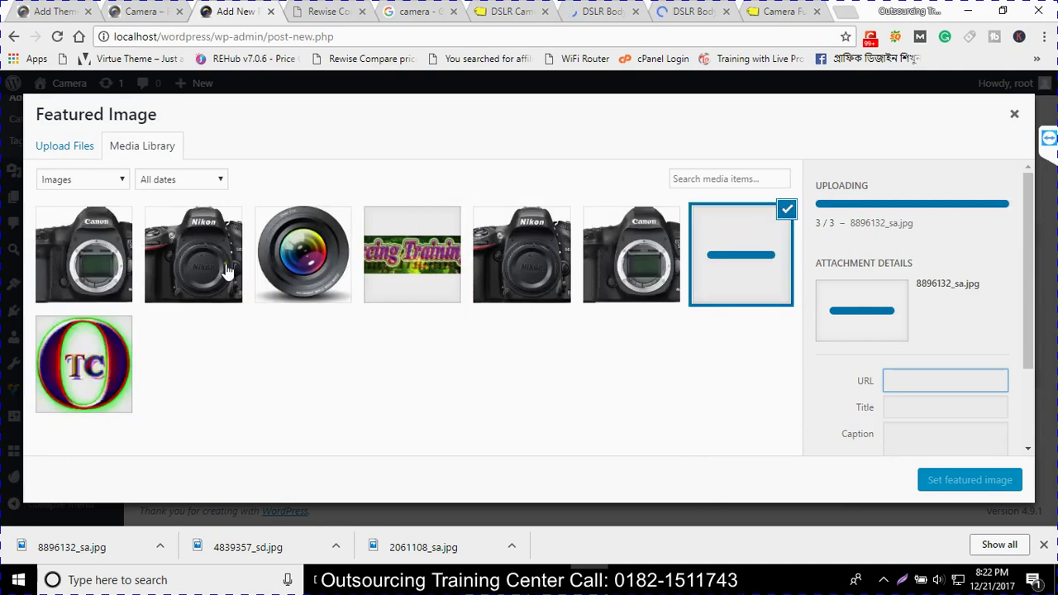
{"action": "left_click", "coordinate": [637, 261]}
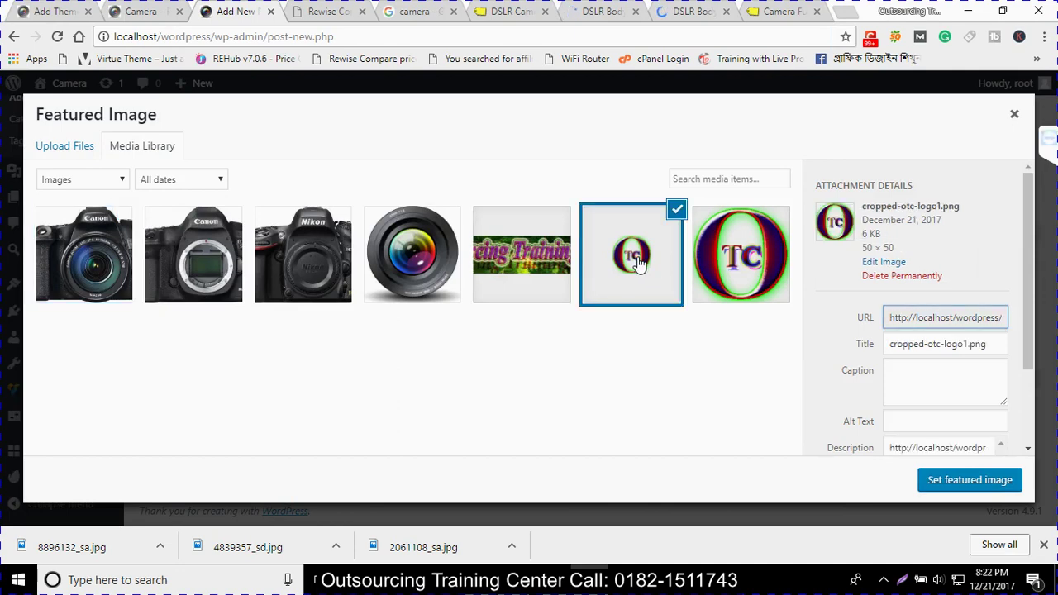
{"action": "left_click", "coordinate": [302, 258]}
{"action": "left_click", "coordinate": [969, 481]}
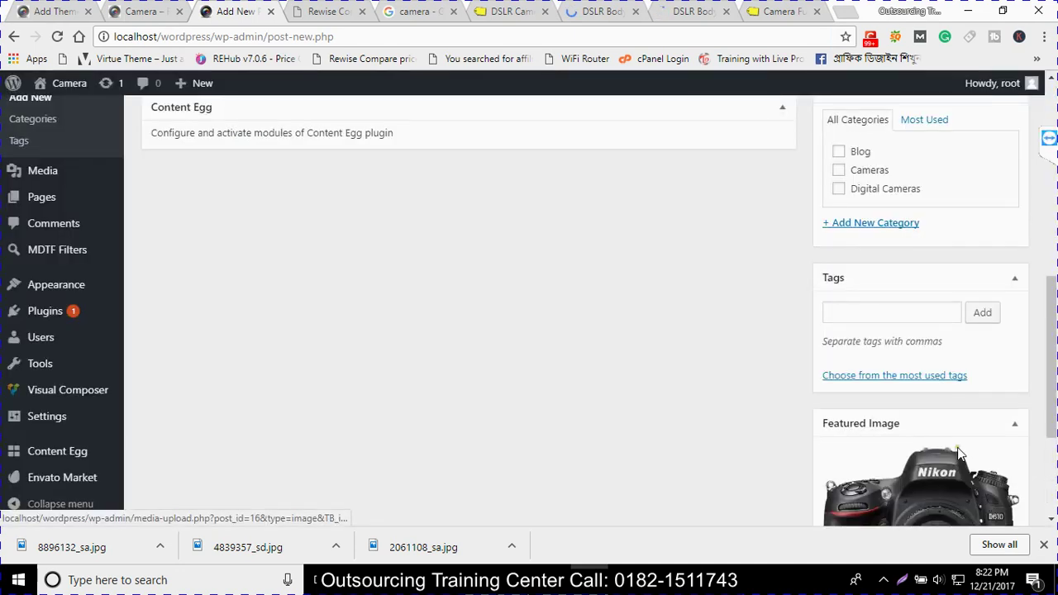
Tick Digital Cameras in the Categories box for the Digital SLR Cameras post
{"action": "scroll", "coordinate": [943, 467], "scroll_direction": "up", "scroll_amount": 1}
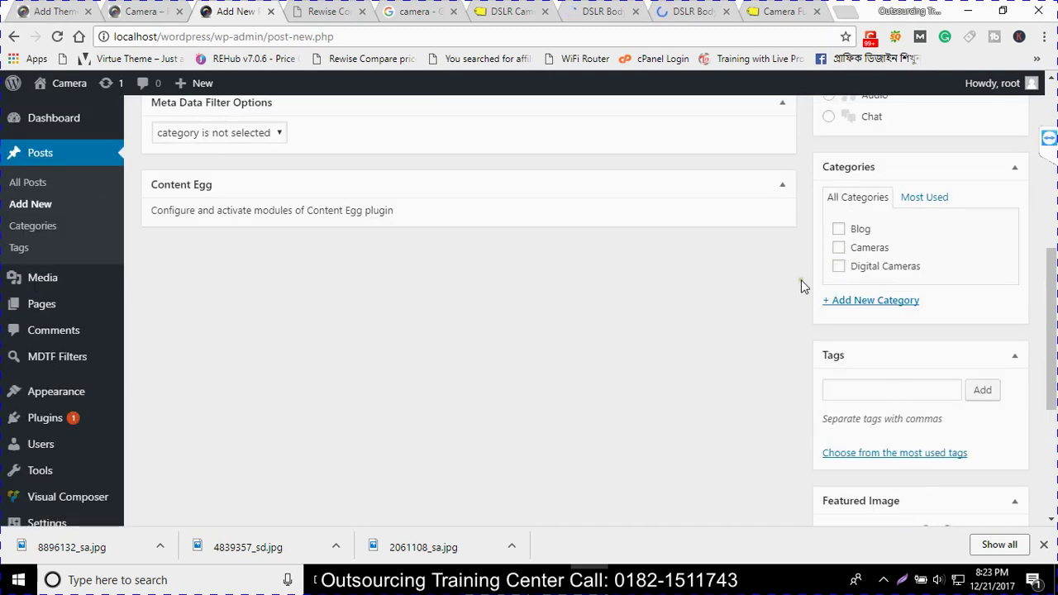
{"action": "scroll", "coordinate": [421, 314], "scroll_direction": "up", "scroll_amount": 6}
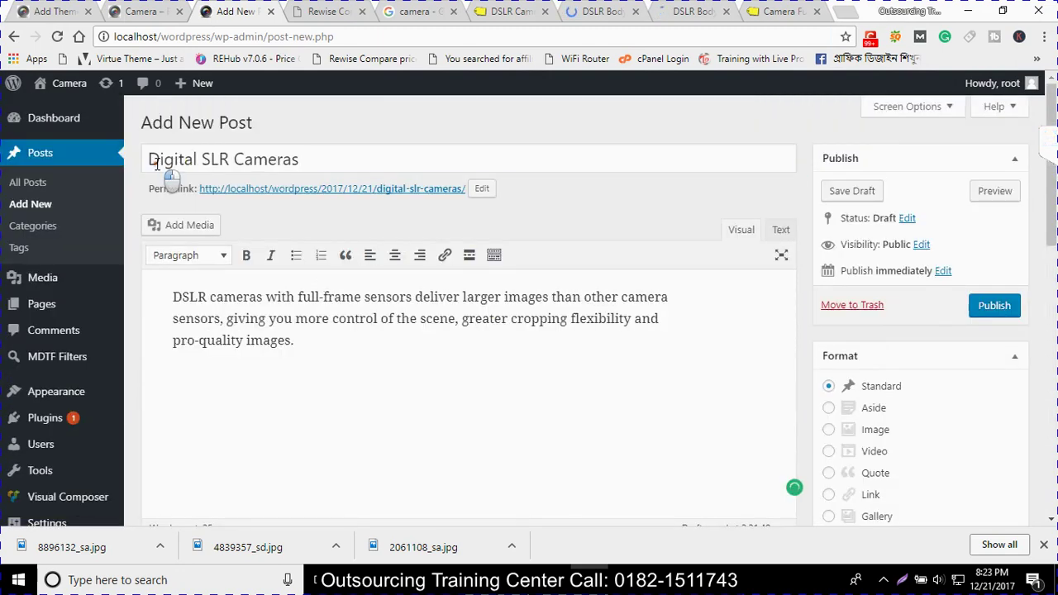
{"action": "left_click_drag", "start_coordinate": [149, 159], "coordinate": [272, 158]}
{"action": "scroll", "coordinate": [887, 417], "scroll_direction": "down", "scroll_amount": 4}
{"action": "scroll", "coordinate": [887, 418], "scroll_direction": "down", "scroll_amount": 1}
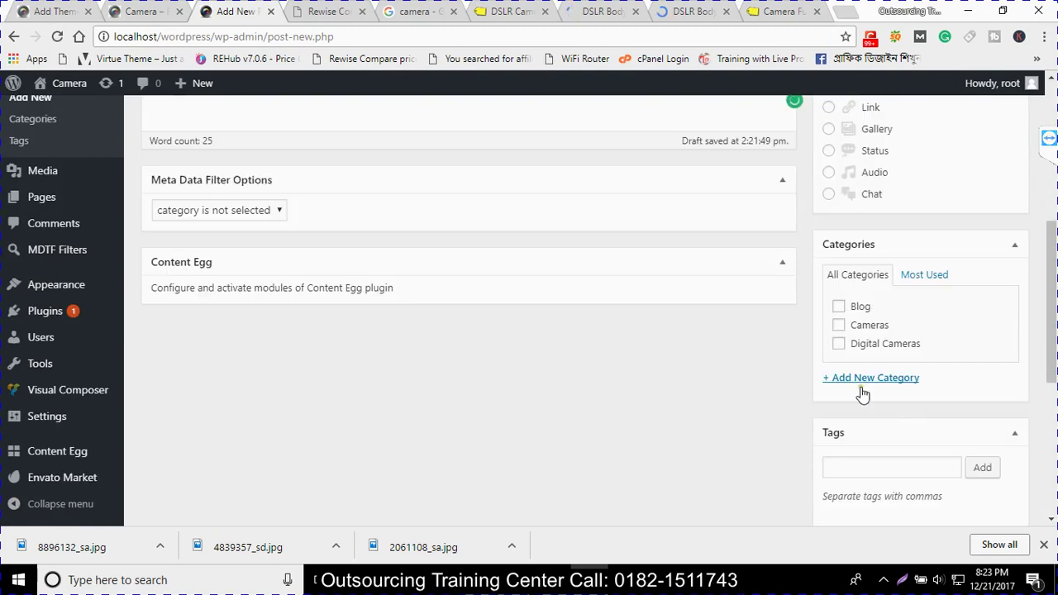
{"action": "left_click", "coordinate": [858, 344]}
{"action": "scroll", "coordinate": [864, 414], "scroll_direction": "down", "scroll_amount": 2}
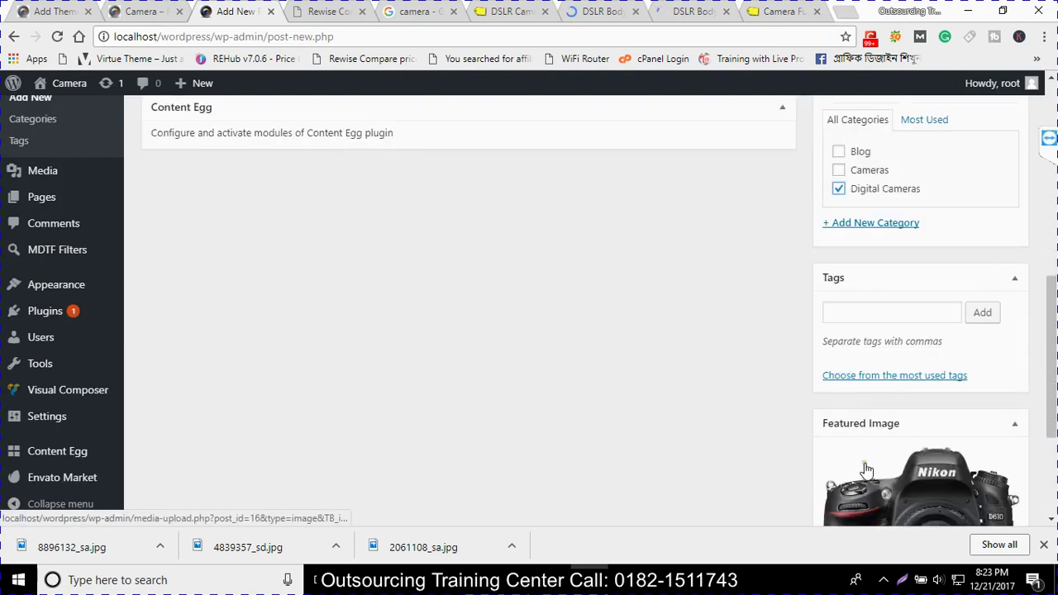
{"action": "scroll", "coordinate": [865, 463], "scroll_direction": "up", "scroll_amount": 4}
{"action": "scroll", "coordinate": [843, 413], "scroll_direction": "up", "scroll_amount": 3}
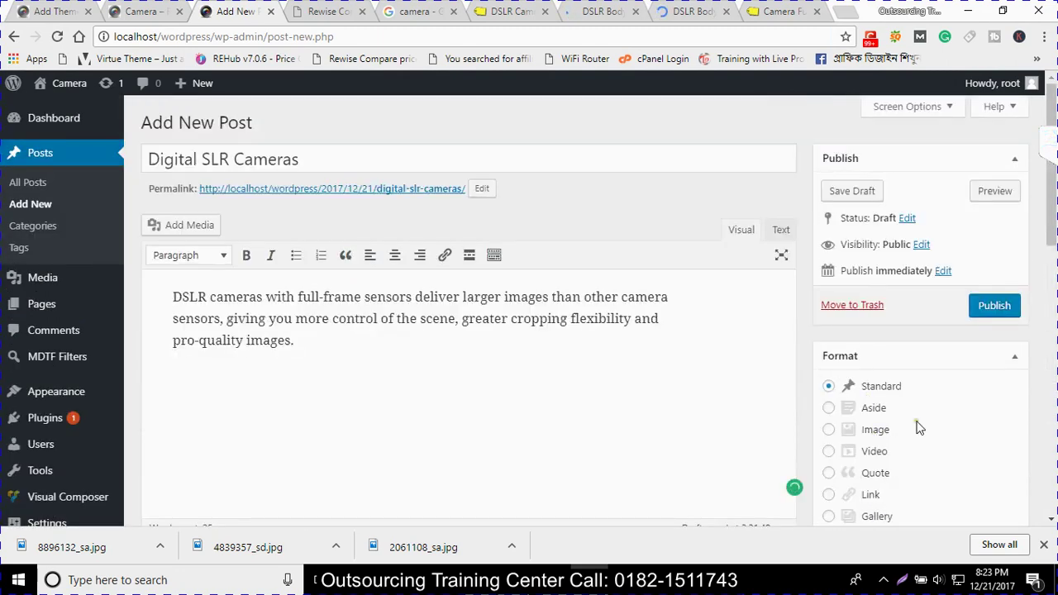
{"action": "scroll", "coordinate": [917, 427], "scroll_direction": "down", "scroll_amount": 3}
{"action": "scroll", "coordinate": [909, 414], "scroll_direction": "up", "scroll_amount": 1}
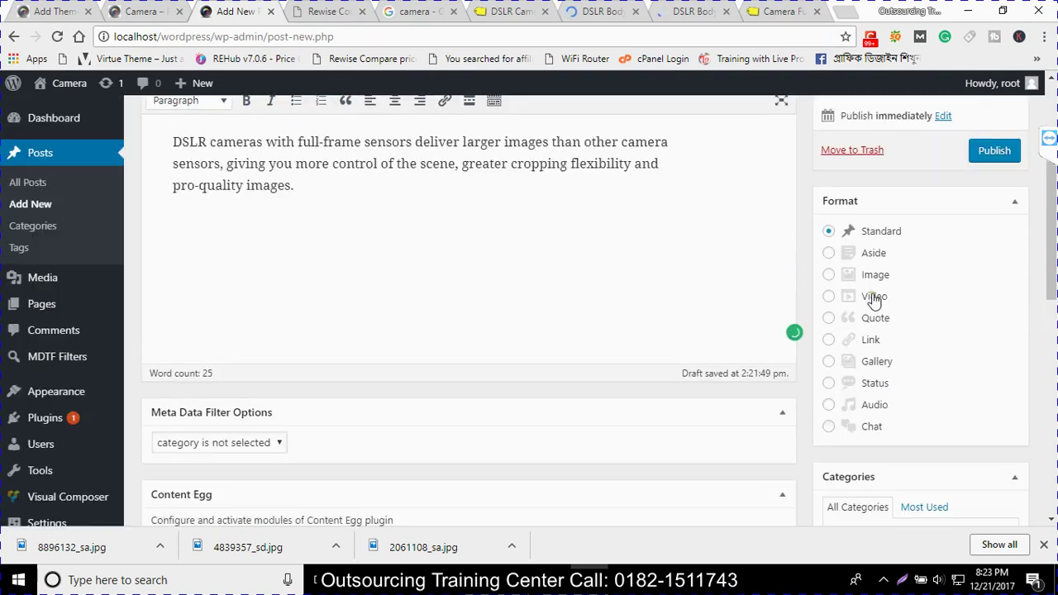
{"action": "scroll", "coordinate": [866, 248], "scroll_direction": "up", "scroll_amount": 1}
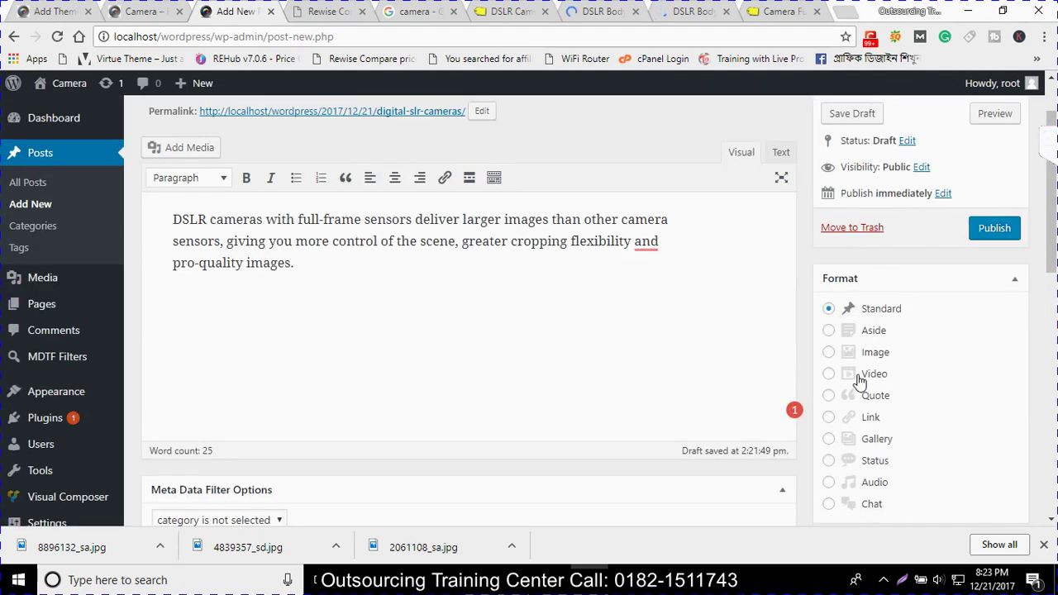
{"action": "scroll", "coordinate": [981, 298], "scroll_direction": "up", "scroll_amount": 1}
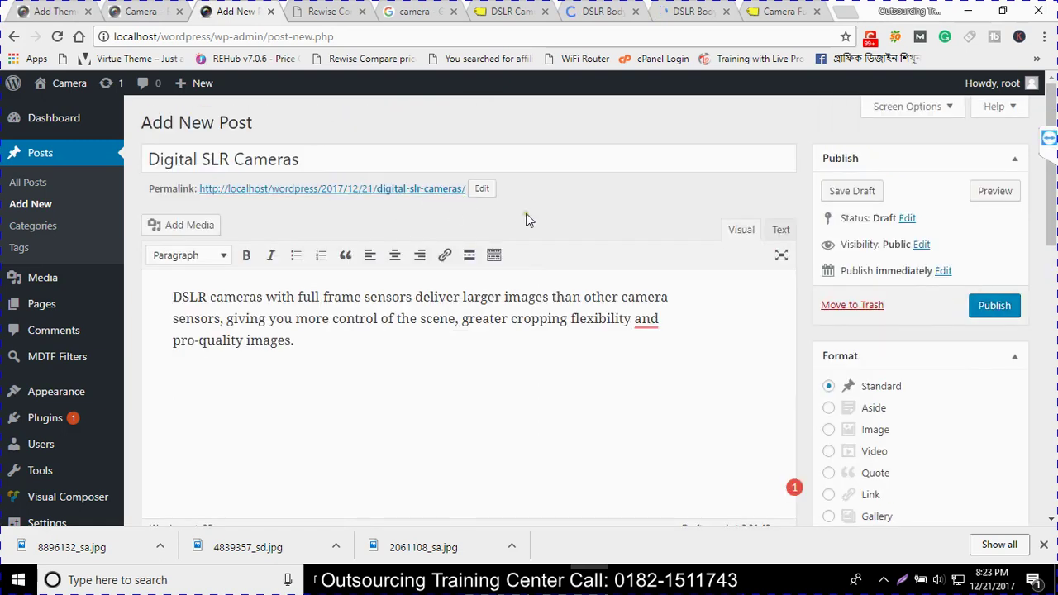
{"action": "left_click", "coordinate": [482, 188]}
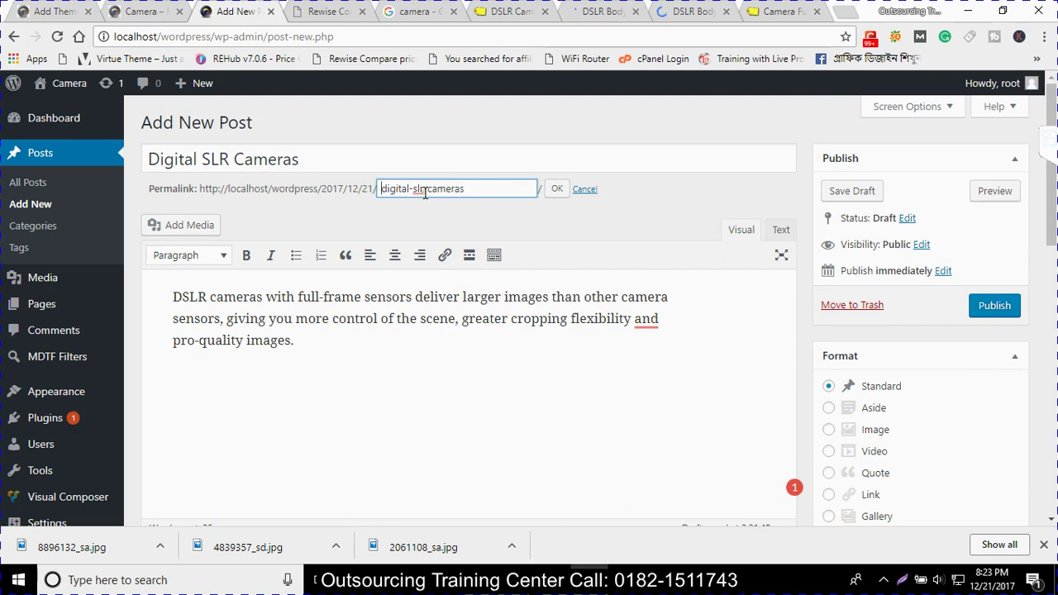
Keep the digital-slr-cameras slug and publish the post
{"action": "left_click", "coordinate": [558, 194]}
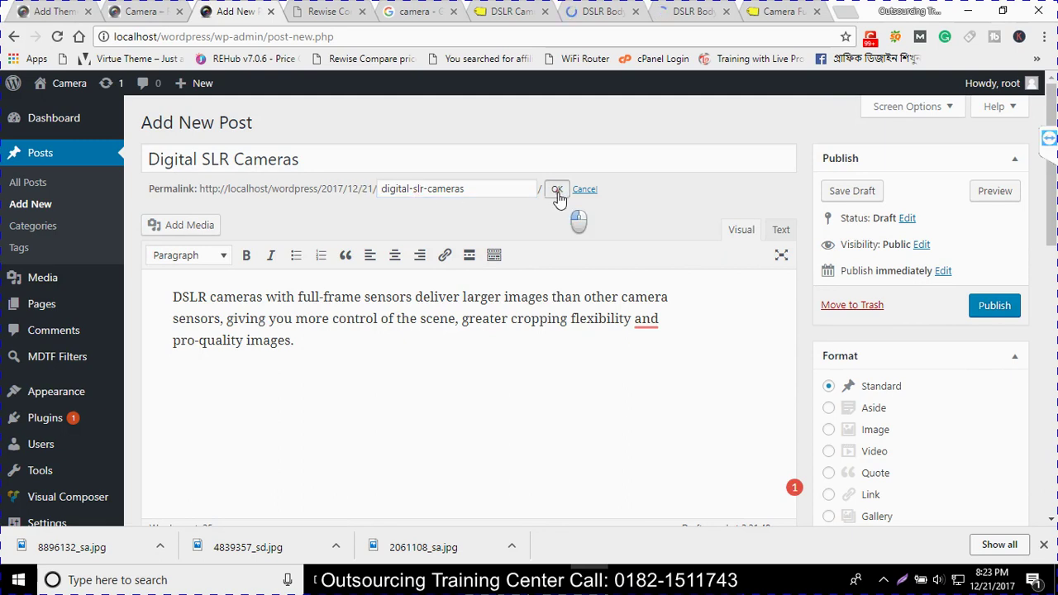
{"action": "left_click", "coordinate": [986, 309]}
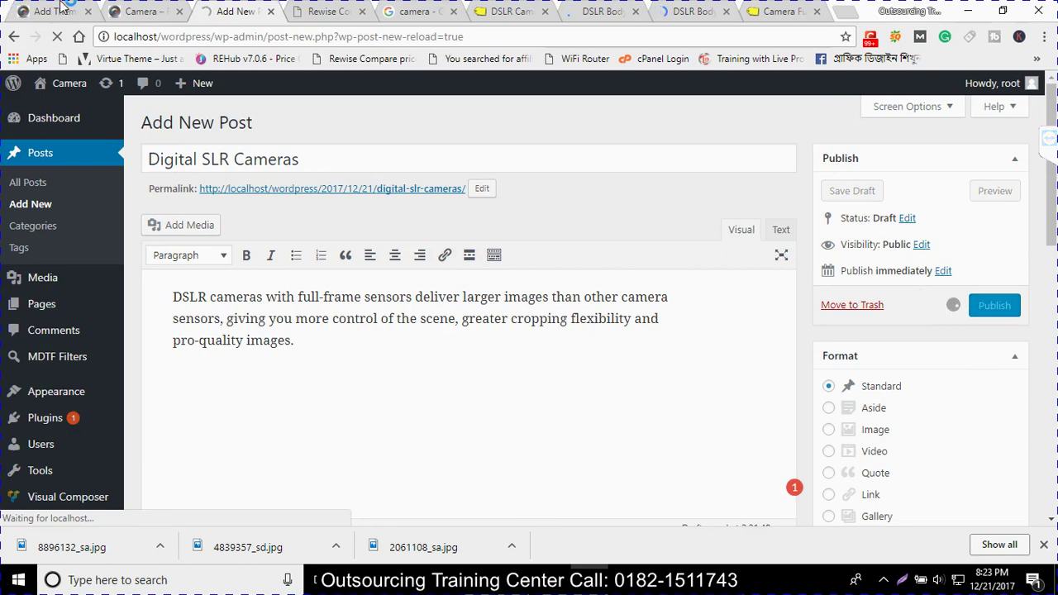
{"action": "left_click", "coordinate": [139, 12]}
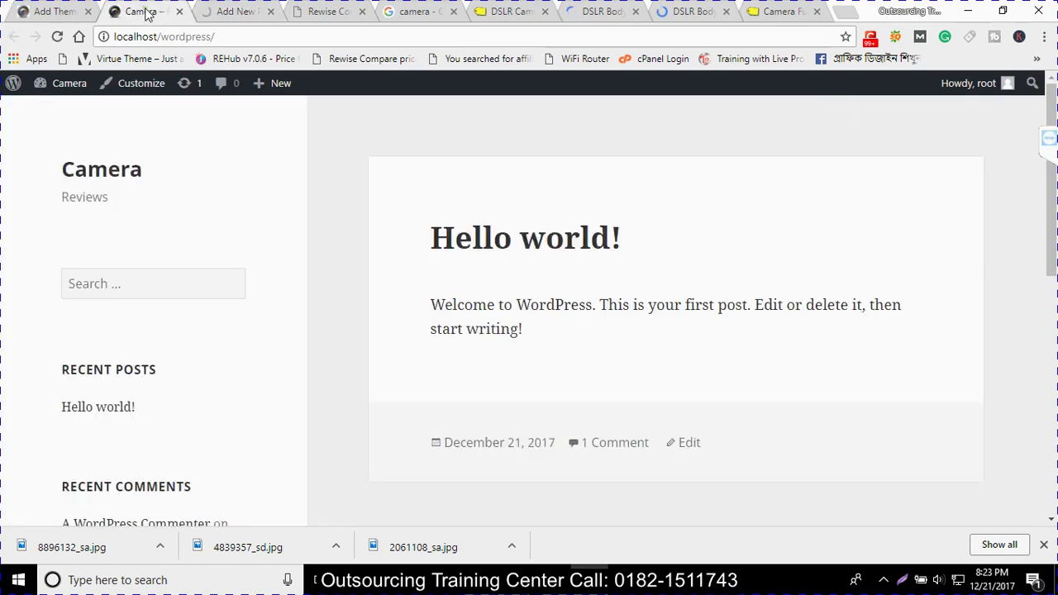
Reload the Camera Reviews front page and check the new post with its Nikon image
{"action": "left_click", "coordinate": [55, 37]}
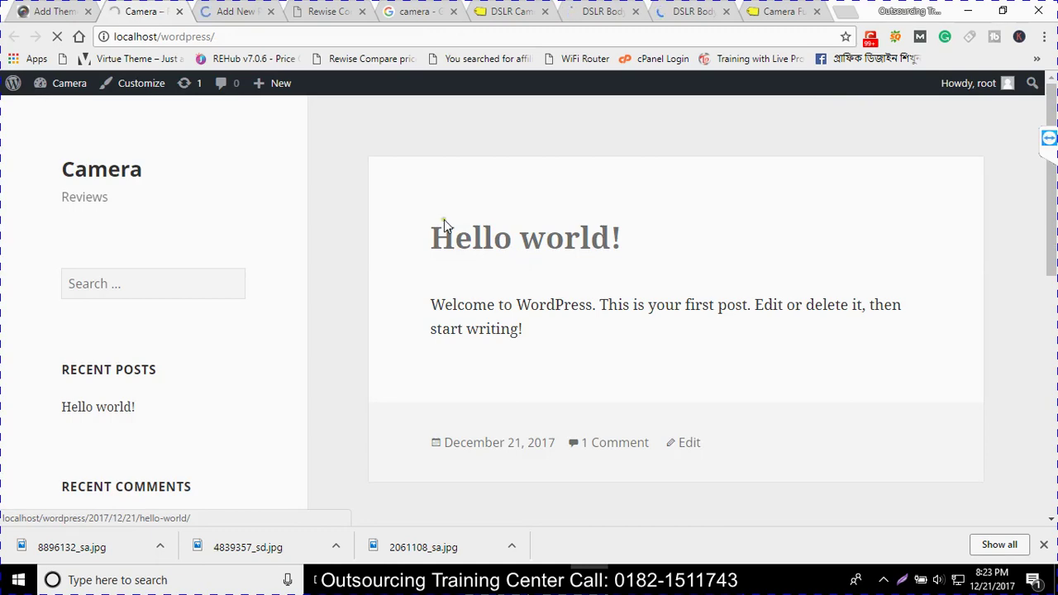
{"action": "left_click", "coordinate": [236, 12]}
{"action": "left_click", "coordinate": [153, 10]}
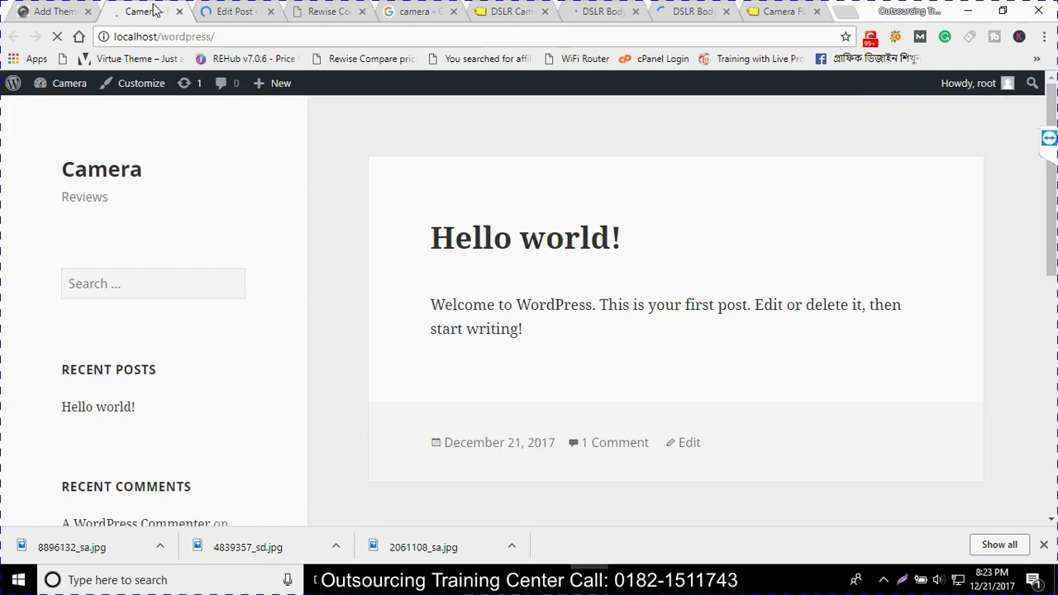
{"action": "scroll", "coordinate": [587, 341], "scroll_direction": "down", "scroll_amount": 2}
{"action": "scroll", "coordinate": [588, 347], "scroll_direction": "up", "scroll_amount": 1}
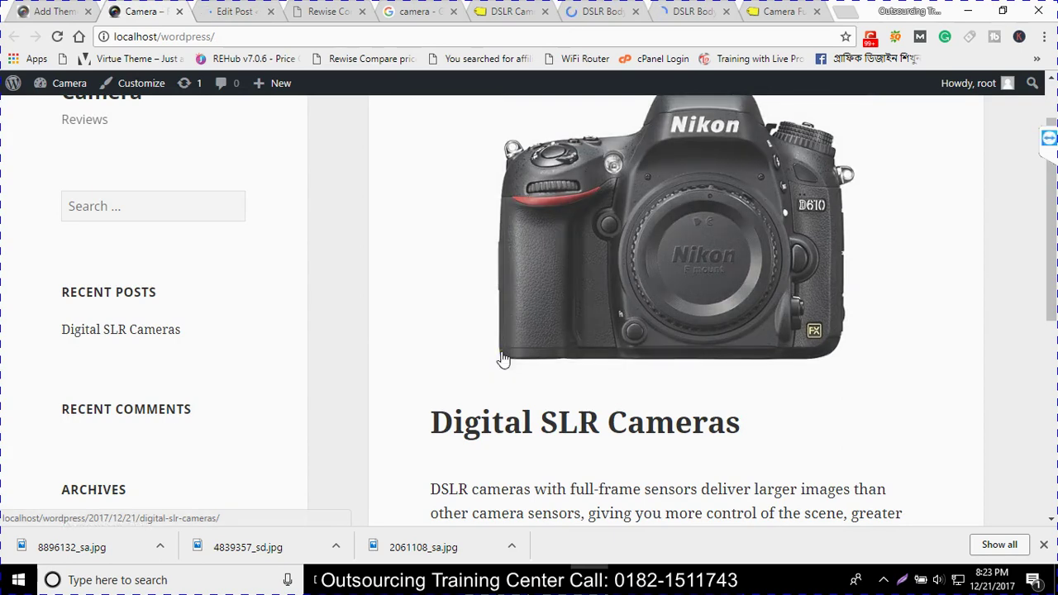
{"action": "scroll", "coordinate": [517, 368], "scroll_direction": "down", "scroll_amount": 2}
{"action": "scroll", "coordinate": [521, 372], "scroll_direction": "up", "scroll_amount": 2}
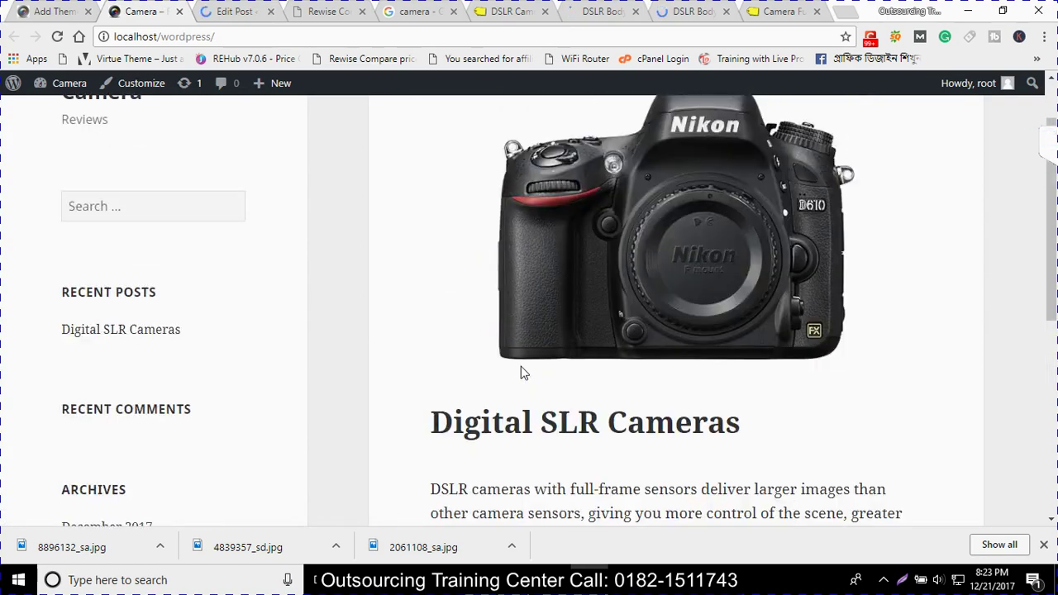
{"action": "scroll", "coordinate": [521, 372], "scroll_direction": "up", "scroll_amount": 1}
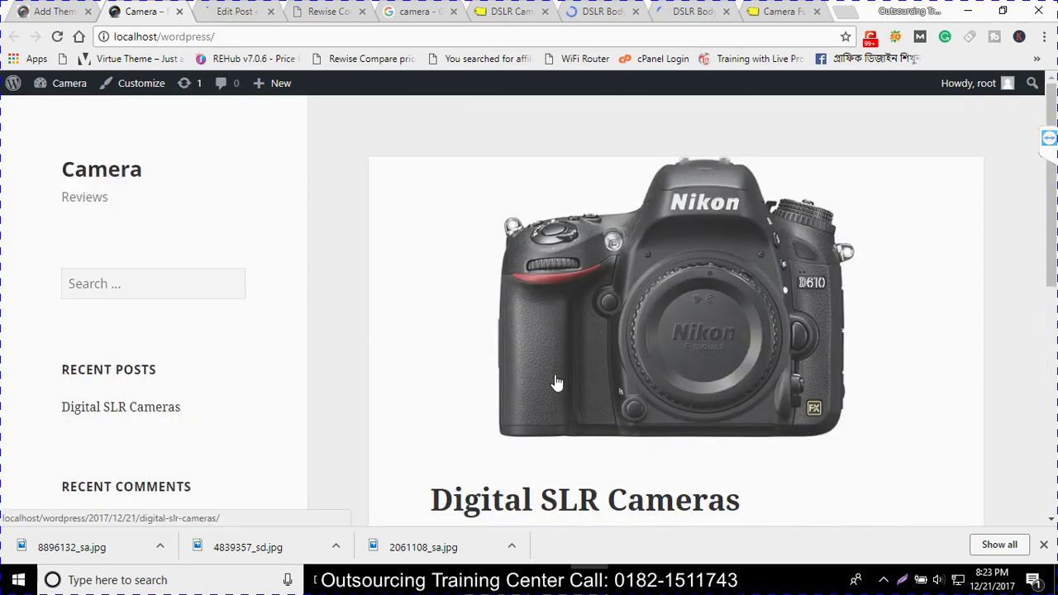
{"action": "scroll", "coordinate": [557, 383], "scroll_direction": "down", "scroll_amount": 3}
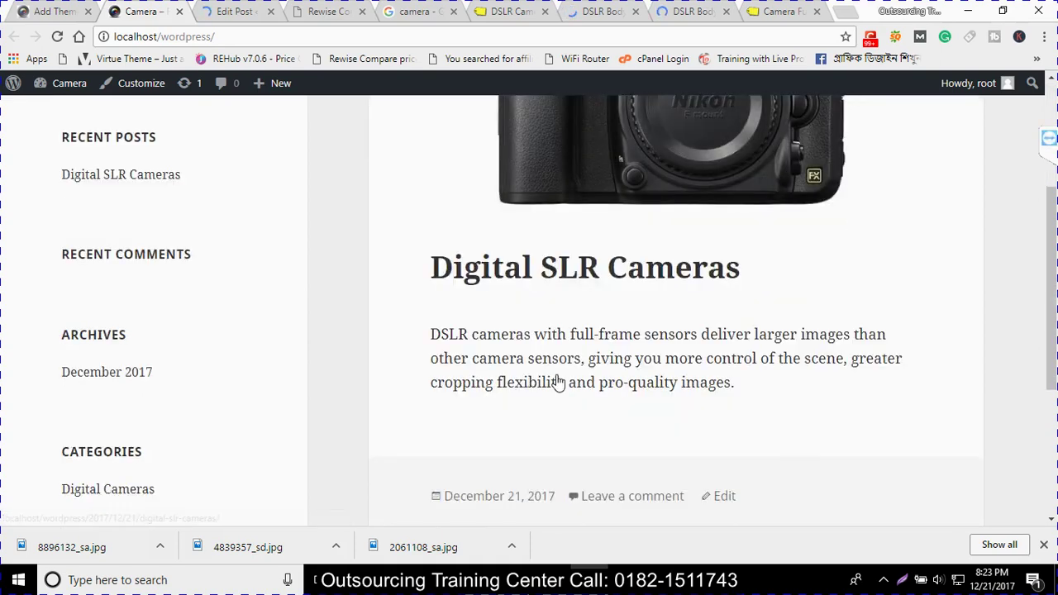
{"action": "scroll", "coordinate": [557, 383], "scroll_direction": "up", "scroll_amount": 3}
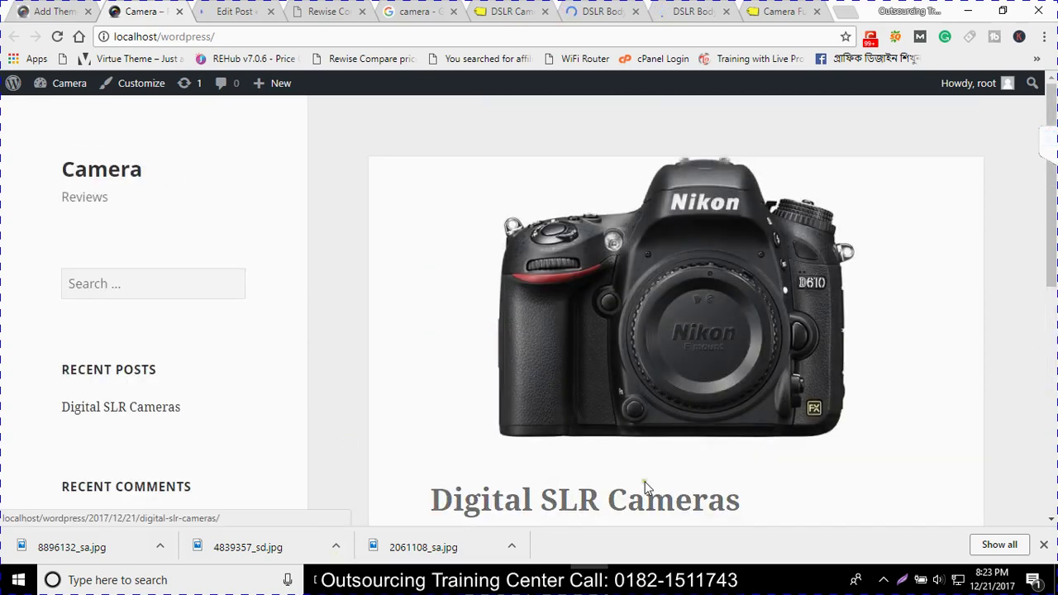
Select the Nikon D3400 title on Best Buy, then start a new WordPress post
{"action": "left_click", "coordinate": [692, 10]}
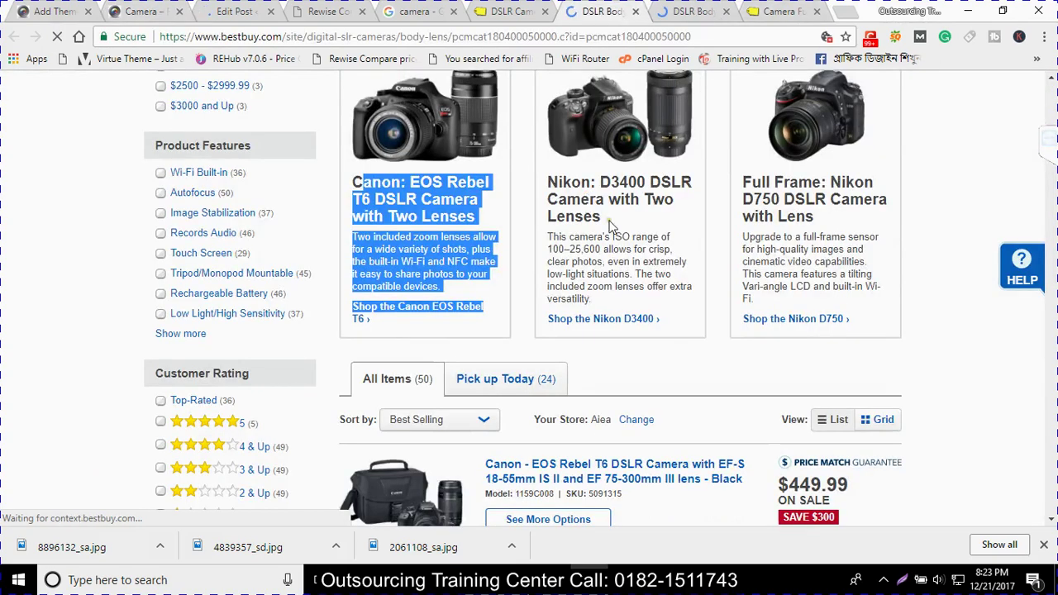
{"action": "left_click_drag", "start_coordinate": [611, 225], "coordinate": [545, 186]}
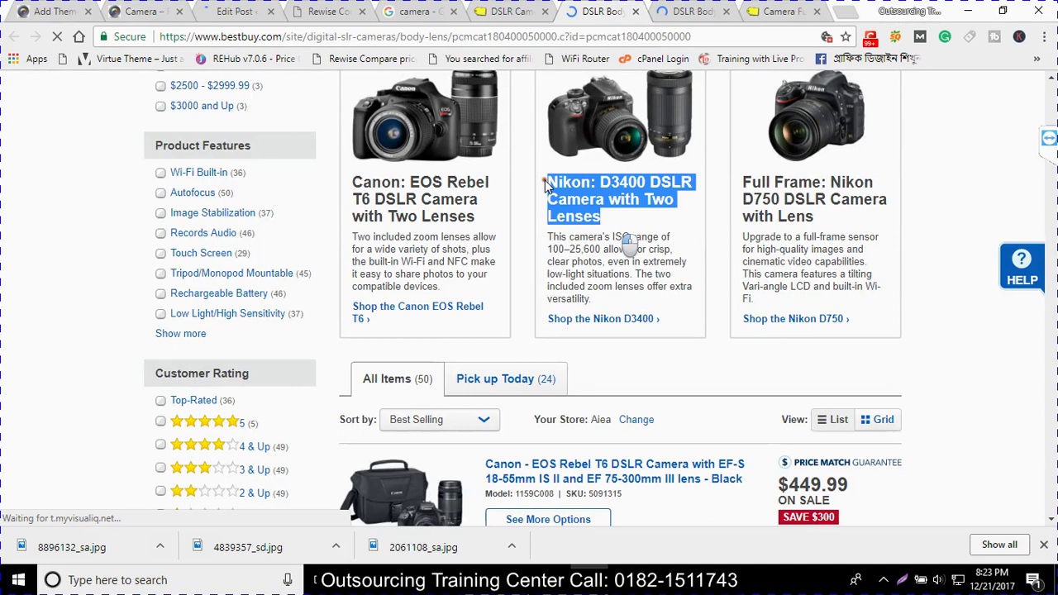
{"action": "key", "text": "ctrl+1"}
{"action": "left_click", "coordinate": [238, 14]}
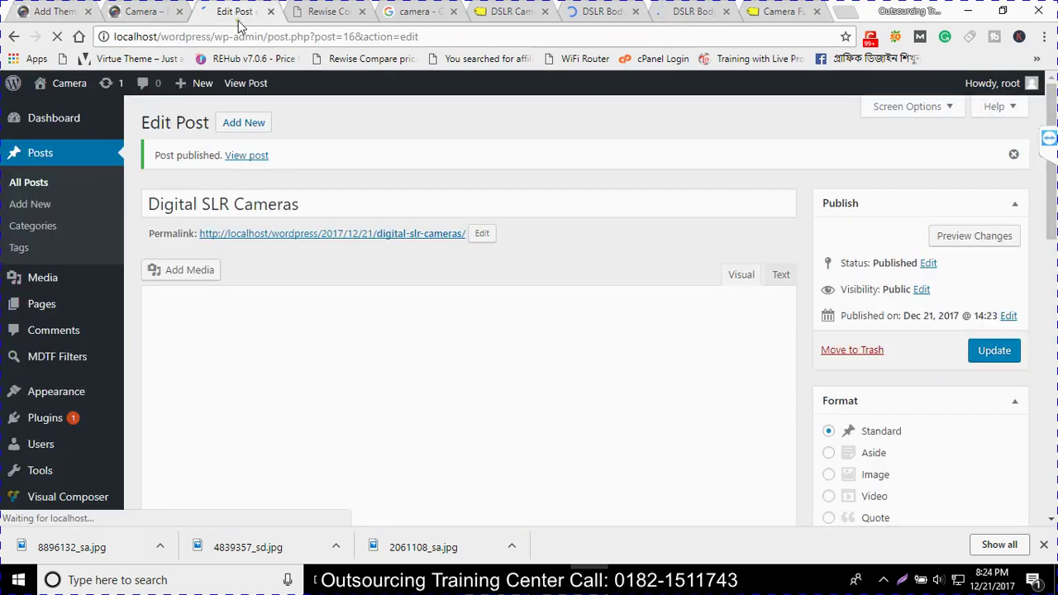
{"action": "left_click", "coordinate": [248, 123]}
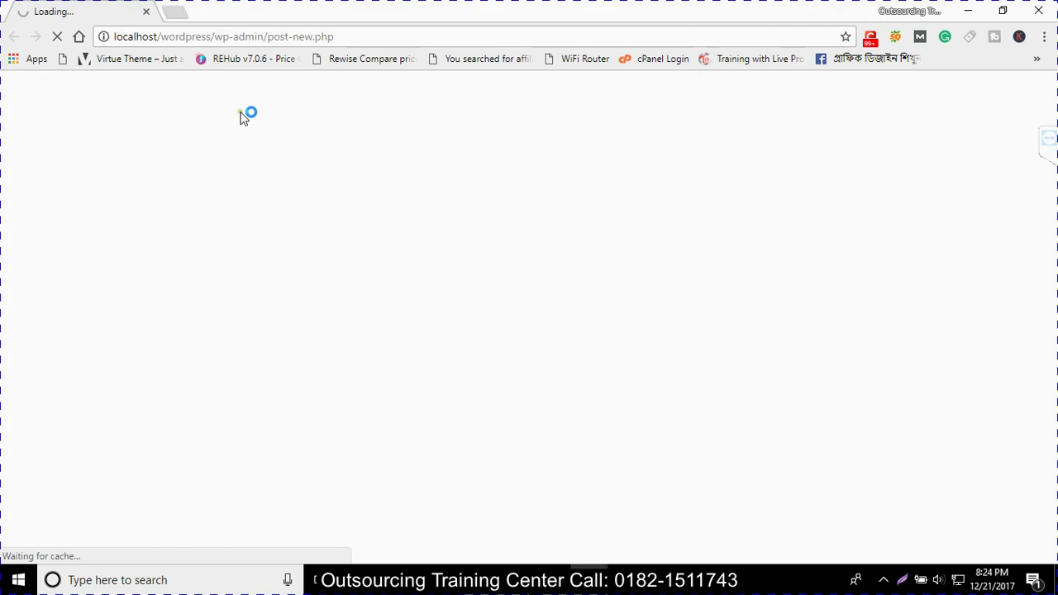
Start a new post titled 'Nikon D850 Full-Frame DSLR Camera'
{"action": "left_click", "coordinate": [175, 12]}
{"action": "type", "text": "http://localhost/wordpress/wp-admin/post-new.php"}
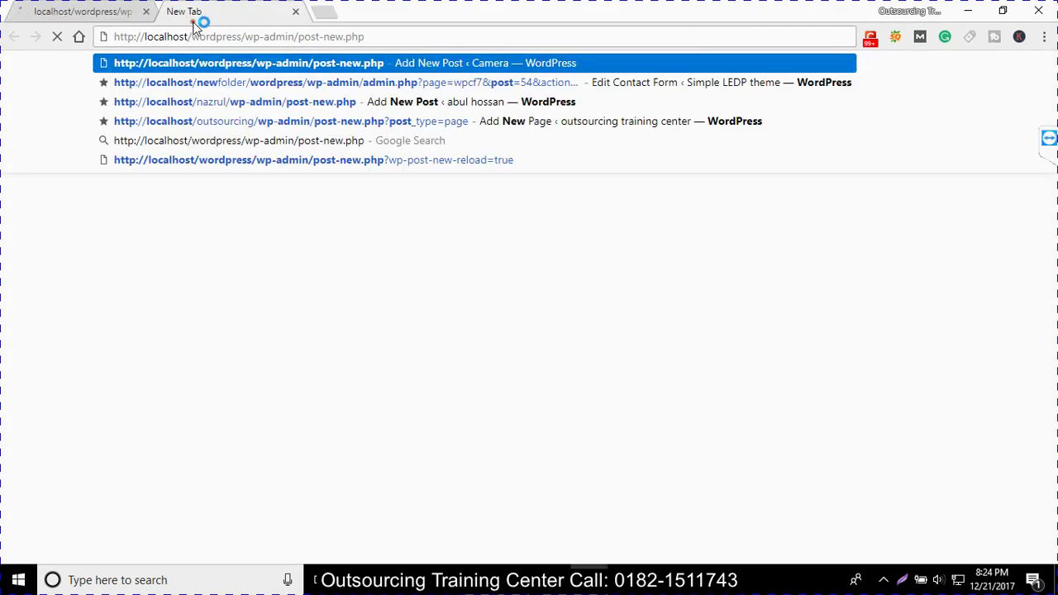
{"action": "mouse_move", "coordinate": [546, 543]}
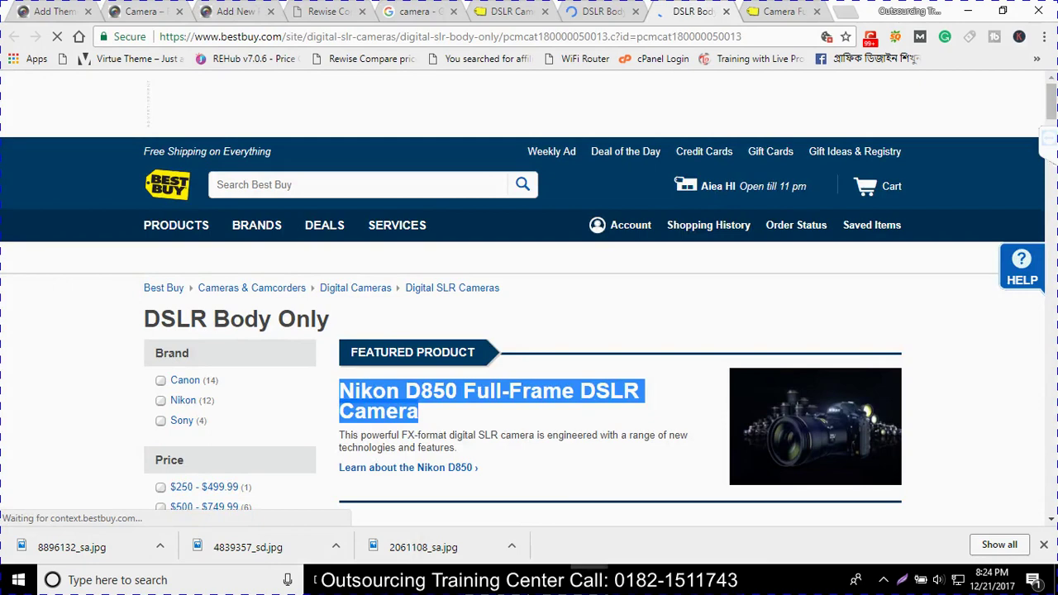
{"action": "key", "text": "alt+Tab"}
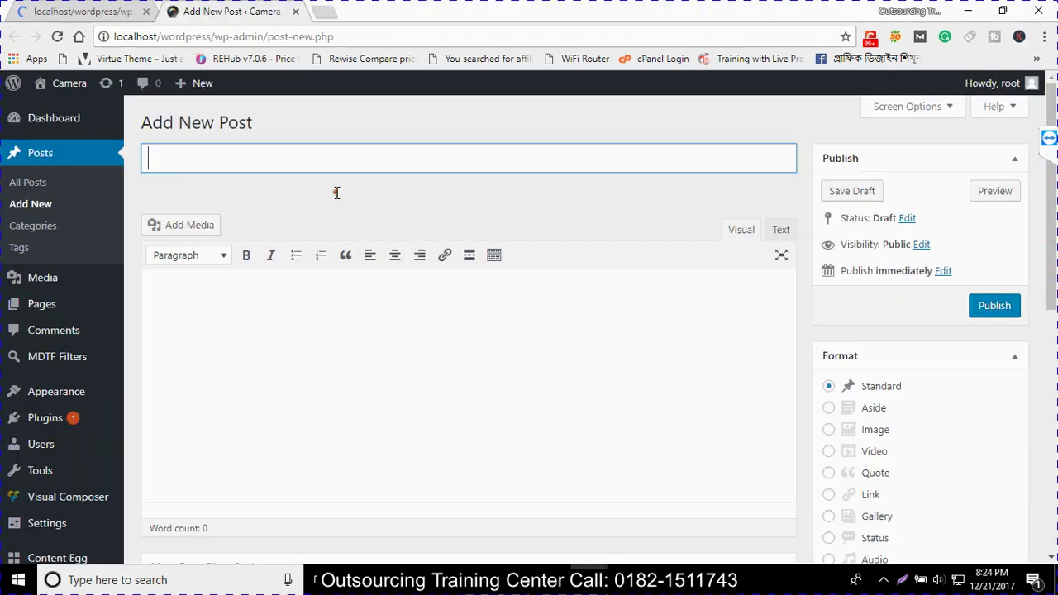
{"action": "type", "text": "Nikon D850 Full-Frame DSLR Camera"}
{"action": "left_click", "coordinate": [353, 401]}
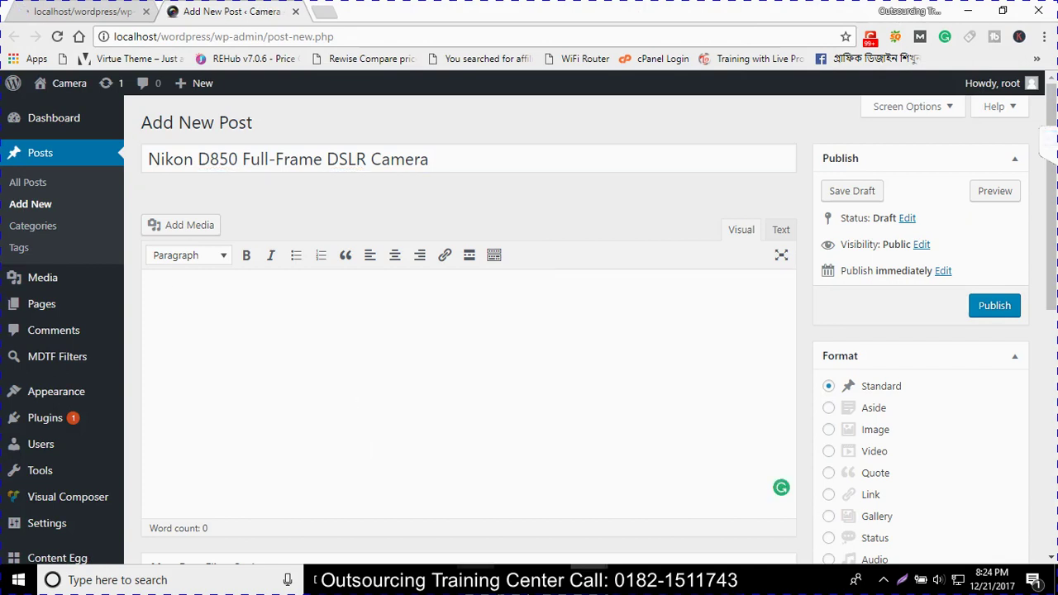
Copy the FX-format D850 description from Best Buy and paste it as the post body
{"action": "mouse_move", "coordinate": [591, 580]}
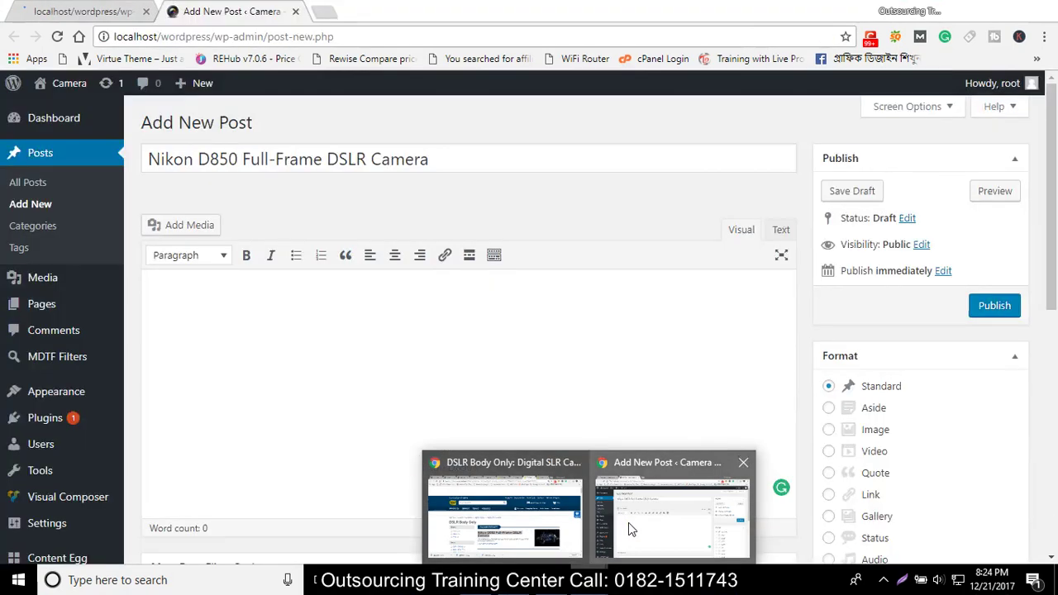
{"action": "left_click", "coordinate": [579, 523]}
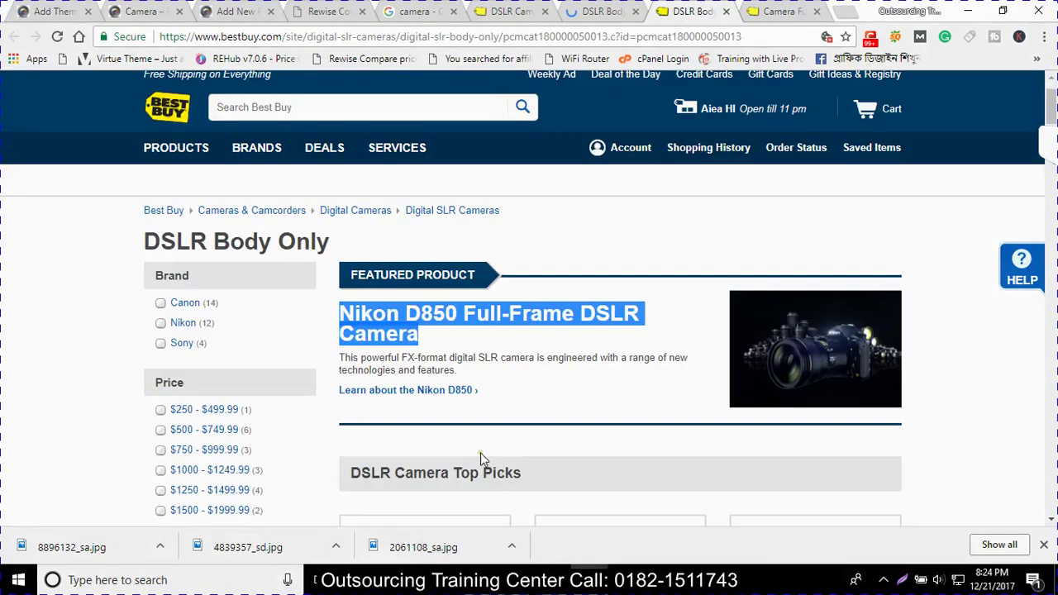
{"action": "scroll", "coordinate": [484, 459], "scroll_direction": "down", "scroll_amount": 2}
{"action": "scroll", "coordinate": [473, 428], "scroll_direction": "up", "scroll_amount": 1}
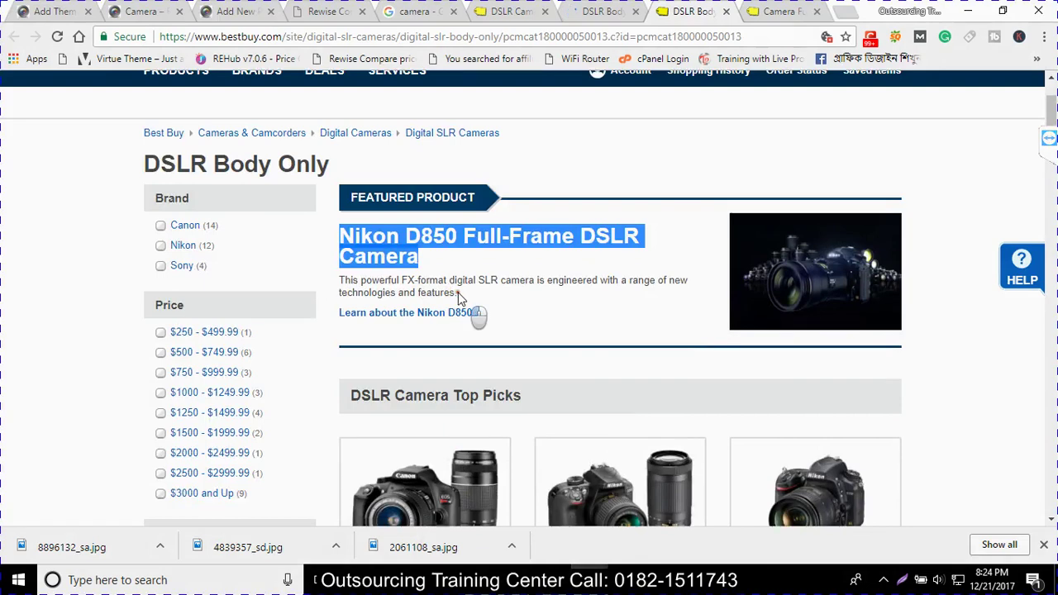
{"action": "left_click_drag", "start_coordinate": [459, 295], "coordinate": [340, 281]}
{"action": "key", "text": "ctrl+c"}
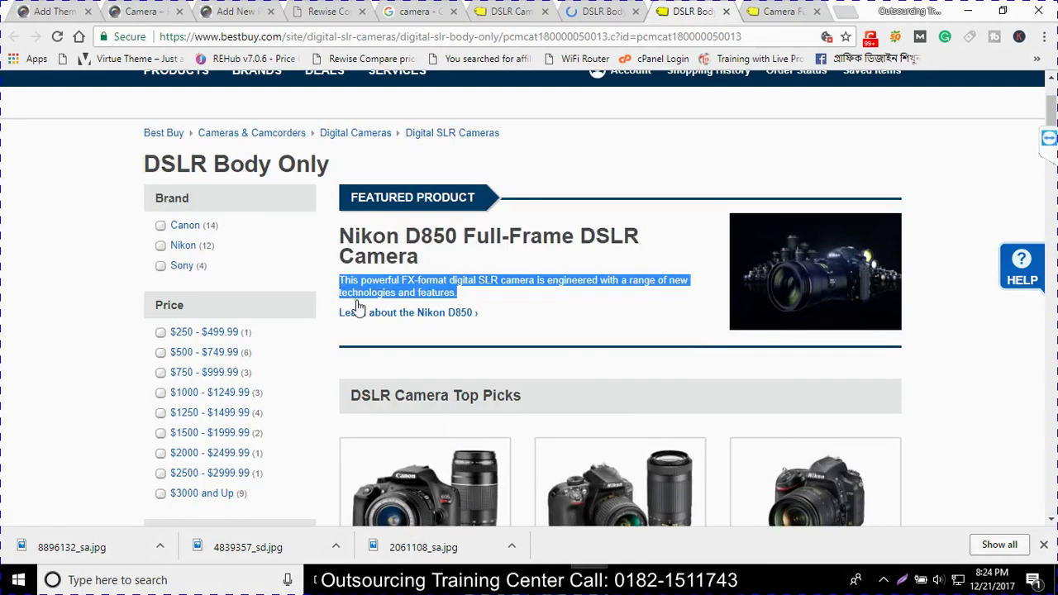
{"action": "left_click", "coordinate": [589, 580]}
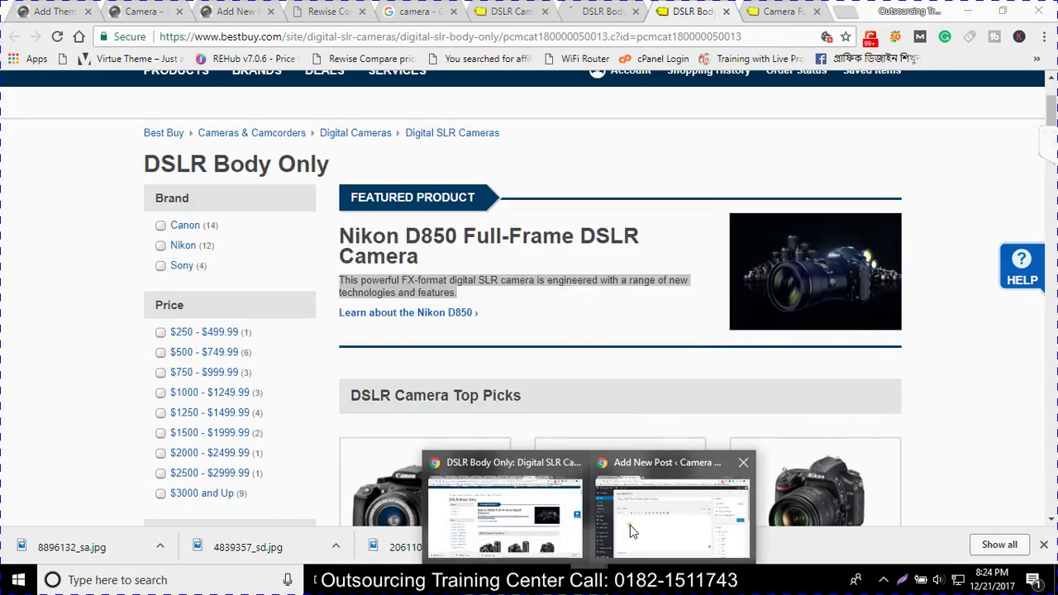
{"action": "left_click", "coordinate": [630, 525]}
{"action": "left_click", "coordinate": [394, 343]}
{"action": "key", "text": "ctrl+v"}
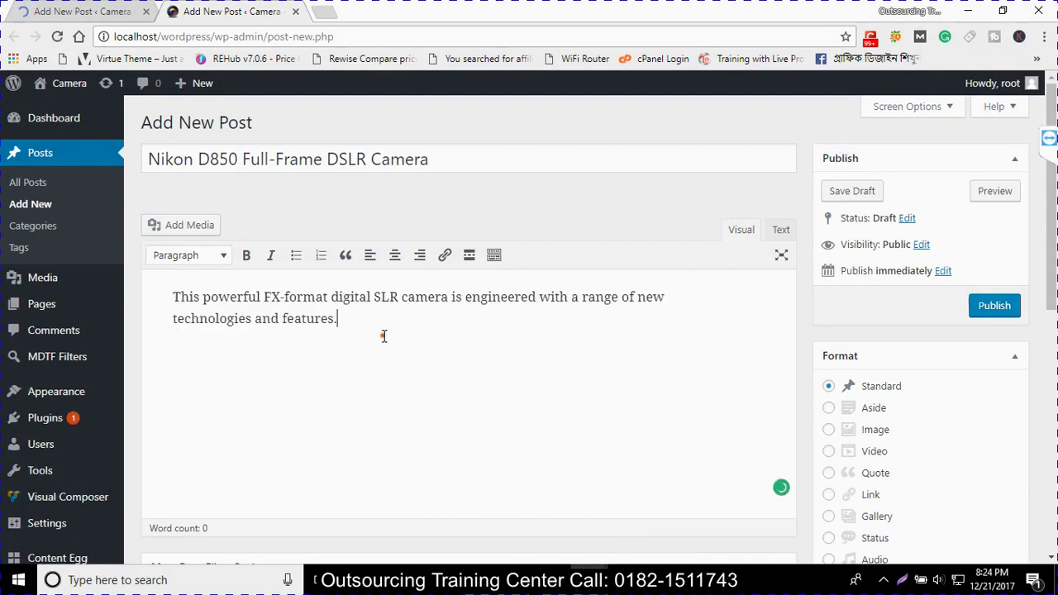
{"action": "scroll", "coordinate": [912, 420], "scroll_direction": "down", "scroll_amount": 10}
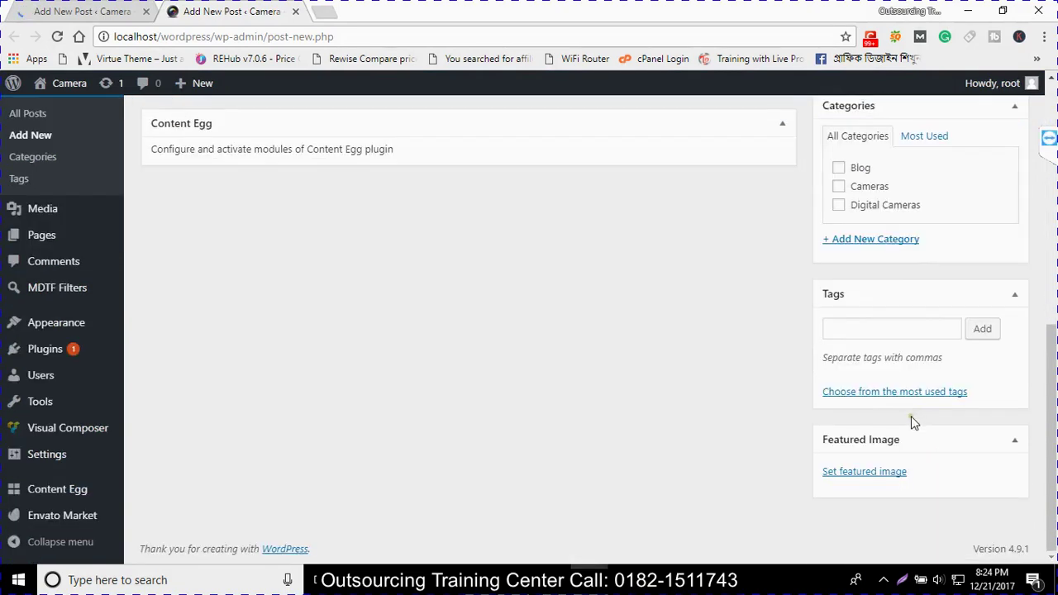
Set 4839357_sd as featured image, tick the Cameras category, and publish the D850 post
{"action": "left_click", "coordinate": [860, 476]}
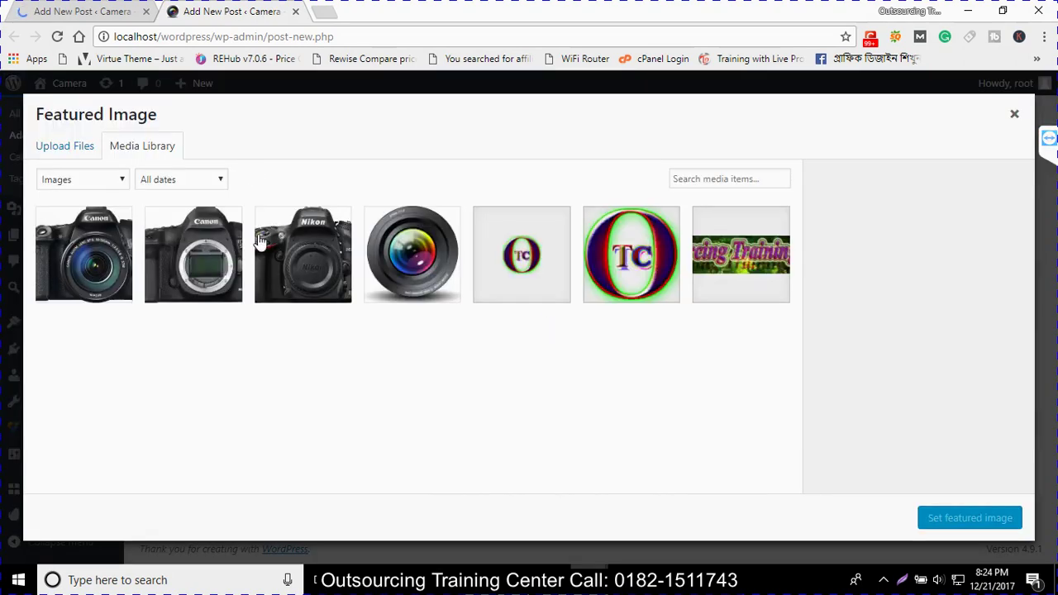
{"action": "left_click", "coordinate": [191, 253]}
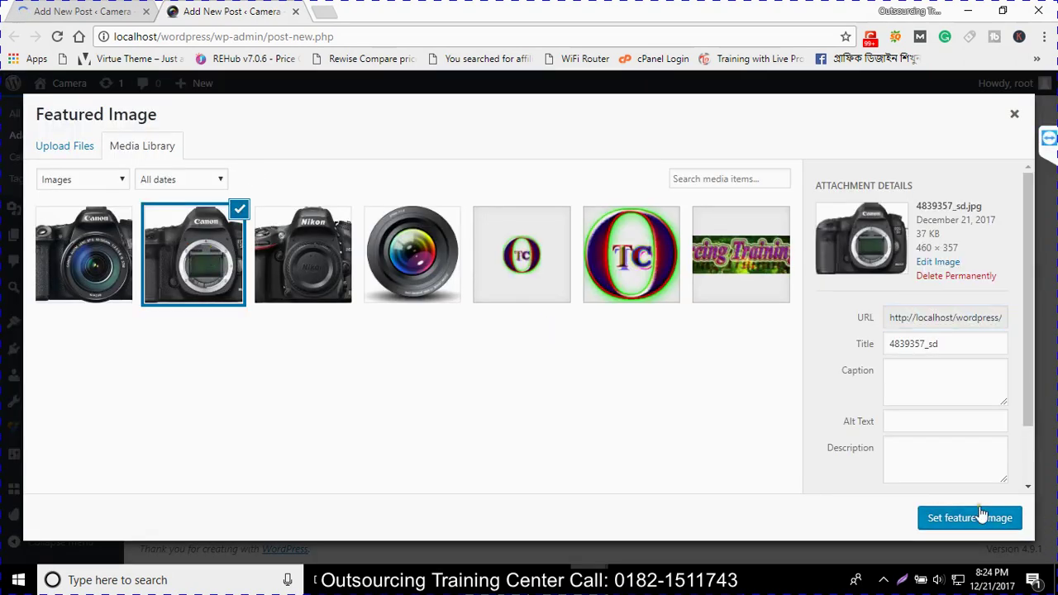
{"action": "left_click", "coordinate": [981, 518]}
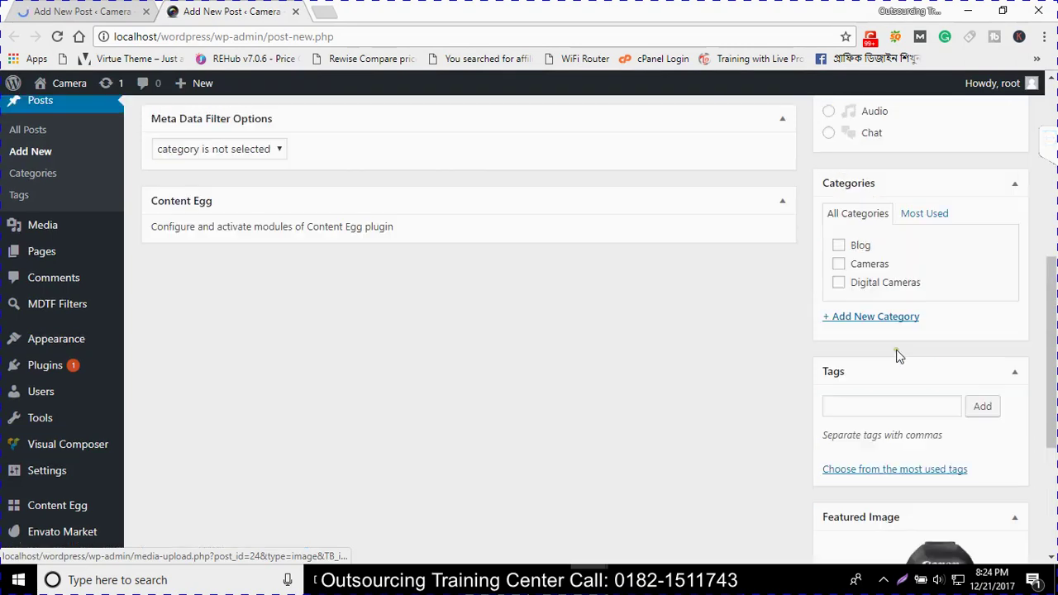
{"action": "left_click", "coordinate": [839, 264]}
{"action": "scroll", "coordinate": [859, 289], "scroll_direction": "up", "scroll_amount": 3}
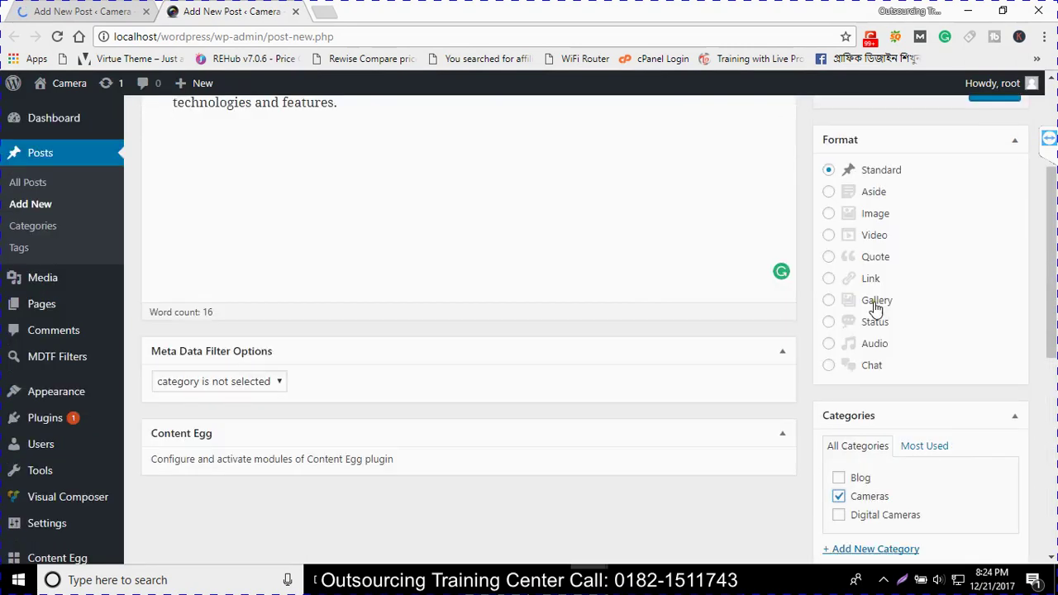
{"action": "scroll", "coordinate": [984, 223], "scroll_direction": "up", "scroll_amount": 2}
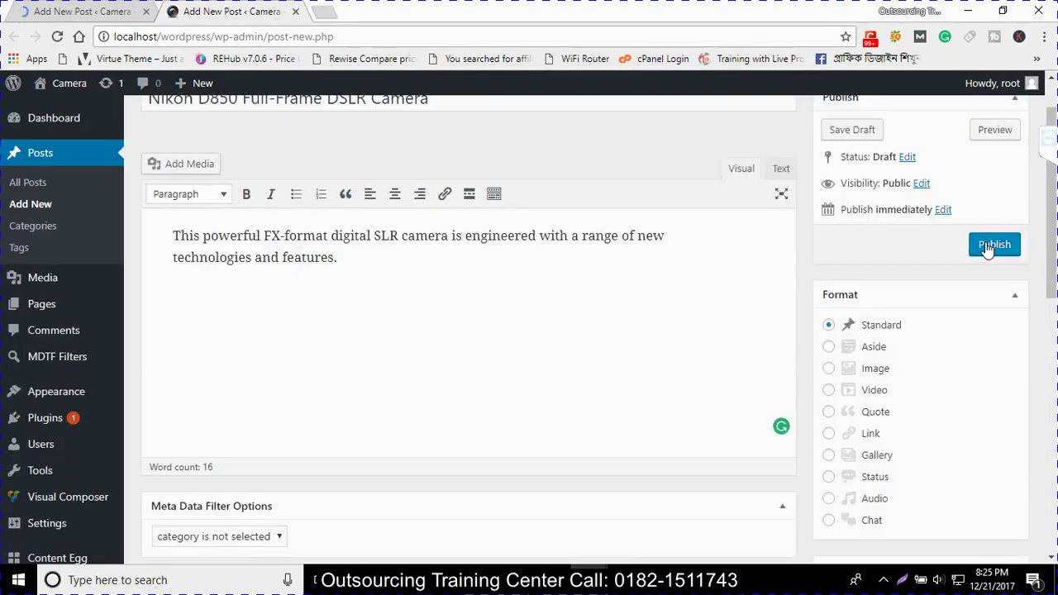
{"action": "left_click", "coordinate": [988, 245]}
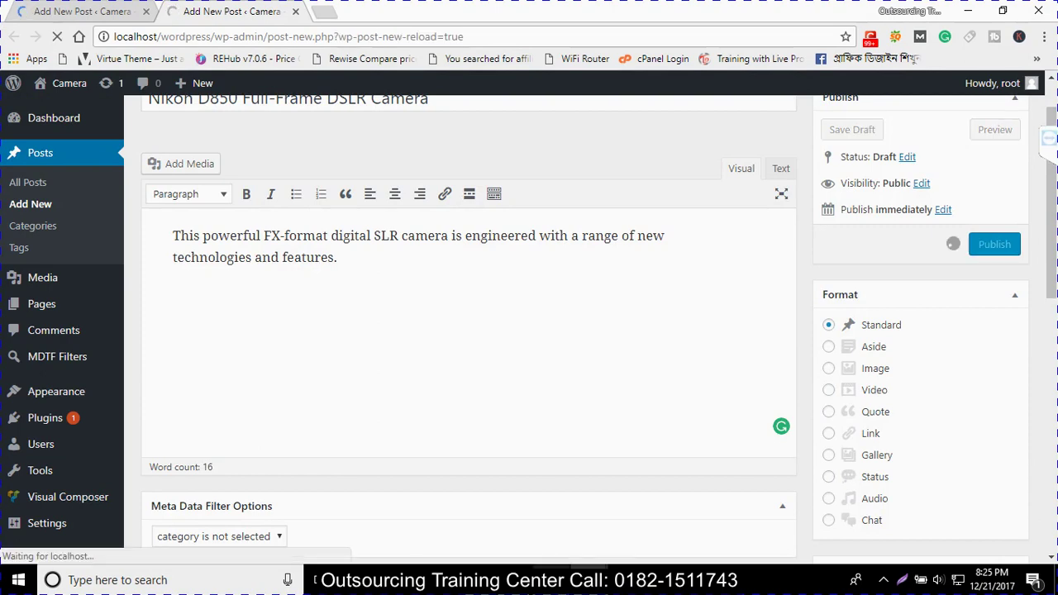
Close Best Buy's DSLR Body Only page and return to the new post with the Nikon D750 kit title
{"action": "mouse_move", "coordinate": [590, 579]}
{"action": "left_click", "coordinate": [541, 523]}
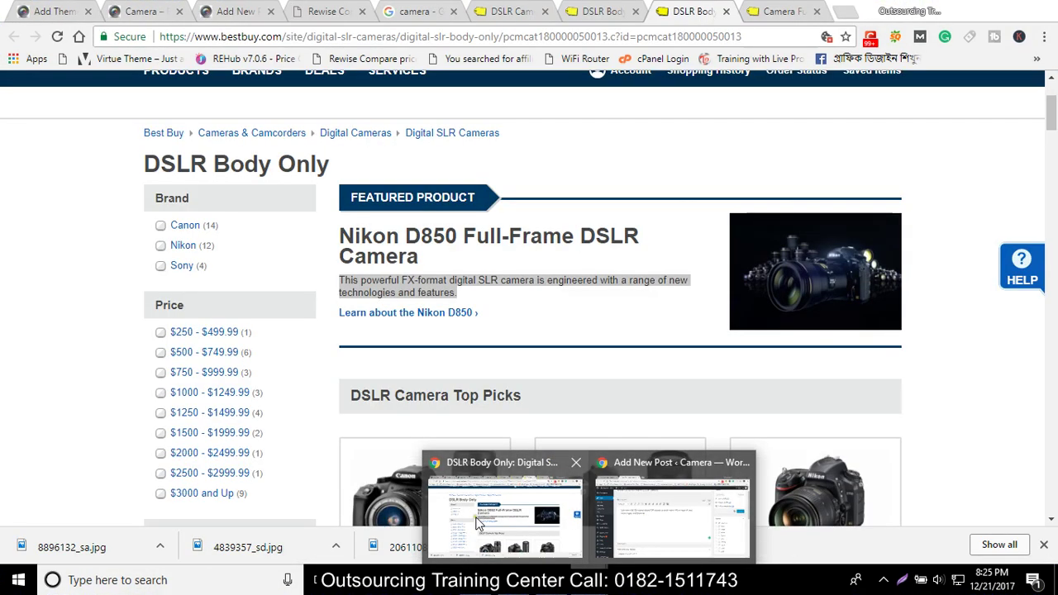
{"action": "left_click", "coordinate": [504, 509]}
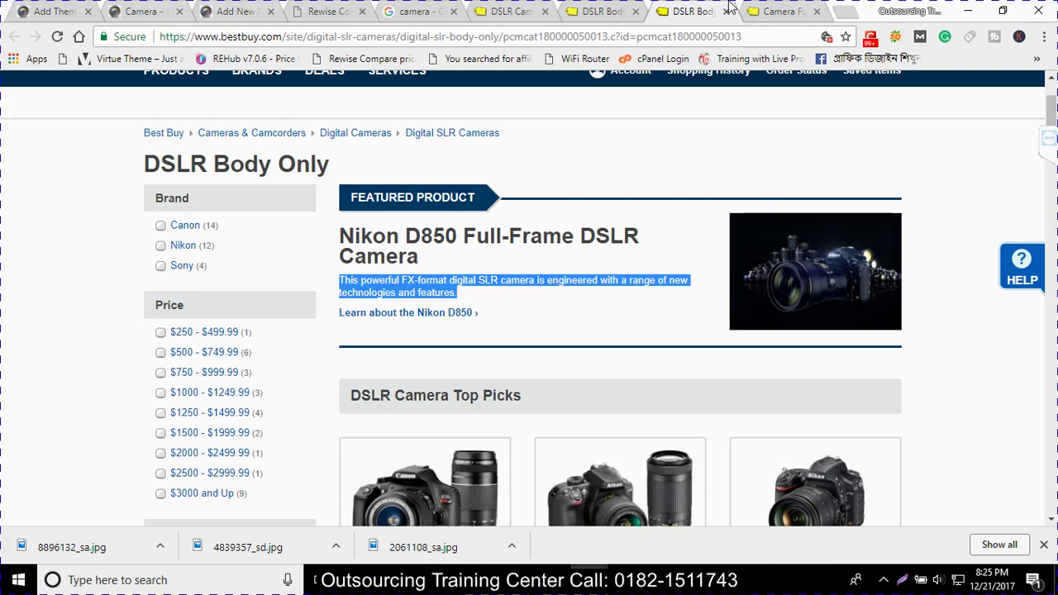
{"action": "left_click", "coordinate": [727, 11]}
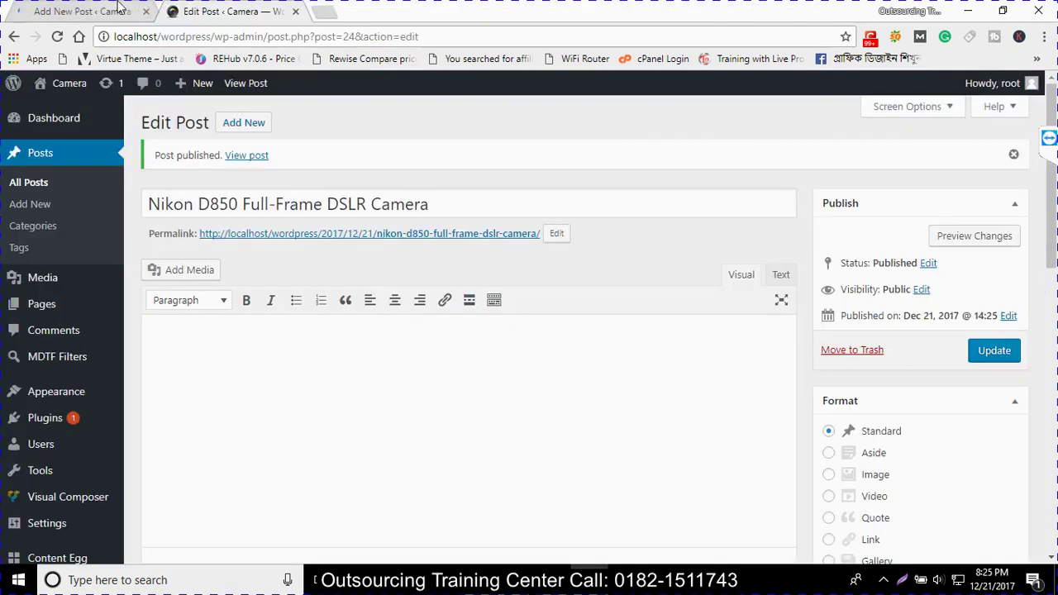
{"action": "left_click", "coordinate": [125, 12]}
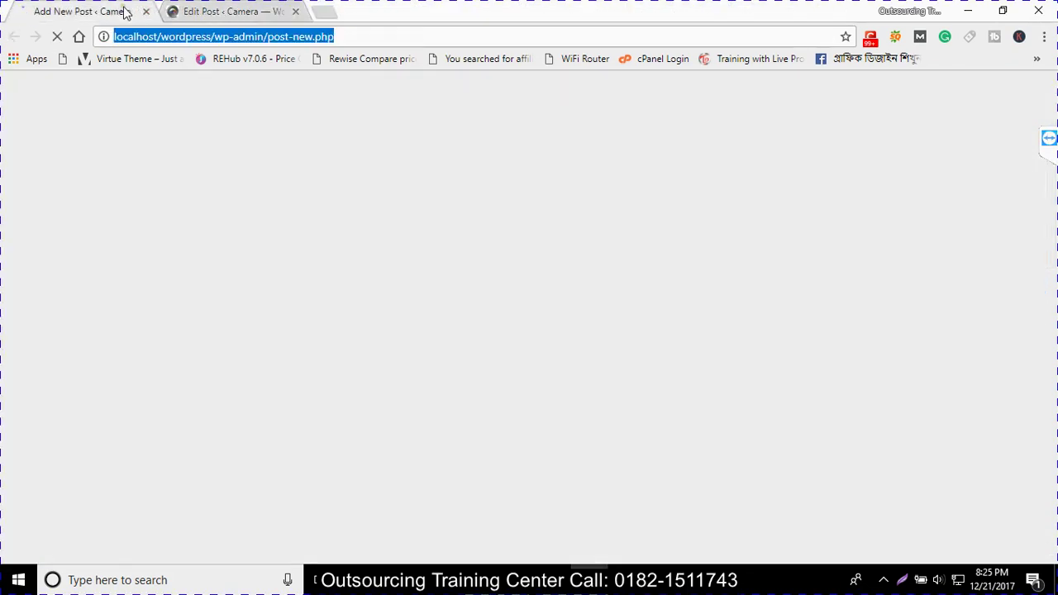
{"action": "key", "text": "ctrl+Tab"}
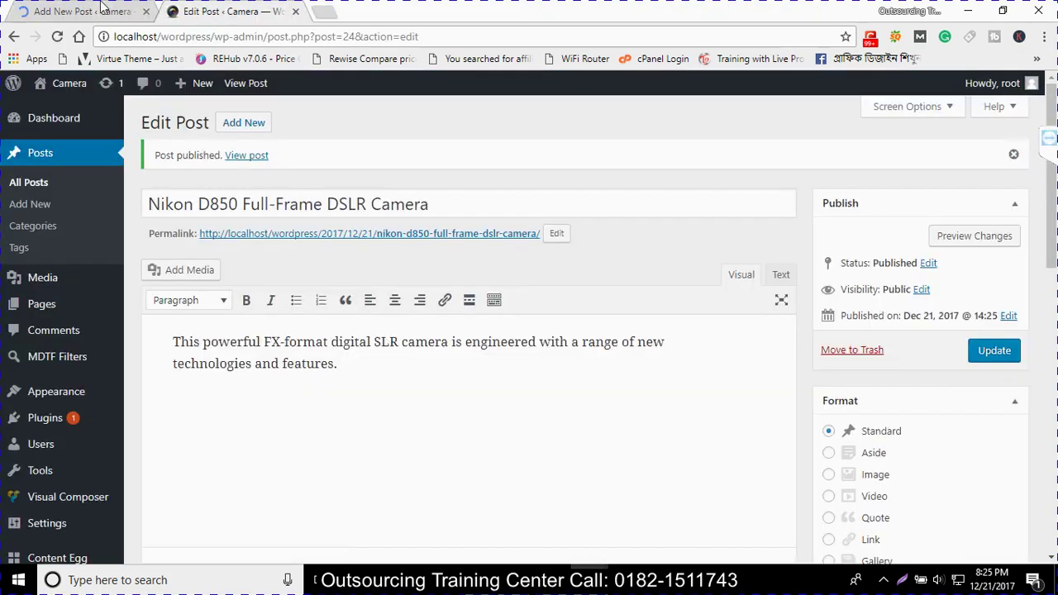
{"action": "left_click", "coordinate": [99, 11]}
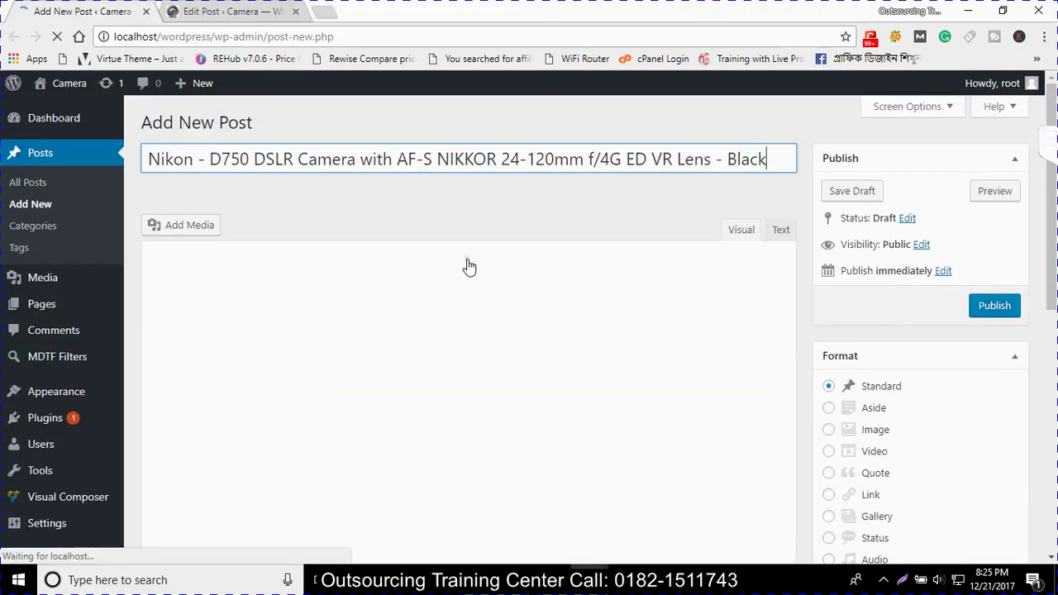
Paste three Heading 4 copies of the D750 title and set 8896132_sa as featured image
{"action": "left_click", "coordinate": [493, 344]}
{"action": "type", "text": "Nikon - D750 DSLR Camera with AF-S NIKKOR 24-120mm f/4G ED VR Lens - Black  Nikon - D750 DSLR Camera with AF-S NIKKOR 24-120mm f/4G ED VR Lens - Black  Nikon - D750 DSLR Camera with AF-S NIKKOR 24-120mm f/4G ED VR Lens - Black"}
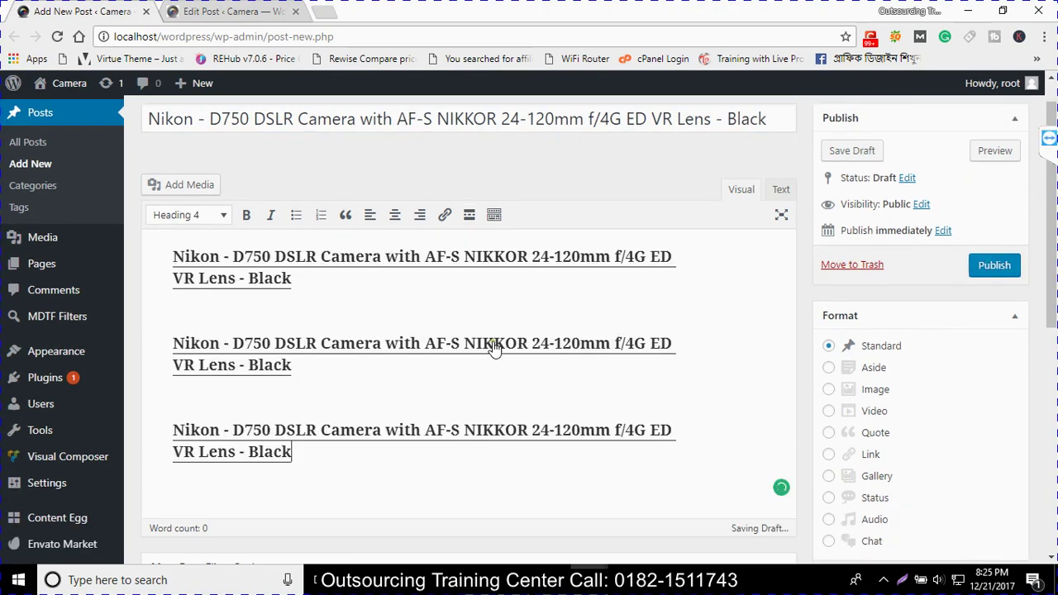
{"action": "scroll", "coordinate": [954, 331], "scroll_direction": "down", "scroll_amount": 10}
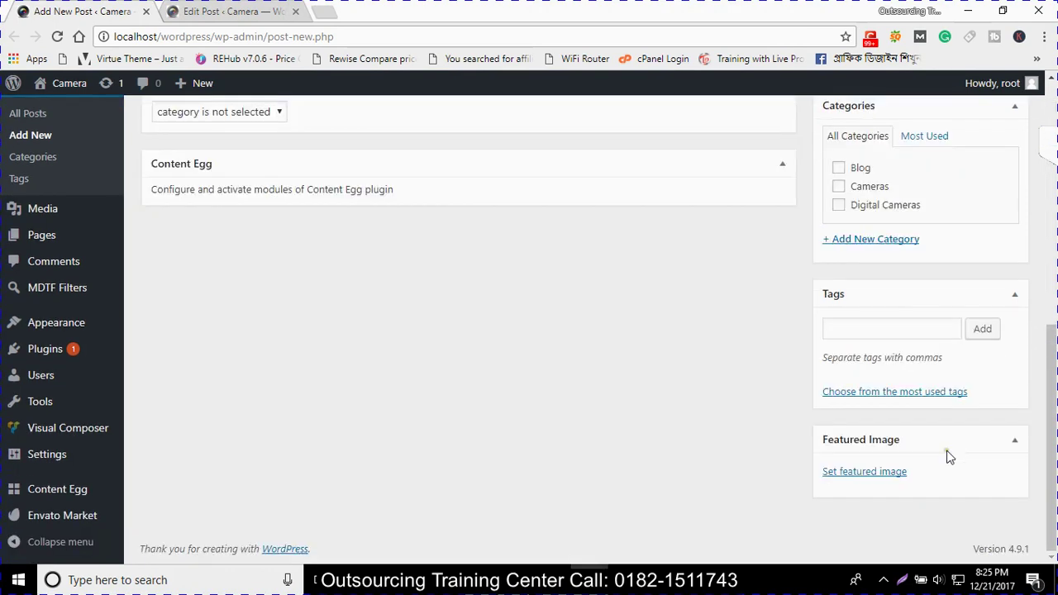
{"action": "left_click", "coordinate": [865, 473]}
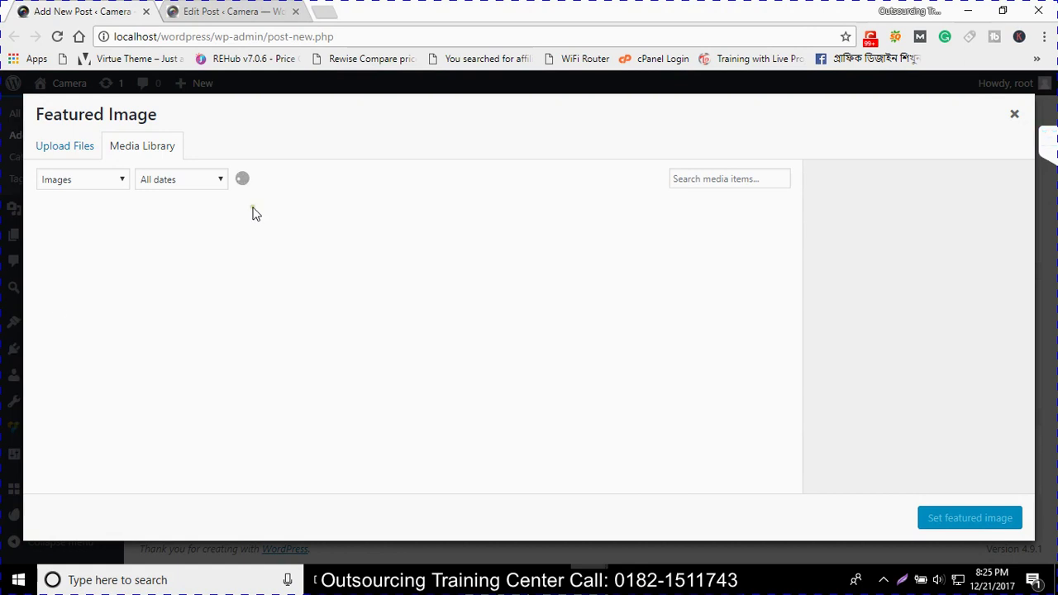
{"action": "left_click", "coordinate": [83, 152]}
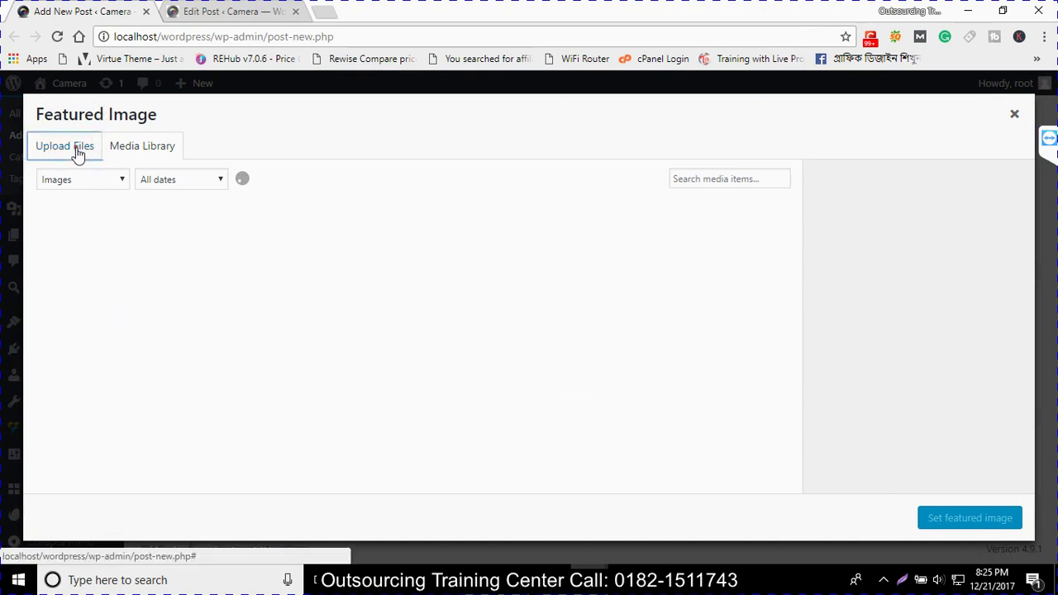
{"action": "left_click", "coordinate": [123, 149]}
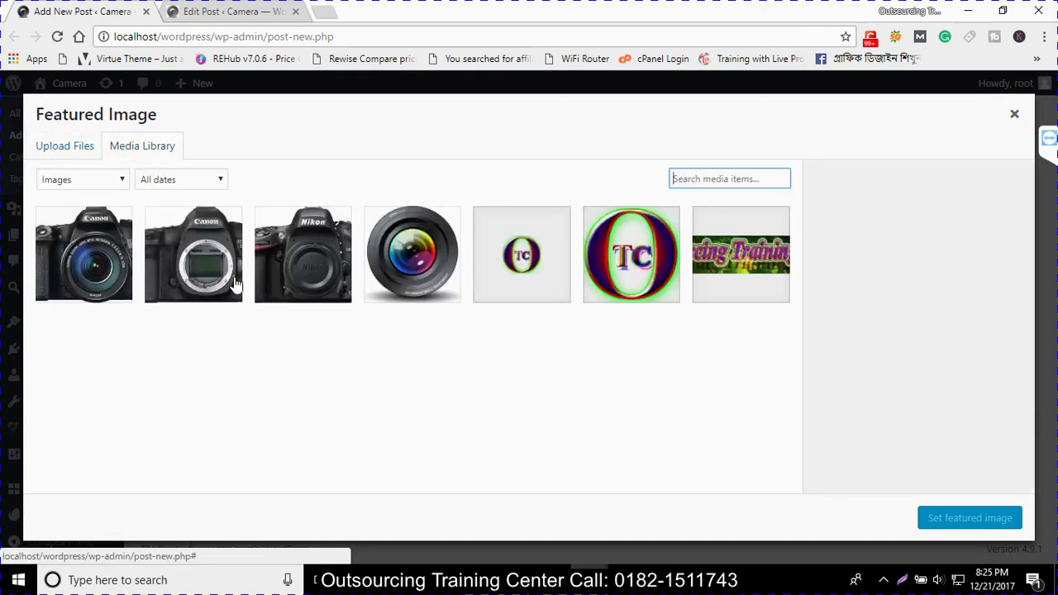
{"action": "left_click", "coordinate": [124, 267]}
{"action": "left_click", "coordinate": [948, 518]}
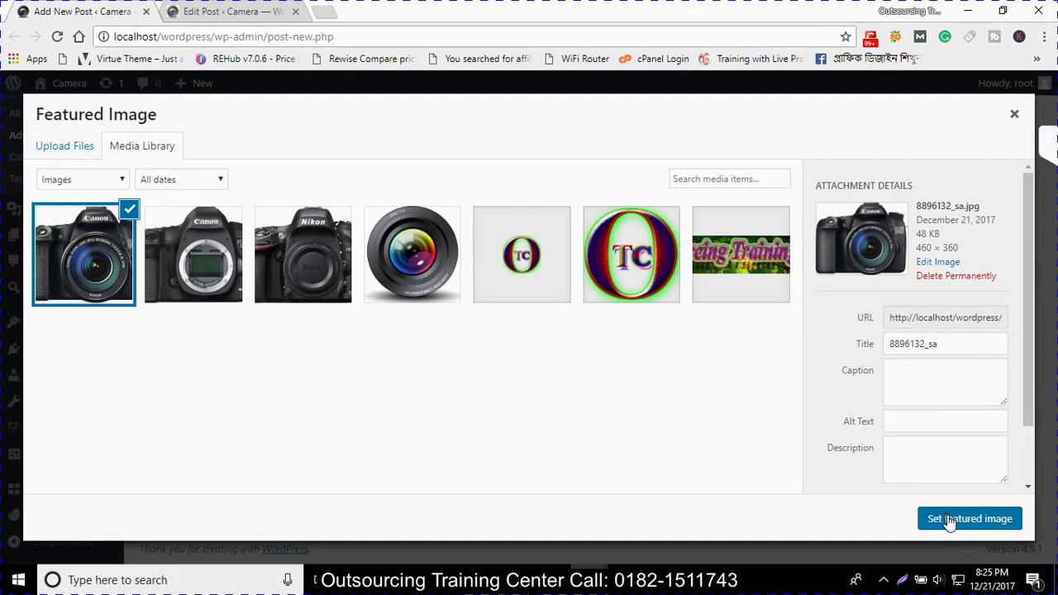
File the D750 post under Blog and publish it
{"action": "scroll", "coordinate": [950, 273], "scroll_direction": "up", "scroll_amount": 4}
{"action": "scroll", "coordinate": [883, 349], "scroll_direction": "down", "scroll_amount": 3}
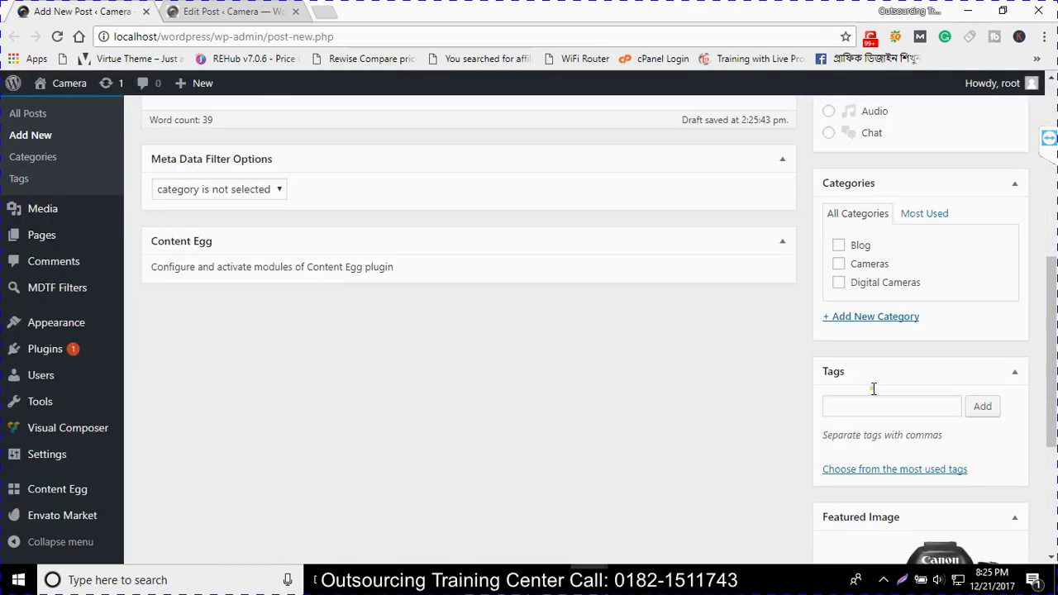
{"action": "left_click", "coordinate": [839, 245]}
{"action": "scroll", "coordinate": [905, 284], "scroll_direction": "up", "scroll_amount": 5}
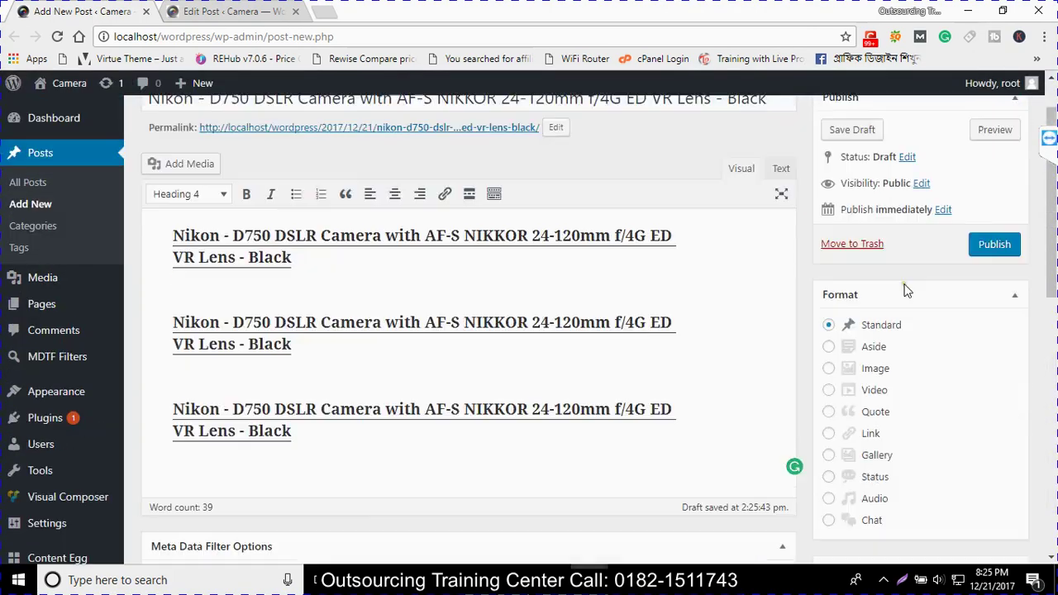
{"action": "left_click", "coordinate": [993, 246]}
{"action": "left_click", "coordinate": [240, 11]}
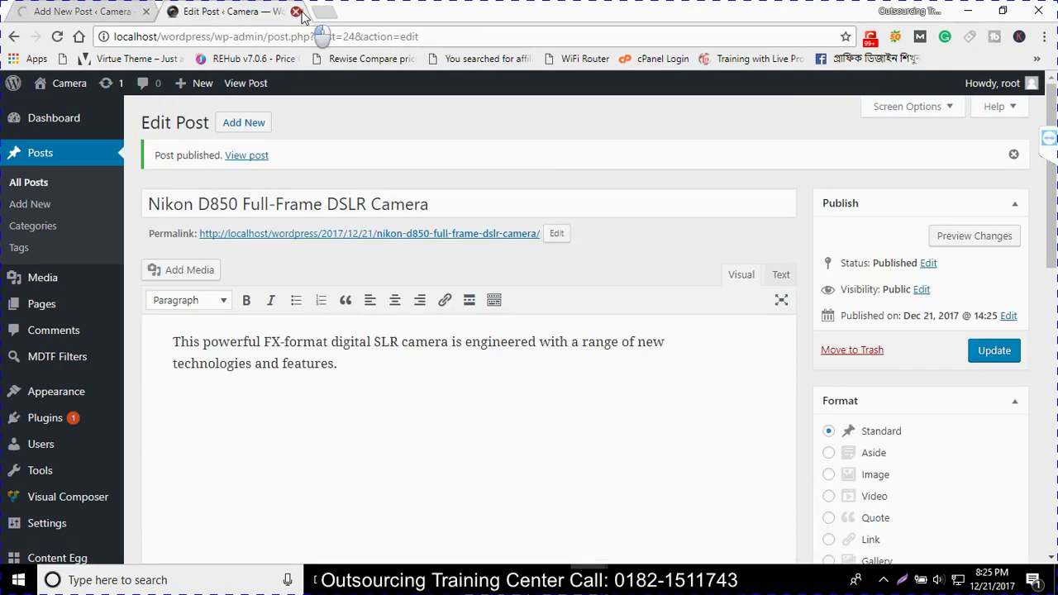
Close the D850 post tab, minimize the spare window, and view the Media Library, then Pages
{"action": "left_click", "coordinate": [296, 11]}
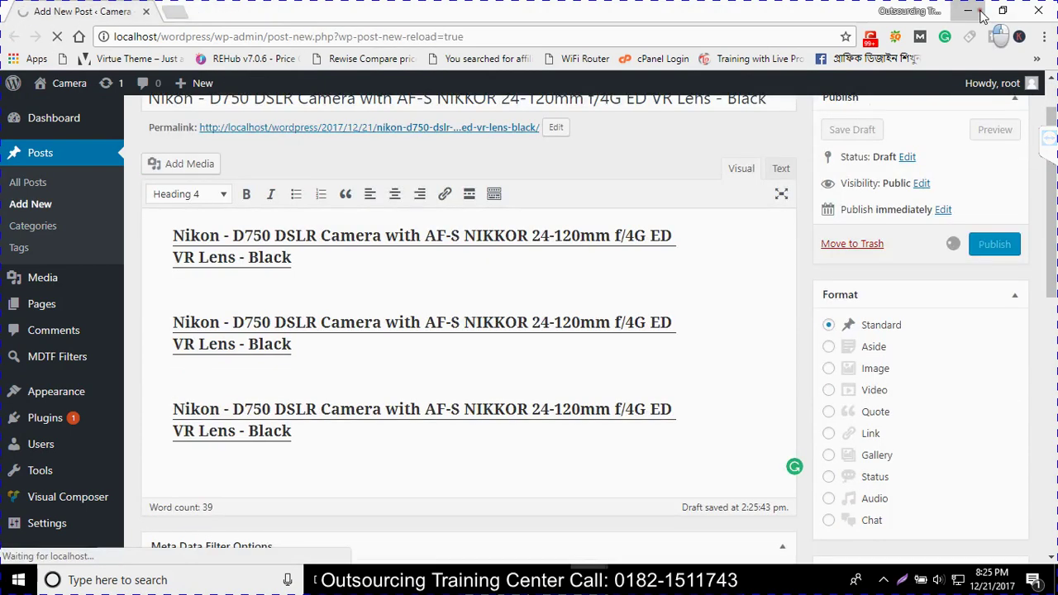
{"action": "left_click", "coordinate": [980, 14]}
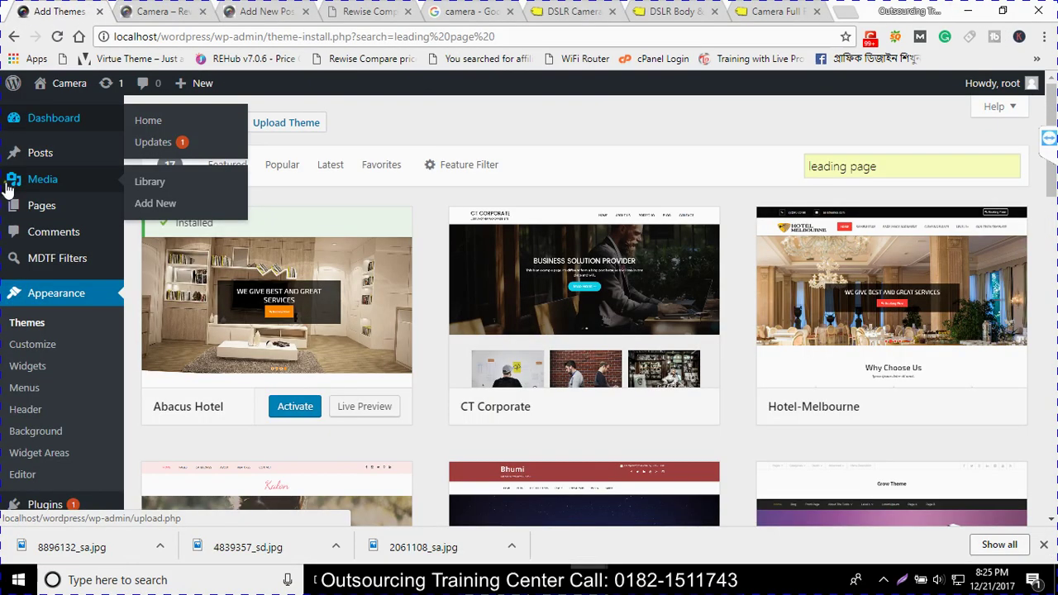
{"action": "left_click", "coordinate": [50, 179]}
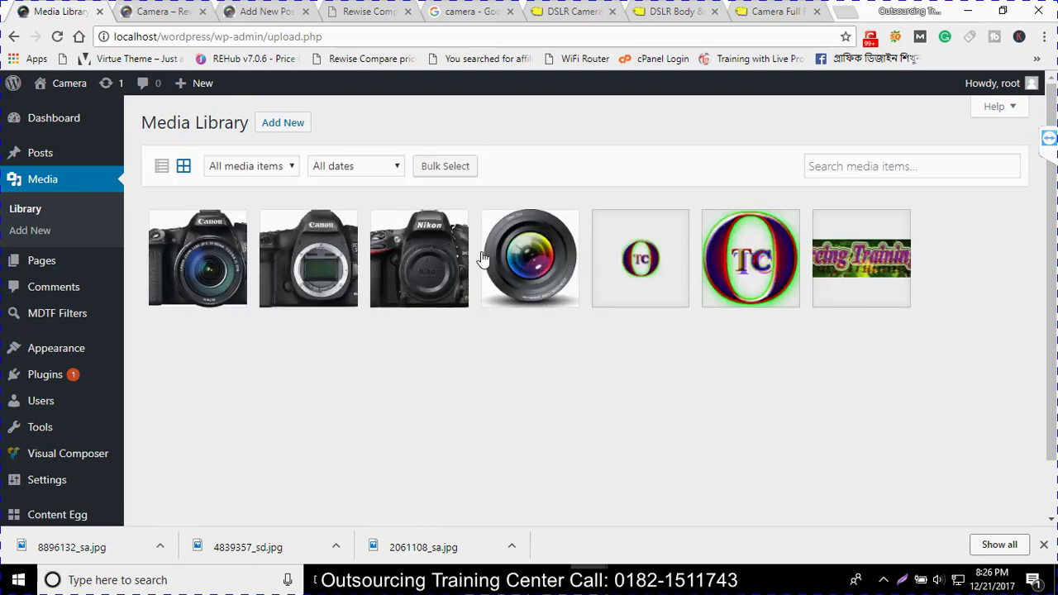
{"action": "left_click", "coordinate": [39, 261]}
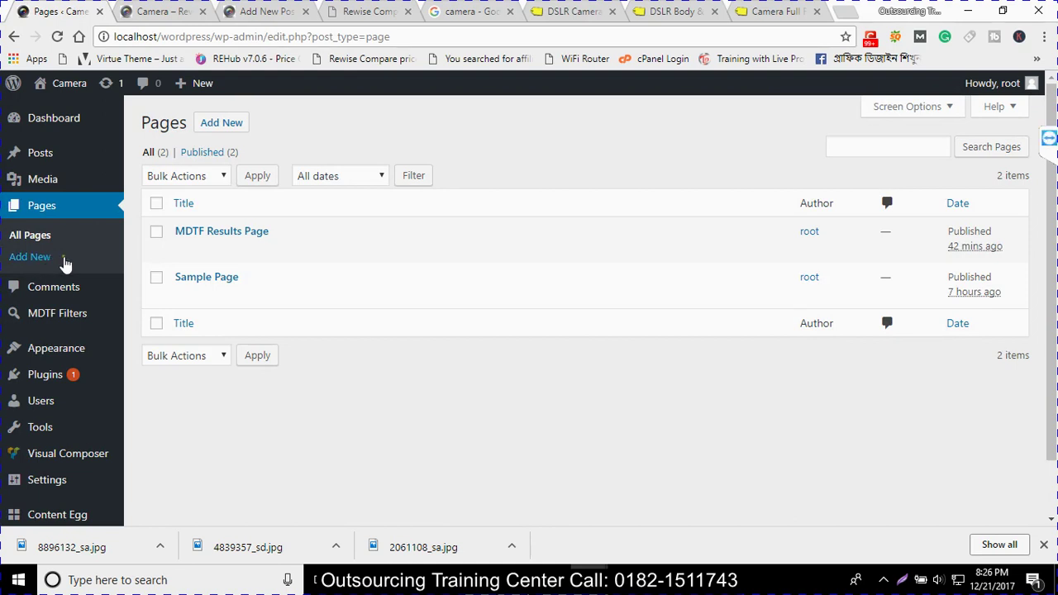
Publish a new page titled 'About'
{"action": "left_click", "coordinate": [156, 204]}
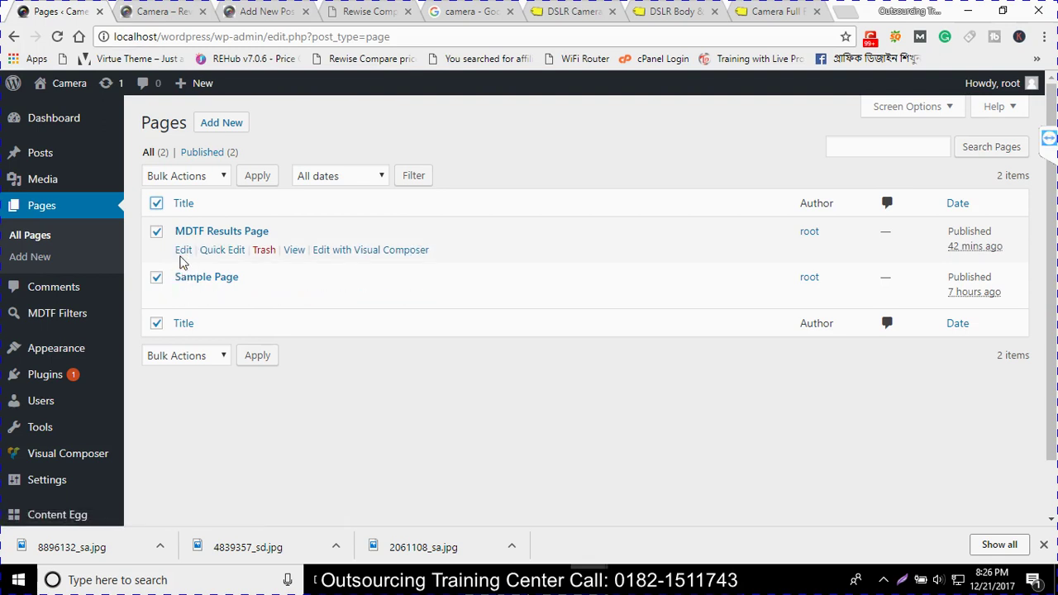
{"action": "middle_click", "coordinate": [225, 124]}
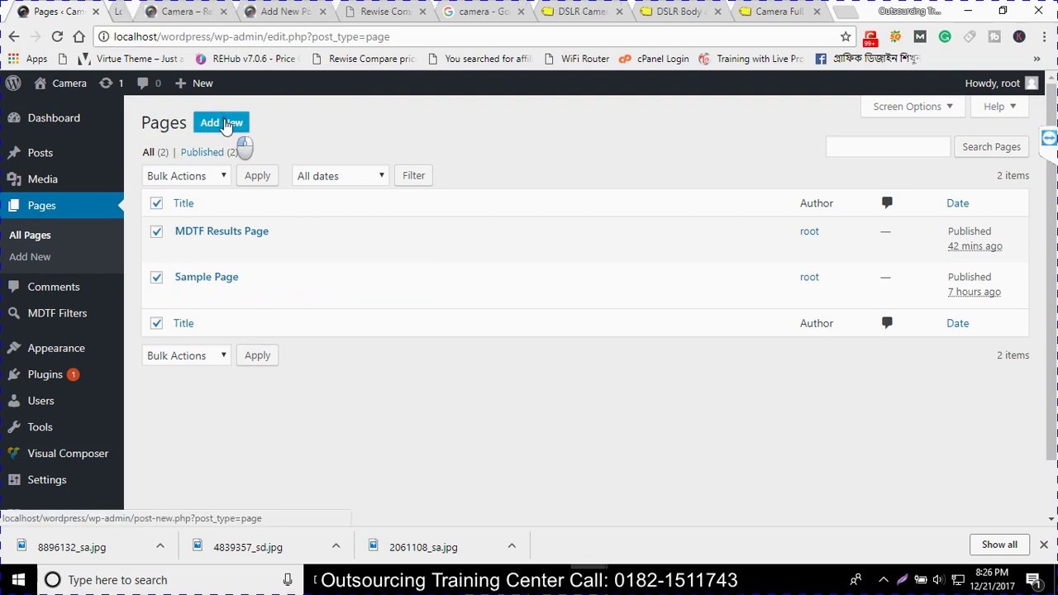
{"action": "middle_click", "coordinate": [225, 124]}
{"action": "middle_click", "coordinate": [225, 124]}
{"action": "left_click", "coordinate": [141, 17]}
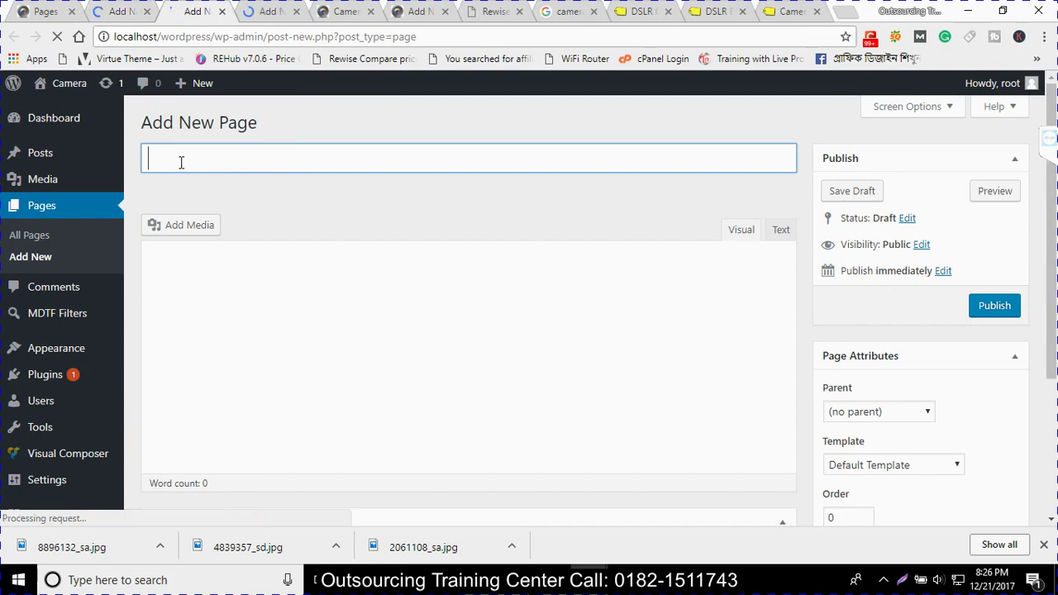
{"action": "type", "text": "Abiu"}
{"action": "key", "text": "BackSpace"}
{"action": "key", "text": "BackSpace"}
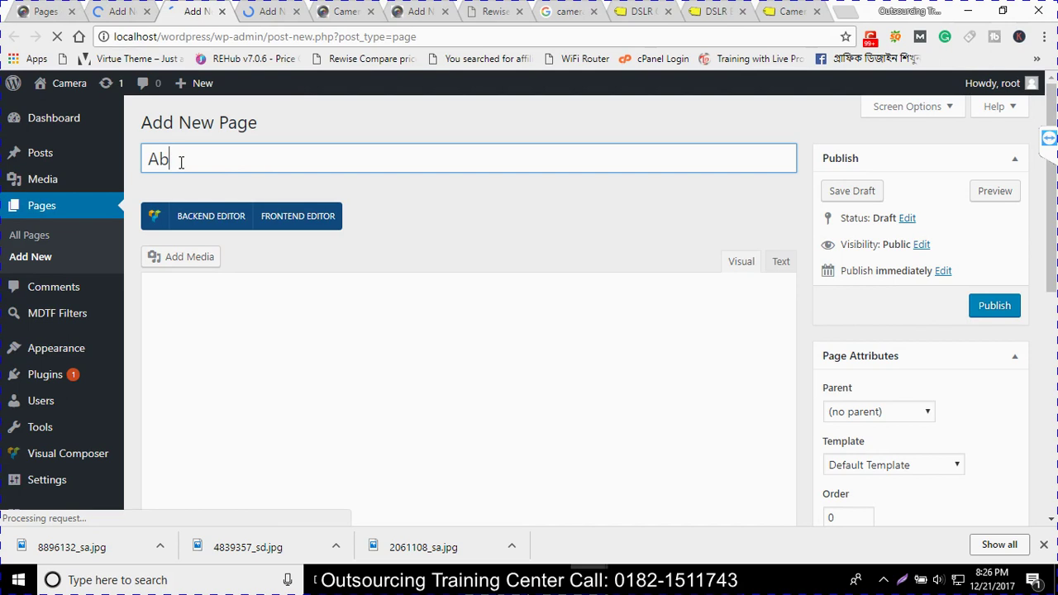
{"action": "type", "text": "out"}
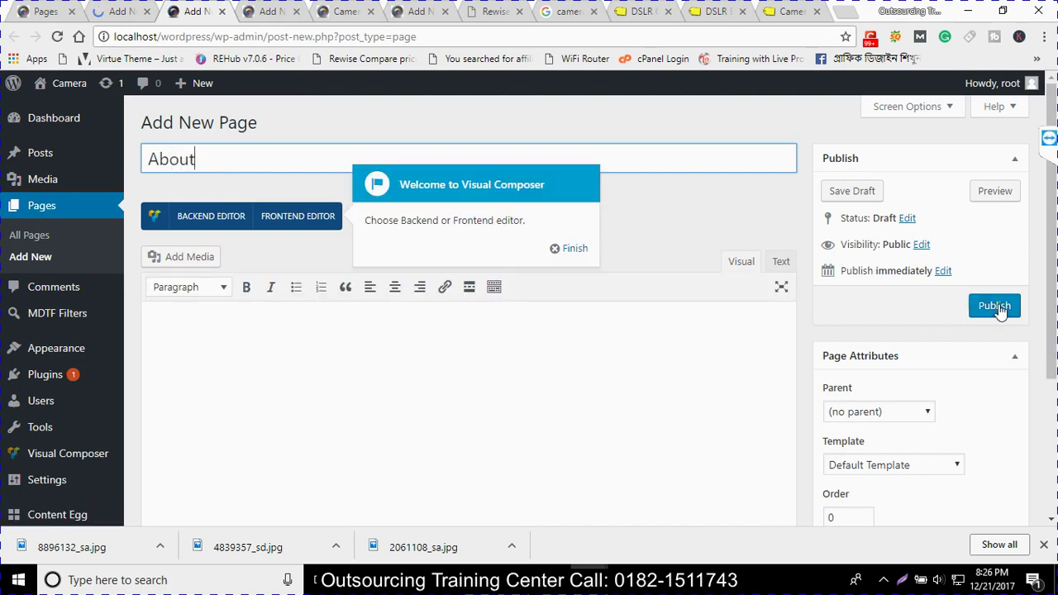
{"action": "left_click", "coordinate": [997, 307]}
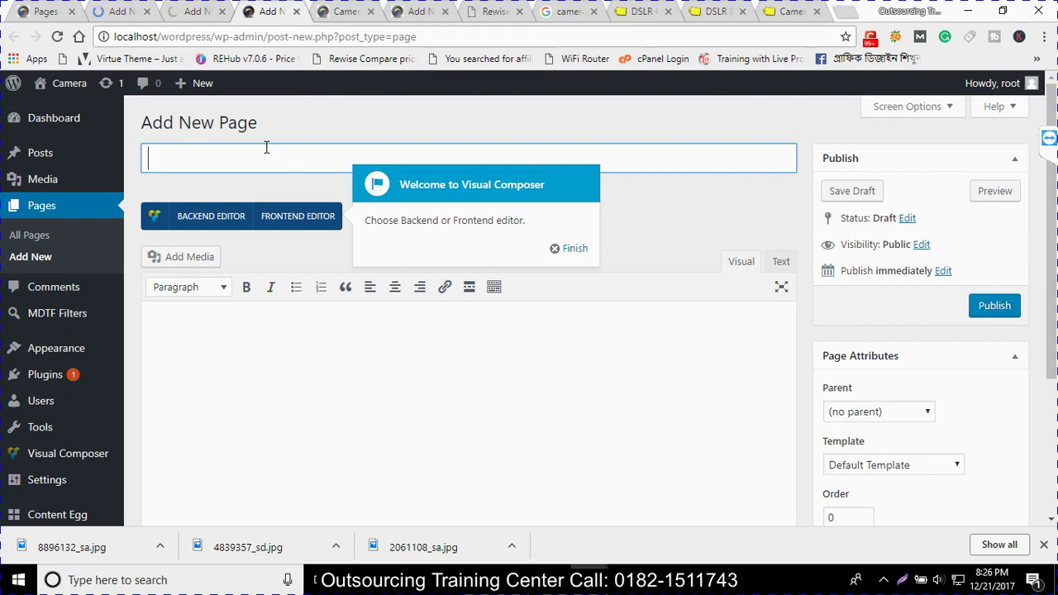
Publish a second page titled 'Contact' and return to All Pages
{"action": "type", "text": "Cont"}
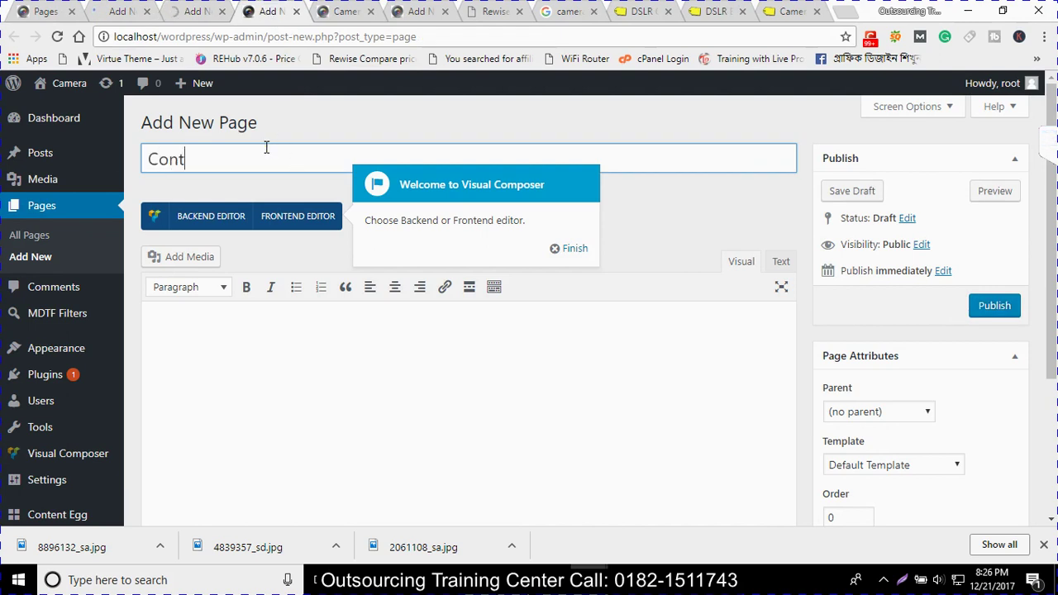
{"action": "type", "text": "act"}
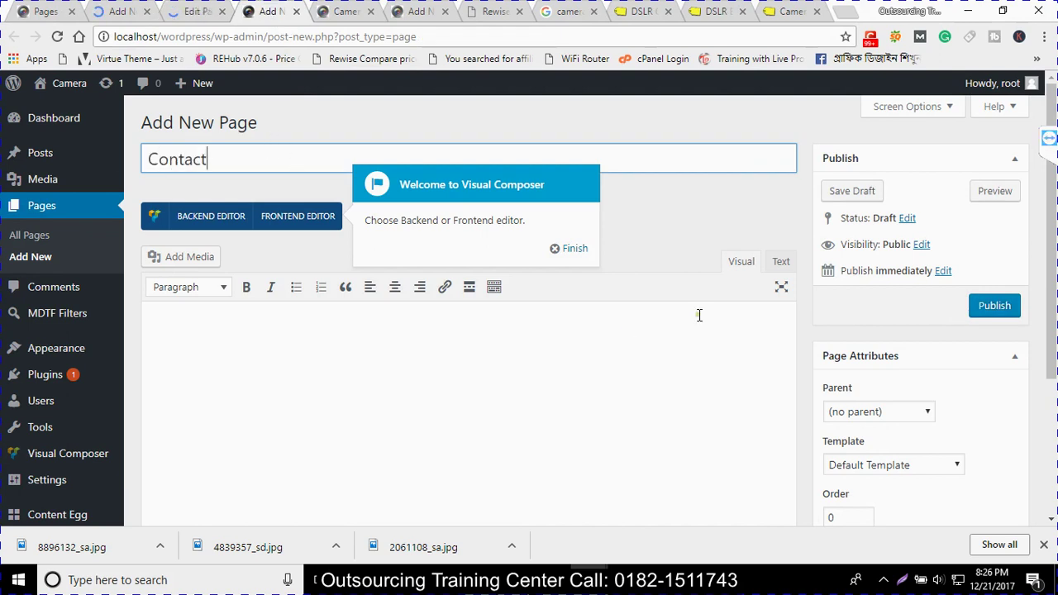
{"action": "left_click", "coordinate": [994, 305]}
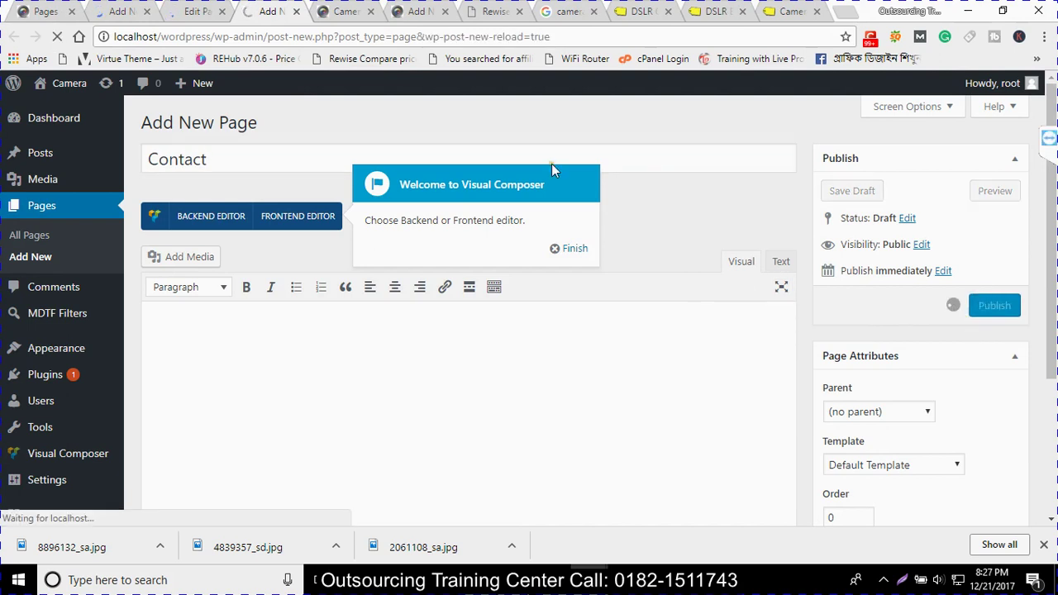
{"action": "left_click", "coordinate": [74, 197]}
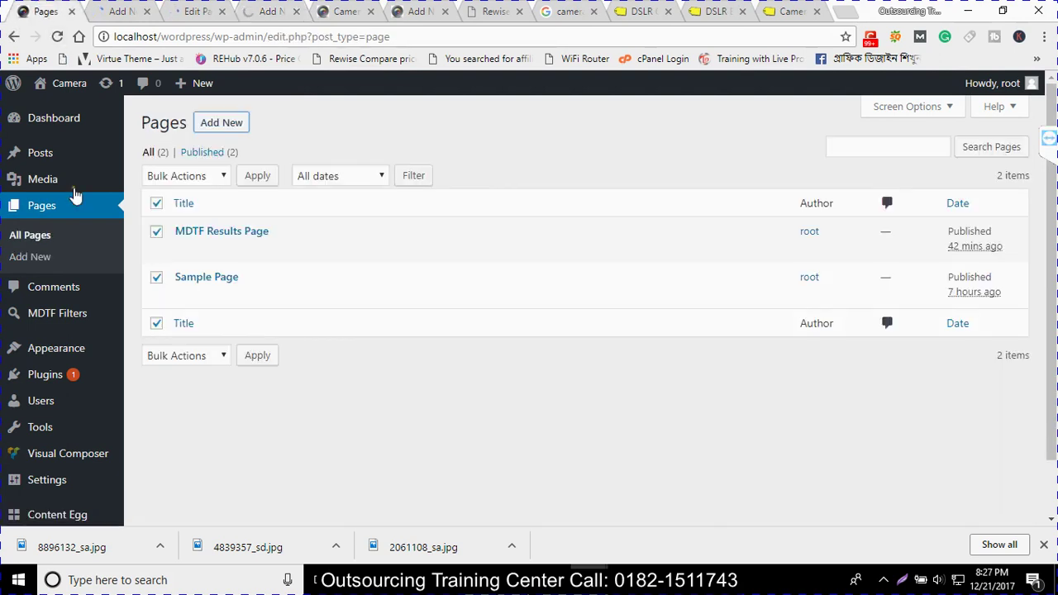
Close the leftover Home page editor, Add New, DSLR and camera search tabs
{"action": "left_click", "coordinate": [130, 12]}
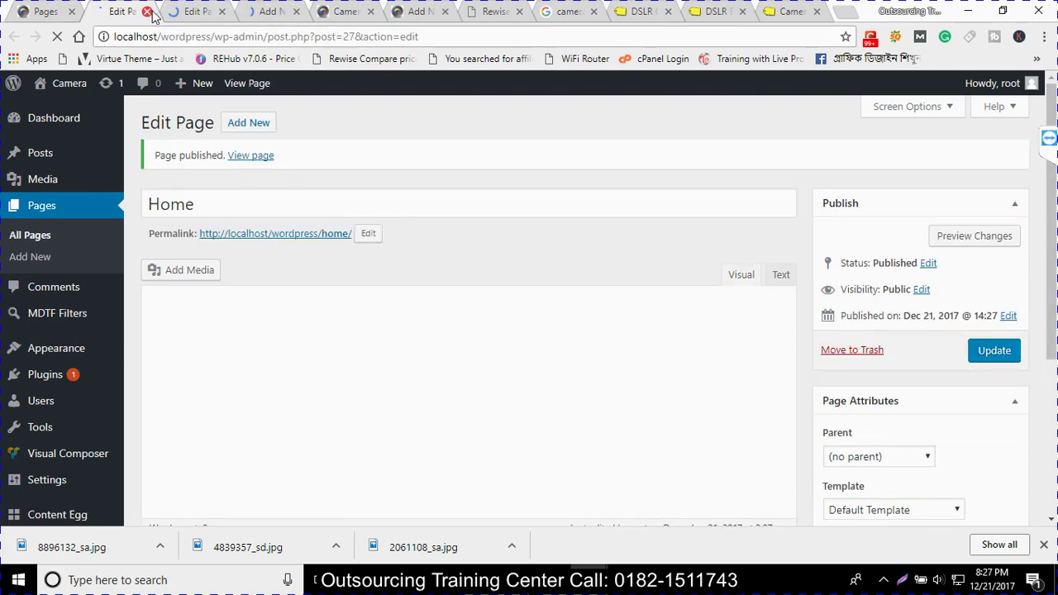
{"action": "left_click", "coordinate": [148, 12]}
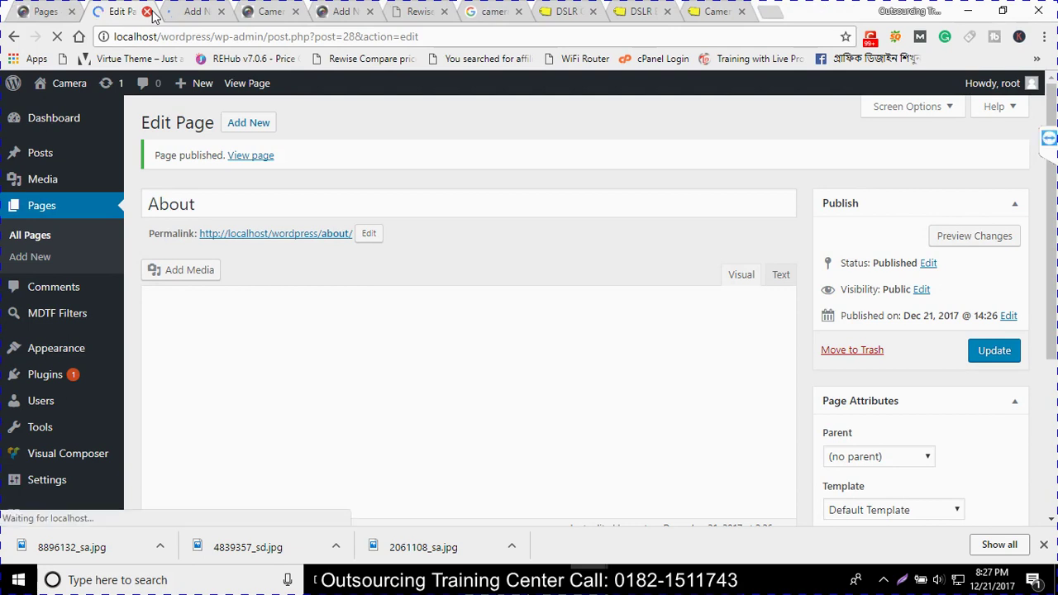
{"action": "left_click", "coordinate": [148, 12]}
{"action": "left_click", "coordinate": [148, 12]}
{"action": "left_click", "coordinate": [442, 14]}
{"action": "left_click", "coordinate": [443, 14]}
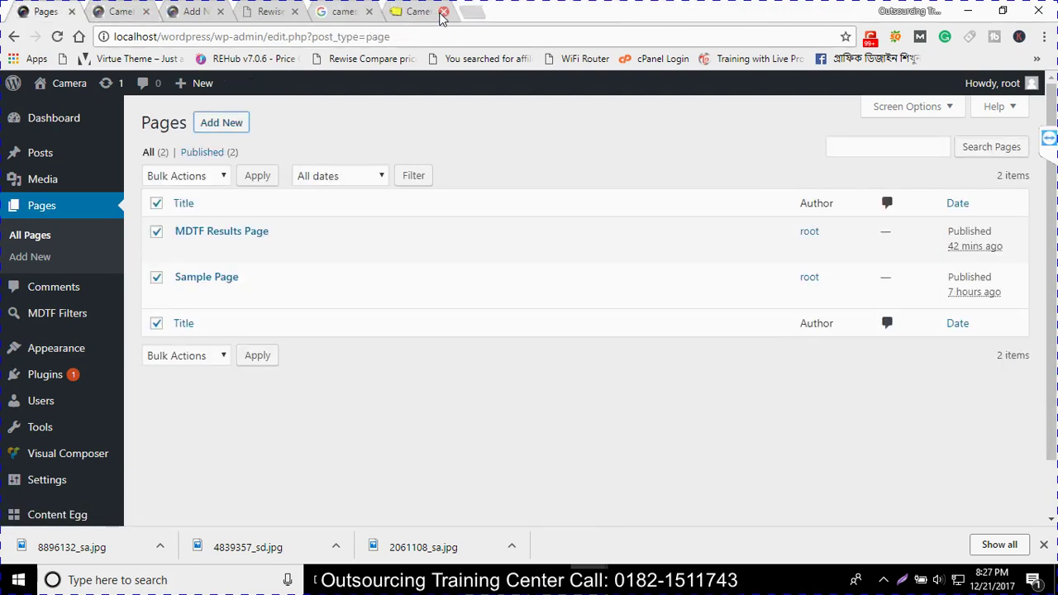
{"action": "left_click", "coordinate": [443, 12]}
{"action": "left_click", "coordinate": [443, 12]}
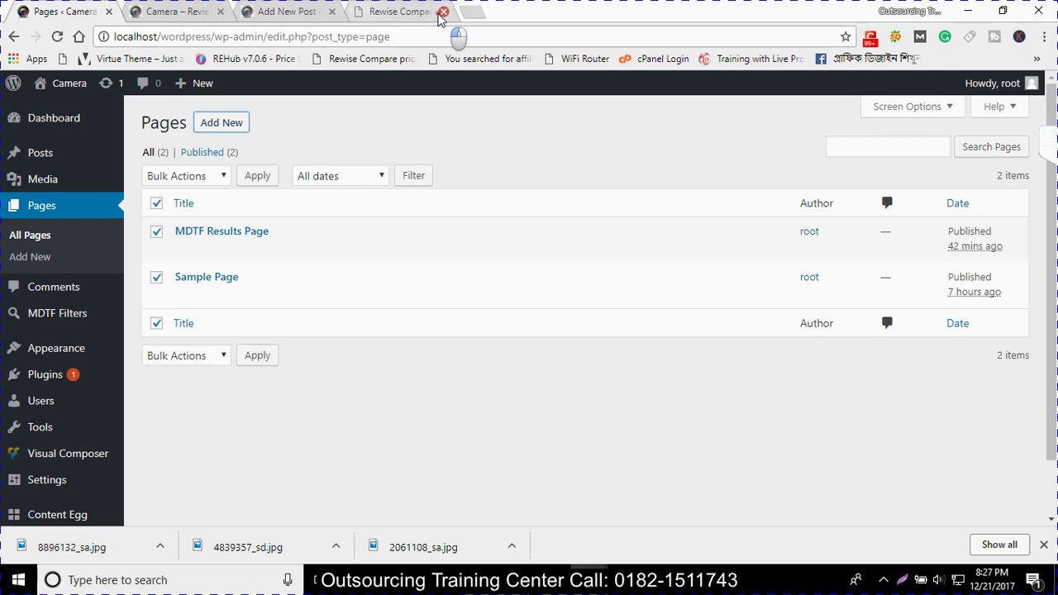
Return to the WordPress Pages tab and open the Comments screen, which shows no comments
{"action": "left_click", "coordinate": [400, 13]}
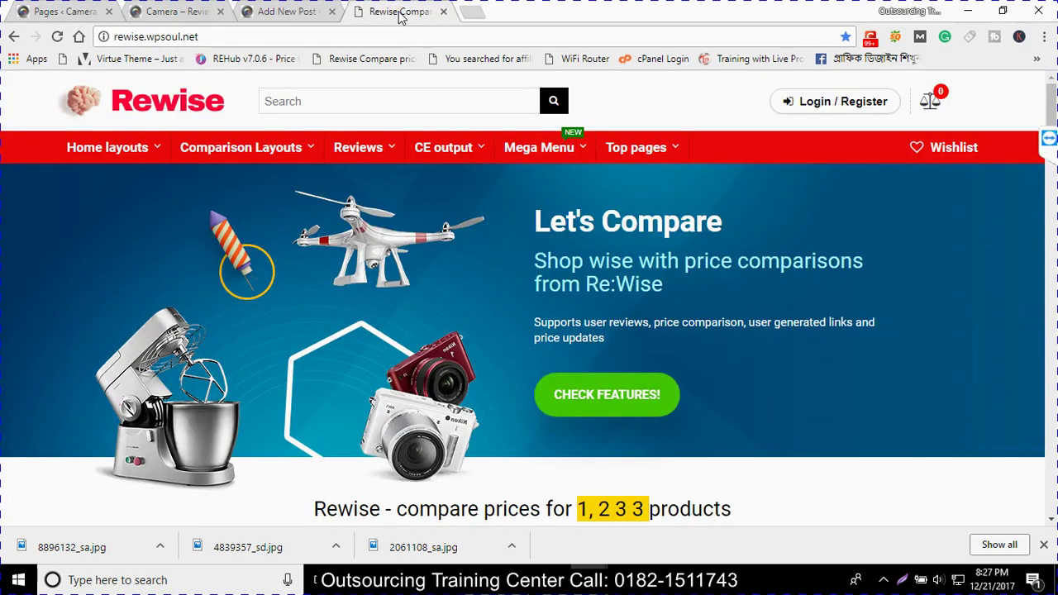
{"action": "scroll", "coordinate": [363, 207], "scroll_direction": "down", "scroll_amount": 1}
{"action": "scroll", "coordinate": [364, 207], "scroll_direction": "up", "scroll_amount": 1}
{"action": "key", "text": "ctrl+shift+Tab"}
{"action": "key", "text": "ctrl+shift+Tab"}
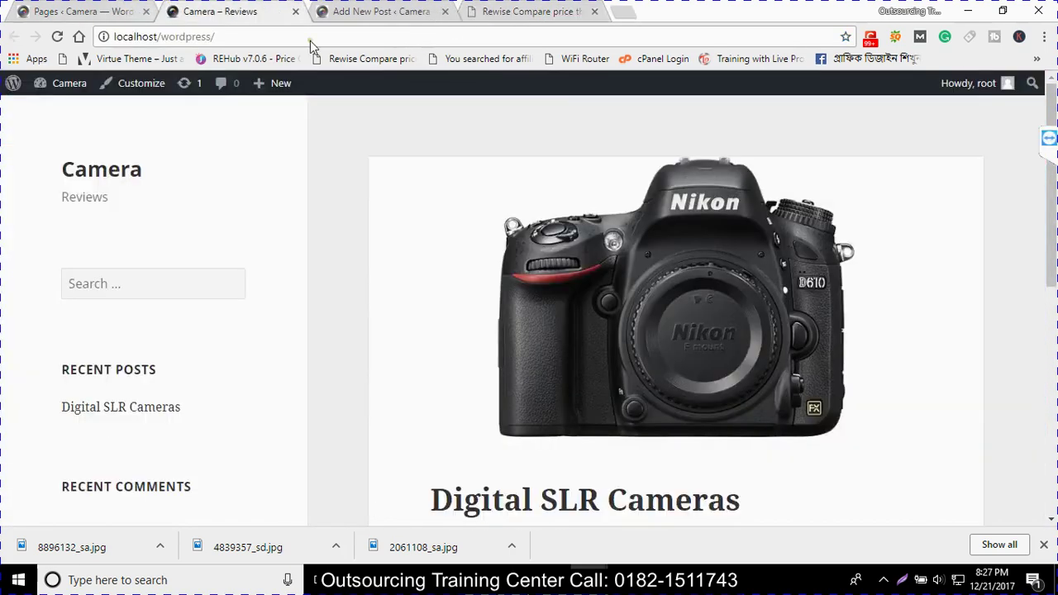
{"action": "key", "text": "ctrl+shift+Tab"}
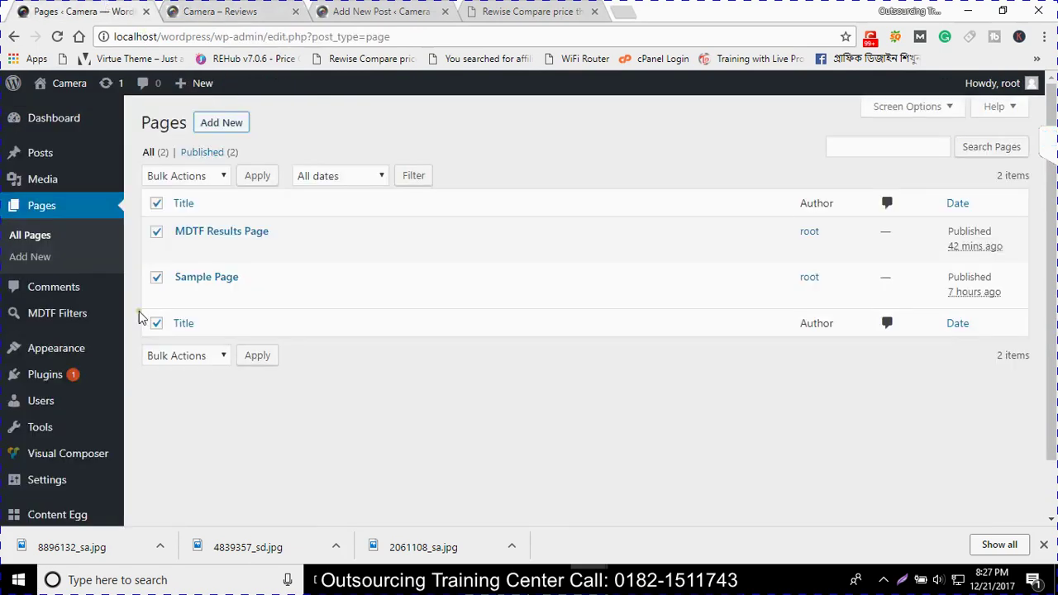
{"action": "left_click", "coordinate": [35, 296]}
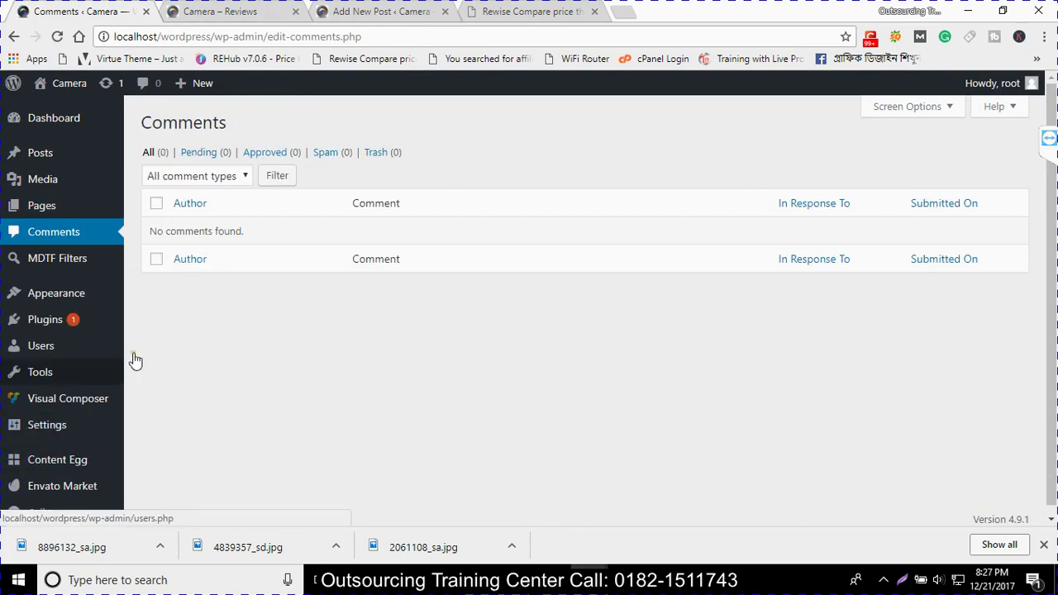
Begin uploading a theme under Add New, then cancel the Divi.zip file picker
{"action": "left_click", "coordinate": [96, 302]}
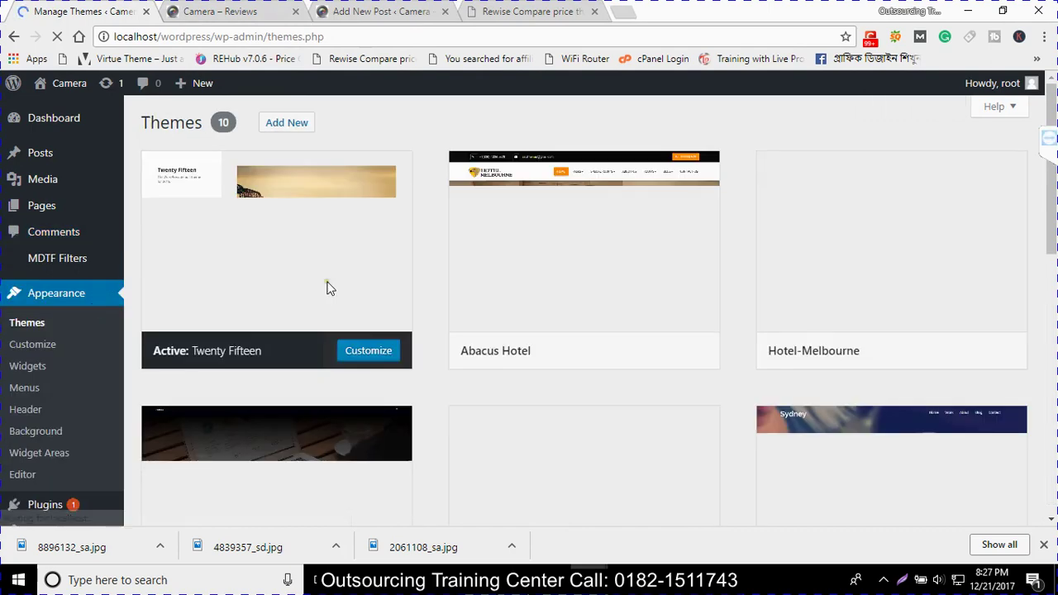
{"action": "scroll", "coordinate": [500, 285], "scroll_direction": "down", "scroll_amount": 2}
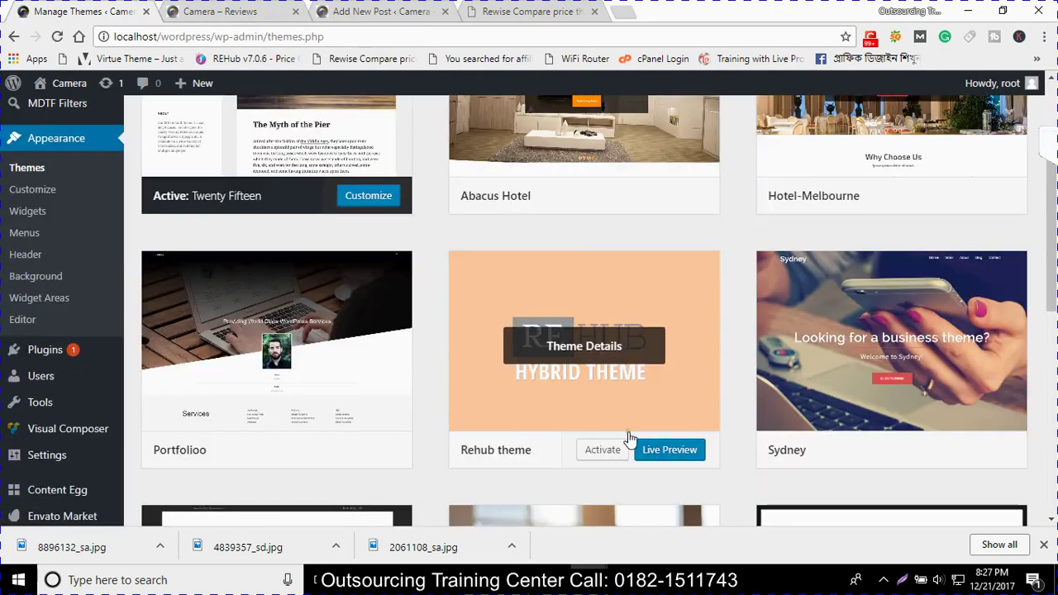
{"action": "scroll", "coordinate": [628, 438], "scroll_direction": "up", "scroll_amount": 2}
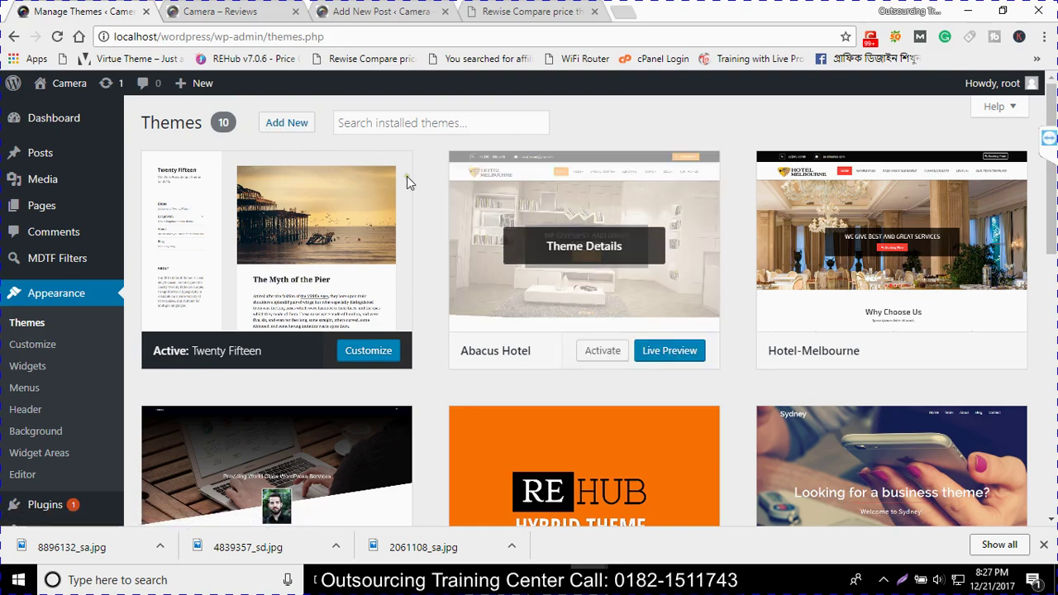
{"action": "left_click", "coordinate": [299, 129]}
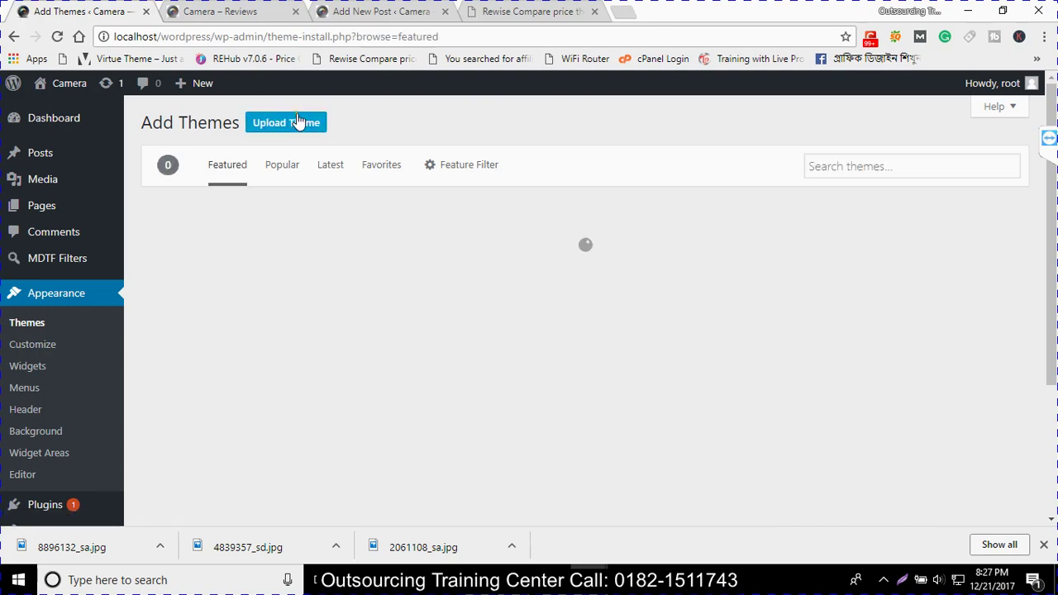
{"action": "left_click", "coordinate": [299, 124]}
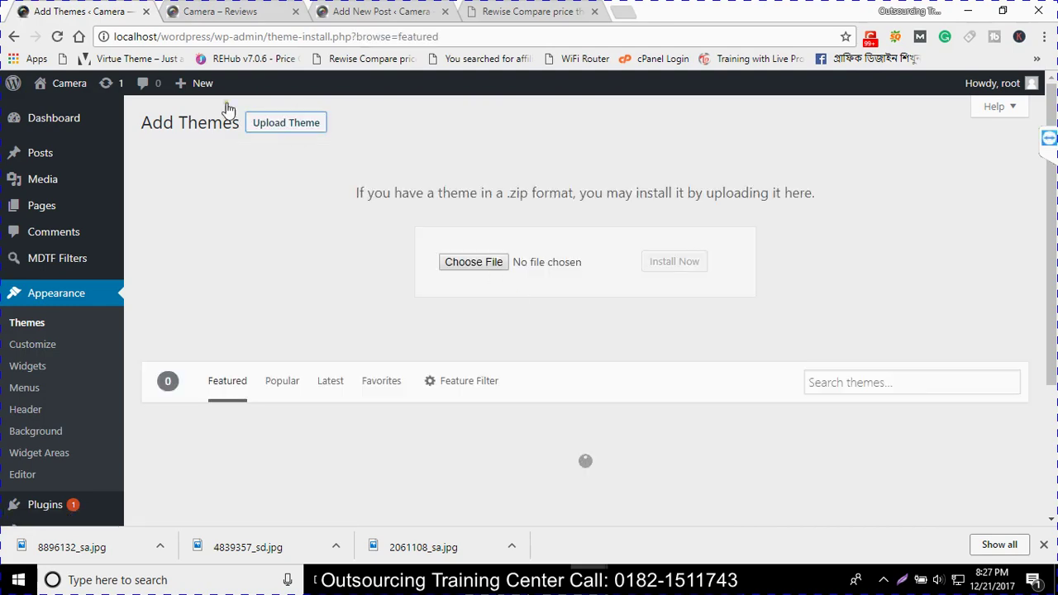
{"action": "left_click", "coordinate": [491, 263]}
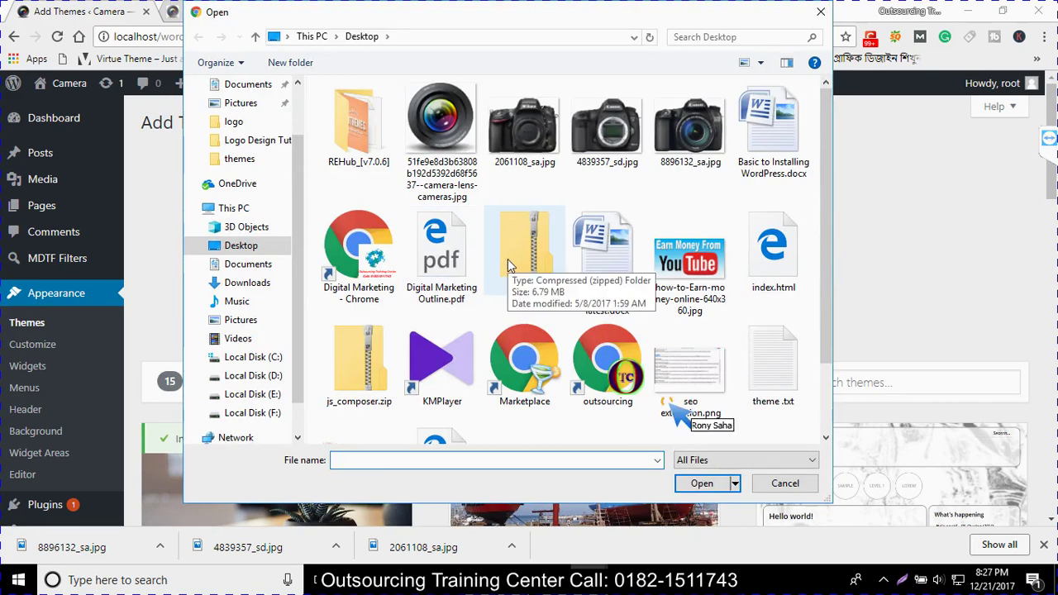
{"action": "left_click", "coordinate": [508, 259]}
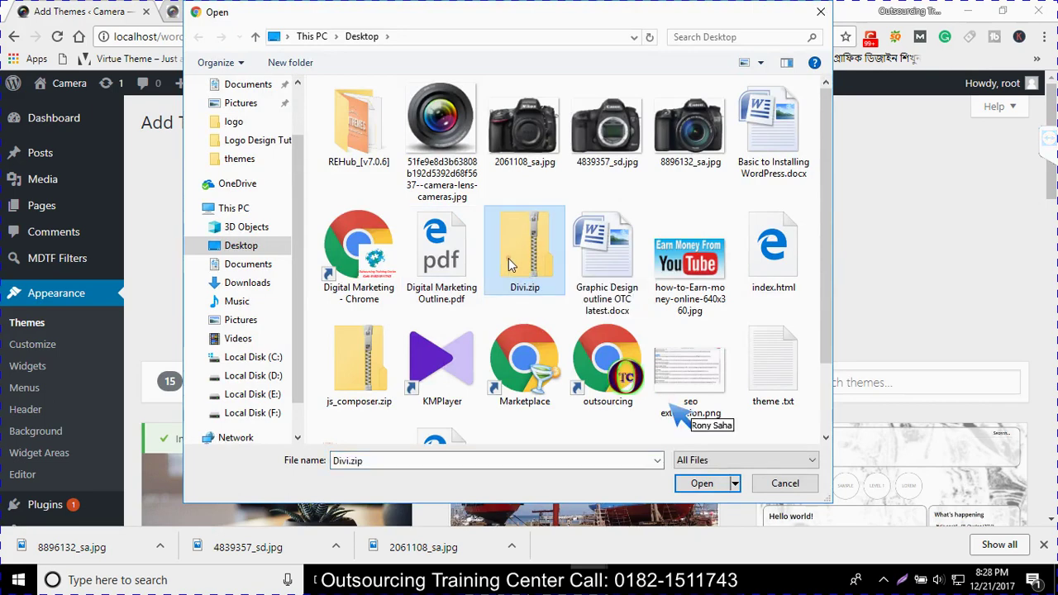
{"action": "left_click", "coordinate": [820, 12]}
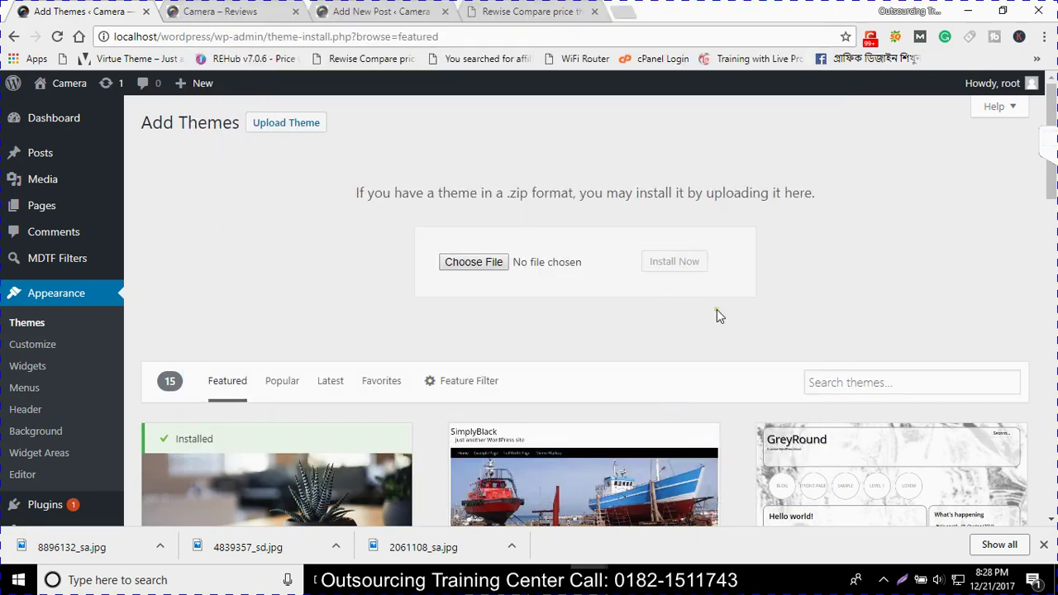
Activate the Abacus Hotel theme in place of Twenty Fifteen
{"action": "left_click", "coordinate": [66, 327]}
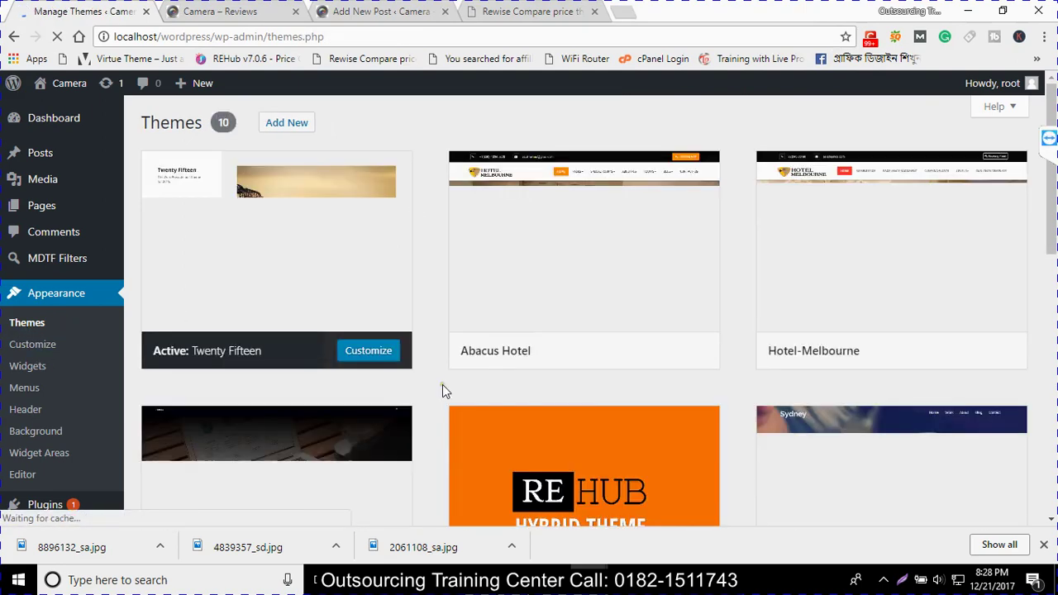
{"action": "mouse_move", "coordinate": [544, 354]}
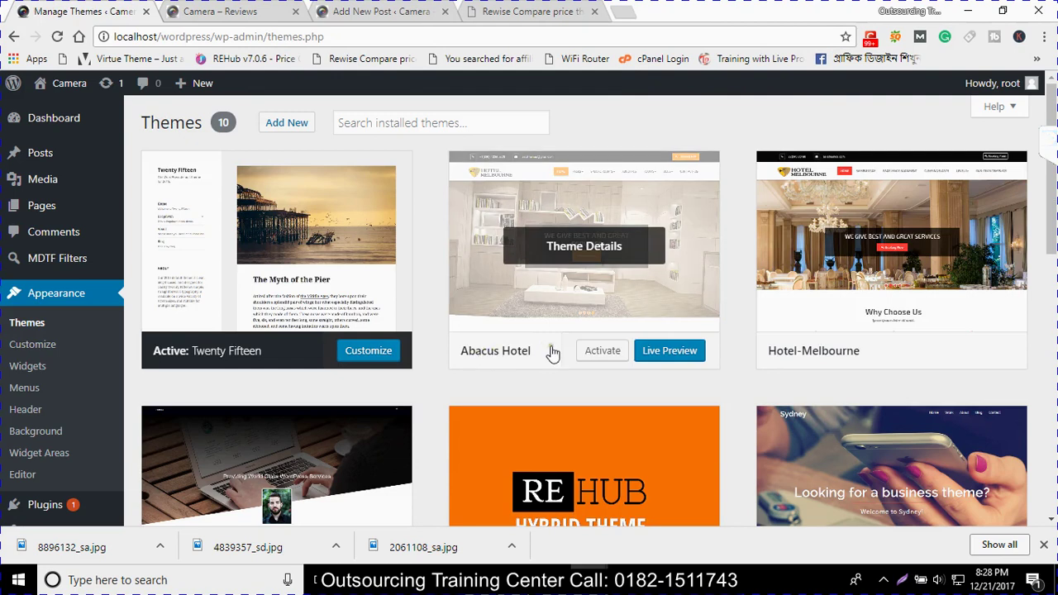
{"action": "left_click", "coordinate": [603, 351]}
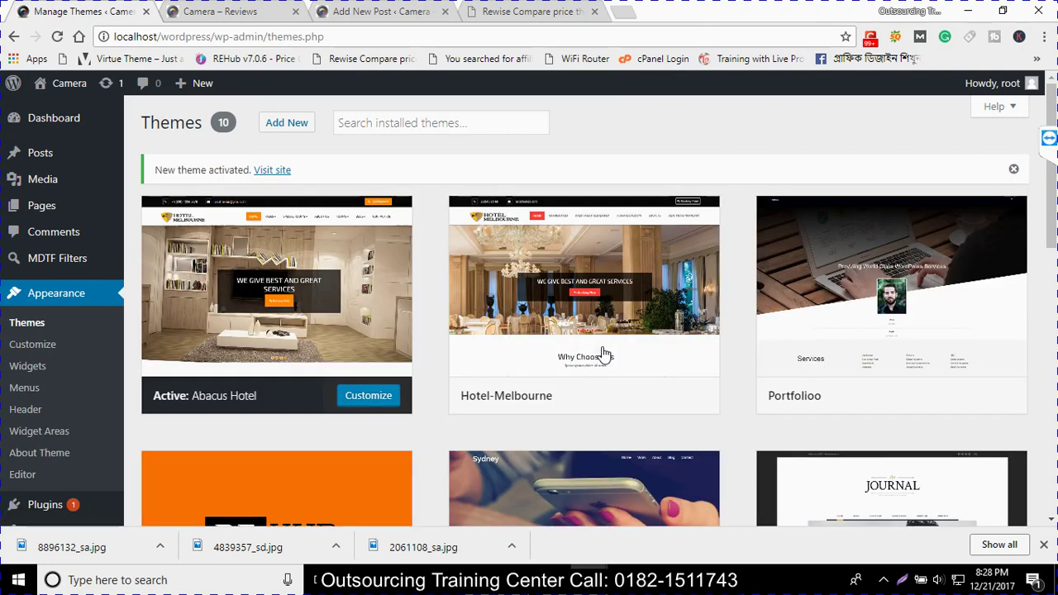
{"action": "left_click", "coordinate": [25, 397]}
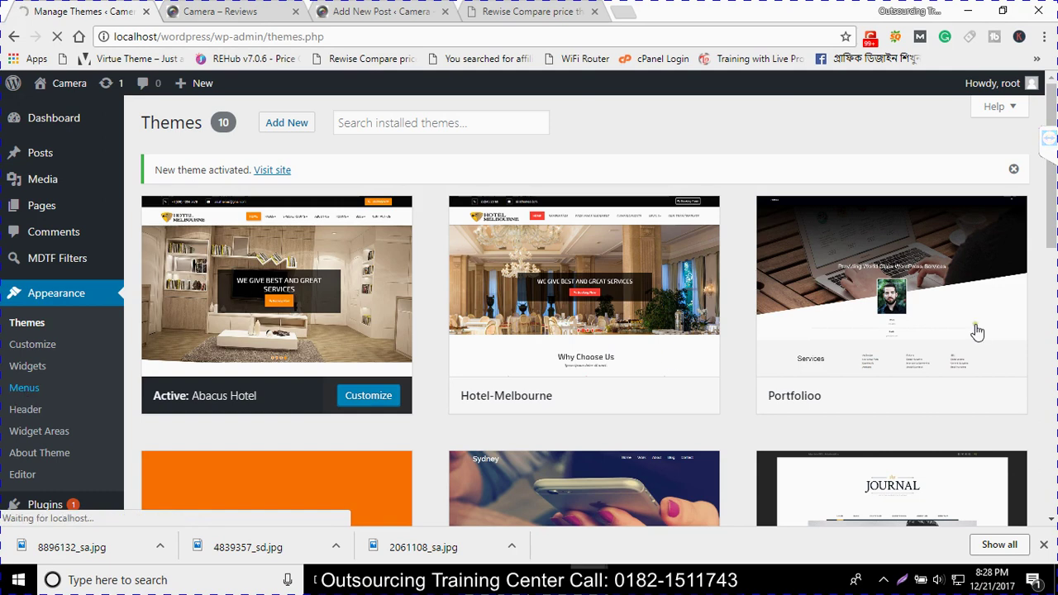
{"action": "mouse_move", "coordinate": [651, 372]}
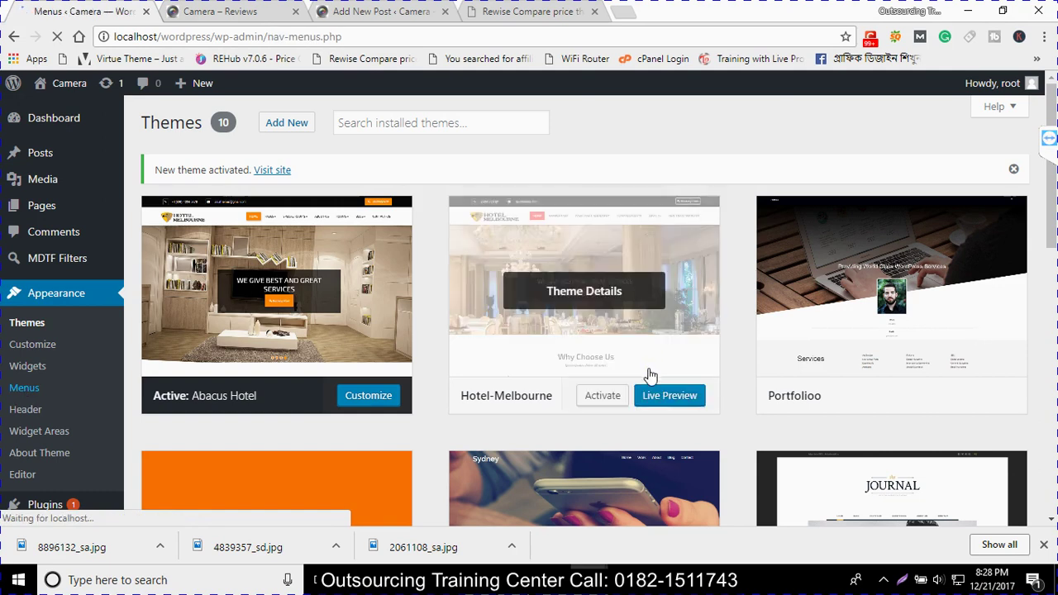
Remove the old Home and Sample Page items from the menu
{"action": "scroll", "coordinate": [560, 392], "scroll_direction": "down", "scroll_amount": 3}
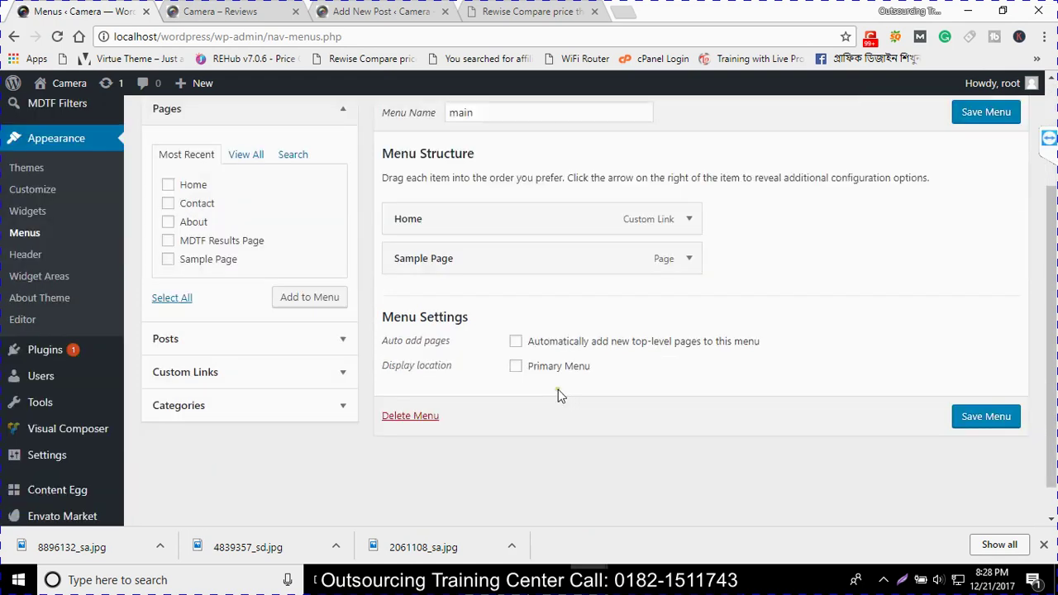
{"action": "scroll", "coordinate": [567, 394], "scroll_direction": "up", "scroll_amount": 1}
{"action": "left_click", "coordinate": [688, 296]}
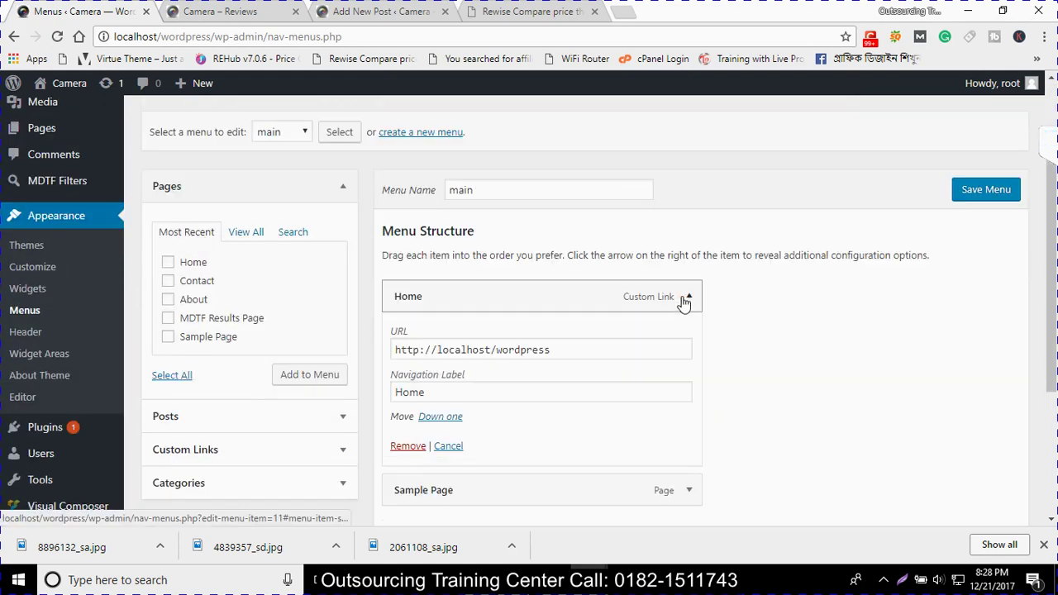
{"action": "left_click", "coordinate": [403, 446]}
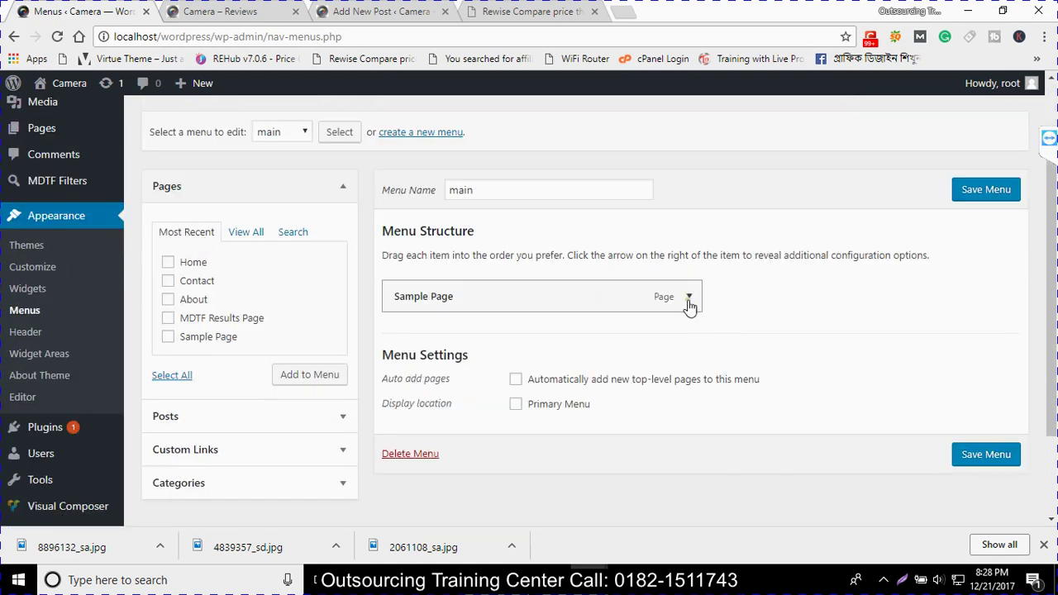
{"action": "left_click", "coordinate": [686, 297]}
{"action": "left_click", "coordinate": [406, 413]}
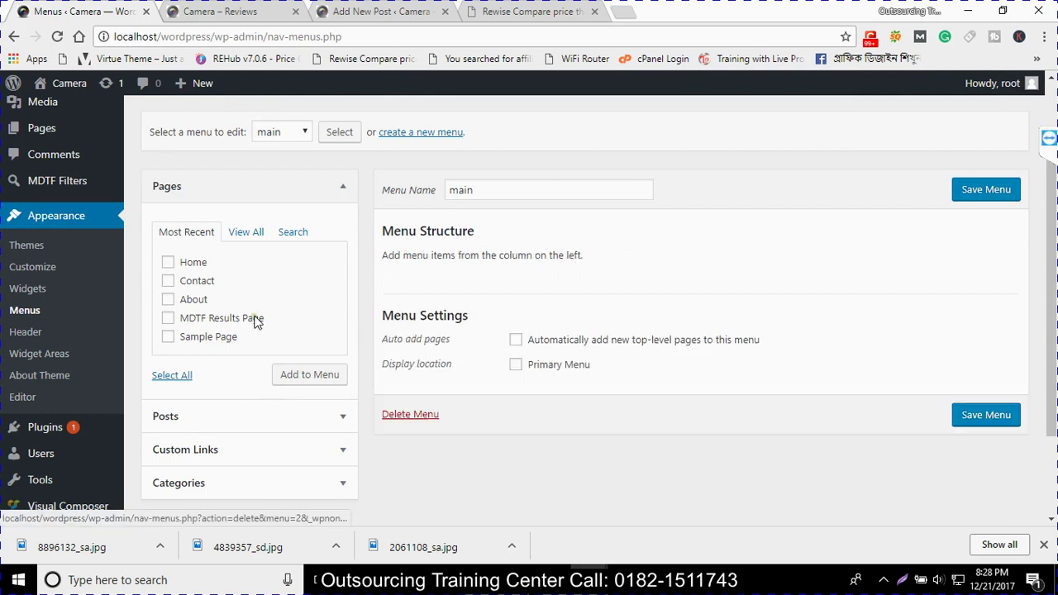
Add the Home, Contact and About pages to the menu
{"action": "left_click", "coordinate": [168, 262]}
{"action": "left_click", "coordinate": [168, 281]}
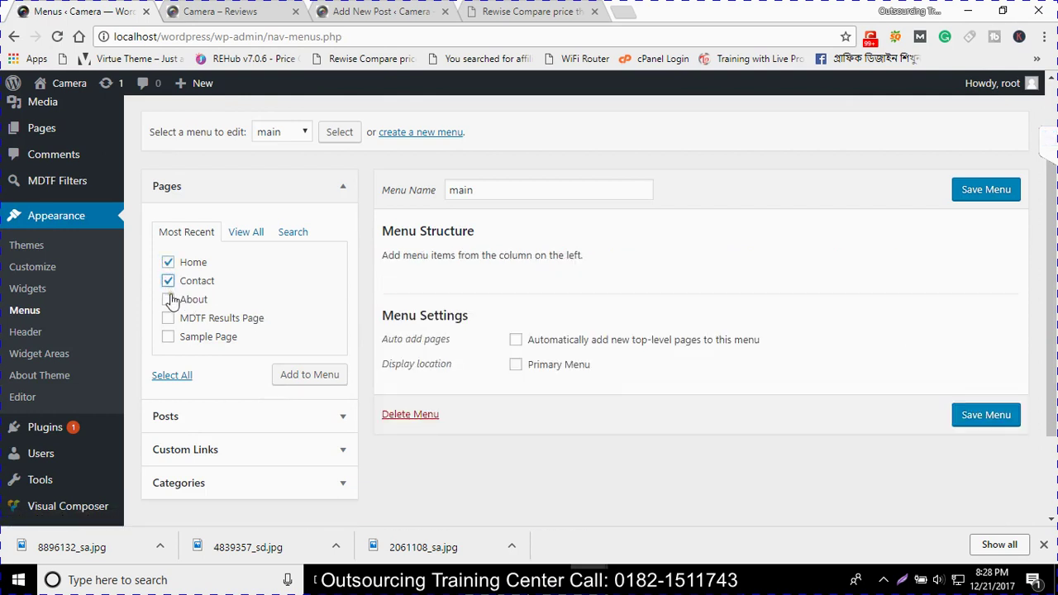
{"action": "left_click", "coordinate": [168, 300]}
{"action": "left_click", "coordinate": [312, 376]}
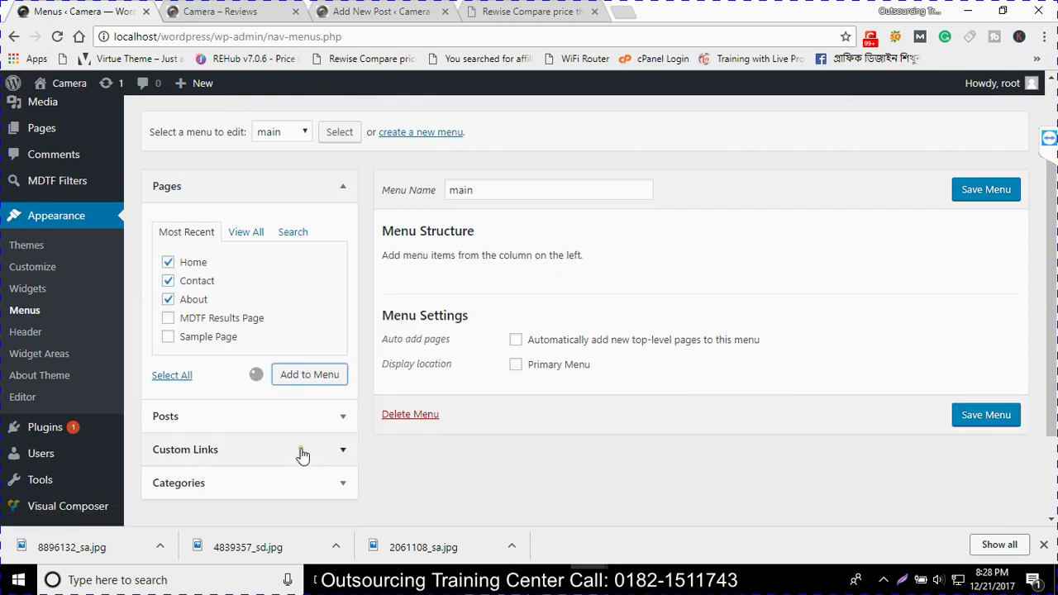
Add the Blog, Digital Cameras and Cameras categories to the menu
{"action": "left_click", "coordinate": [291, 422]}
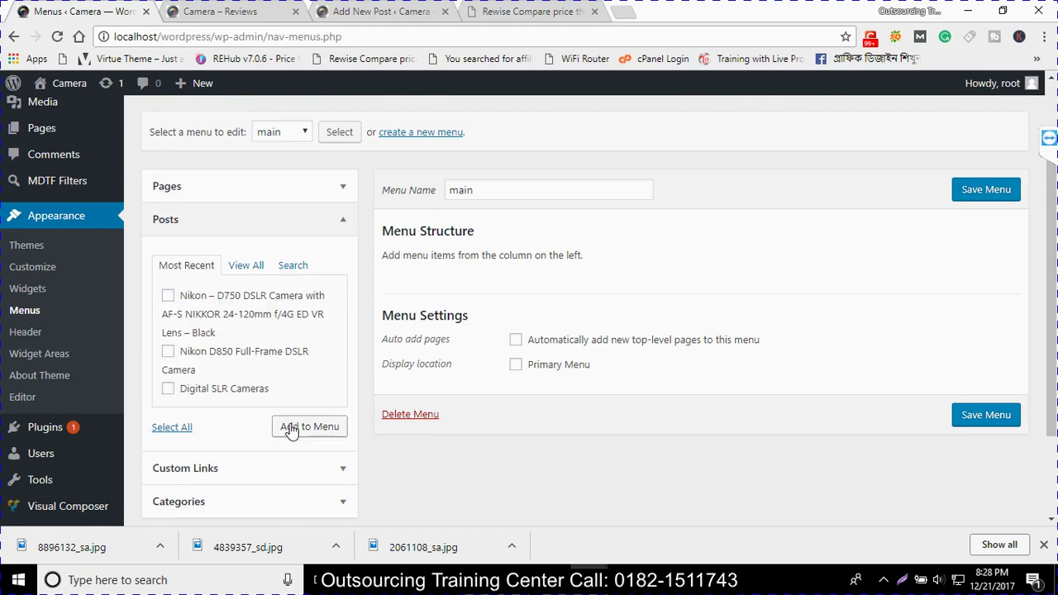
{"action": "scroll", "coordinate": [245, 364], "scroll_direction": "up", "scroll_amount": 1}
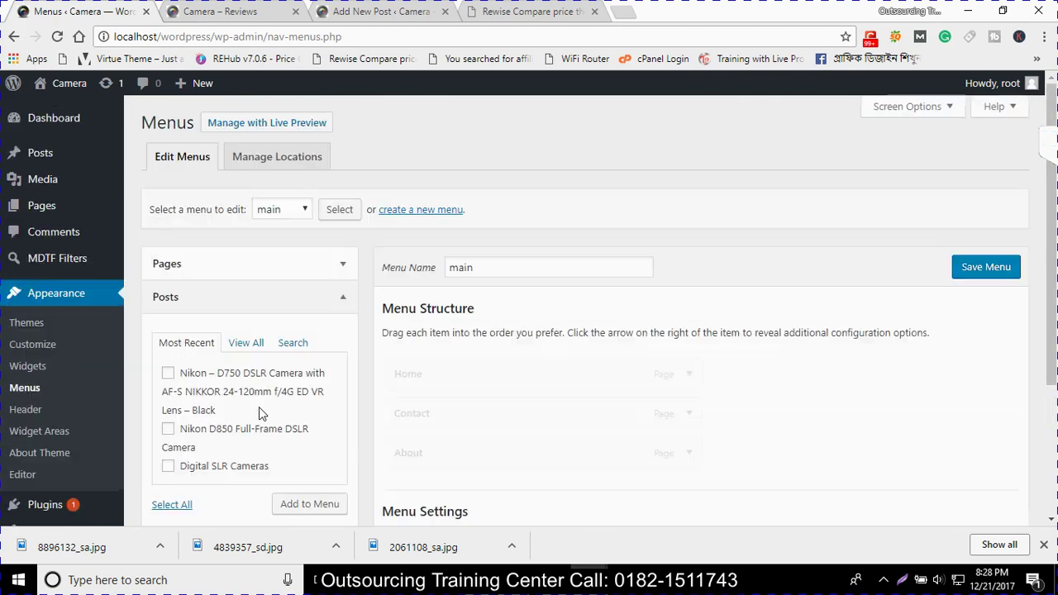
{"action": "scroll", "coordinate": [281, 409], "scroll_direction": "down", "scroll_amount": 2}
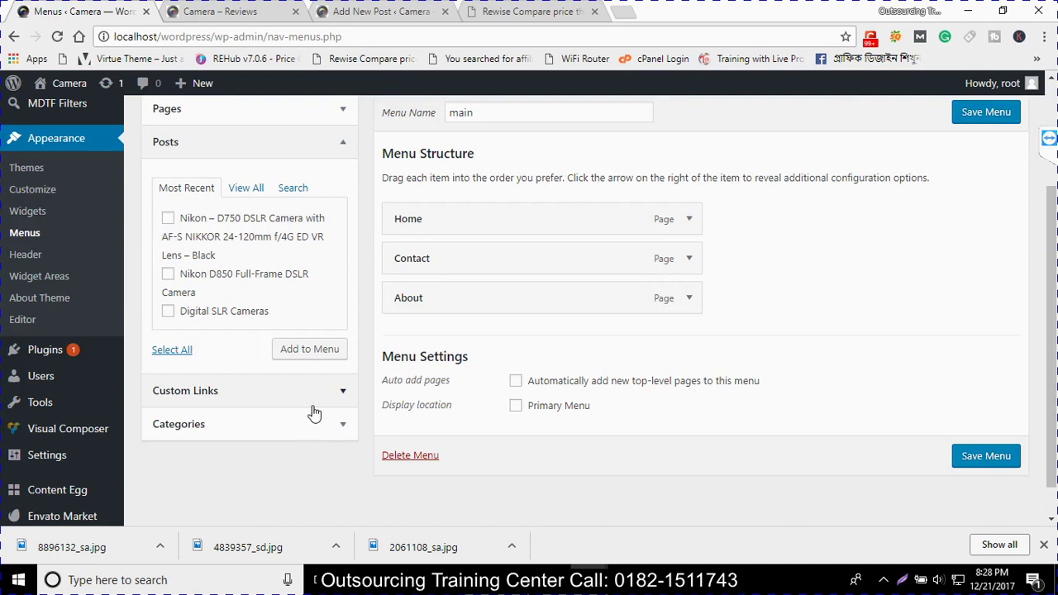
{"action": "left_click", "coordinate": [319, 417]}
{"action": "left_click", "coordinate": [168, 284]}
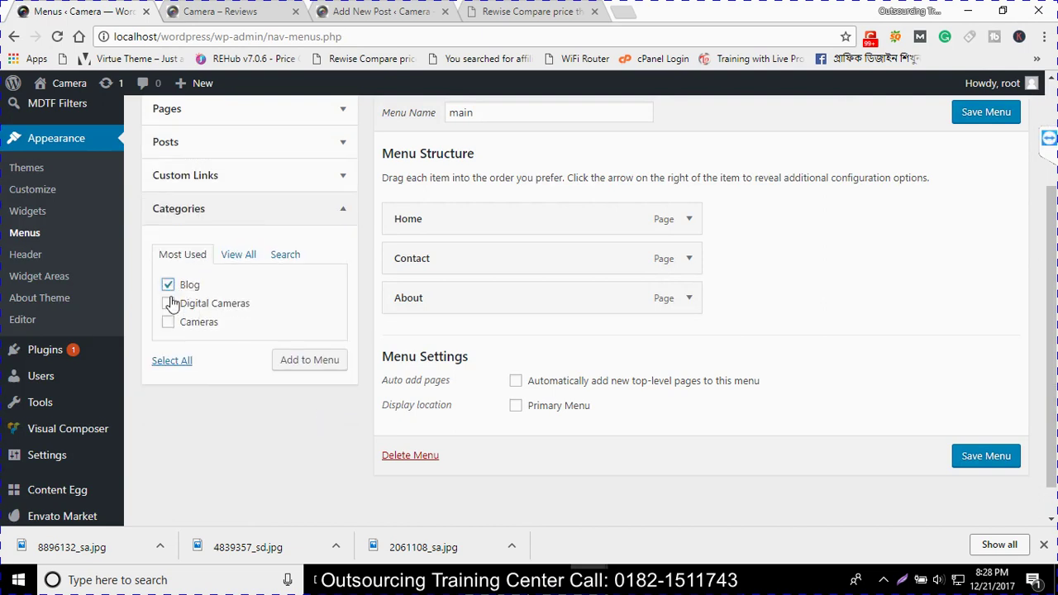
{"action": "left_click", "coordinate": [168, 303]}
{"action": "left_click", "coordinate": [169, 322]}
{"action": "left_click", "coordinate": [299, 366]}
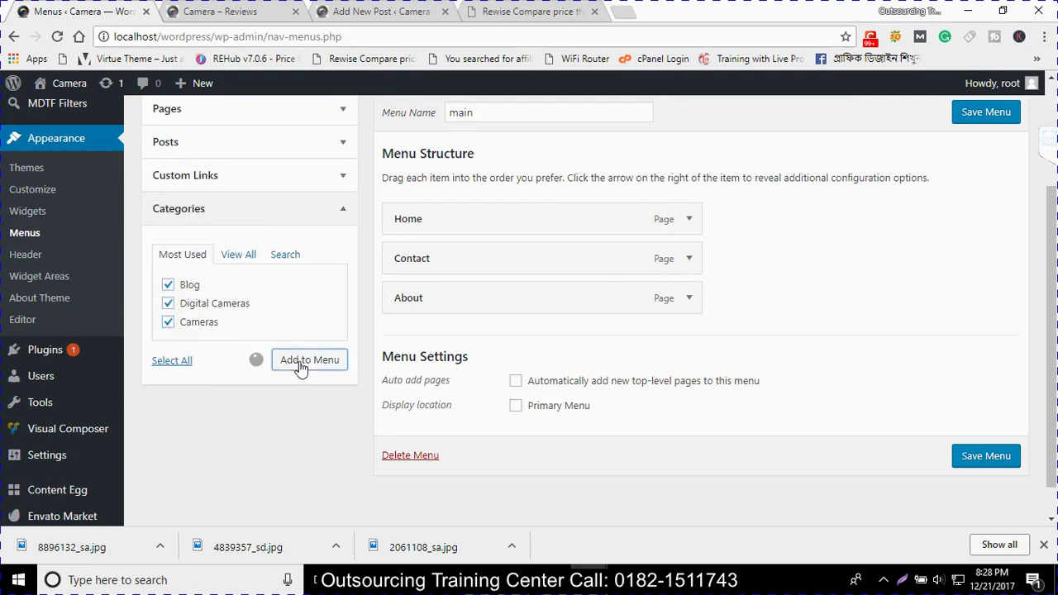
Reorder items so Contact and About follow Cameras, nest Blog under Cameras, and save
{"action": "scroll", "coordinate": [318, 364], "scroll_direction": "up", "scroll_amount": 2}
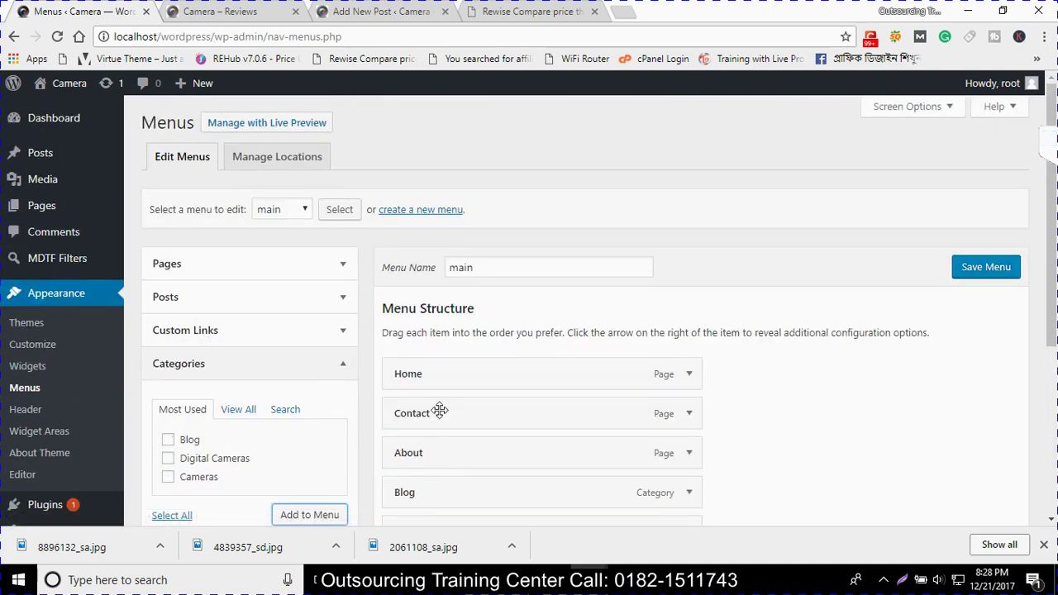
{"action": "scroll", "coordinate": [430, 414], "scroll_direction": "down", "scroll_amount": 3}
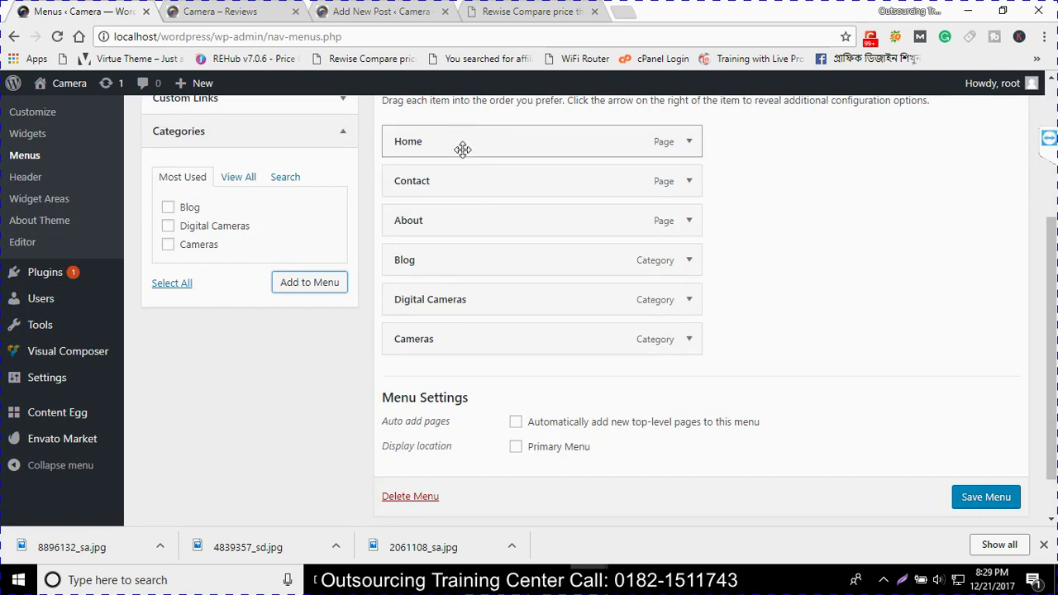
{"action": "left_click_drag", "start_coordinate": [463, 182], "coordinate": [466, 352]}
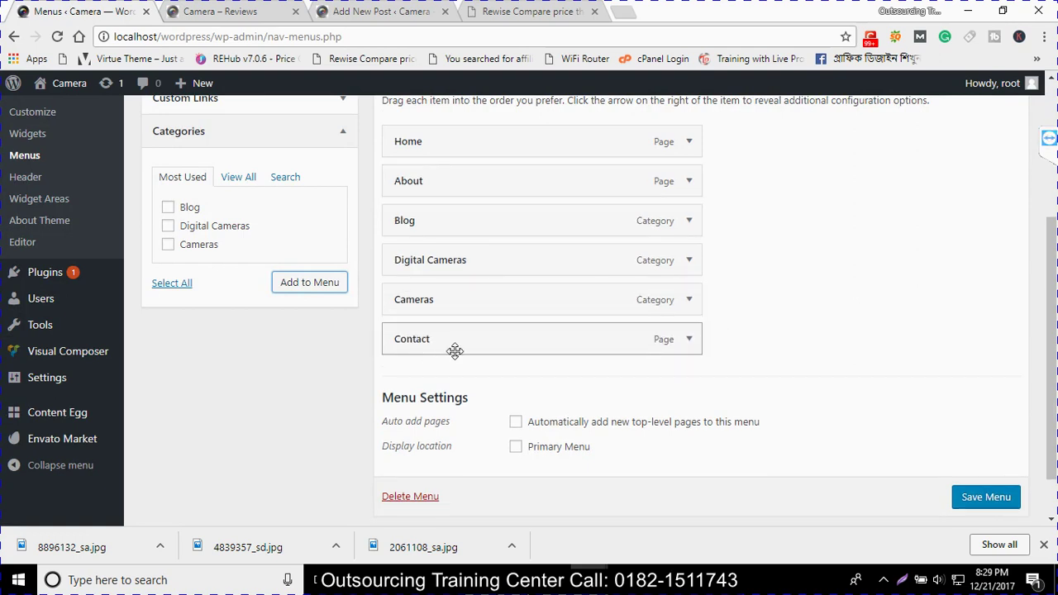
{"action": "left_click_drag", "start_coordinate": [449, 184], "coordinate": [457, 298]}
{"action": "left_click_drag", "start_coordinate": [429, 185], "coordinate": [472, 258]}
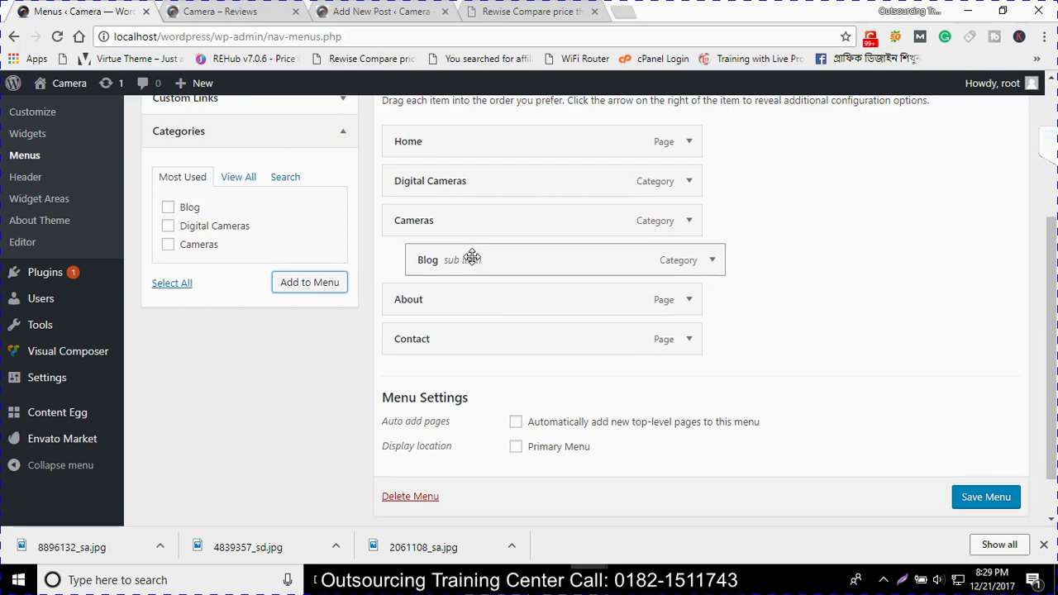
{"action": "left_click", "coordinate": [998, 498]}
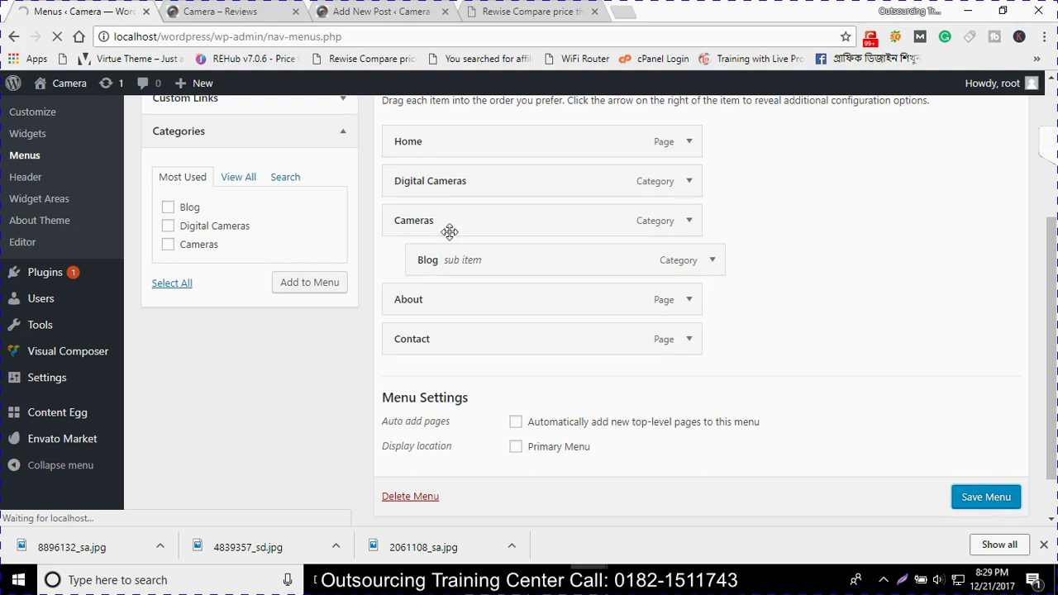
{"action": "left_click_drag", "start_coordinate": [445, 255], "coordinate": [496, 267]}
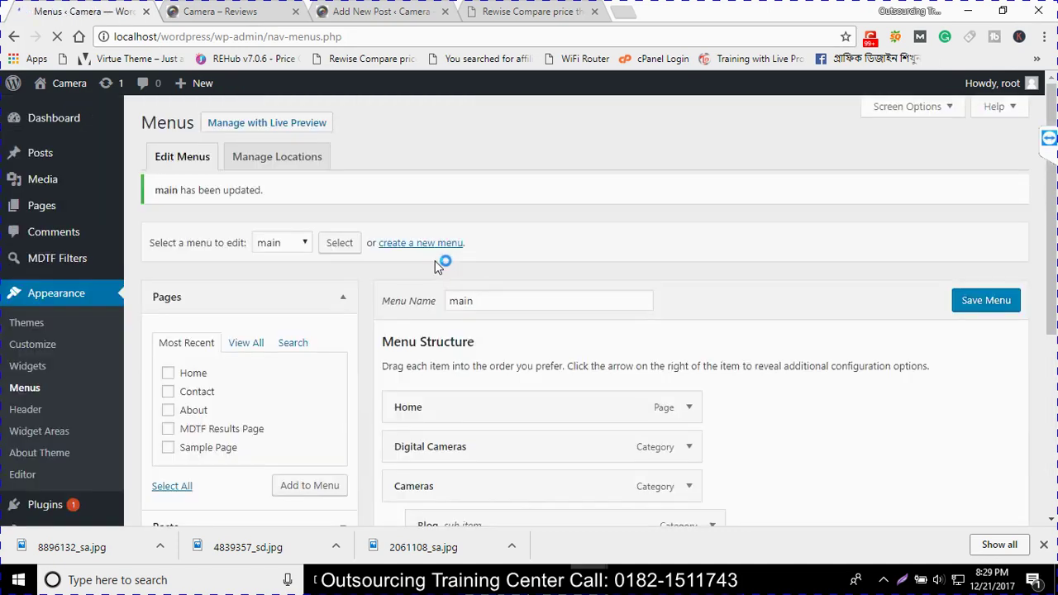
{"action": "left_click", "coordinate": [220, 11]}
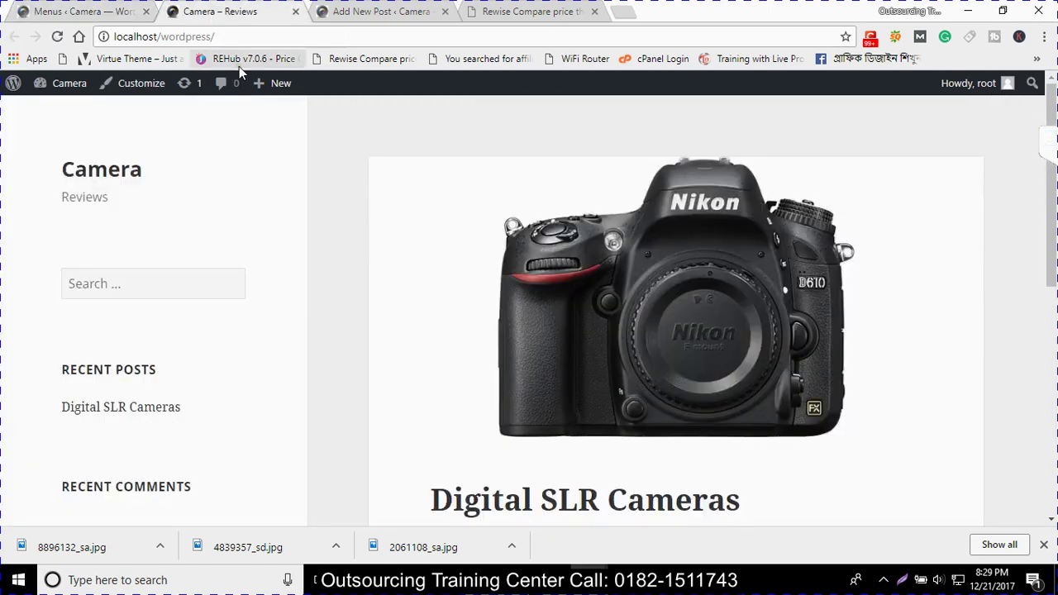
{"action": "key", "text": "F5"}
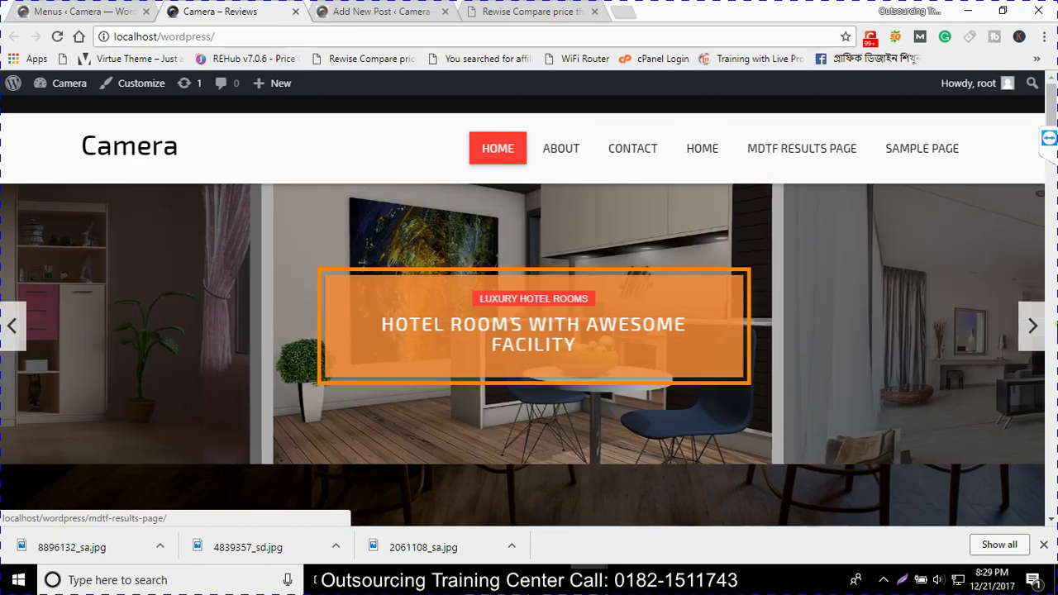
{"action": "scroll", "coordinate": [522, 326], "scroll_direction": "down", "scroll_amount": 4}
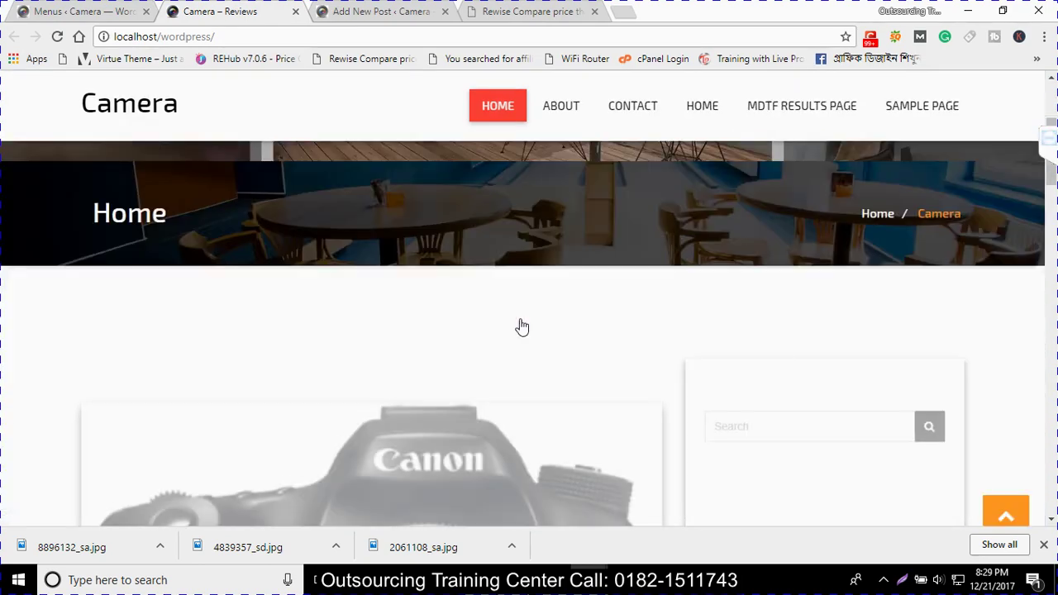
{"action": "scroll", "coordinate": [522, 326], "scroll_direction": "down", "scroll_amount": 3}
{"action": "scroll", "coordinate": [548, 321], "scroll_direction": "down", "scroll_amount": 4}
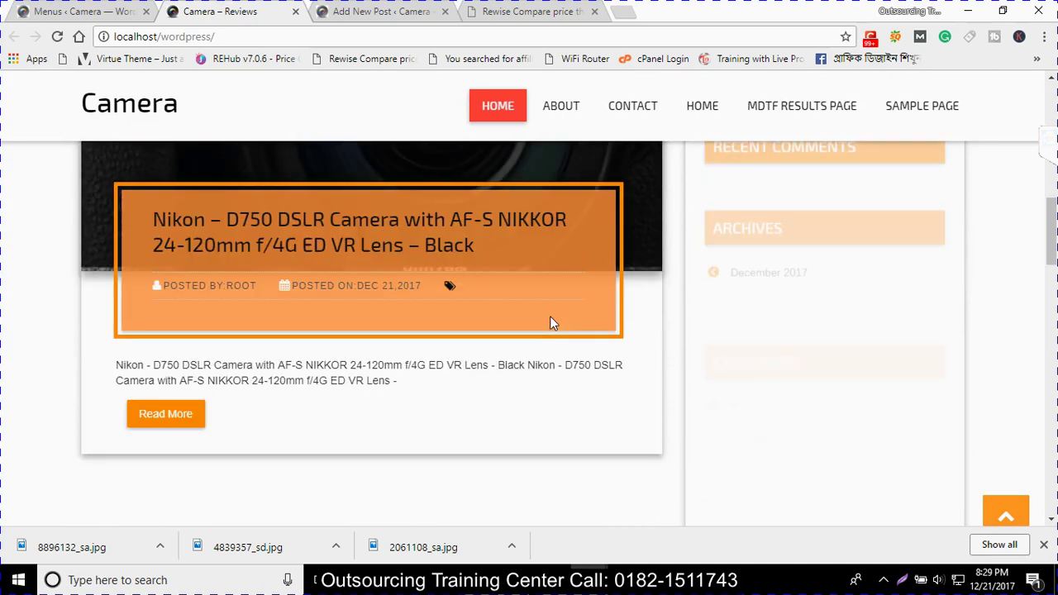
{"action": "scroll", "coordinate": [551, 323], "scroll_direction": "down", "scroll_amount": 3}
{"action": "scroll", "coordinate": [550, 319], "scroll_direction": "down", "scroll_amount": 3}
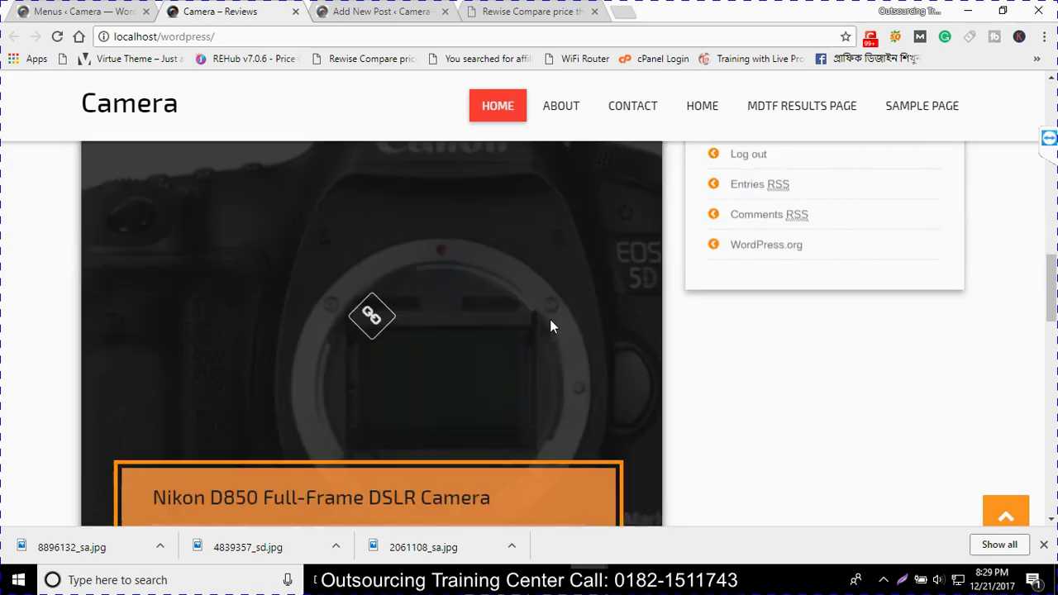
{"action": "scroll", "coordinate": [550, 319], "scroll_direction": "down", "scroll_amount": 2}
{"action": "scroll", "coordinate": [587, 358], "scroll_direction": "down", "scroll_amount": 4}
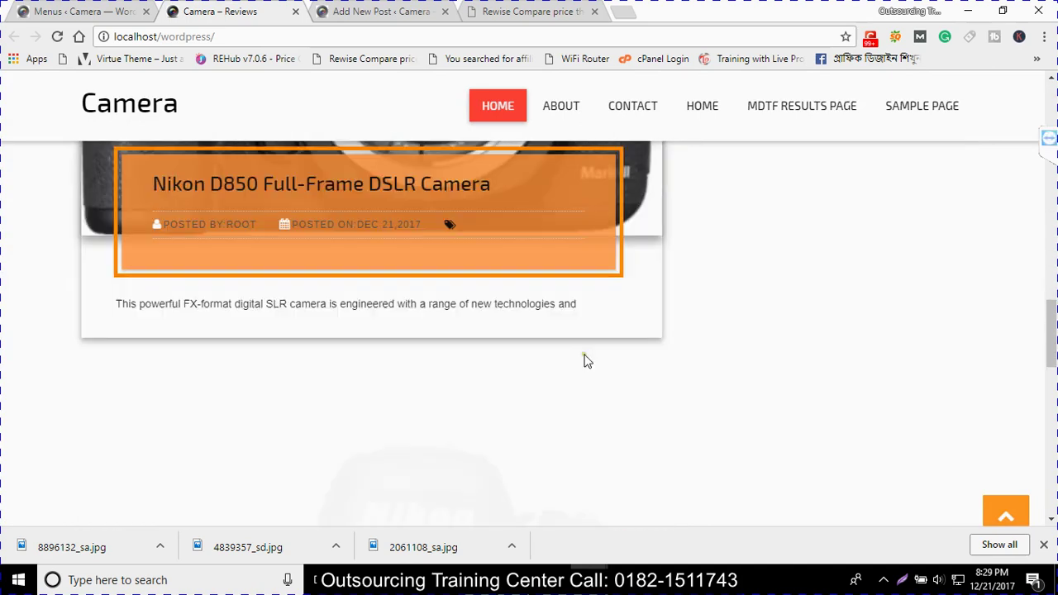
{"action": "scroll", "coordinate": [584, 361], "scroll_direction": "down", "scroll_amount": 7}
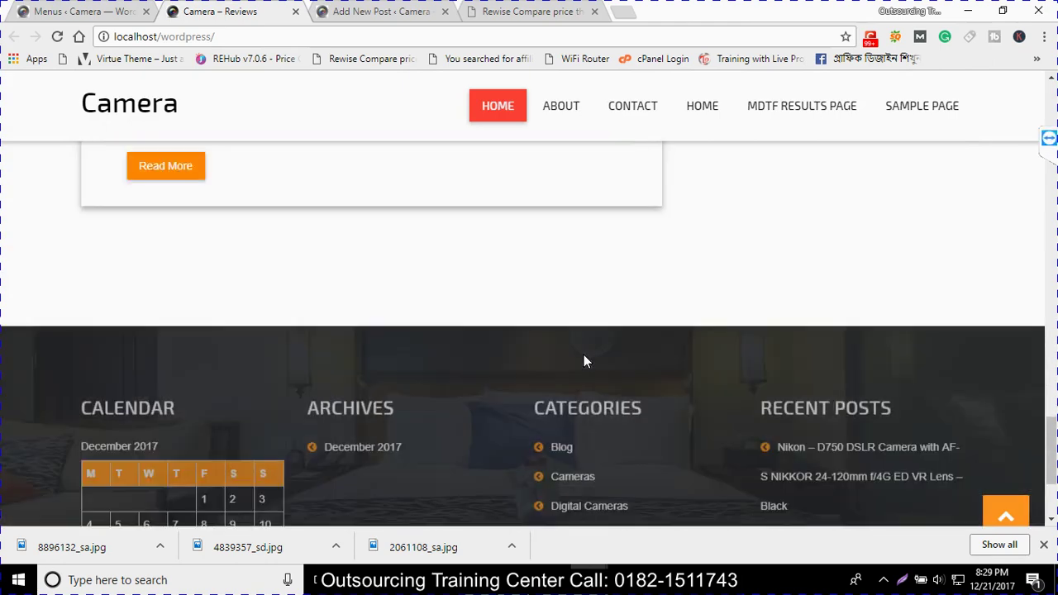
{"action": "scroll", "coordinate": [583, 361], "scroll_direction": "down", "scroll_amount": 3}
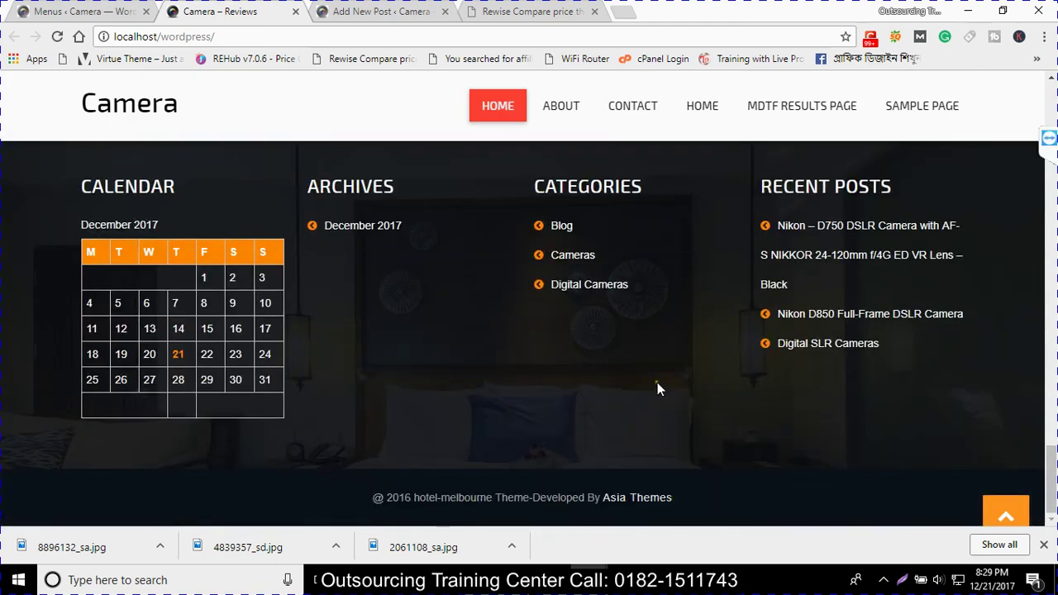
{"action": "scroll", "coordinate": [659, 404], "scroll_direction": "up", "scroll_amount": 5}
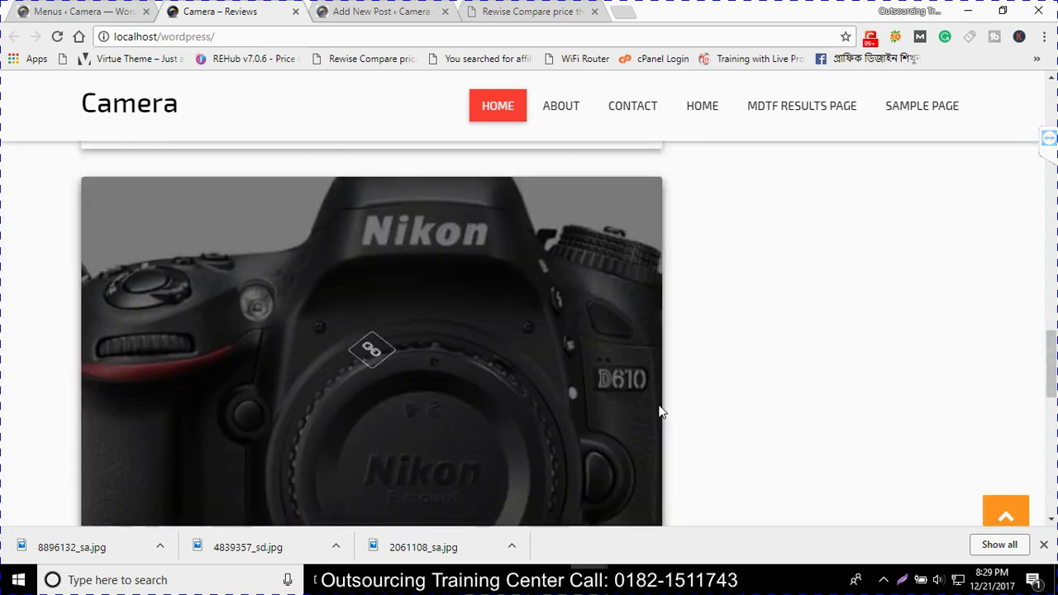
{"action": "scroll", "coordinate": [659, 411], "scroll_direction": "up", "scroll_amount": 5}
{"action": "scroll", "coordinate": [659, 411], "scroll_direction": "up", "scroll_amount": 3}
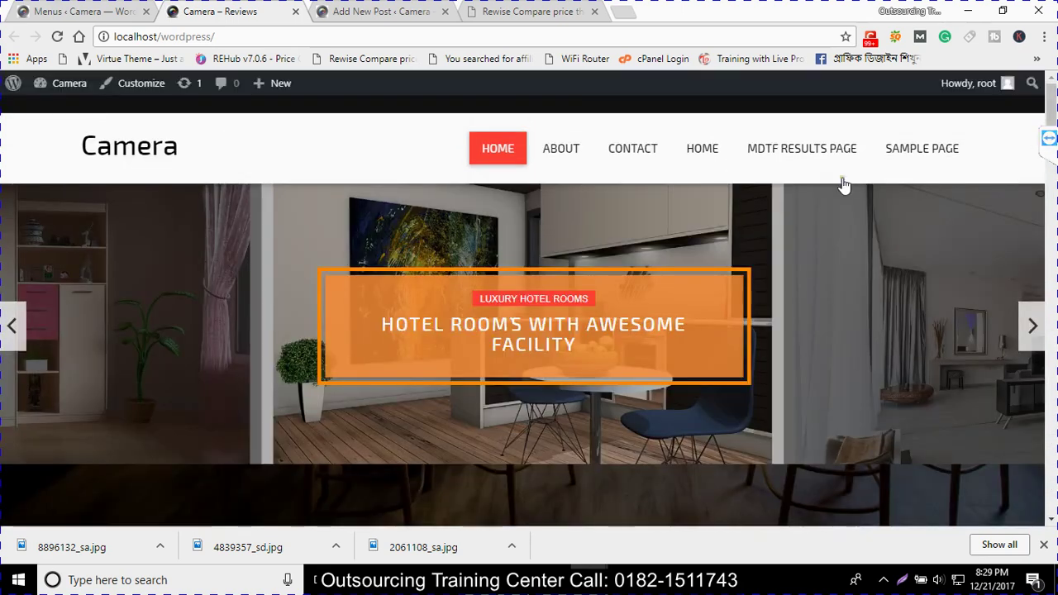
{"action": "left_click", "coordinate": [51, 7]}
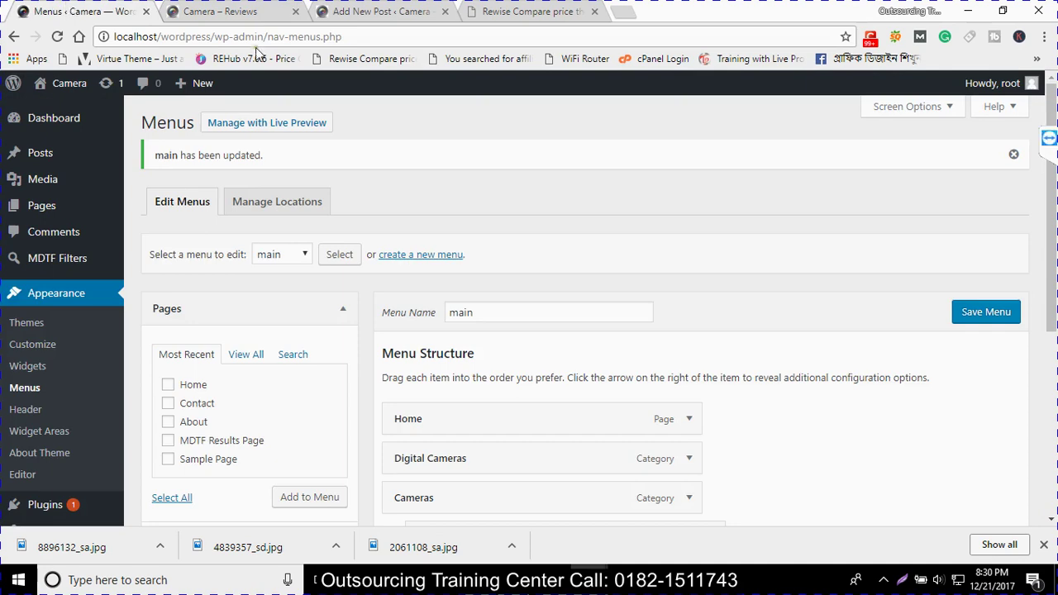
Adjust Blog's position under Cameras, save the menu, and reload the site's front page to check
{"action": "scroll", "coordinate": [574, 413], "scroll_direction": "down", "scroll_amount": 2}
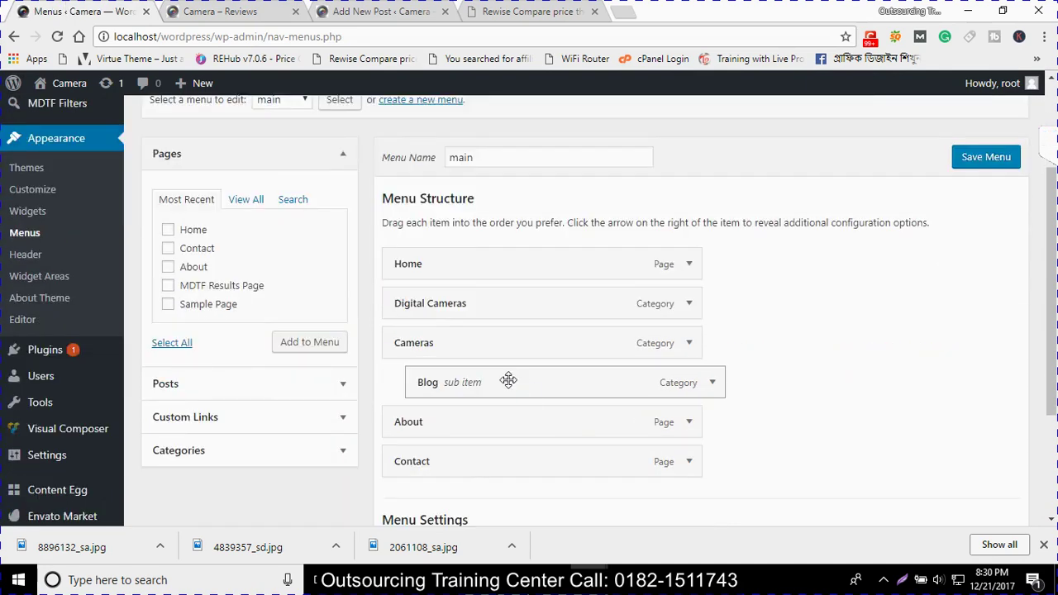
{"action": "left_click_drag", "start_coordinate": [506, 380], "coordinate": [501, 397]}
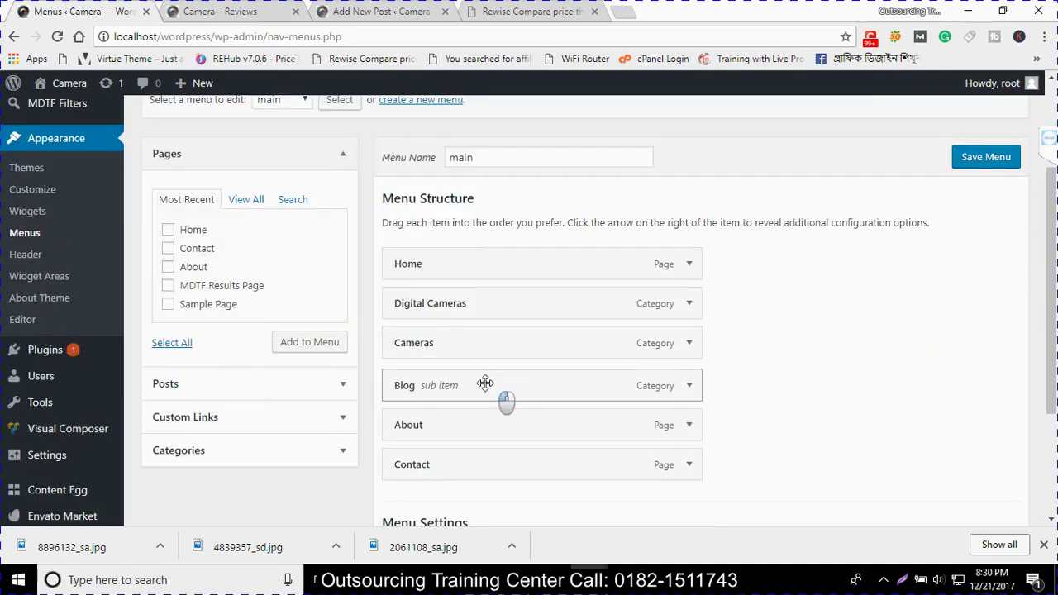
{"action": "left_click", "coordinate": [986, 156]}
{"action": "left_click", "coordinate": [176, 6]}
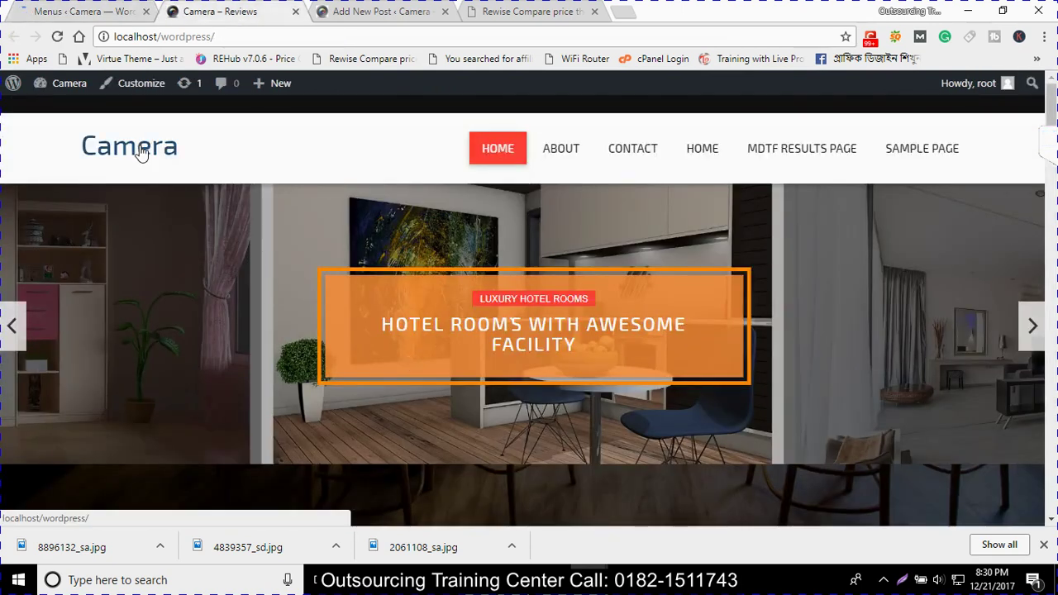
{"action": "left_click", "coordinate": [50, 33]}
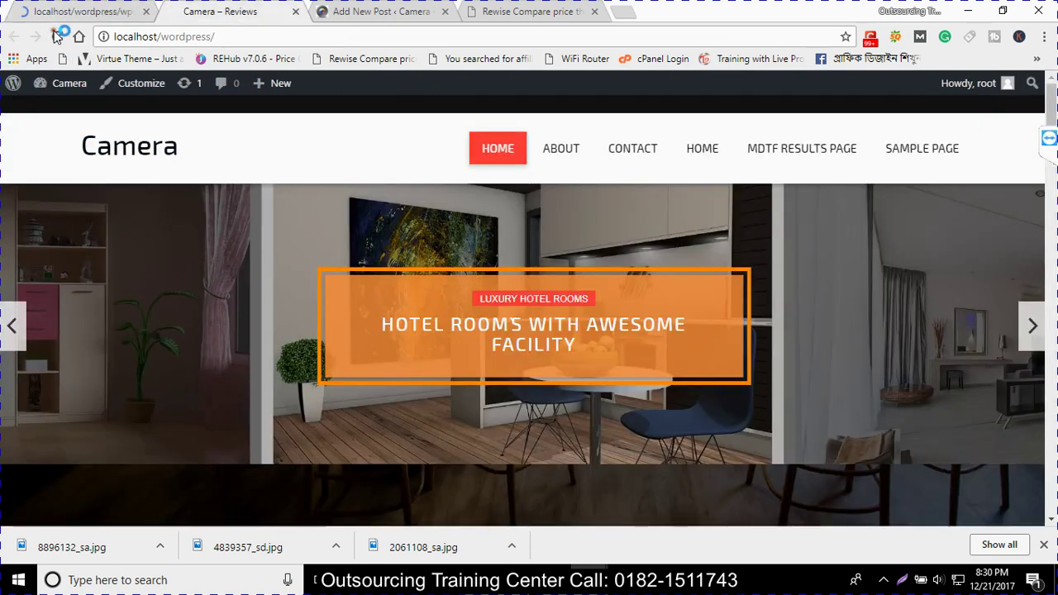
{"action": "key", "text": "ctrl+shift+Tab"}
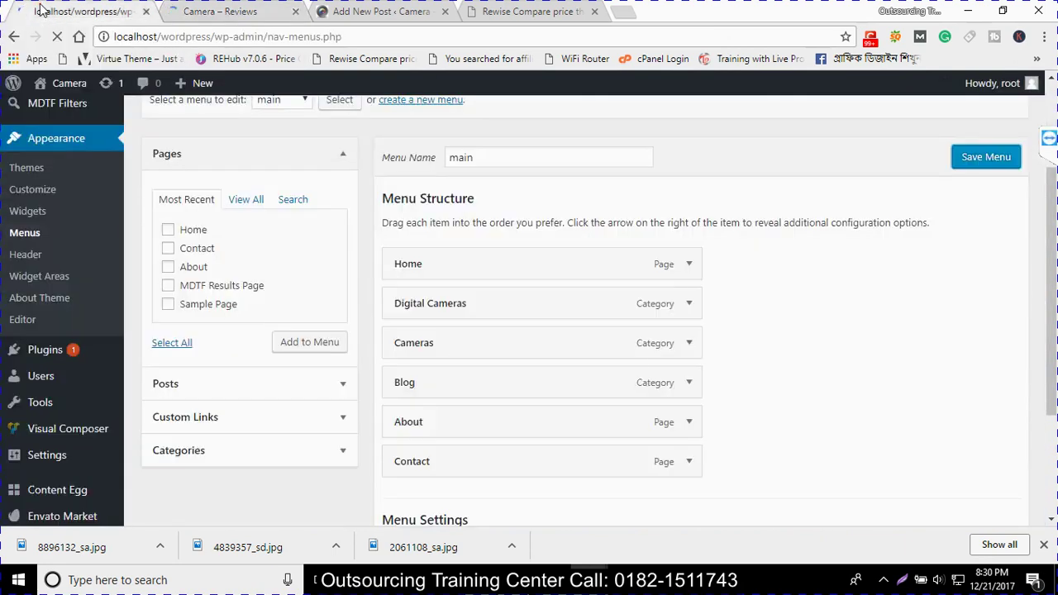
Go to Plugins > Add New and open a new blank browser tab
{"action": "scroll", "coordinate": [457, 382], "scroll_direction": "down", "scroll_amount": 4}
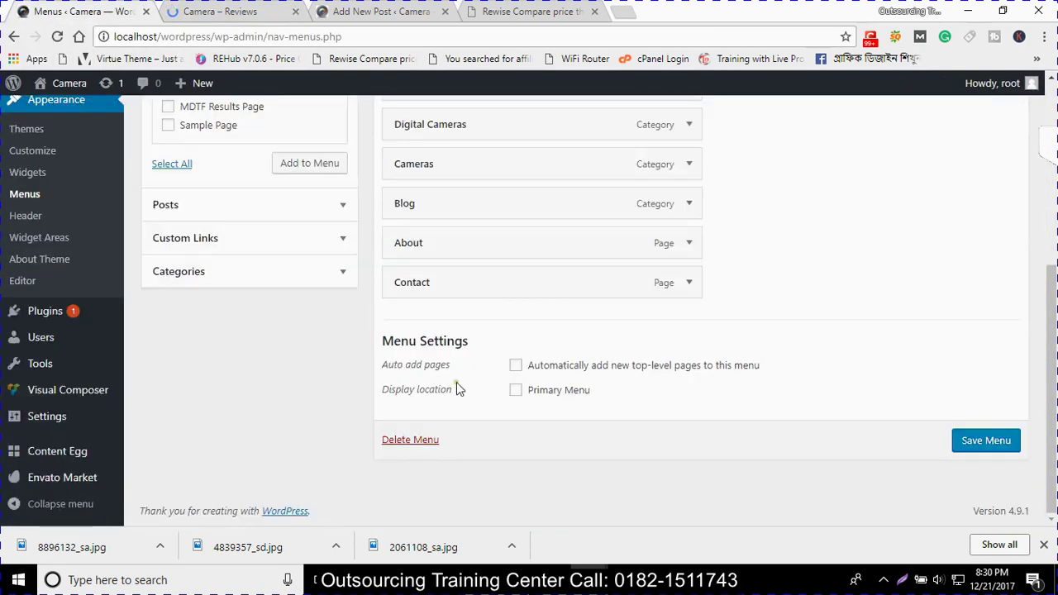
{"action": "scroll", "coordinate": [455, 380], "scroll_direction": "up", "scroll_amount": 2}
{"action": "scroll", "coordinate": [456, 380], "scroll_direction": "down", "scroll_amount": 1}
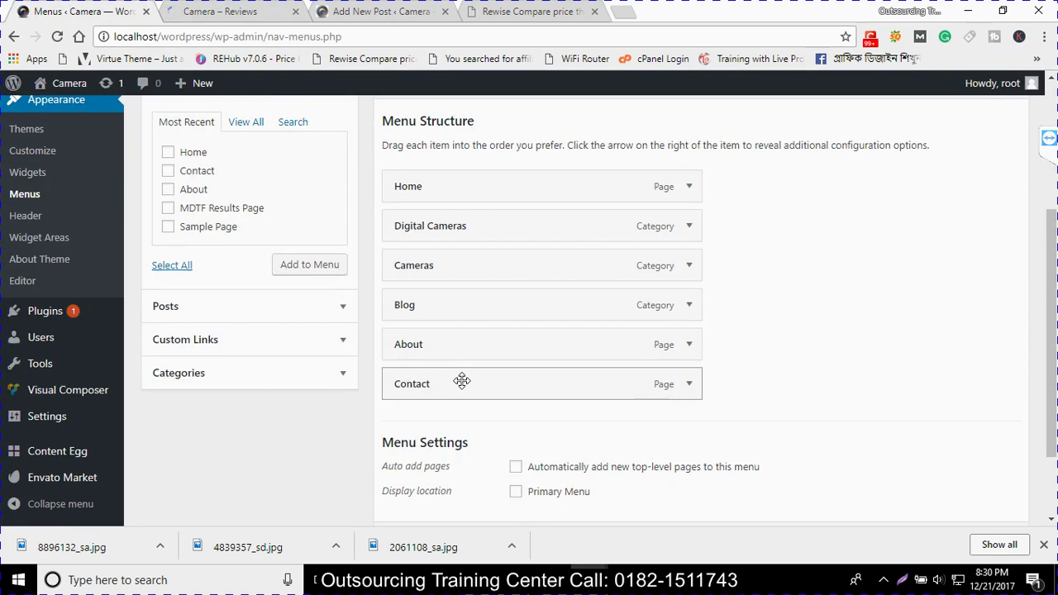
{"action": "mouse_move", "coordinate": [64, 337]}
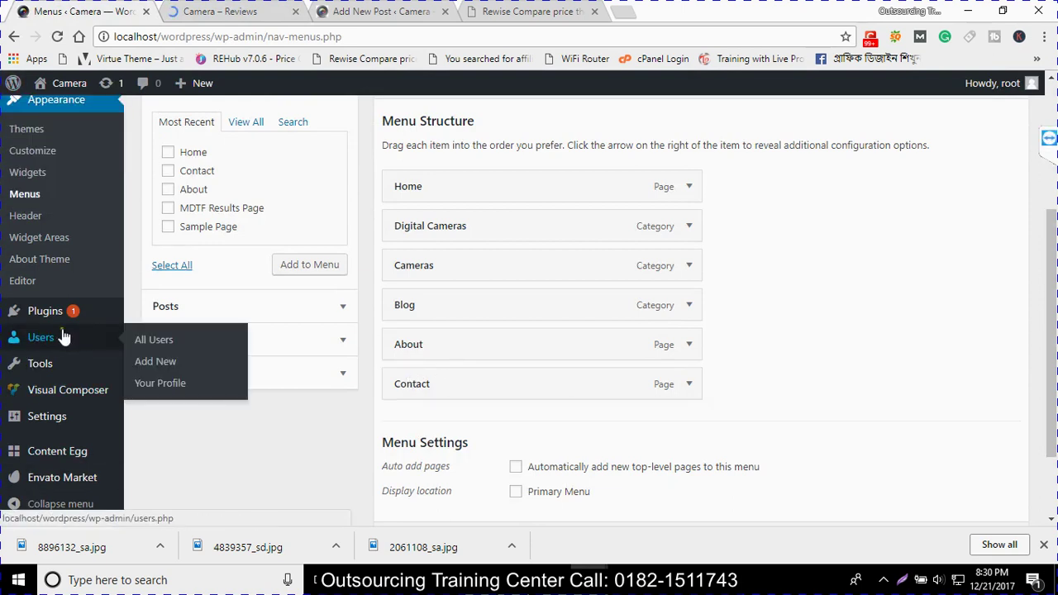
{"action": "left_click", "coordinate": [50, 311]}
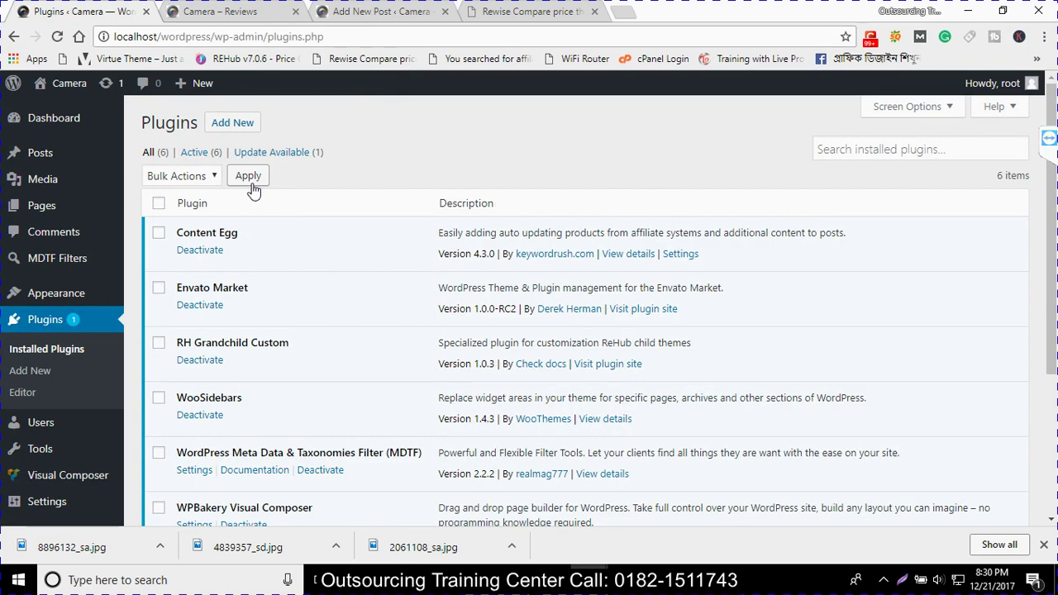
{"action": "scroll", "coordinate": [276, 203], "scroll_direction": "down", "scroll_amount": 3}
{"action": "scroll", "coordinate": [213, 171], "scroll_direction": "up", "scroll_amount": 3}
{"action": "left_click", "coordinate": [235, 122]}
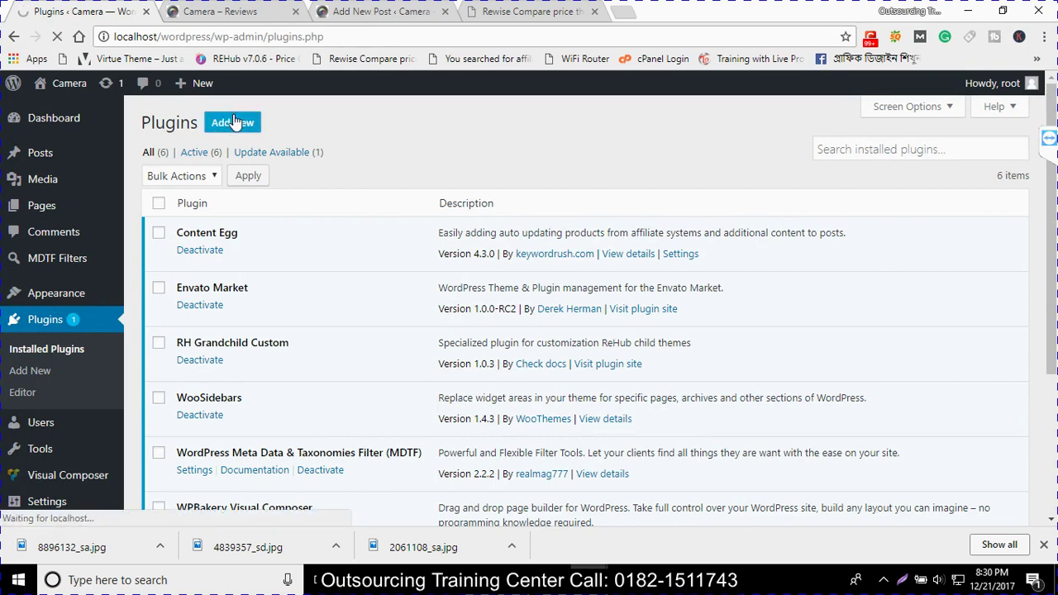
{"action": "left_click", "coordinate": [620, 11]}
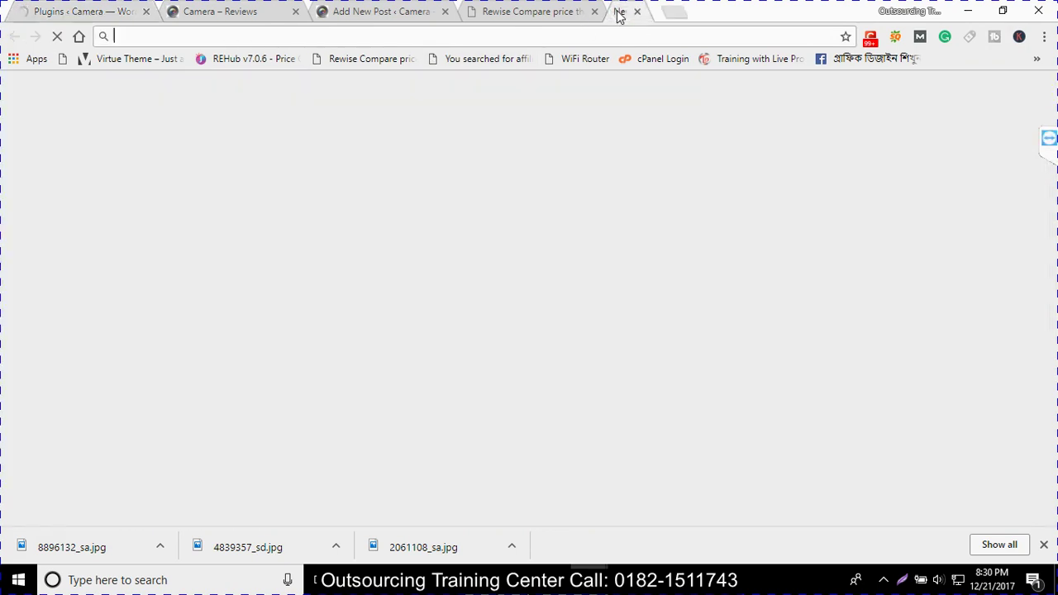
Google 'contact form 7', select the search phrase, and return to the WordPress localhost tab
{"action": "type", "text": "comn"}
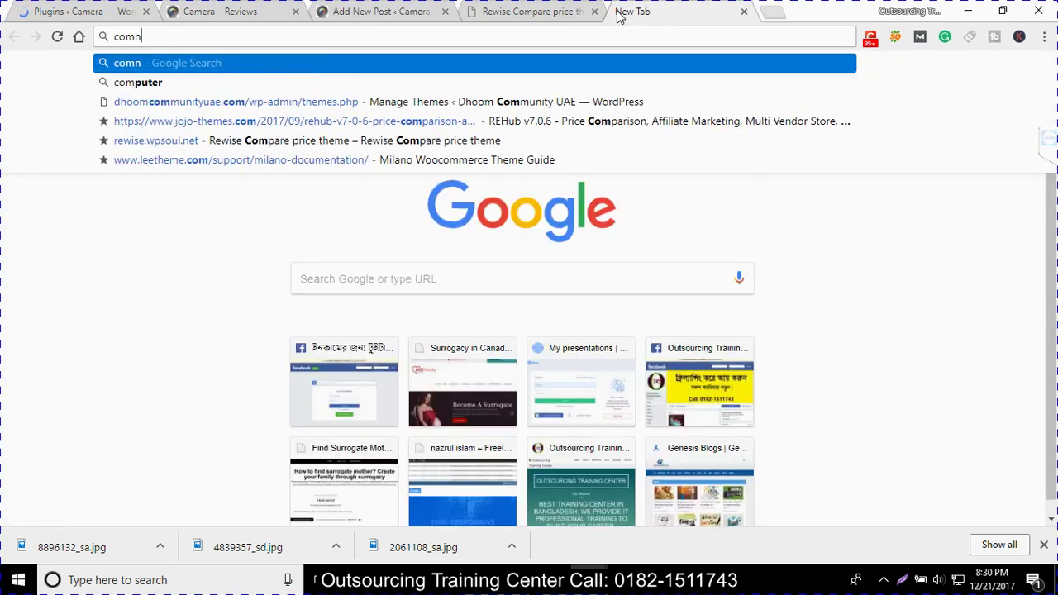
{"action": "key", "text": "BackSpace"}
{"action": "key", "text": "BackSpace"}
{"action": "type", "text": "ntact"}
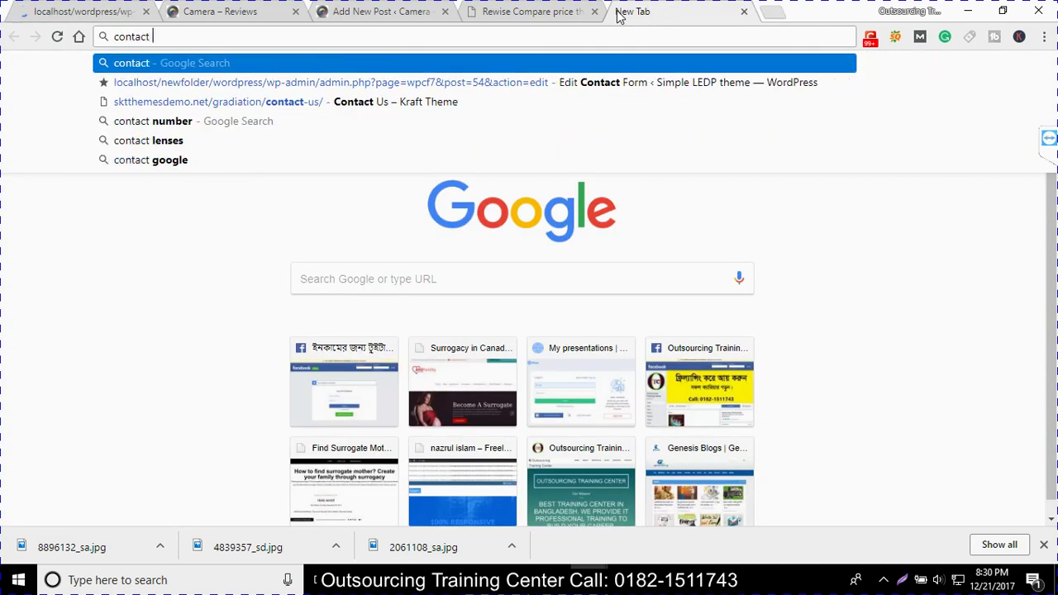
{"action": "type", "text": " fo"}
{"action": "key", "text": "Down"}
{"action": "key", "text": "Return"}
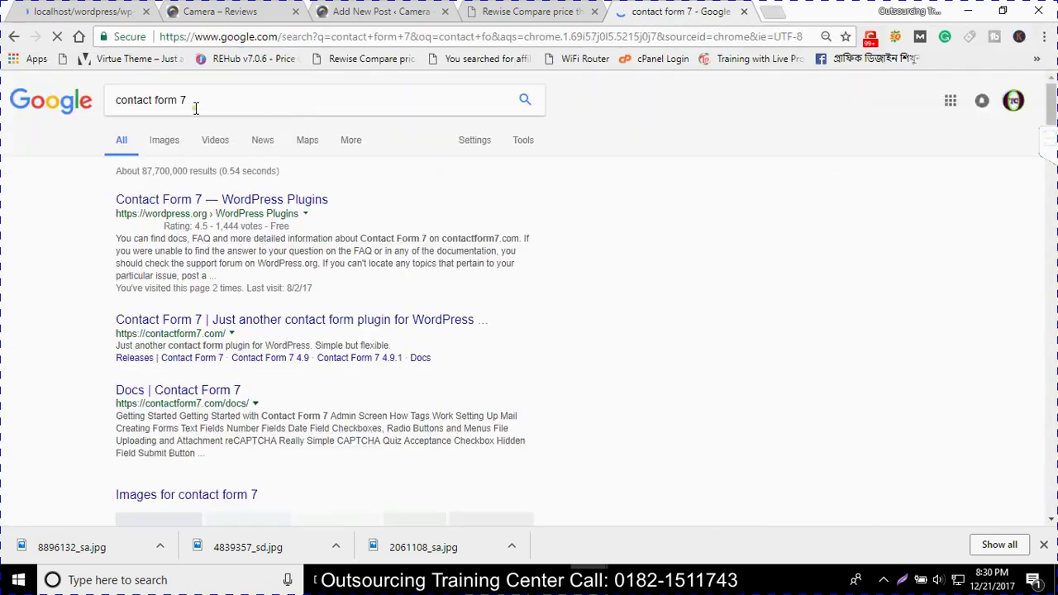
{"action": "triple_click", "coordinate": [196, 100]}
{"action": "key", "text": "ctrl+c"}
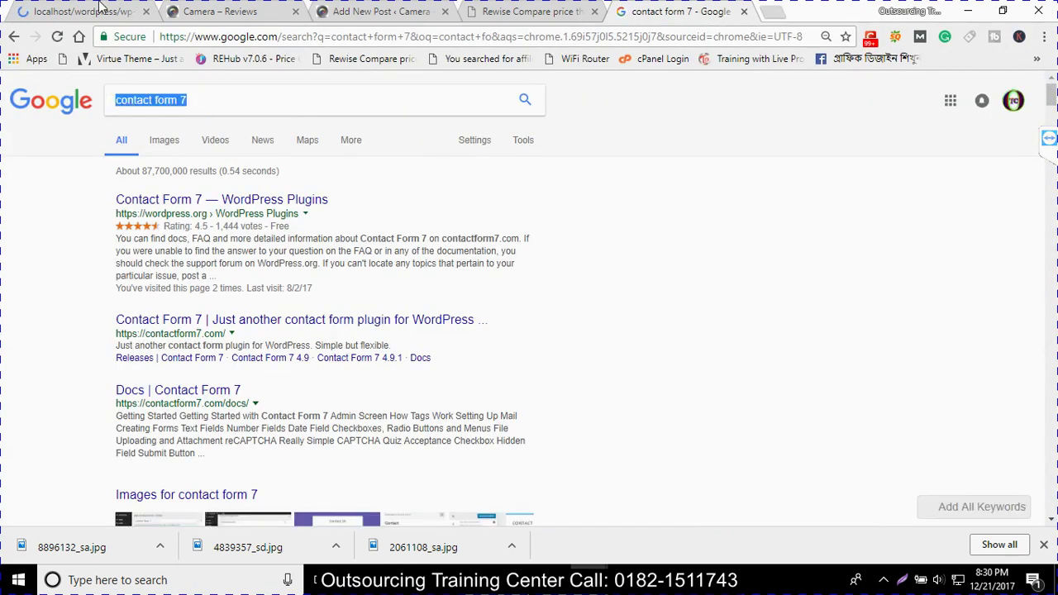
{"action": "left_click", "coordinate": [100, 8]}
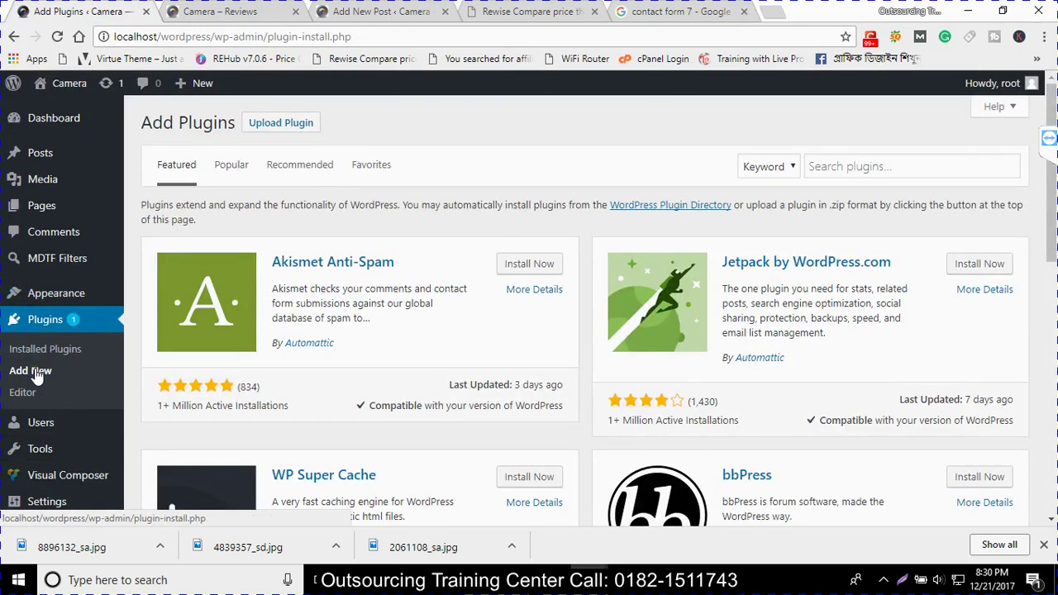
Paste 'contact form 7' into plugin search, install Contact Form 7, then view the Camera front page
{"action": "left_click", "coordinate": [903, 168]}
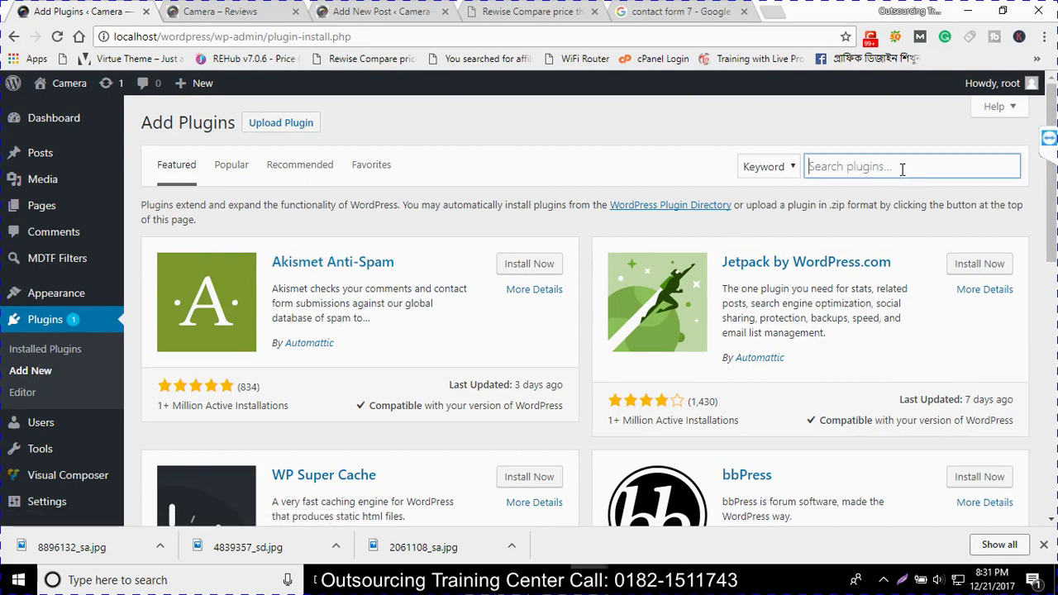
{"action": "key", "text": "ctrl+v"}
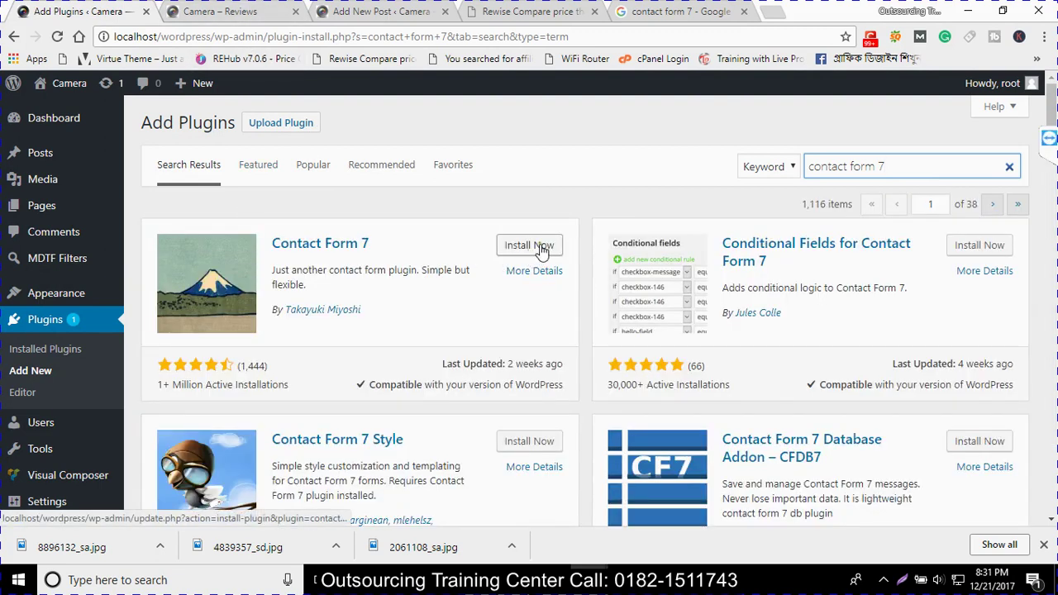
{"action": "left_click", "coordinate": [539, 248]}
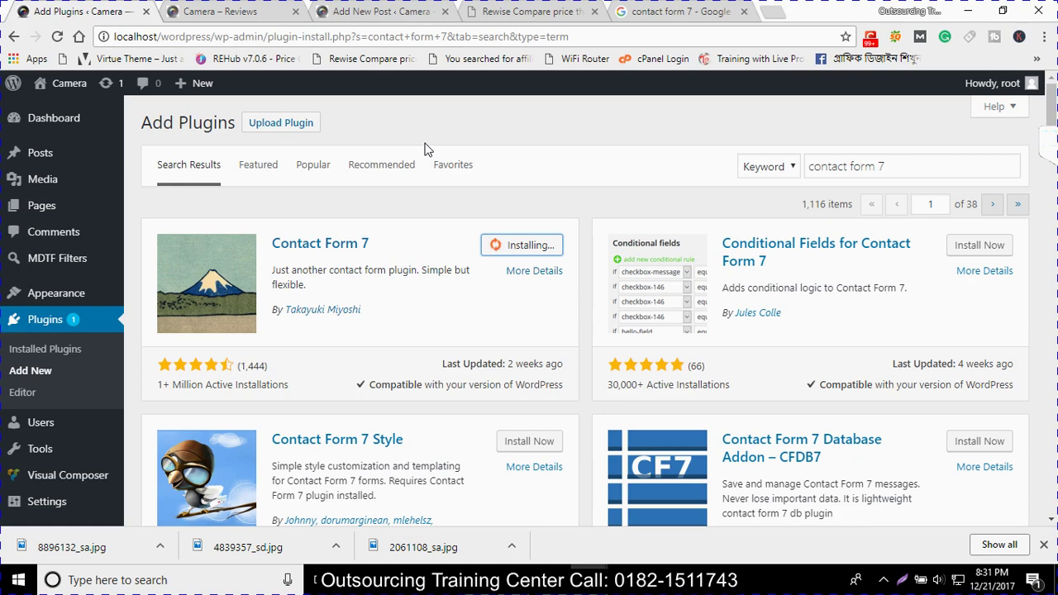
{"action": "left_click", "coordinate": [221, 11]}
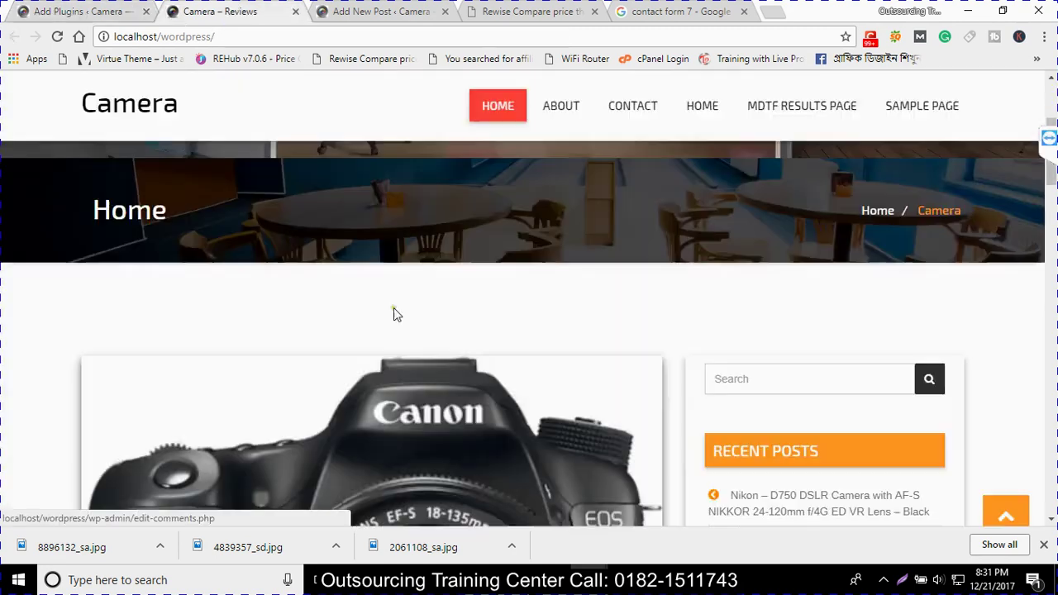
Browse the Camera front page, then return to Add Plugins where Contact Form 7 shows Activate
{"action": "scroll", "coordinate": [394, 312], "scroll_direction": "down", "scroll_amount": 1}
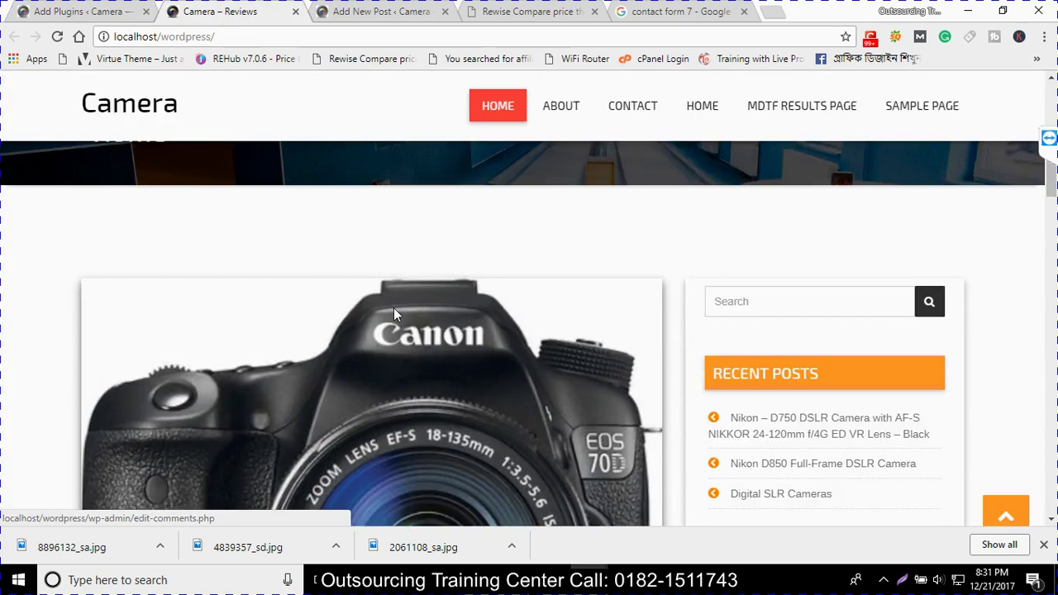
{"action": "scroll", "coordinate": [509, 328], "scroll_direction": "down", "scroll_amount": 10}
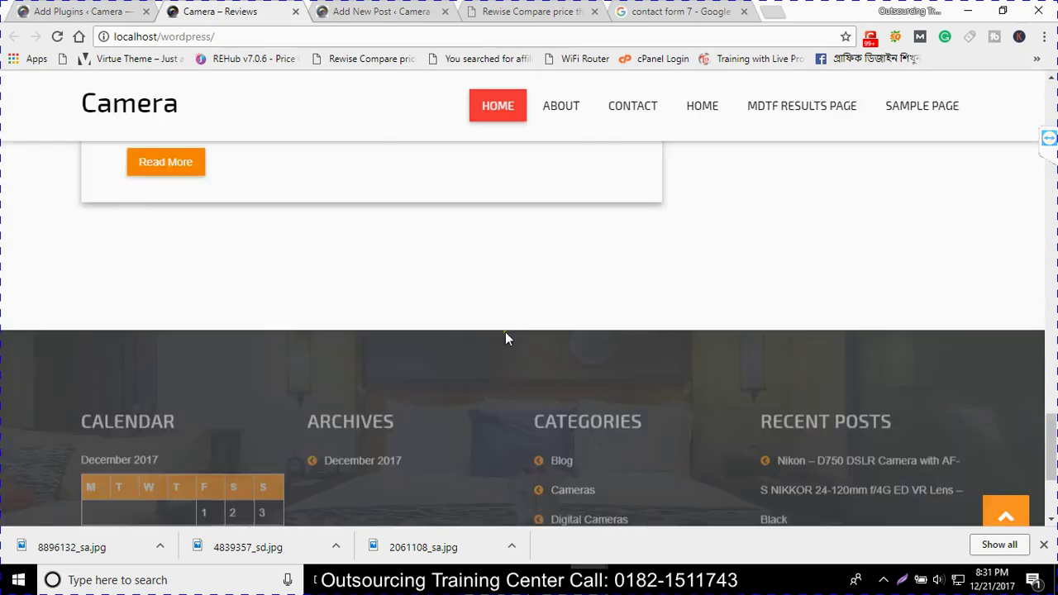
{"action": "scroll", "coordinate": [505, 339], "scroll_direction": "down", "scroll_amount": 2}
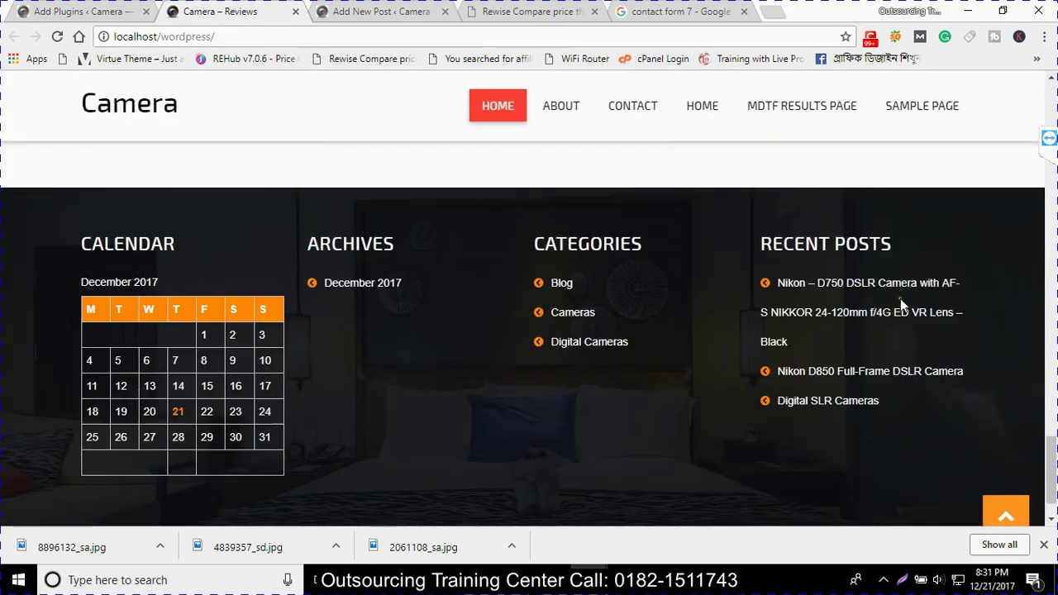
{"action": "scroll", "coordinate": [900, 298], "scroll_direction": "up", "scroll_amount": 12}
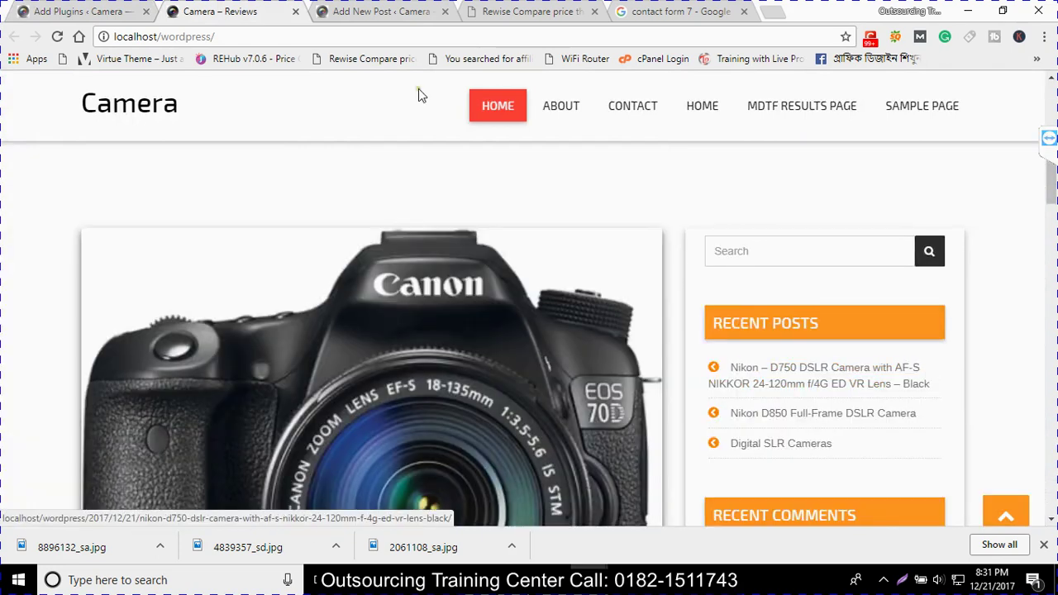
{"action": "left_click", "coordinate": [75, 10]}
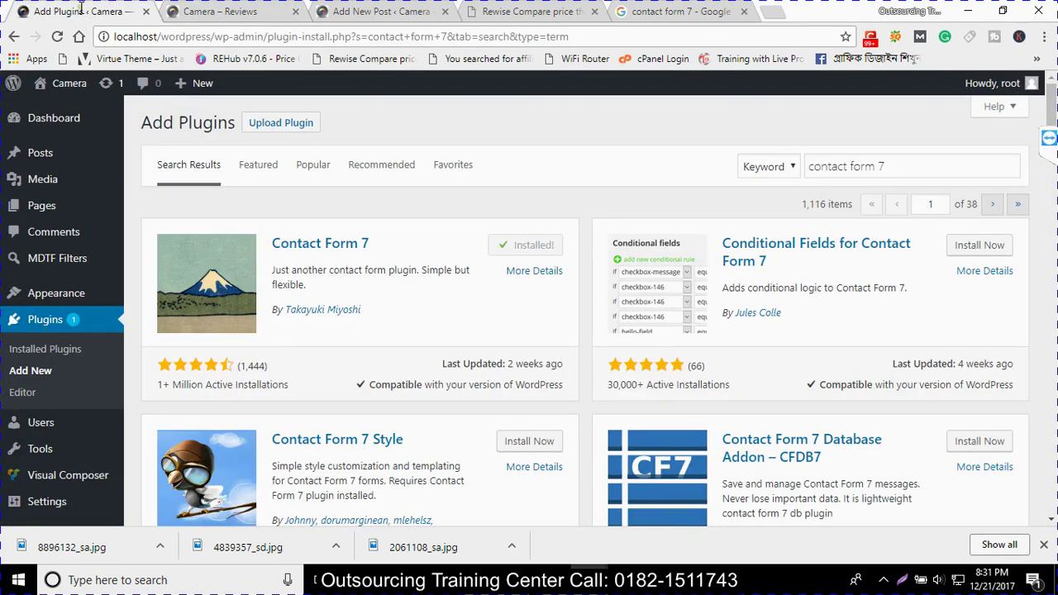
{"action": "left_click", "coordinate": [533, 246]}
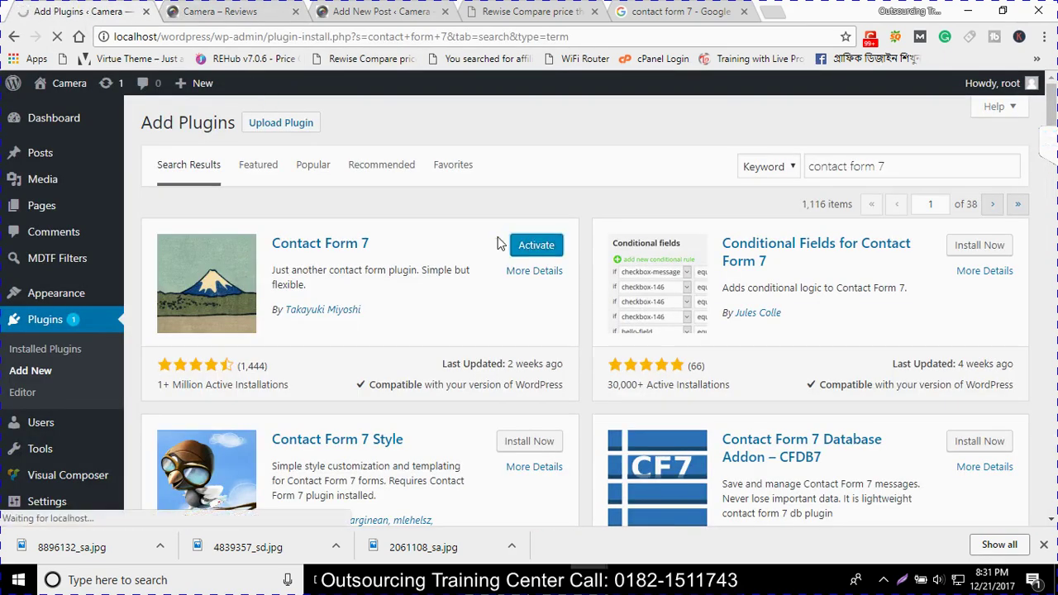
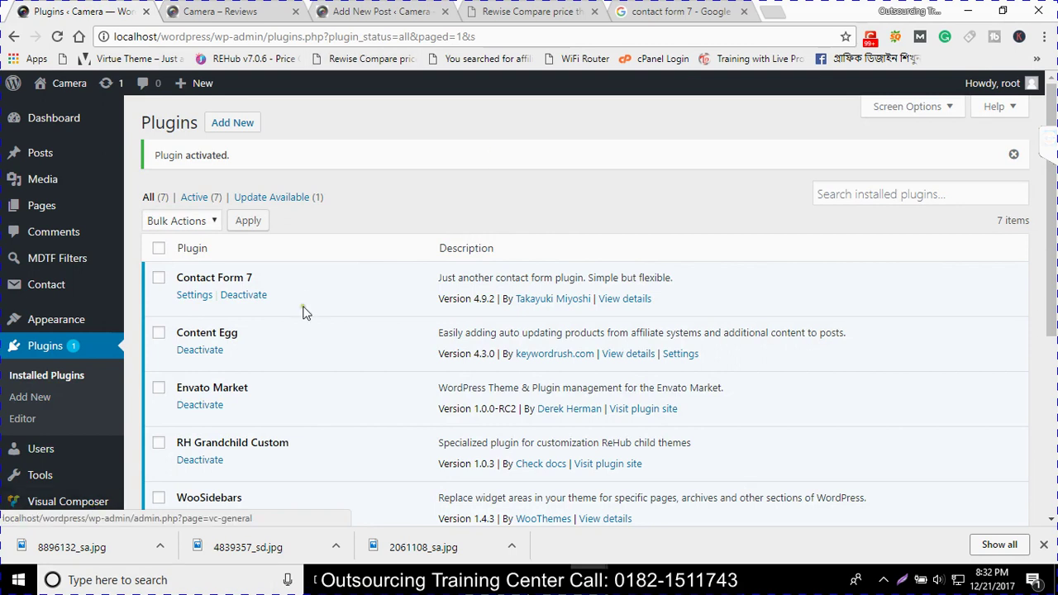
Copy the Contact form 1 shortcode from Contact Form 7 and bring up the Pages list
{"action": "left_click", "coordinate": [197, 301]}
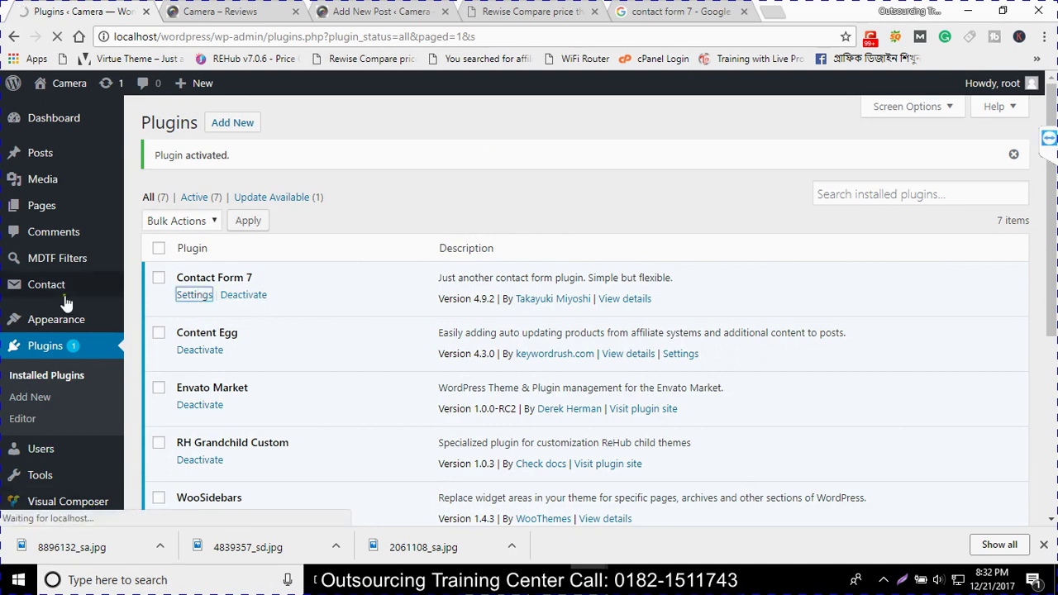
{"action": "mouse_move", "coordinate": [52, 286]}
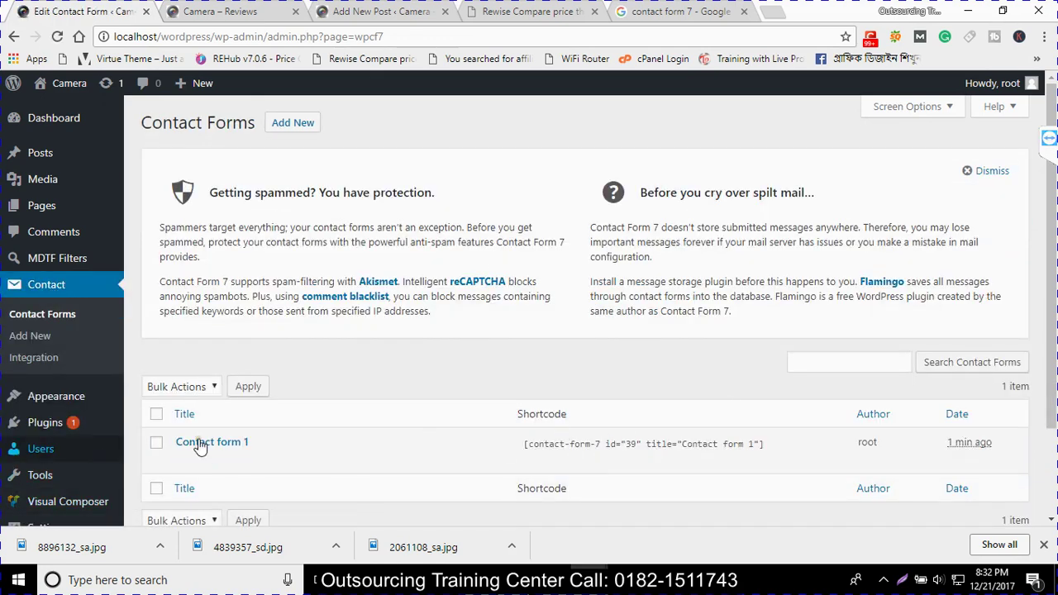
{"action": "scroll", "coordinate": [330, 380], "scroll_direction": "down", "scroll_amount": 2}
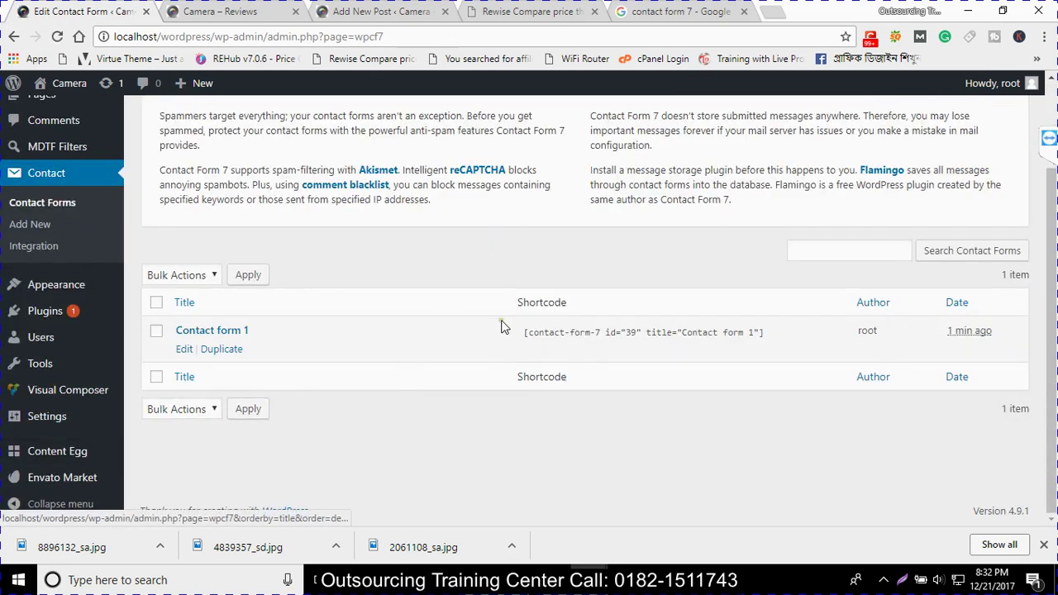
{"action": "left_click", "coordinate": [780, 333]}
{"action": "key", "text": "ctrl+c"}
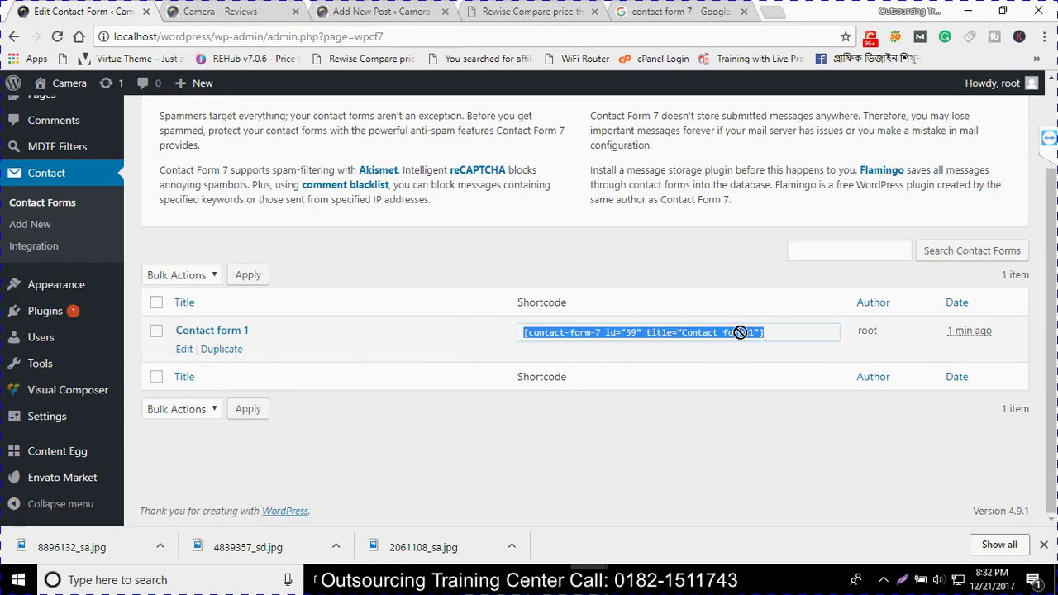
{"action": "scroll", "coordinate": [248, 314], "scroll_direction": "up", "scroll_amount": 2}
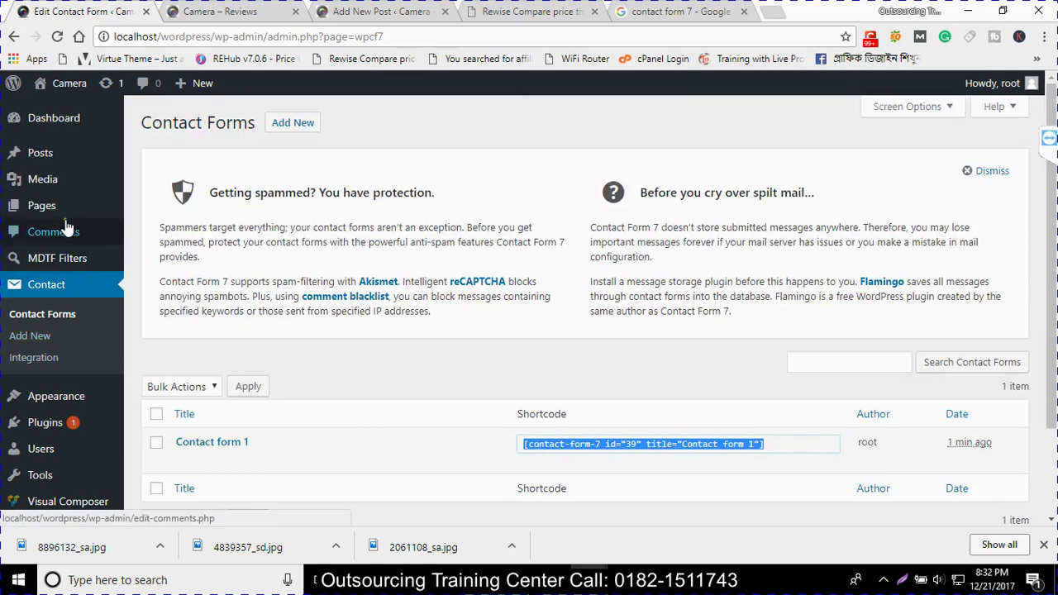
{"action": "left_click", "coordinate": [47, 210]}
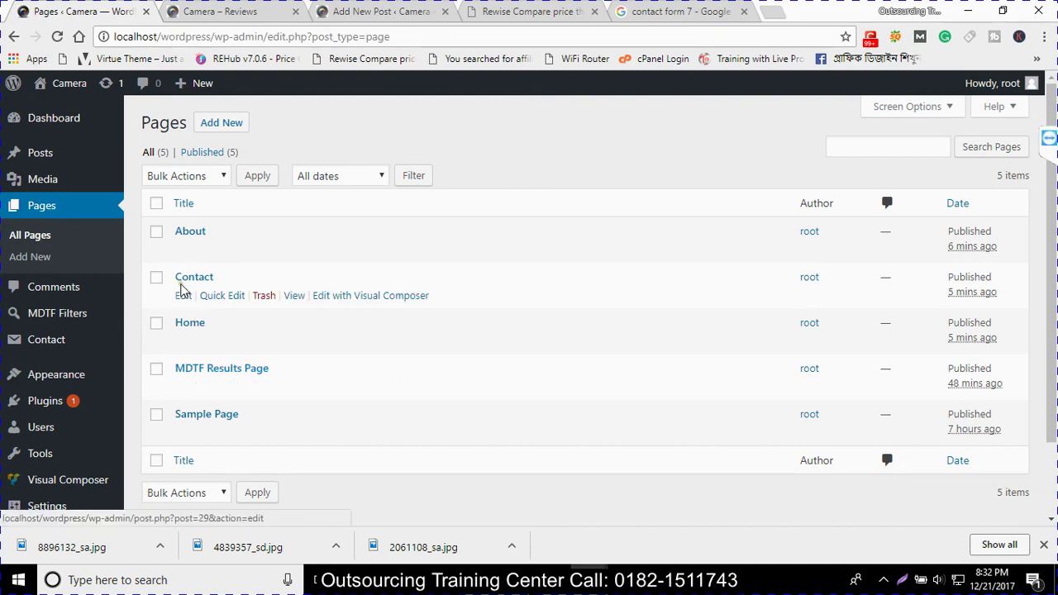
Paste the Contact form 1 shortcode into the Contact page, update it, and open it live
{"action": "left_click", "coordinate": [182, 295]}
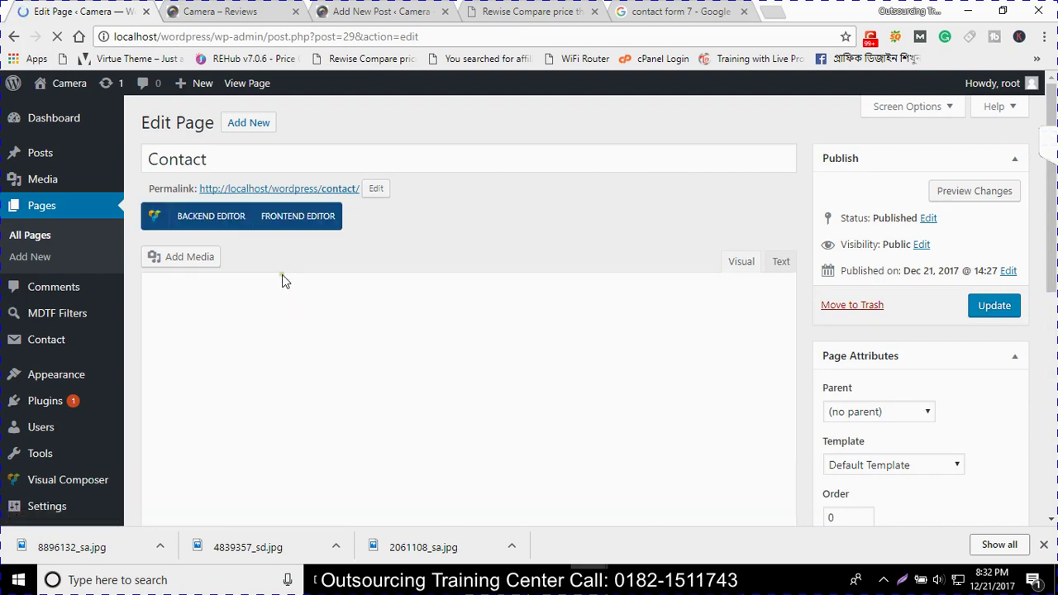
{"action": "left_click", "coordinate": [275, 296]}
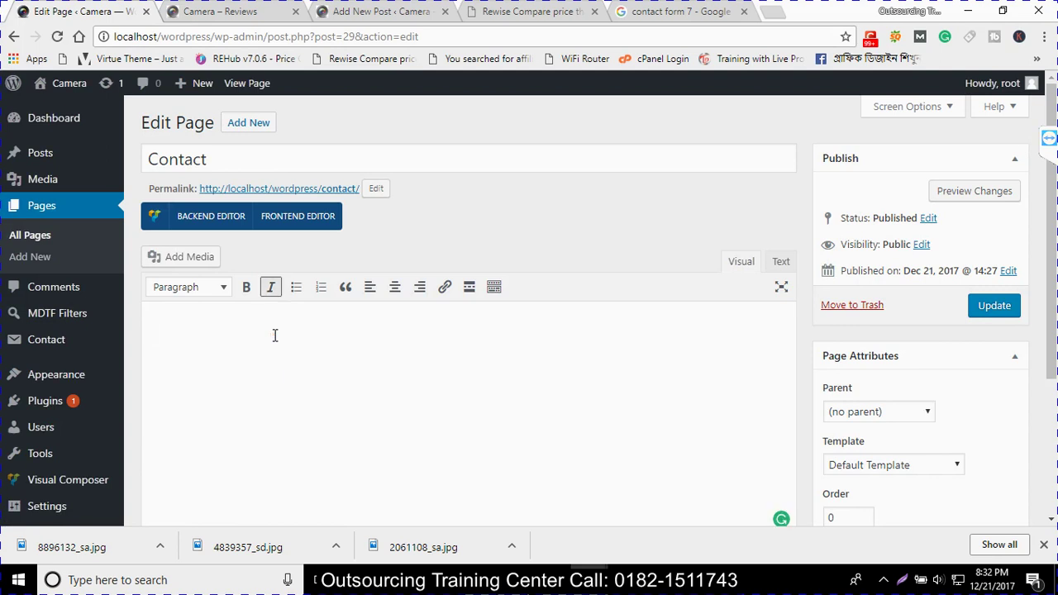
{"action": "key", "text": "ctrl+v"}
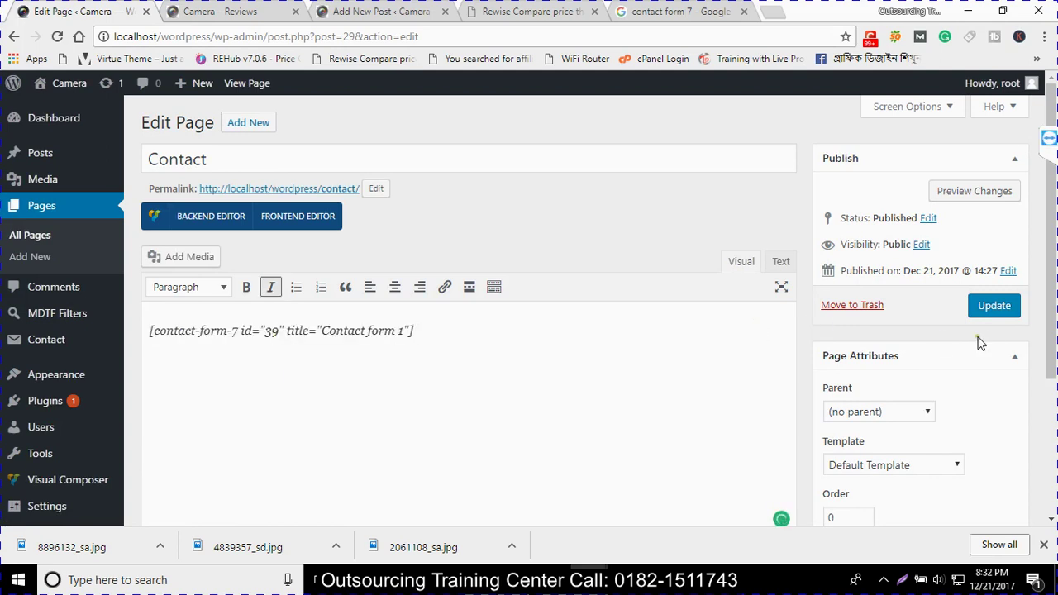
{"action": "left_click", "coordinate": [996, 308]}
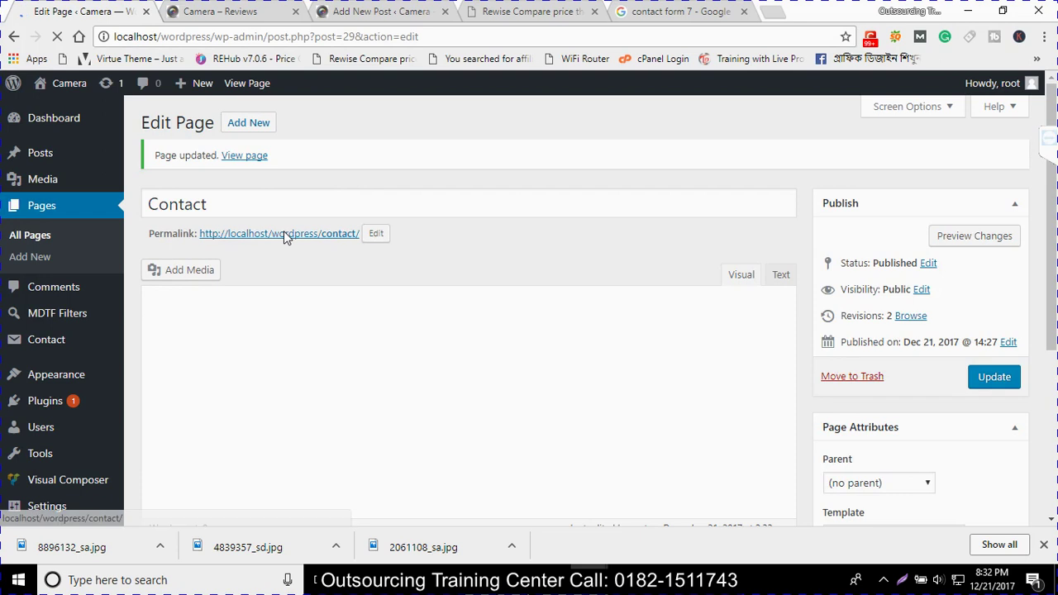
{"action": "middle_click", "coordinate": [284, 231]}
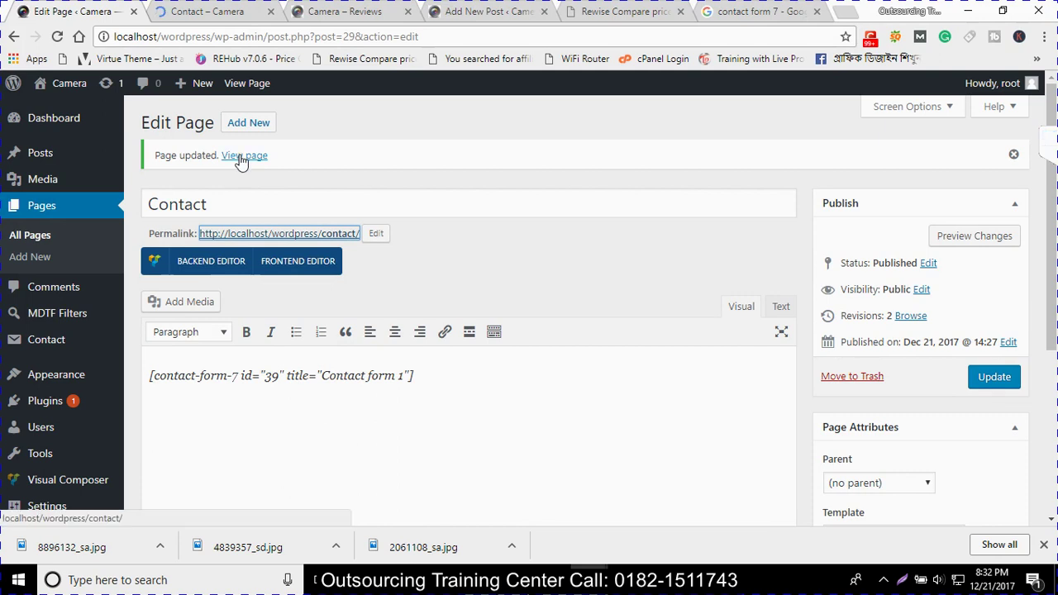
Test the Name, Email, Subject and Message fields on the live Contact page
{"action": "left_click", "coordinate": [203, 8]}
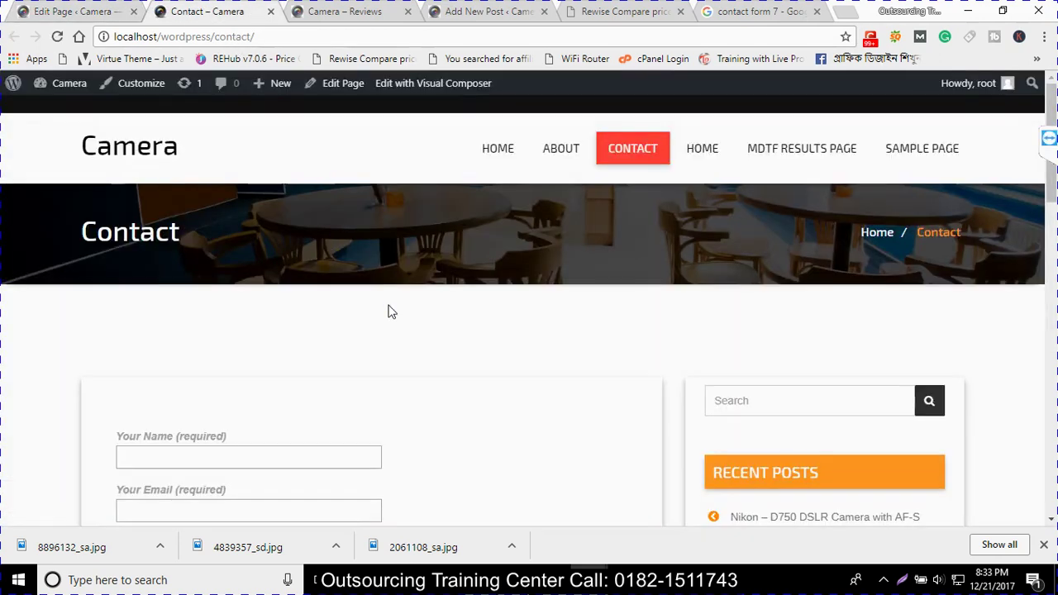
{"action": "scroll", "coordinate": [390, 310], "scroll_direction": "down", "scroll_amount": 4}
{"action": "scroll", "coordinate": [194, 248], "scroll_direction": "up", "scroll_amount": 1}
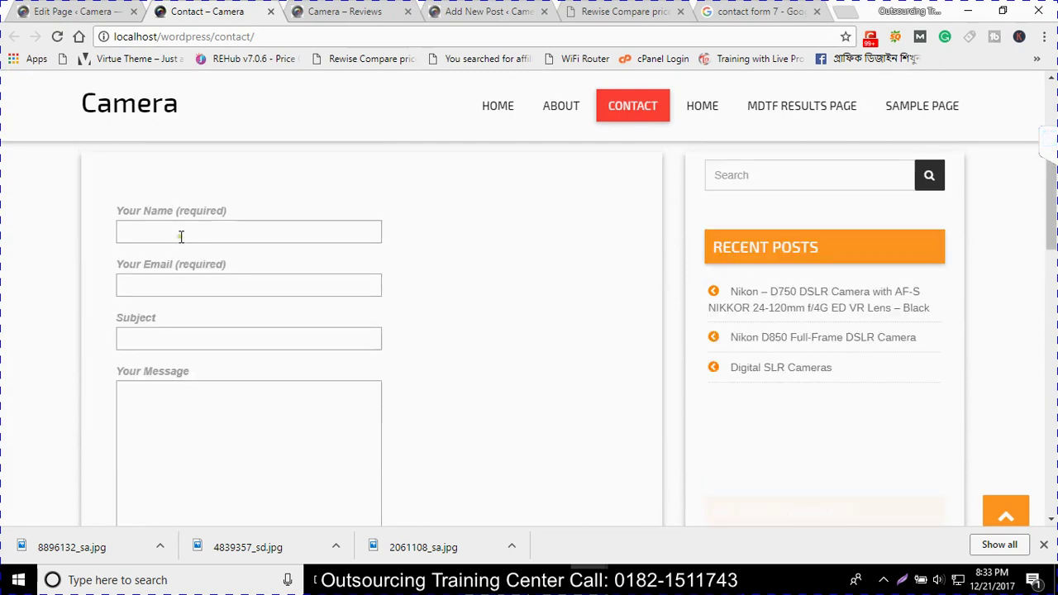
{"action": "left_click", "coordinate": [182, 235]}
{"action": "left_click", "coordinate": [173, 289]}
{"action": "left_click", "coordinate": [168, 341]}
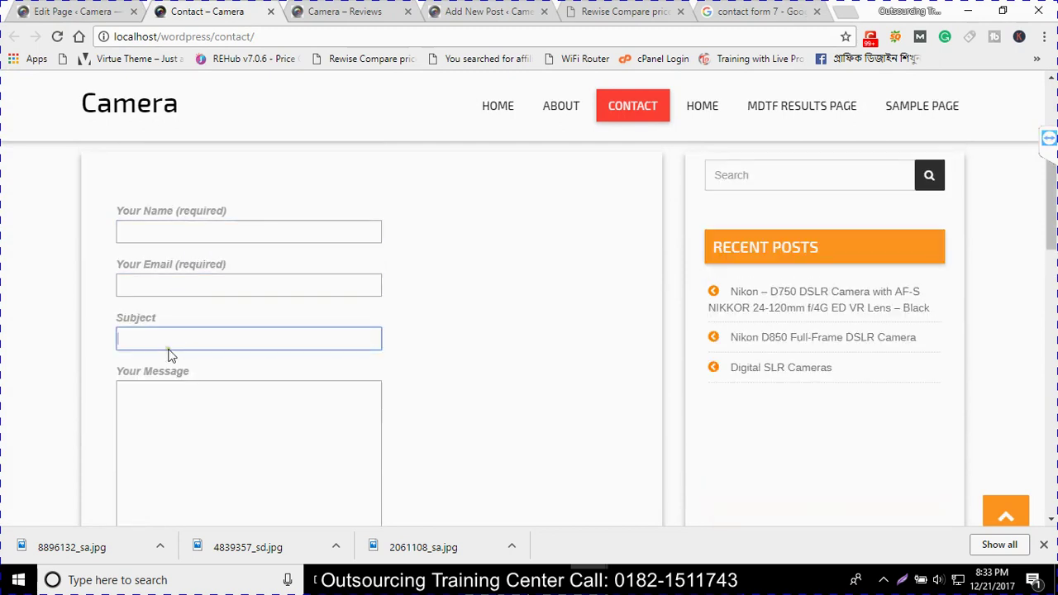
{"action": "scroll", "coordinate": [170, 355], "scroll_direction": "down", "scroll_amount": 1}
{"action": "left_click", "coordinate": [173, 415]}
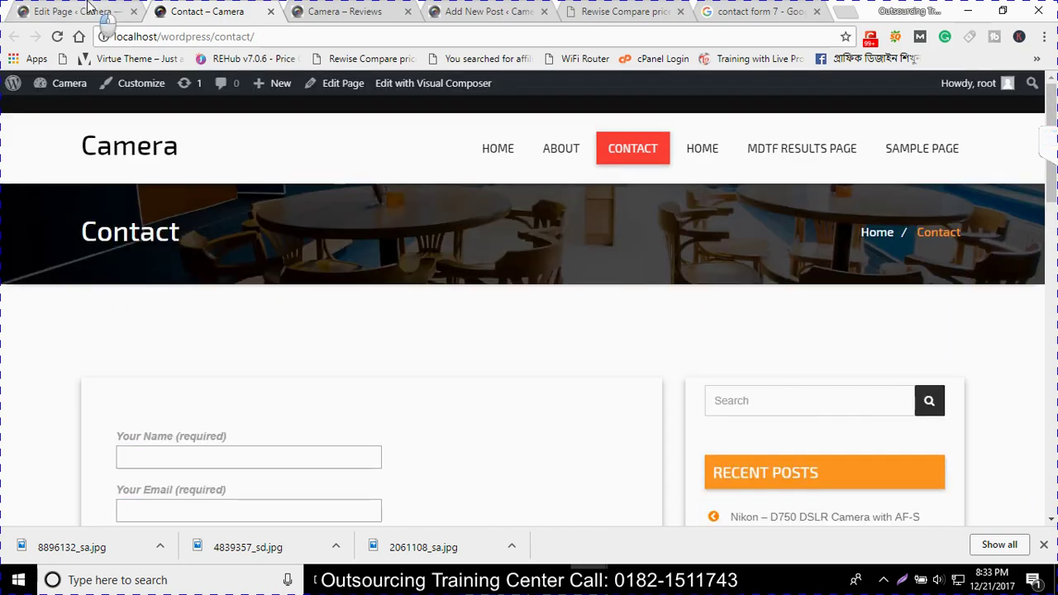
Glance at the Contact page editor, then retest the live page's Message box
{"action": "left_click", "coordinate": [101, 13]}
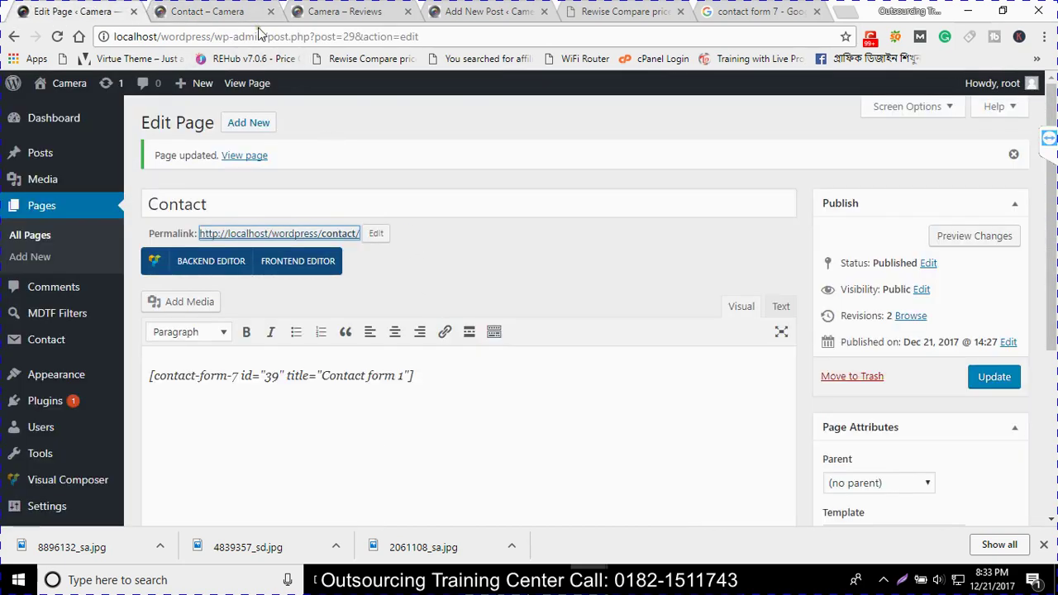
{"action": "left_click", "coordinate": [248, 12]}
{"action": "right_click", "coordinate": [4, 7]}
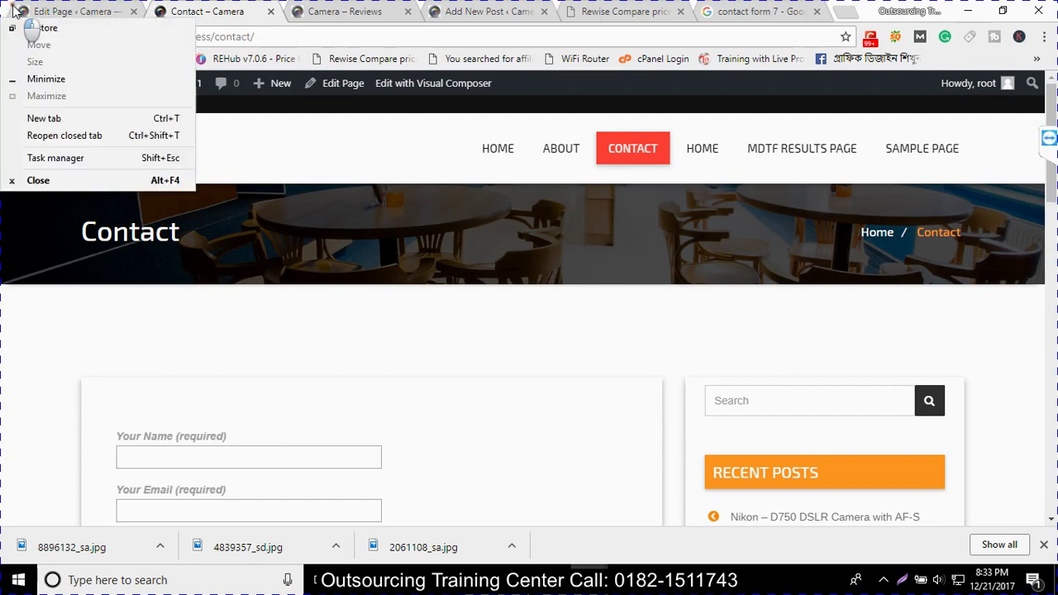
{"action": "left_click", "coordinate": [214, 10]}
{"action": "scroll", "coordinate": [254, 368], "scroll_direction": "down", "scroll_amount": 3}
{"action": "left_click", "coordinate": [255, 368]}
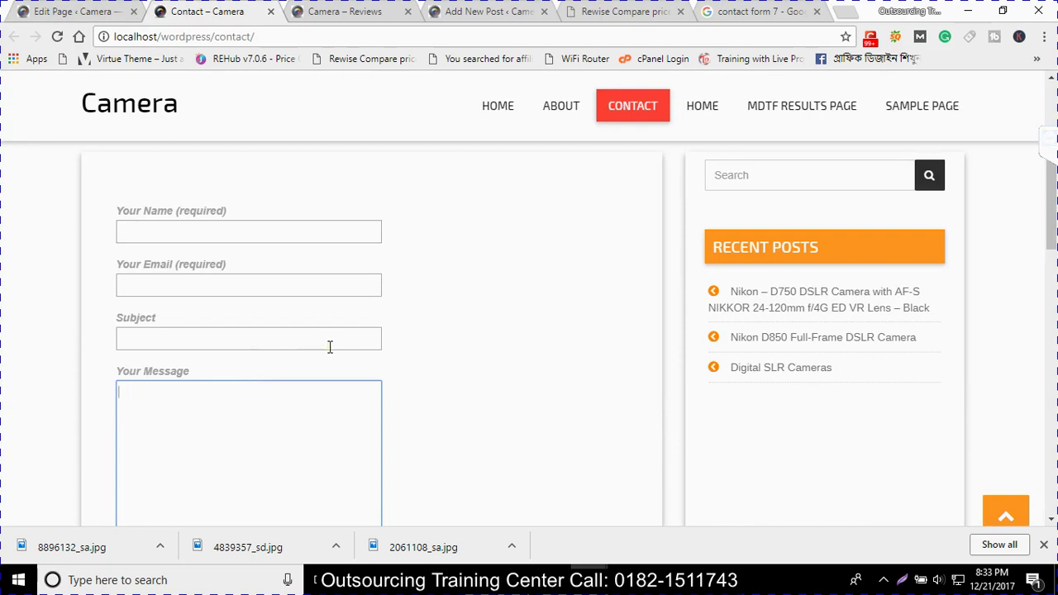
{"action": "scroll", "coordinate": [330, 347], "scroll_direction": "up", "scroll_amount": 3}
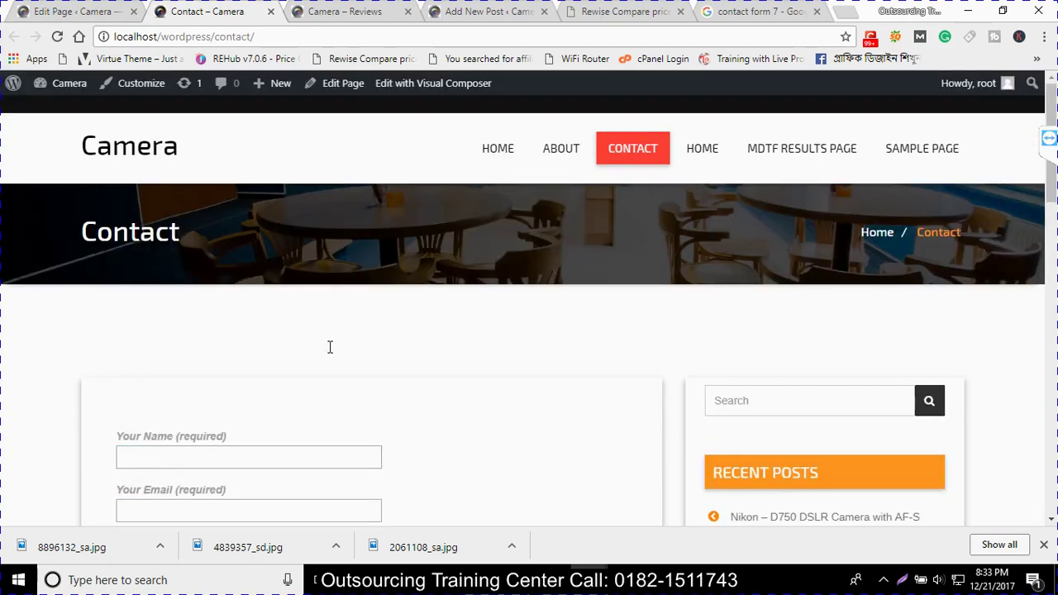
{"action": "scroll", "coordinate": [264, 462], "scroll_direction": "down", "scroll_amount": 2}
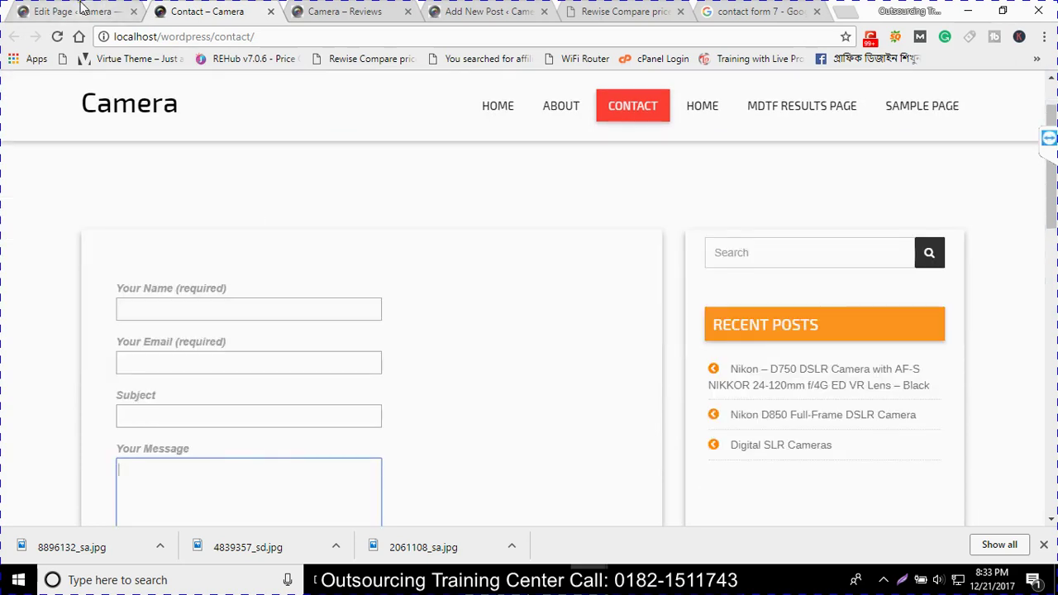
Check the shortcode in the editor, retest Message and Subject, and return to Contact Forms
{"action": "left_click", "coordinate": [81, 10]}
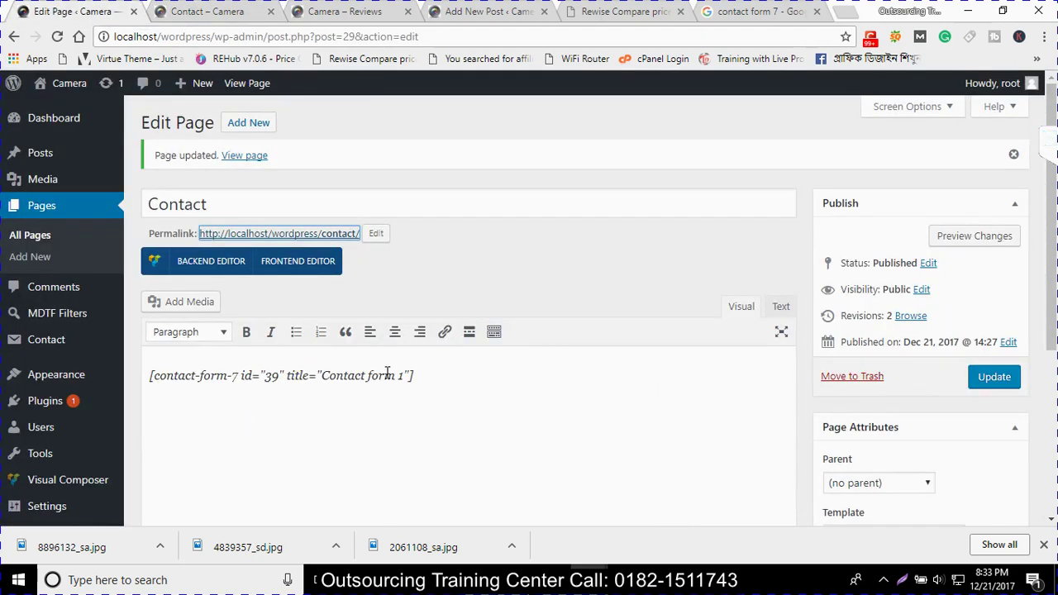
{"action": "left_click_drag", "start_coordinate": [468, 385], "coordinate": [139, 376]}
{"action": "left_click", "coordinate": [51, 341]}
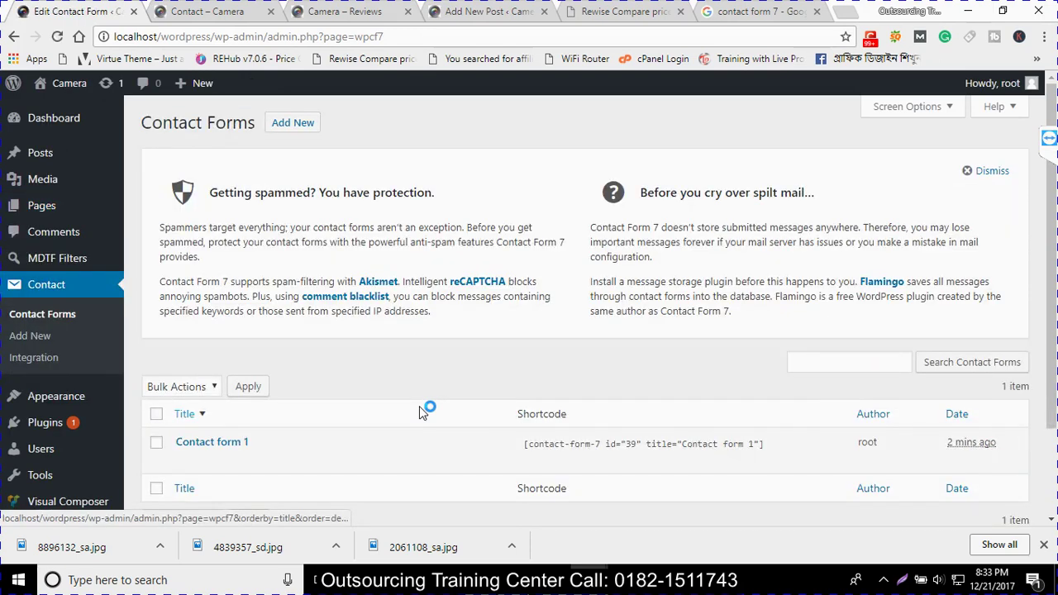
{"action": "left_click", "coordinate": [207, 12]}
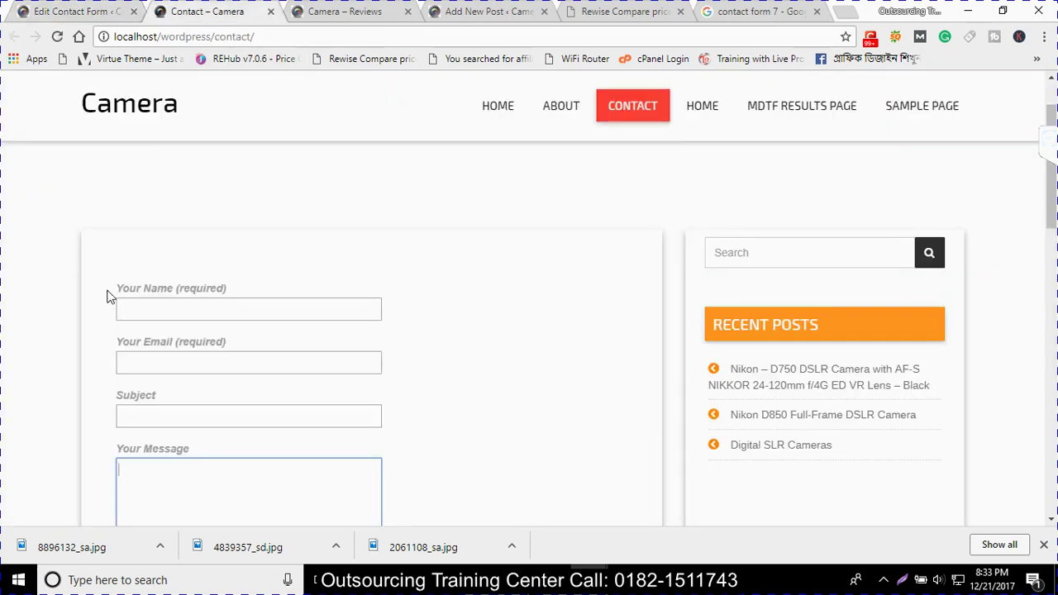
{"action": "left_click_drag", "start_coordinate": [113, 276], "coordinate": [293, 455]}
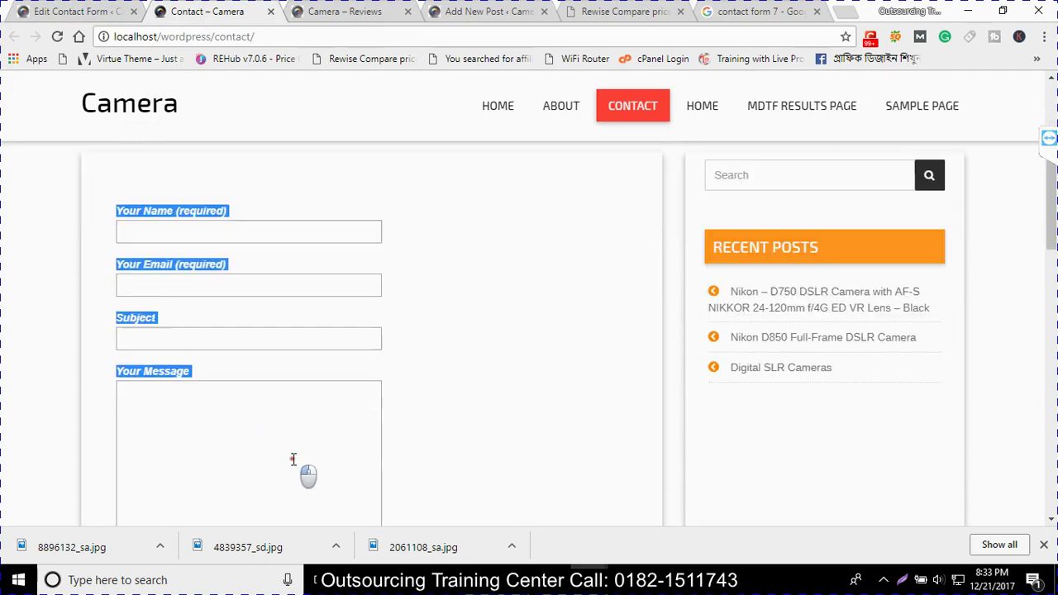
{"action": "scroll", "coordinate": [292, 457], "scroll_direction": "down", "scroll_amount": 2}
{"action": "left_click", "coordinate": [530, 424]}
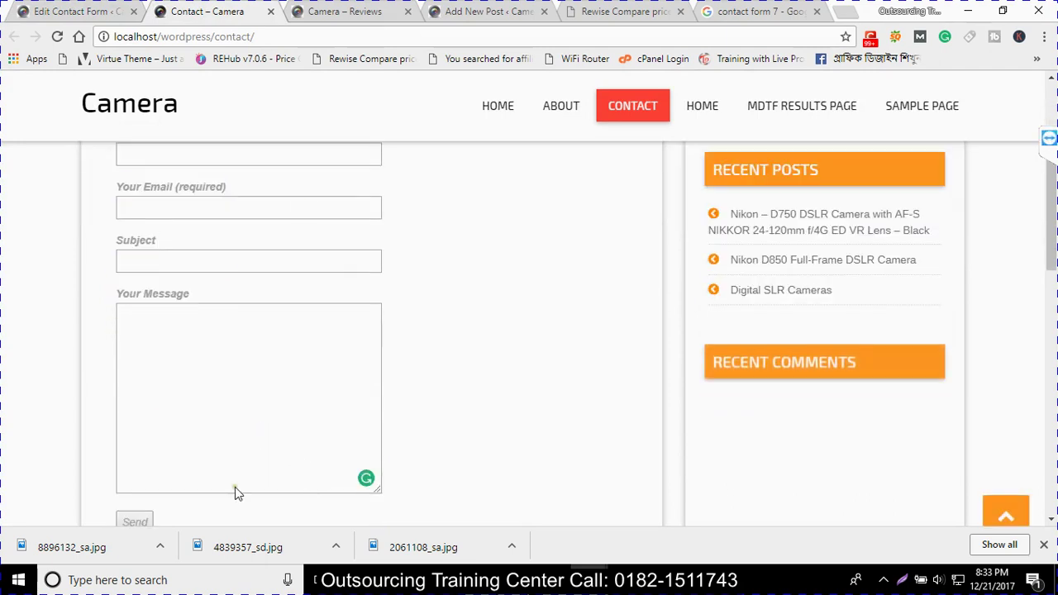
{"action": "left_click", "coordinate": [188, 471]}
{"action": "left_click", "coordinate": [245, 263]}
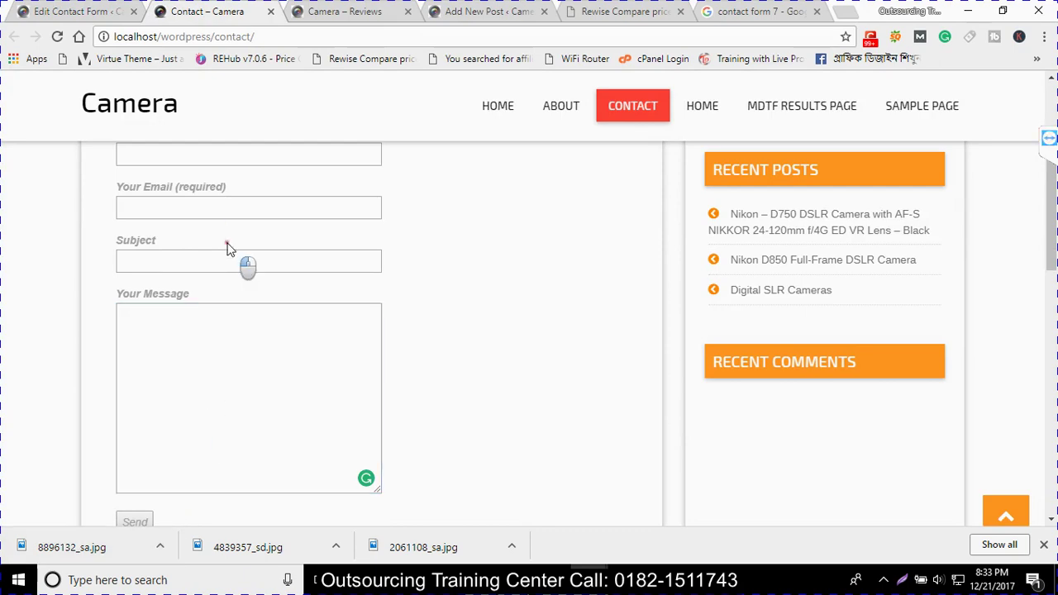
{"action": "left_click", "coordinate": [66, 10]}
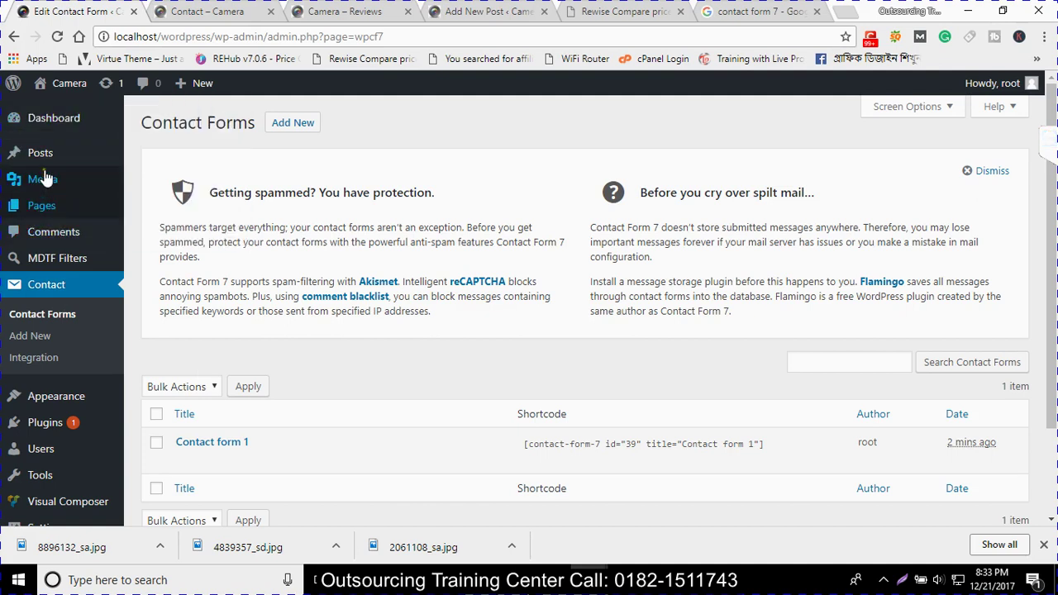
{"action": "mouse_move", "coordinate": [47, 126]}
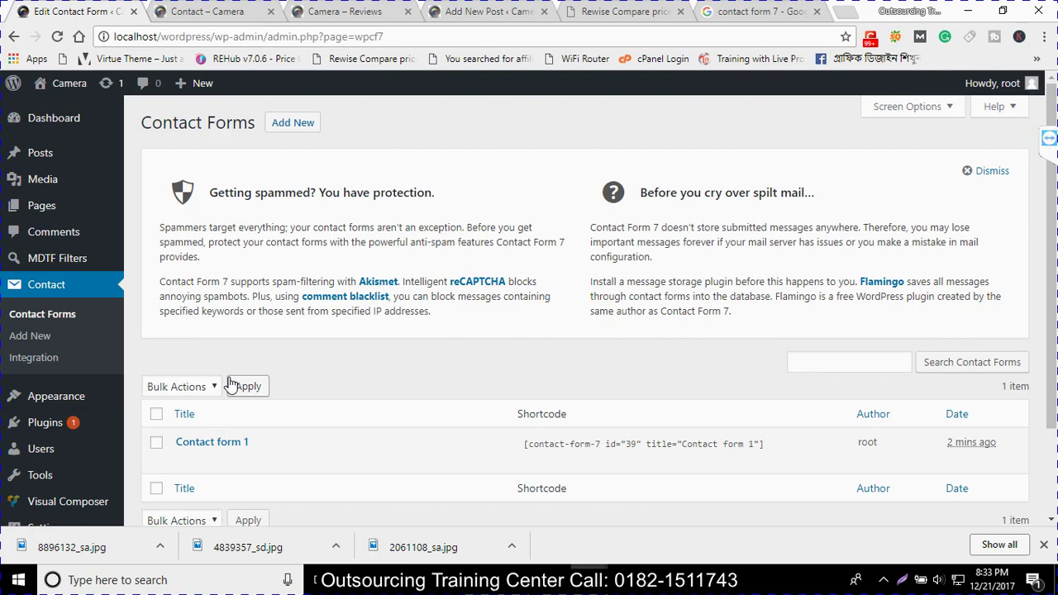
Search Google for woocommerce and show the video results
{"action": "left_click", "coordinate": [769, 13]}
{"action": "left_click", "coordinate": [326, 104]}
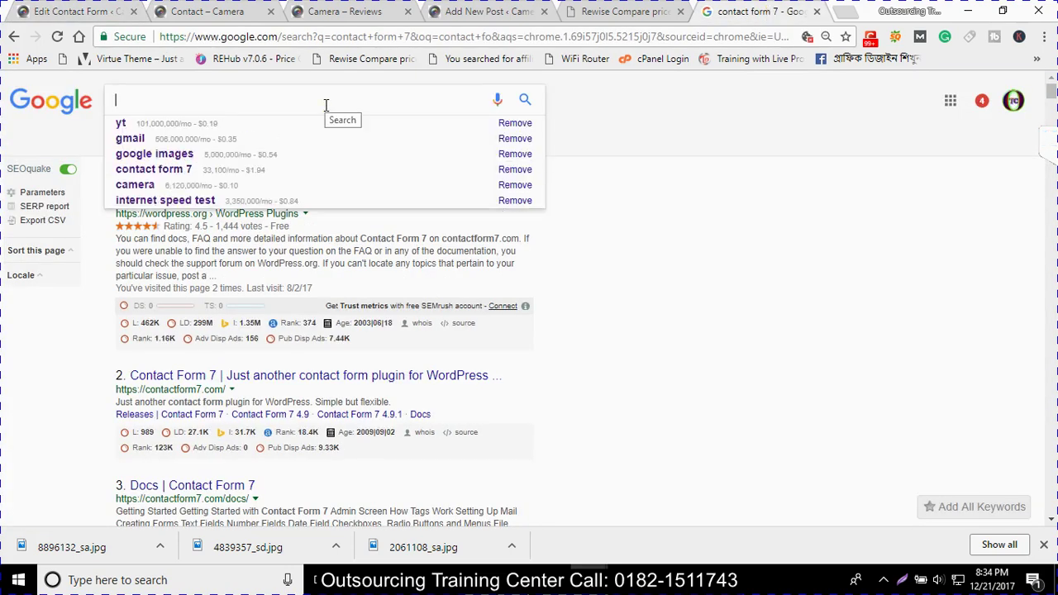
{"action": "type", "text": "woo"}
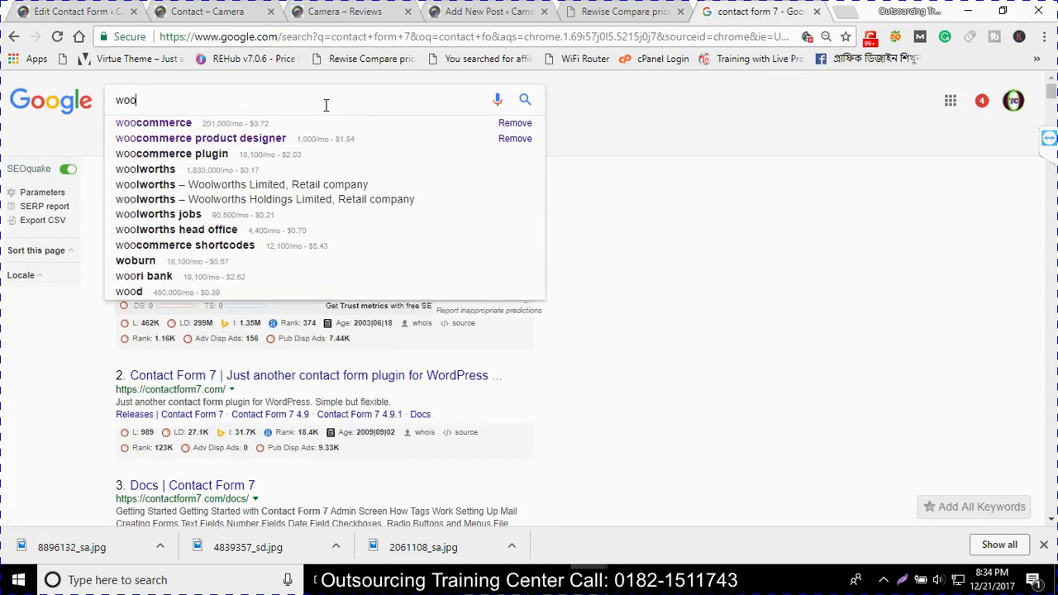
{"action": "key", "text": "Down"}
{"action": "key", "text": "Return"}
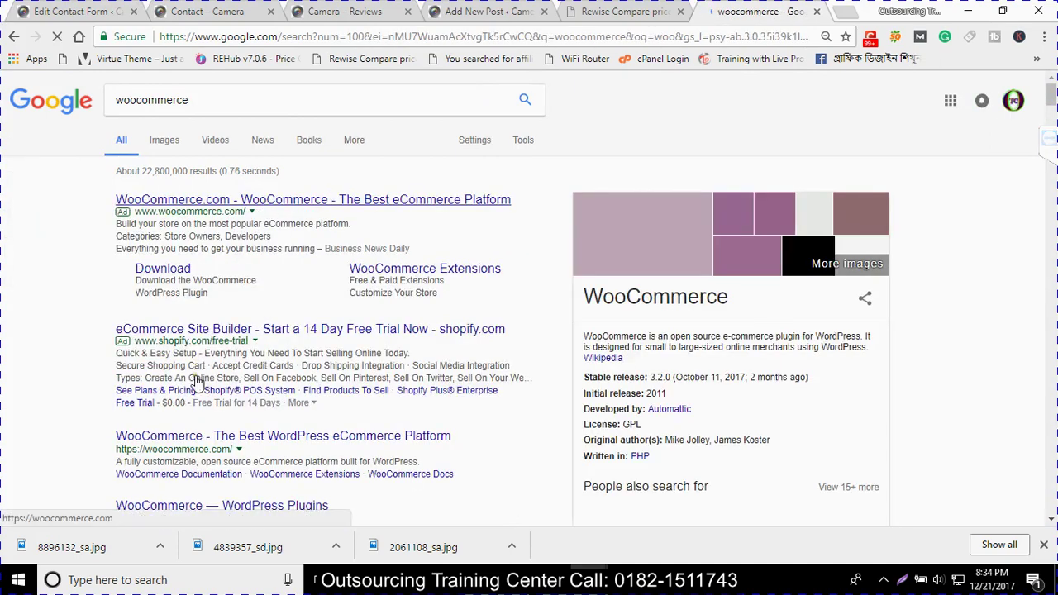
{"action": "scroll", "coordinate": [197, 382], "scroll_direction": "down", "scroll_amount": 1}
{"action": "scroll", "coordinate": [198, 397], "scroll_direction": "up", "scroll_amount": 1}
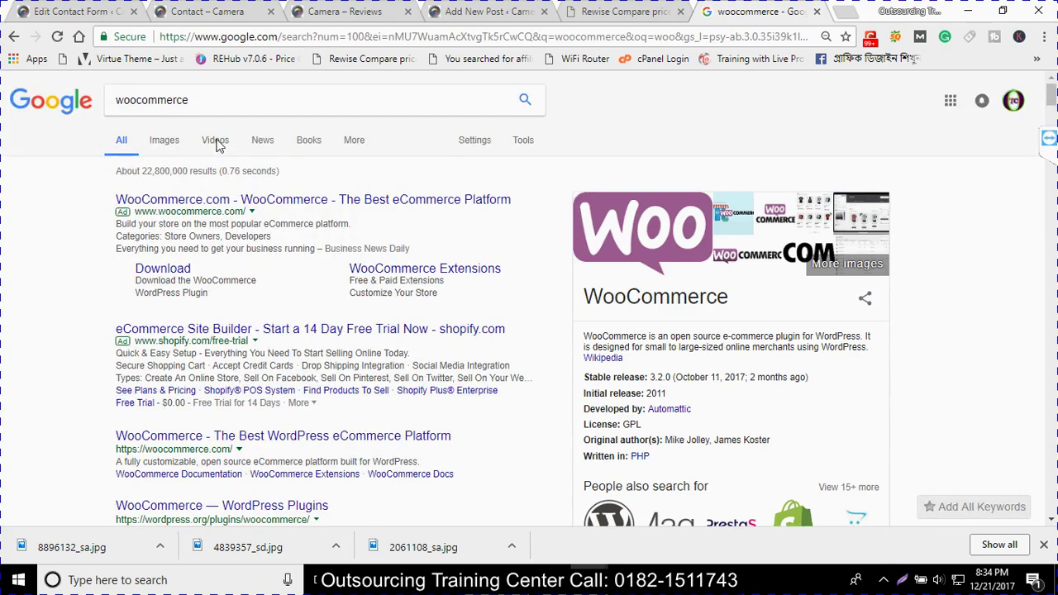
{"action": "left_click", "coordinate": [218, 143]}
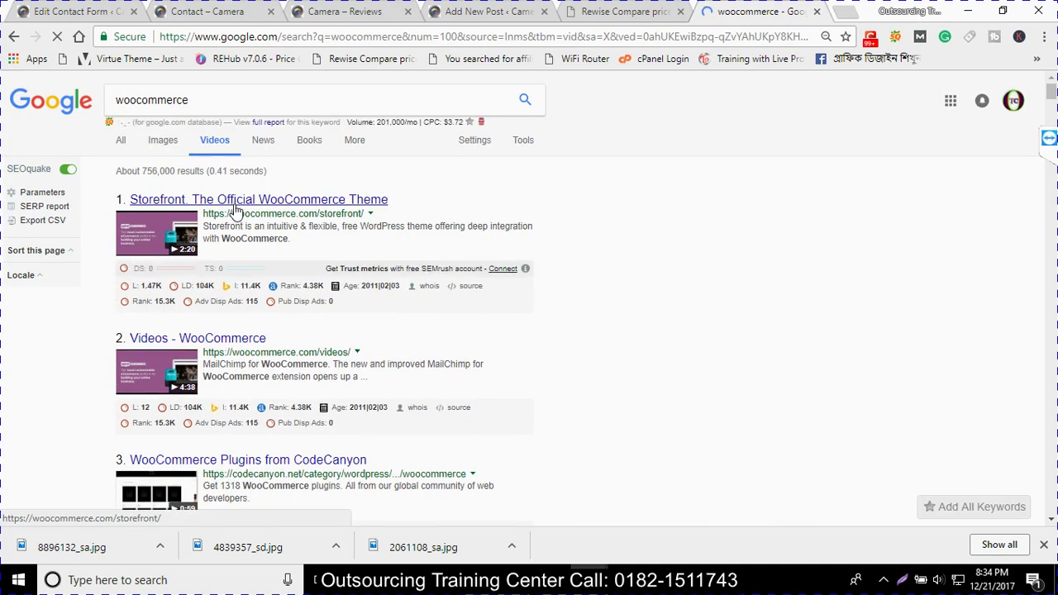
Search videos for 'visual composer latest version free download', then close it and the Rewise tab
{"action": "left_click_drag", "start_coordinate": [204, 99], "coordinate": [104, 99]}
{"action": "type", "text": "v"}
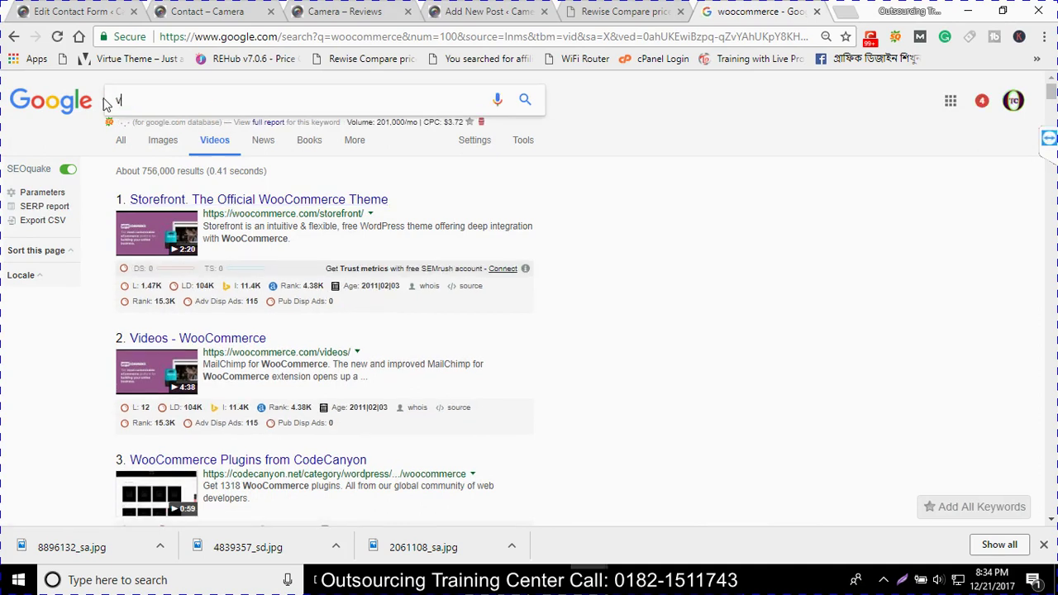
{"action": "type", "text": "is"}
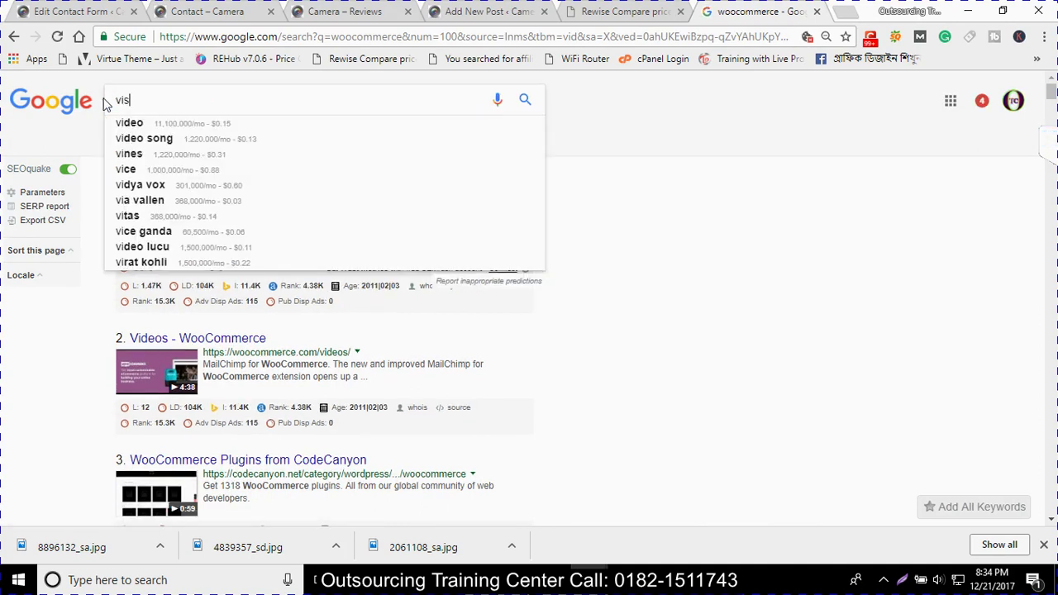
{"action": "type", "text": "i"}
{"action": "key", "text": "BackSpace"}
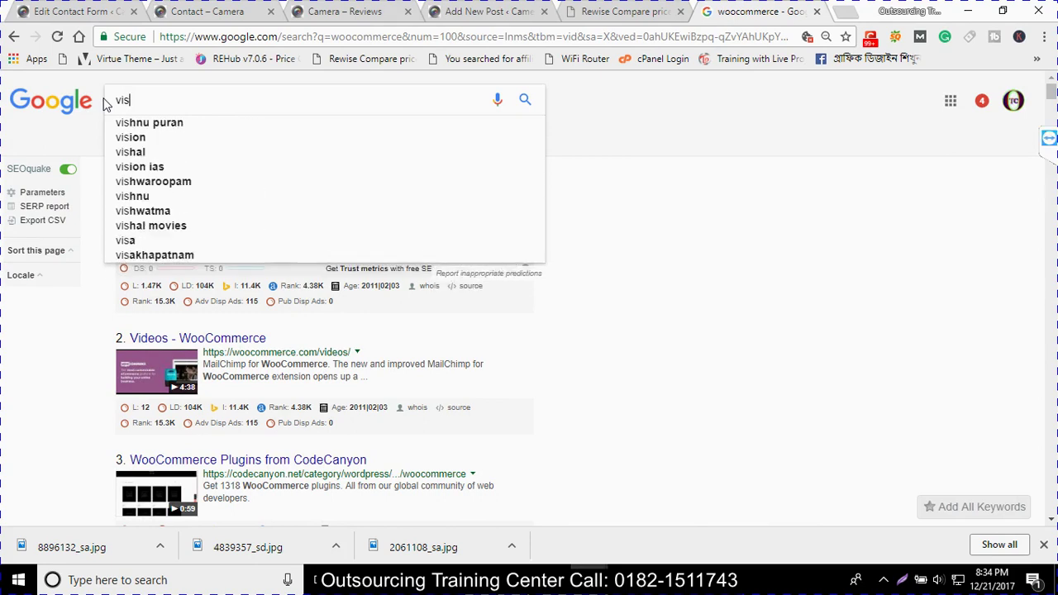
{"action": "type", "text": "ual"}
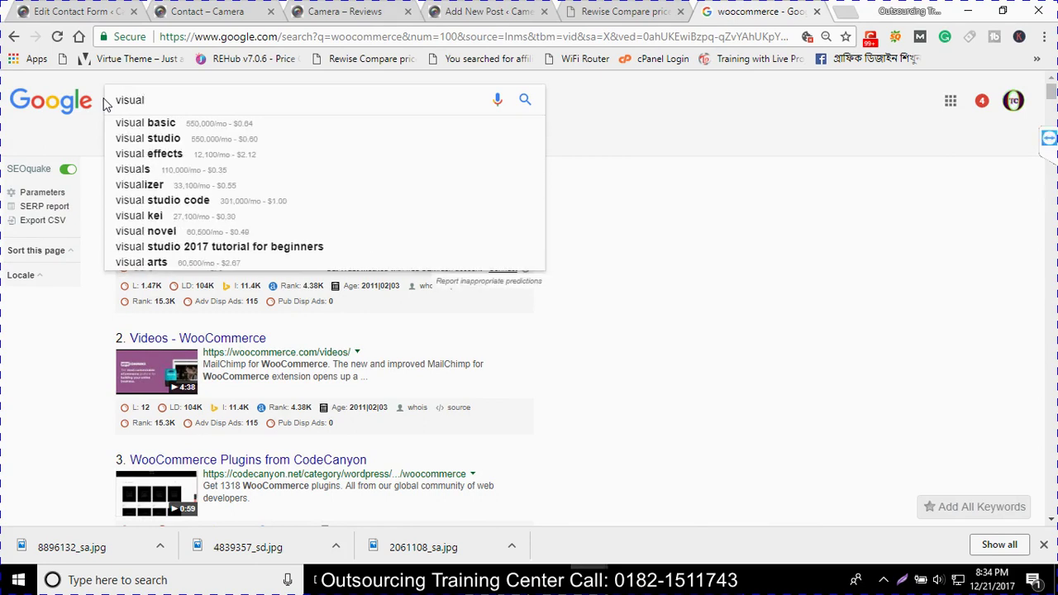
{"action": "type", "text": " com"}
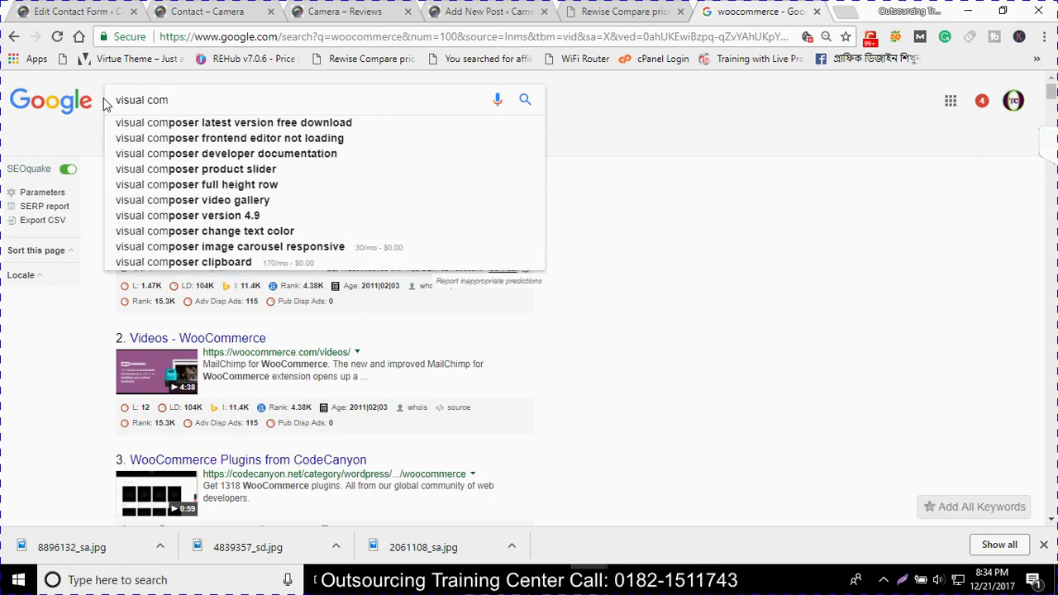
{"action": "key", "text": "Down"}
{"action": "key", "text": "Return"}
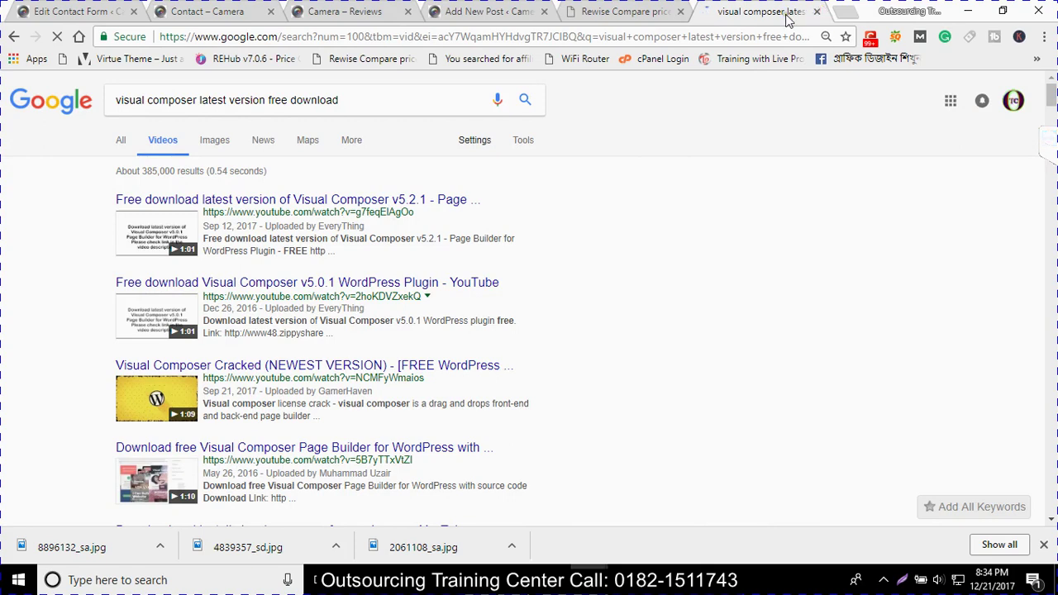
{"action": "left_click", "coordinate": [817, 12]}
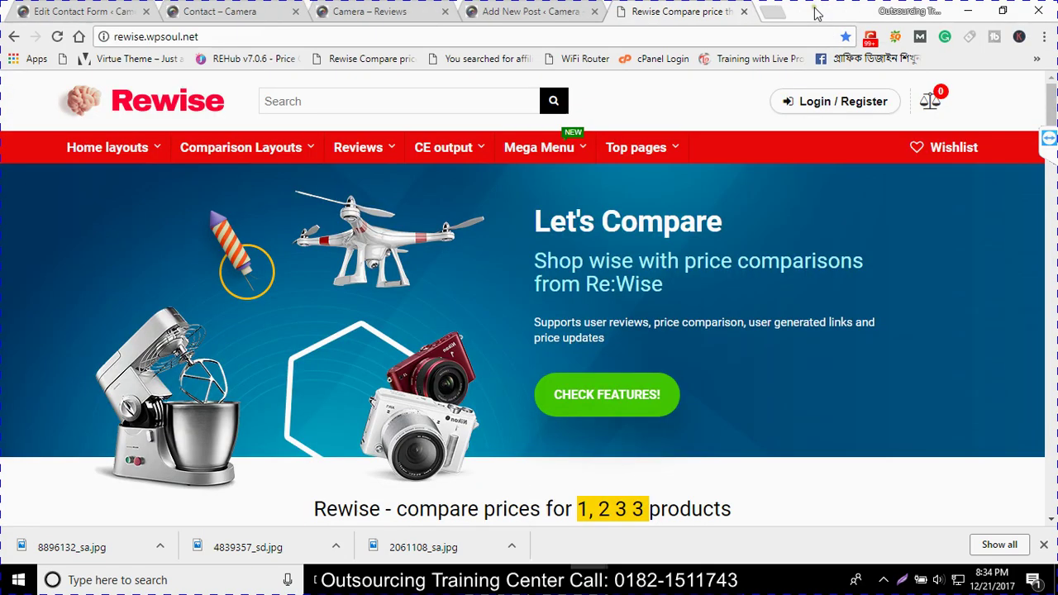
{"action": "left_click", "coordinate": [744, 12]}
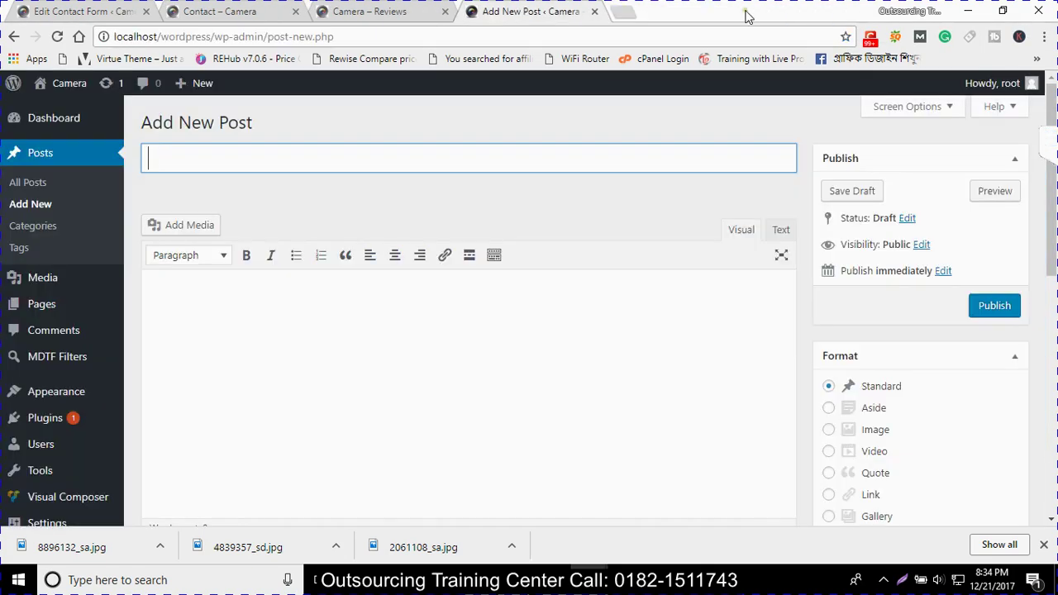
Close the Add New Post tab and open Appearance > Customize from Contact Forms
{"action": "left_click", "coordinate": [594, 12]}
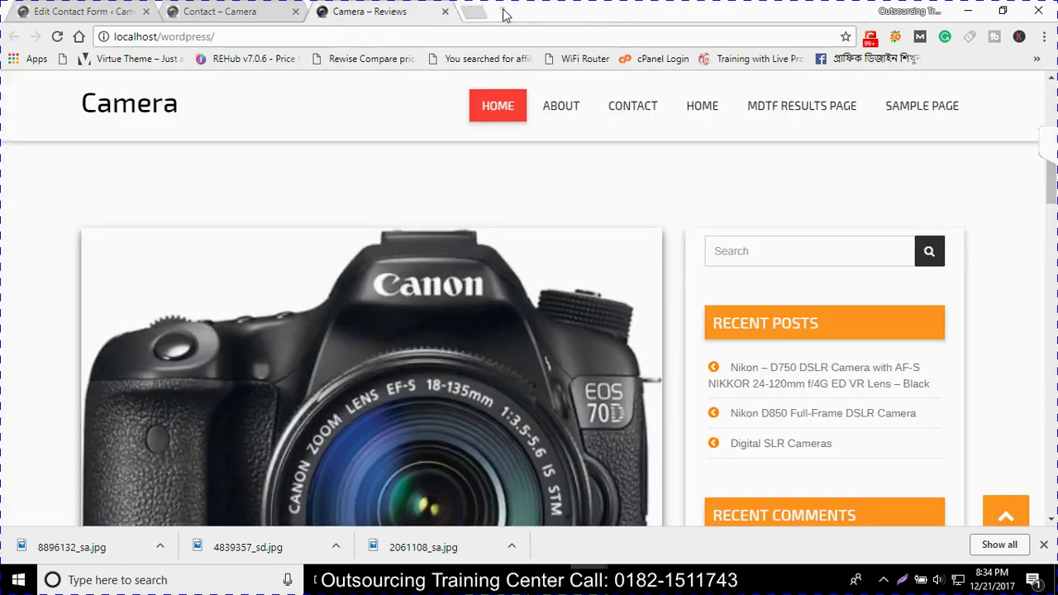
{"action": "left_click", "coordinate": [58, 13]}
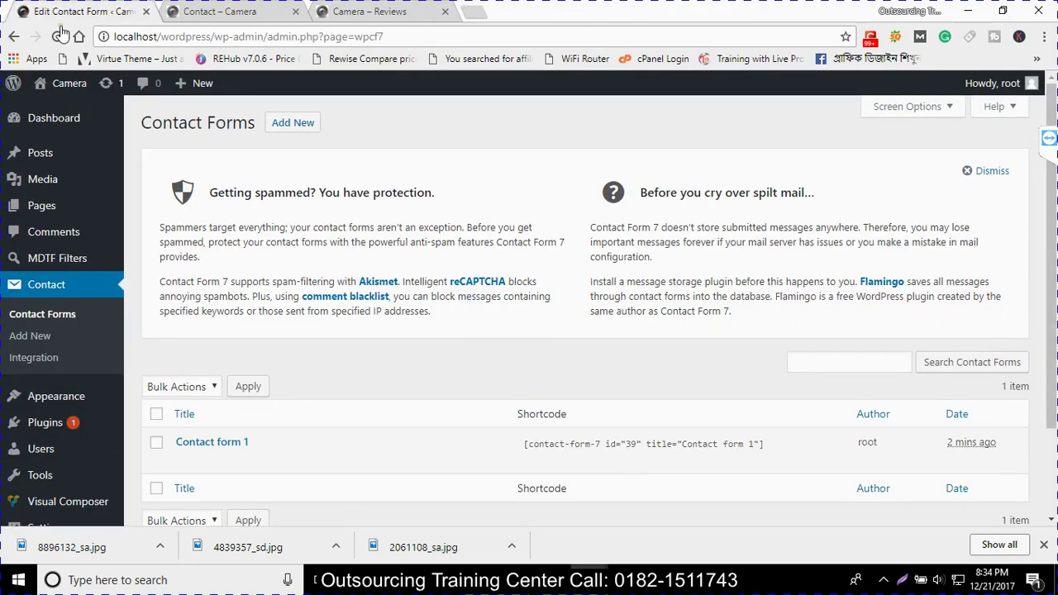
{"action": "mouse_move", "coordinate": [29, 397]}
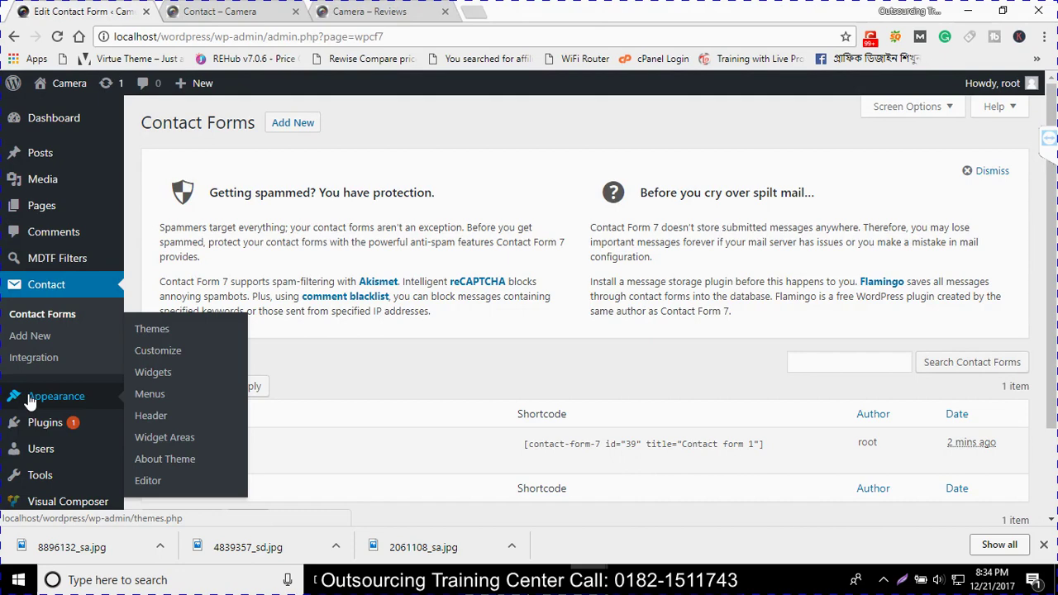
{"action": "left_click", "coordinate": [174, 351]}
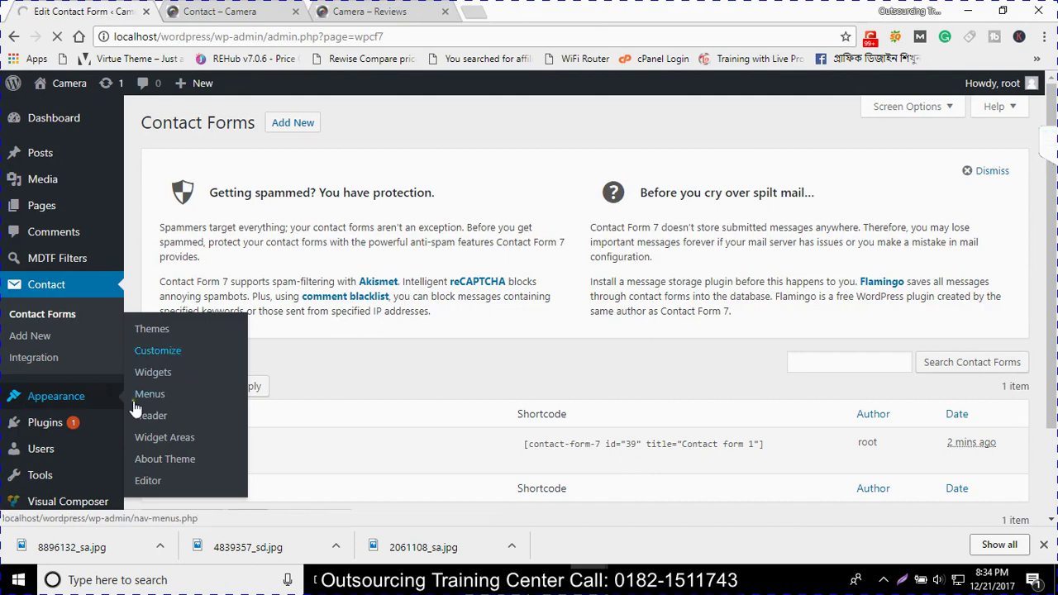
{"action": "mouse_move", "coordinate": [57, 505]}
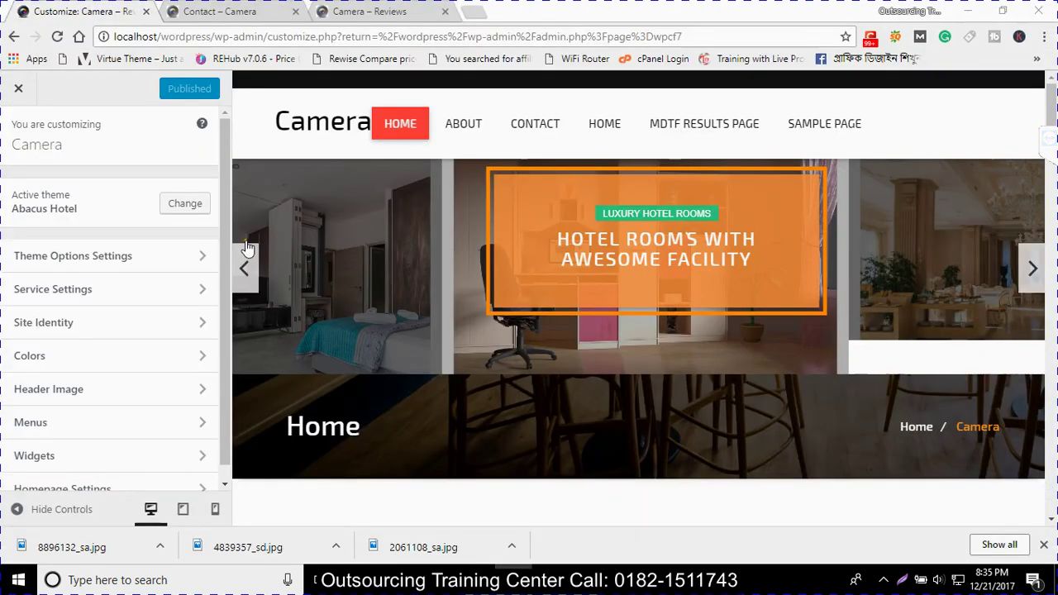
In Theme Options > Home Slider Section, title slide one 'Digital Camera' and describe it 'Best Camera'
{"action": "left_click", "coordinate": [66, 257]}
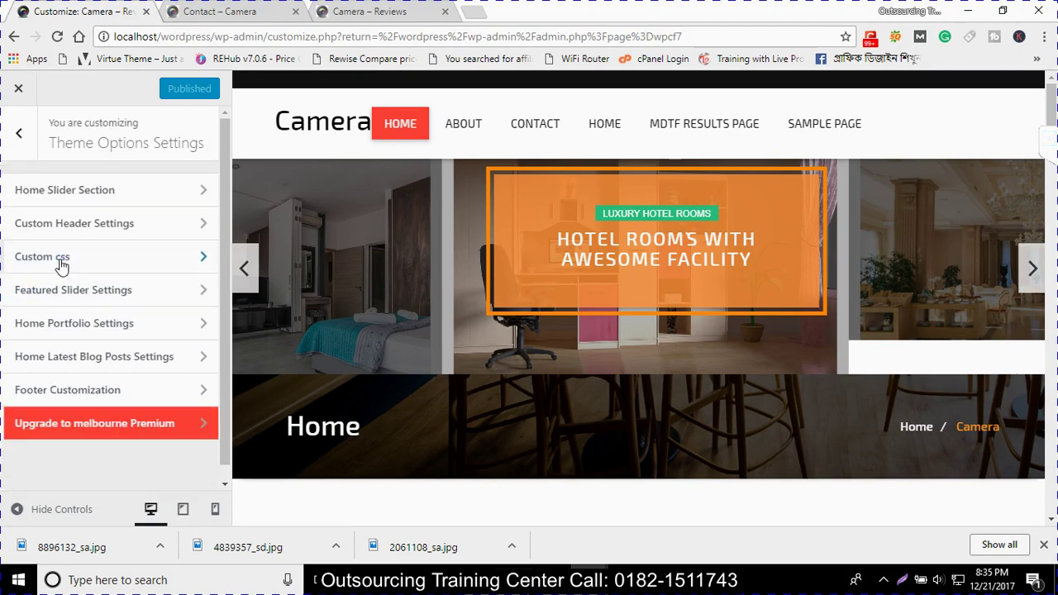
{"action": "left_click", "coordinate": [33, 196]}
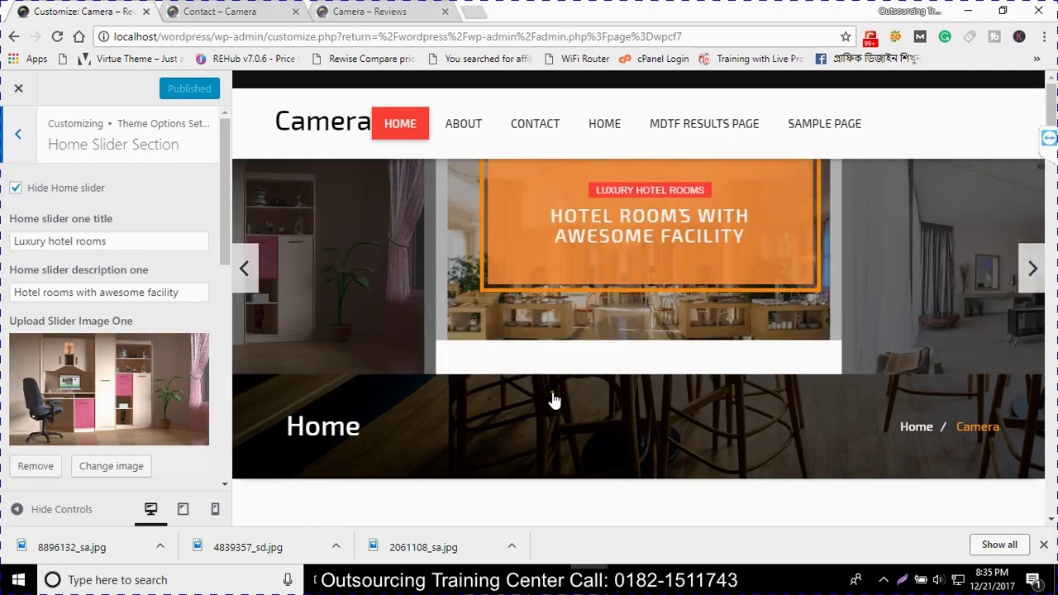
{"action": "left_click", "coordinate": [48, 241]}
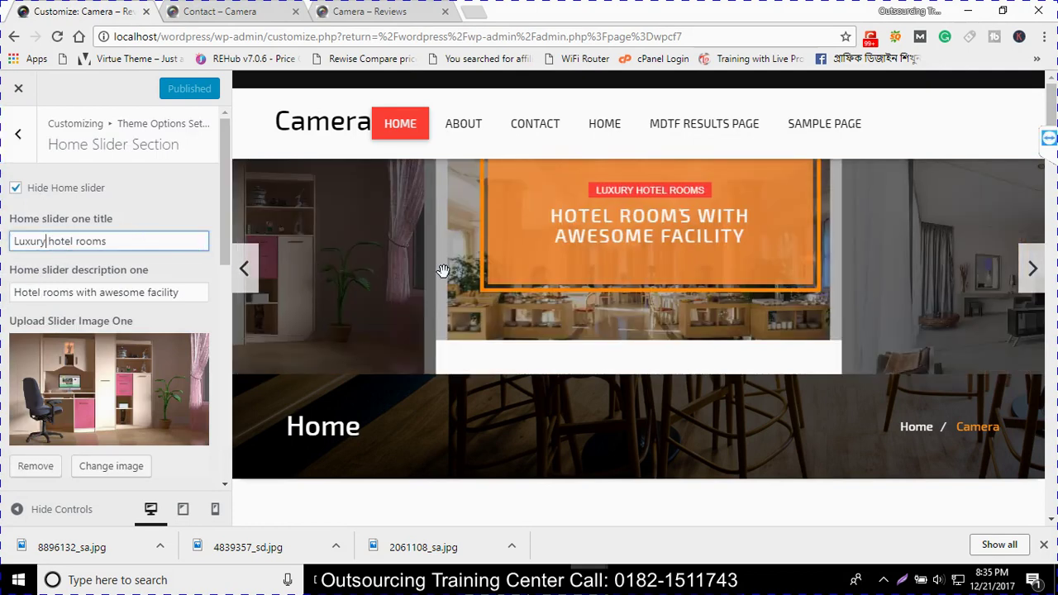
{"action": "left_click_drag", "start_coordinate": [128, 245], "coordinate": [31, 242]}
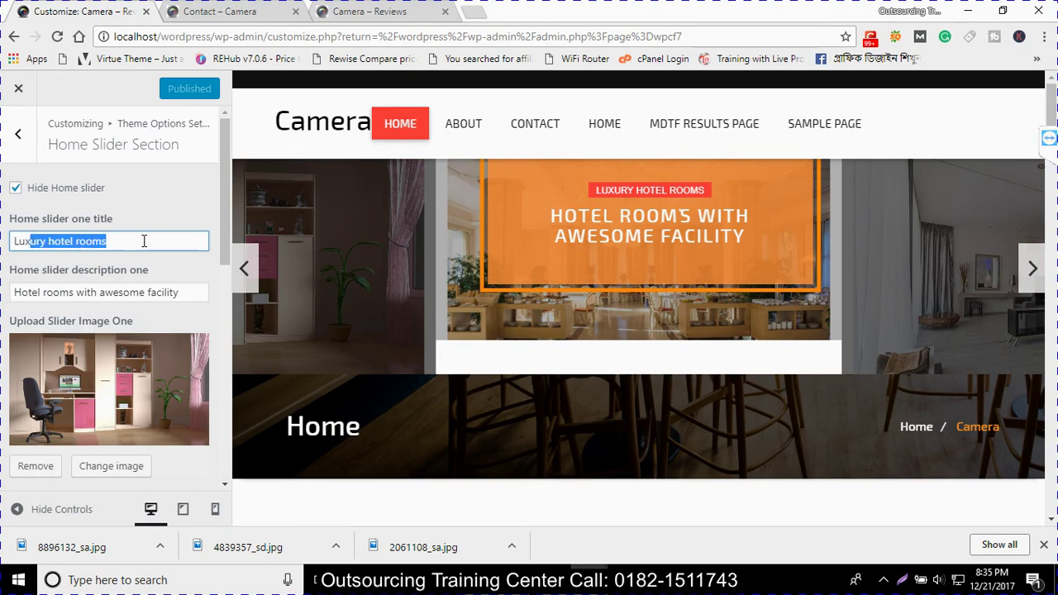
{"action": "key", "text": "BackSpace"}
{"action": "key", "text": "BackSpace"}
{"action": "key", "text": "BackSpace"}
{"action": "key", "text": "BackSpace"}
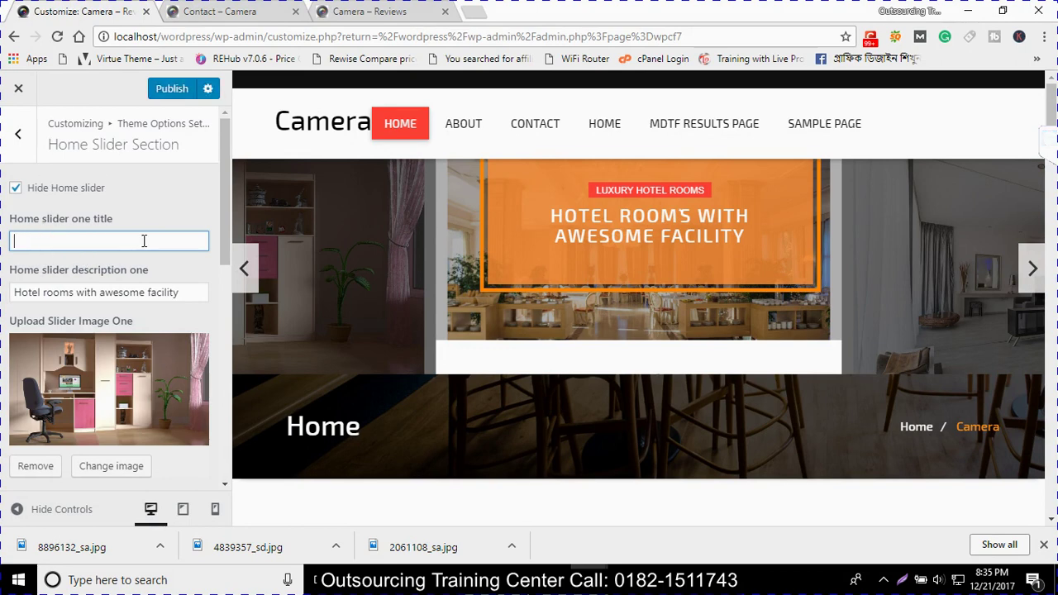
{"action": "key", "text": "BackSpace"}
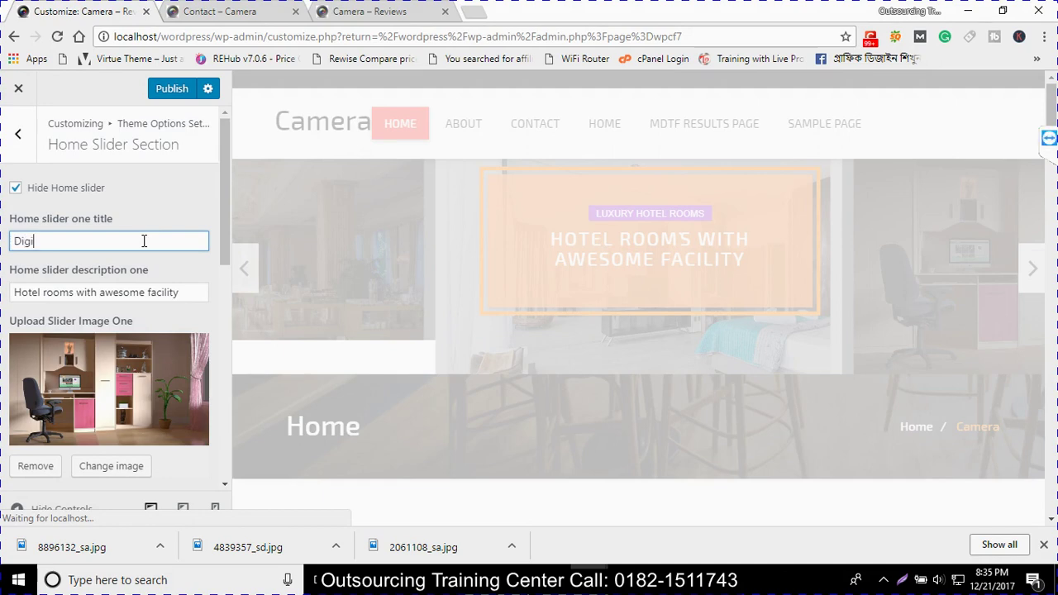
{"action": "type", "text": "Digitall"}
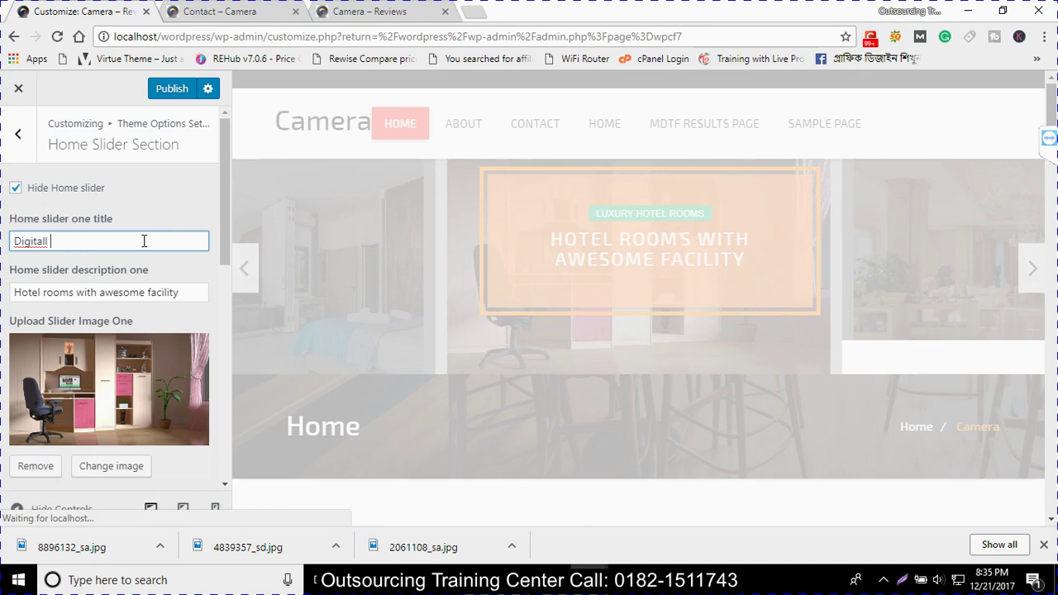
{"action": "key", "text": "BackSpace"}
{"action": "key", "text": "BackSpace"}
{"action": "type", "text": "Camera"}
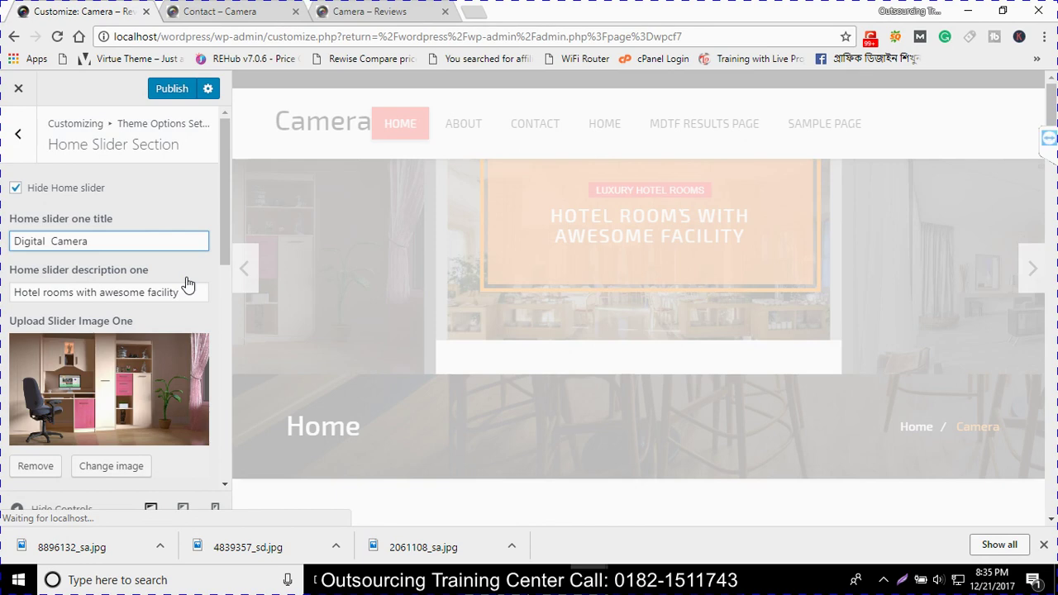
{"action": "left_click_drag", "start_coordinate": [179, 292], "coordinate": [3, 265]}
{"action": "type", "text": "Be"}
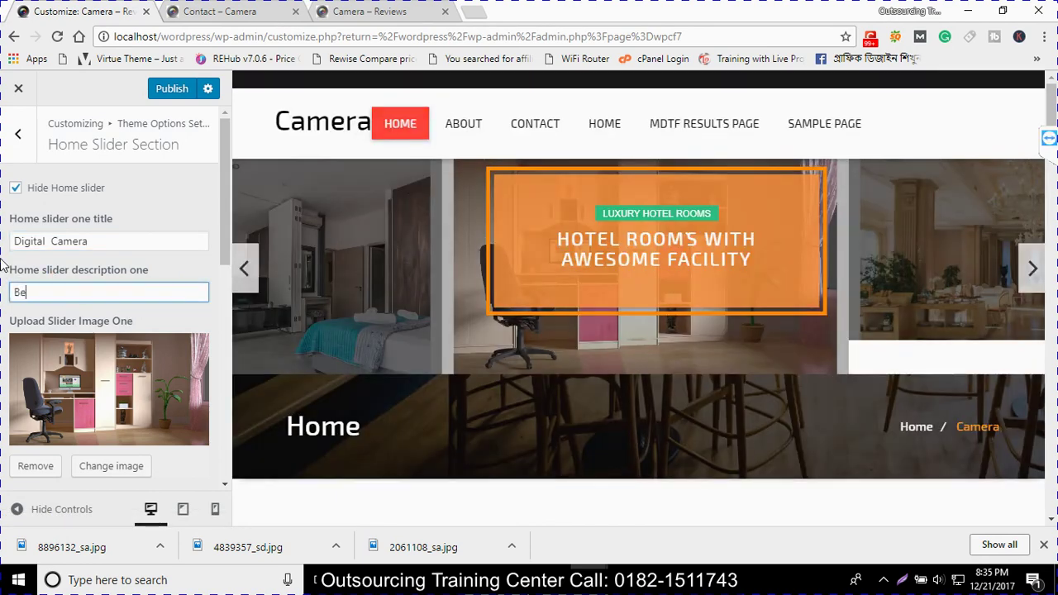
{"action": "type", "text": "st "}
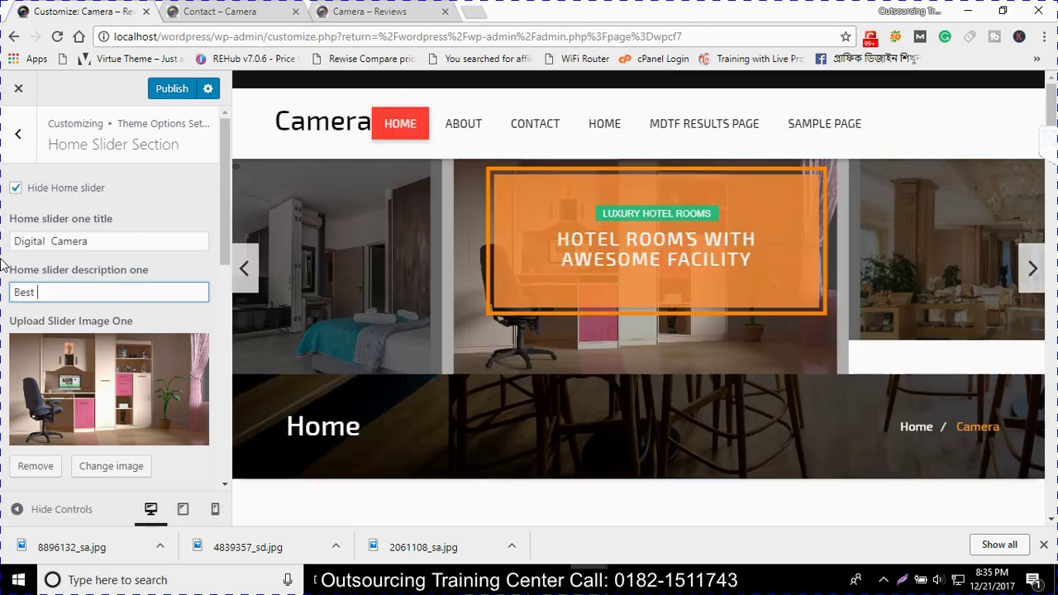
{"action": "type", "text": "C"}
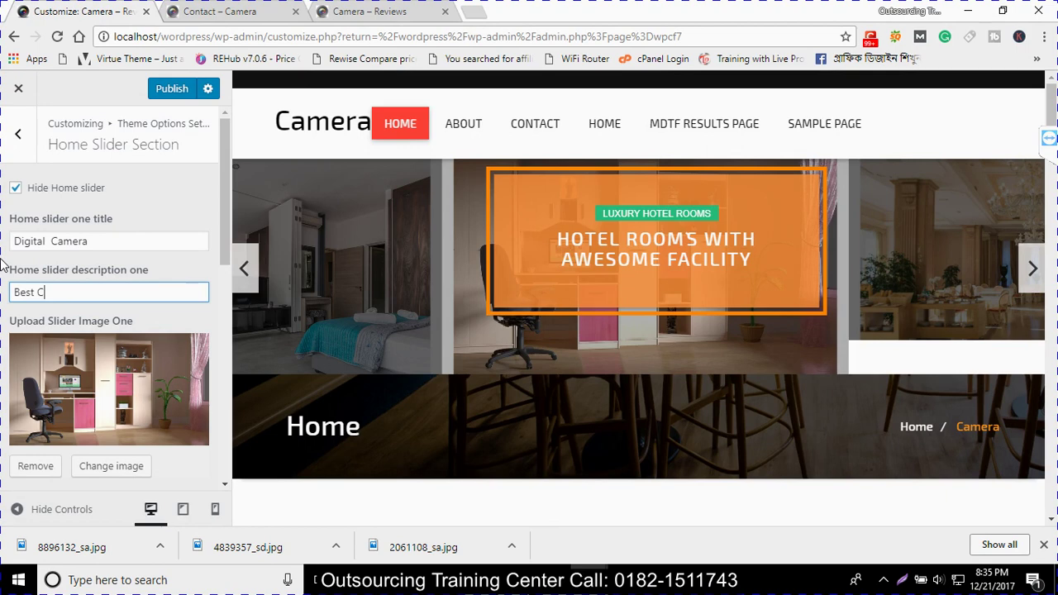
{"action": "type", "text": "amera"}
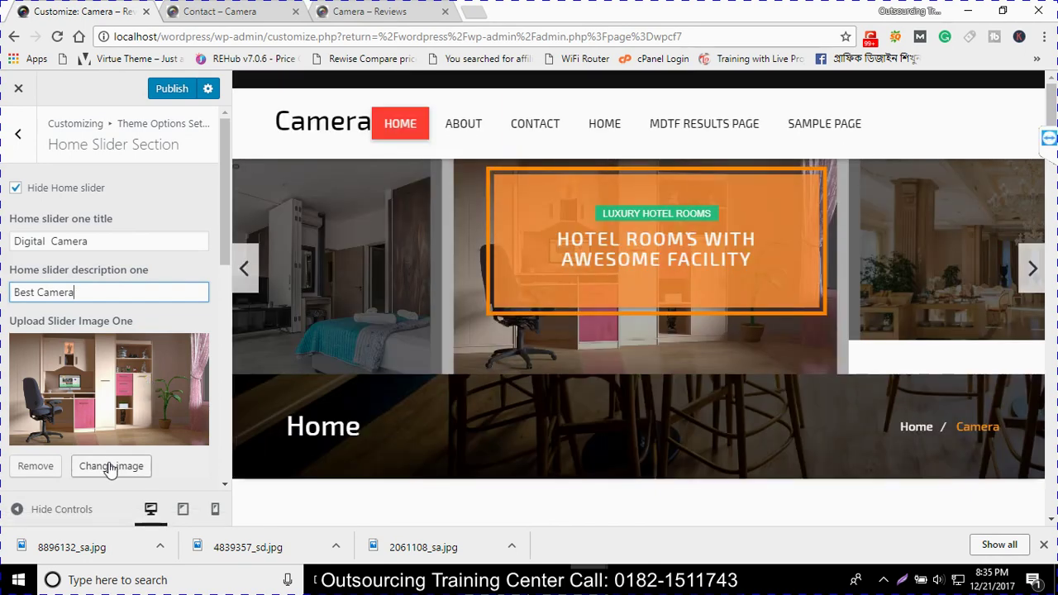
Swap the first slide's image for the Nikon camera photo and open a blank tab
{"action": "left_click", "coordinate": [110, 468]}
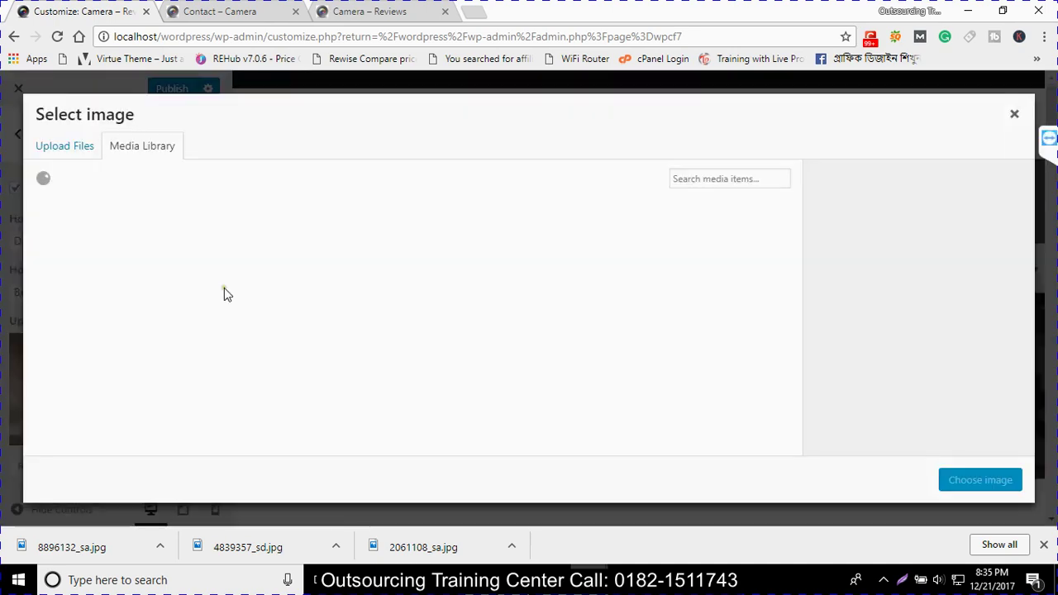
{"action": "left_click", "coordinate": [285, 267]}
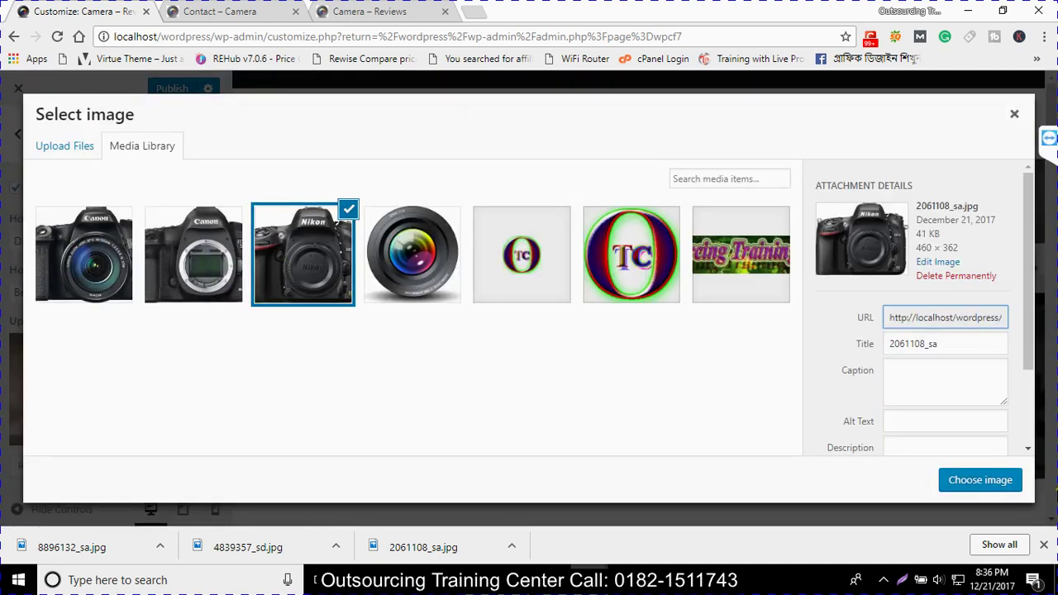
{"action": "left_click", "coordinate": [980, 483]}
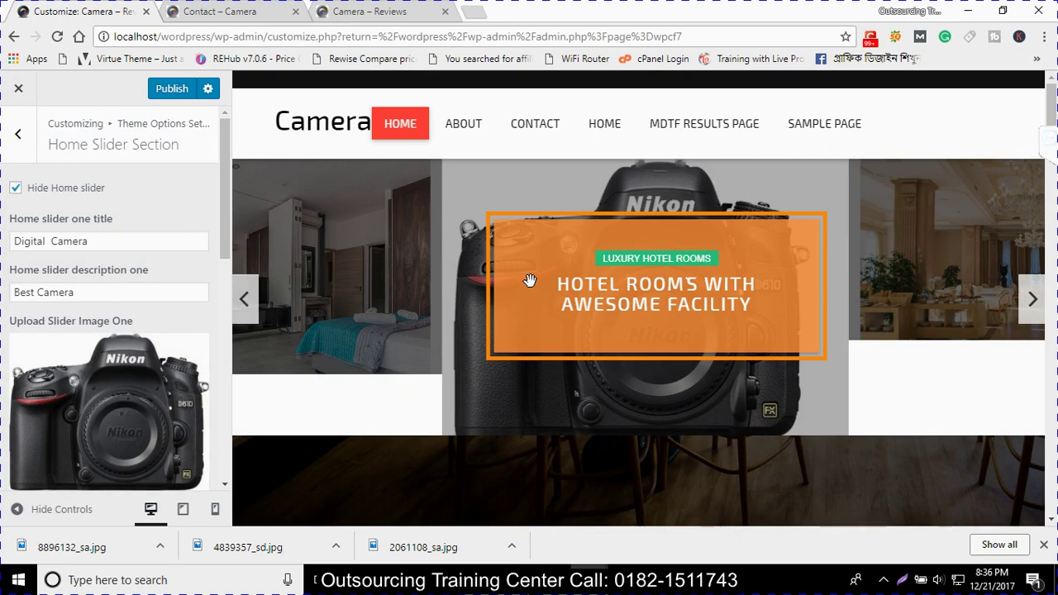
{"action": "left_click", "coordinate": [477, 18]}
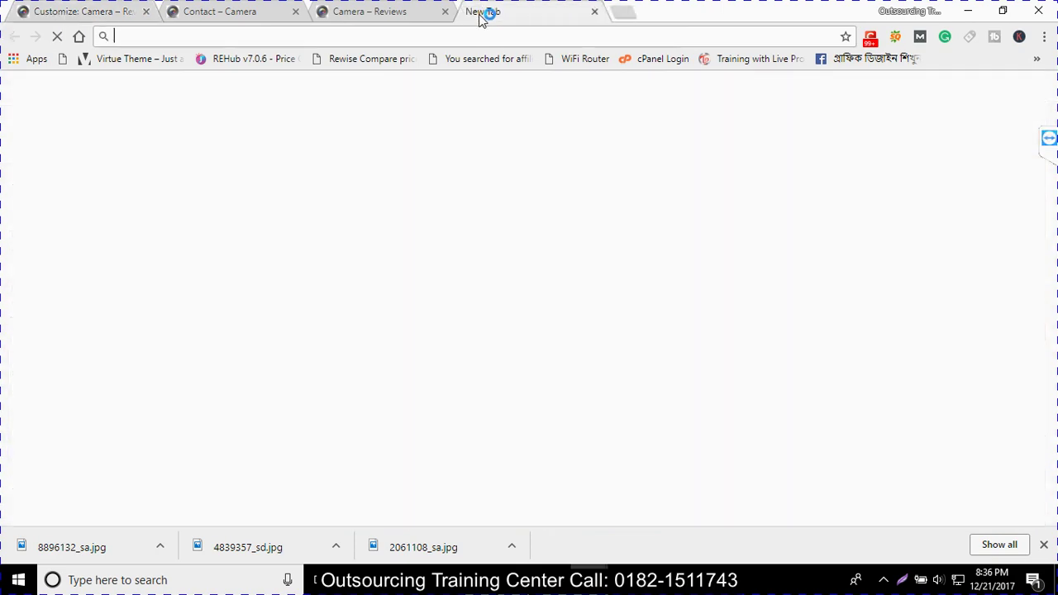
Search Google for 'camera slider images' from the new tab's address bar
{"action": "type", "text": "c"}
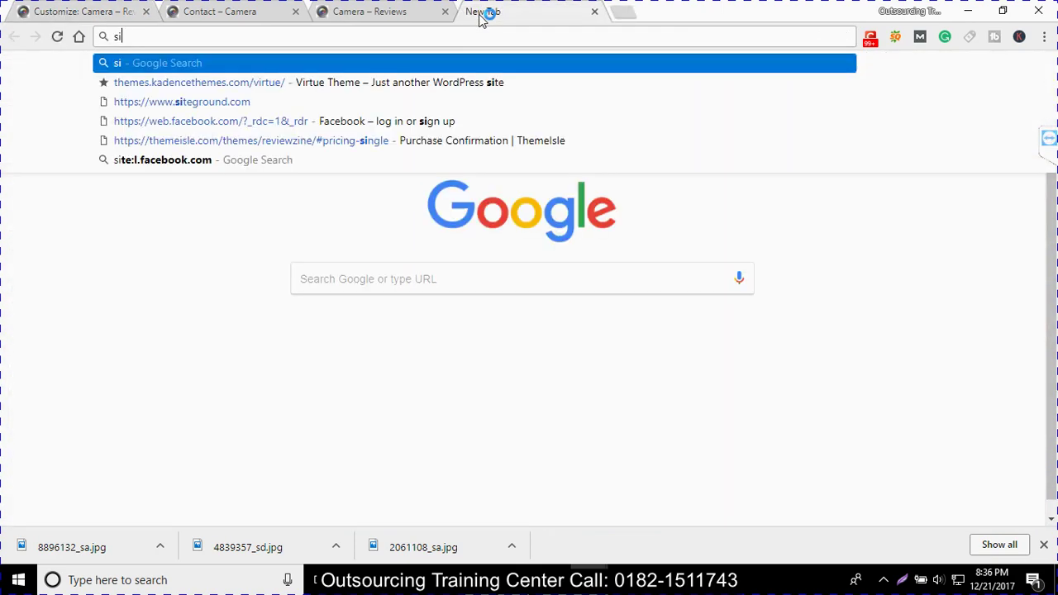
{"action": "key", "text": "BackSpace"}
{"action": "type", "text": "car"}
{"action": "key", "text": "BackSpace"}
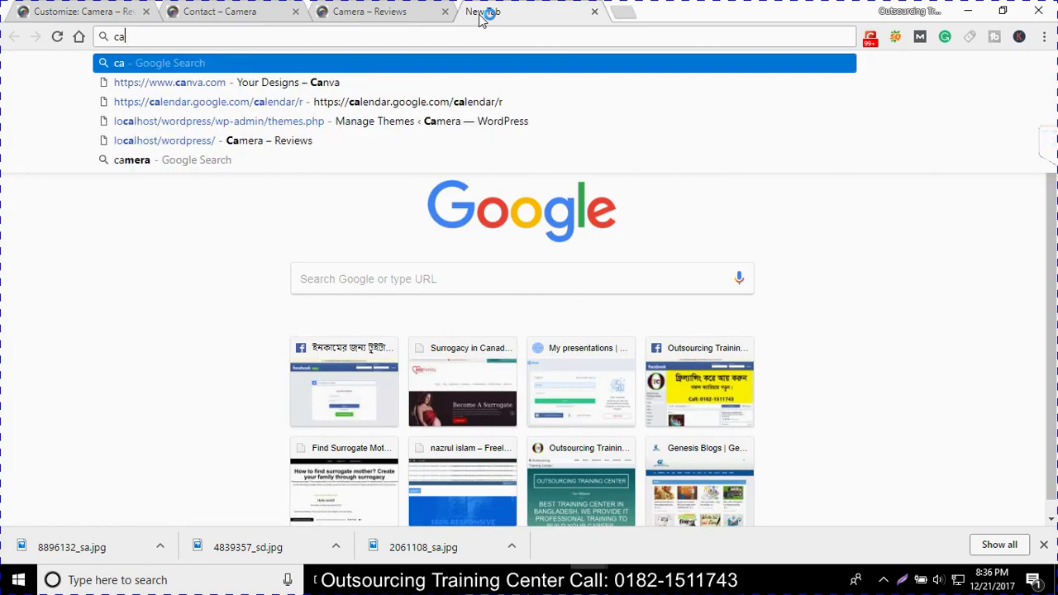
{"action": "type", "text": "rm"}
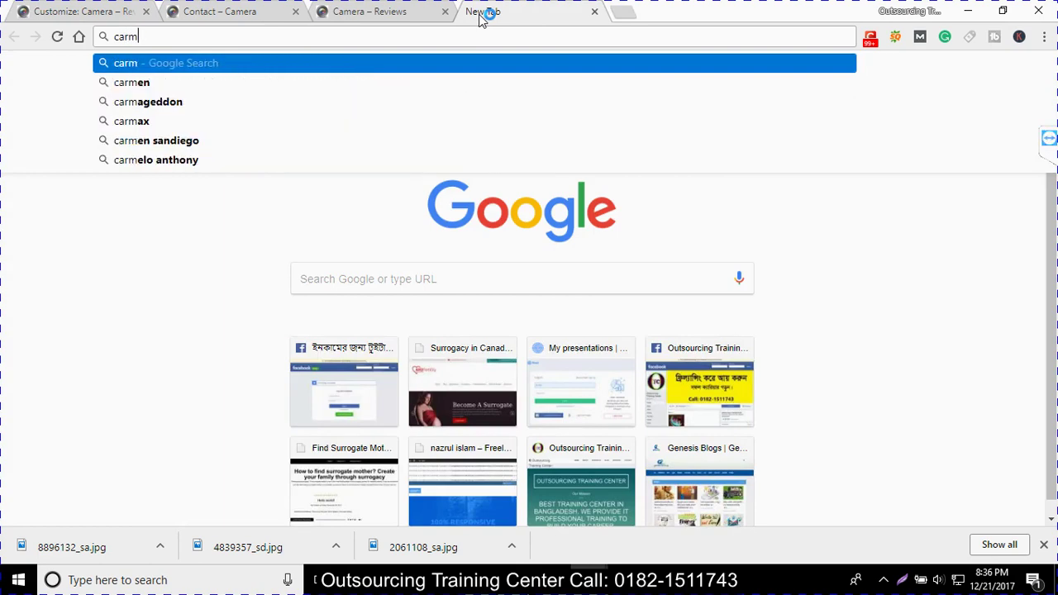
{"action": "key", "text": "BackSpace"}
{"action": "key", "text": "BackSpace"}
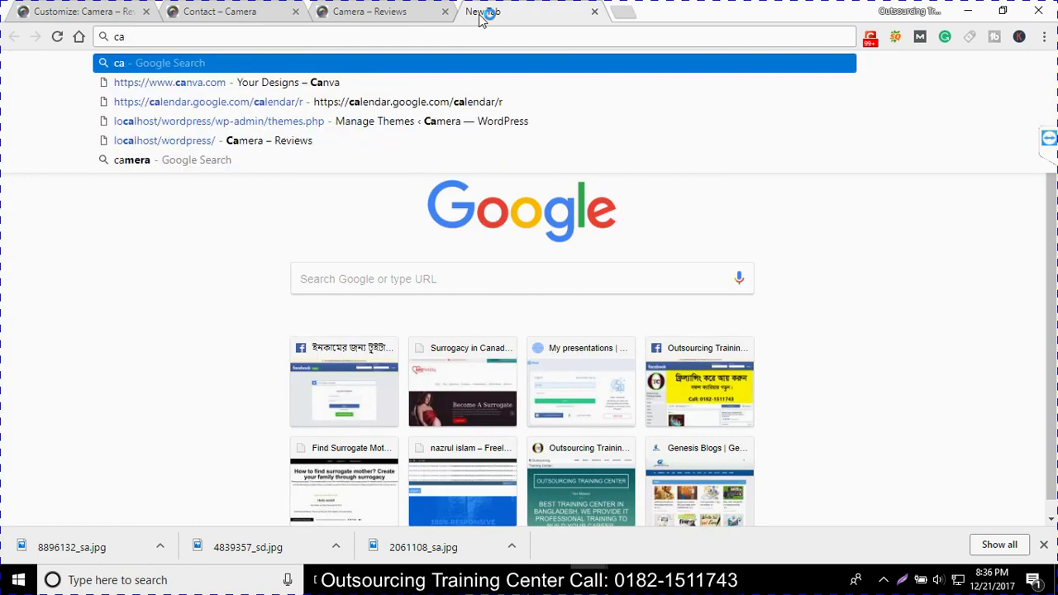
{"action": "type", "text": "mra s"}
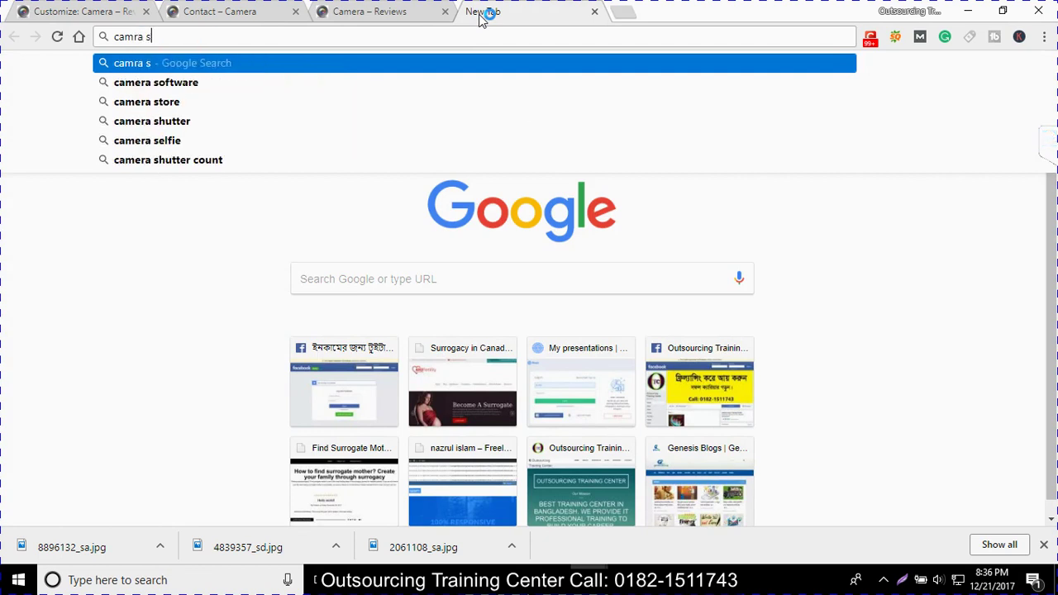
{"action": "type", "text": "lider in"}
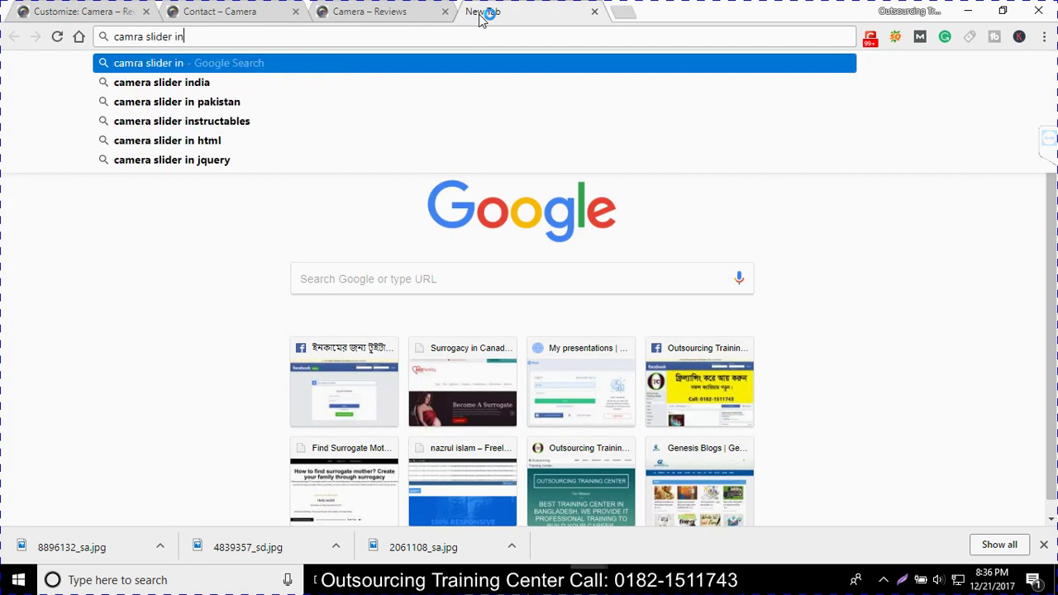
{"action": "key", "text": "BackSpace"}
{"action": "type", "text": "ma"}
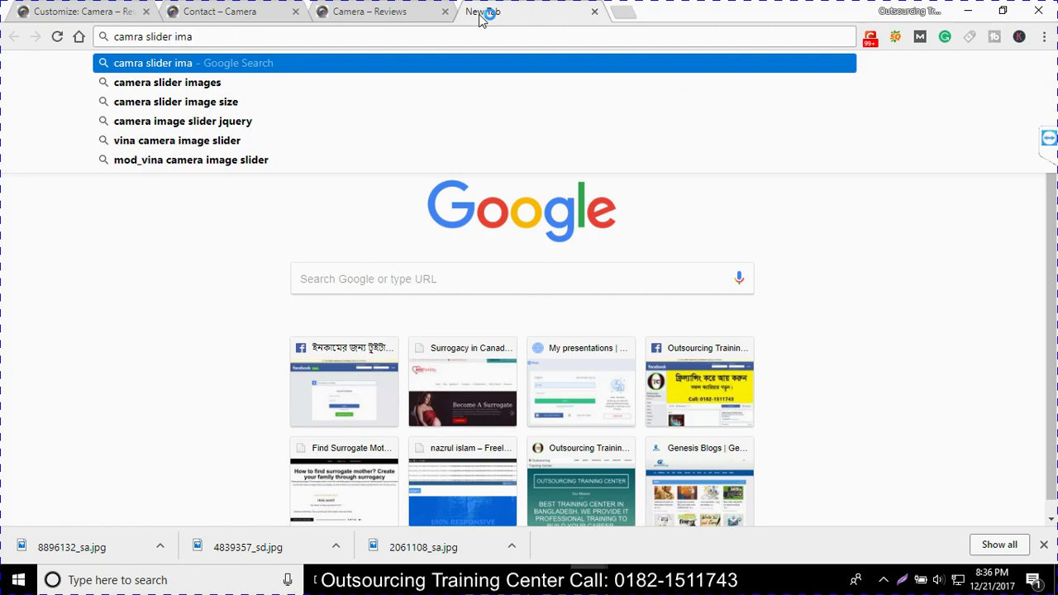
{"action": "key", "text": "Down"}
{"action": "key", "text": "Return"}
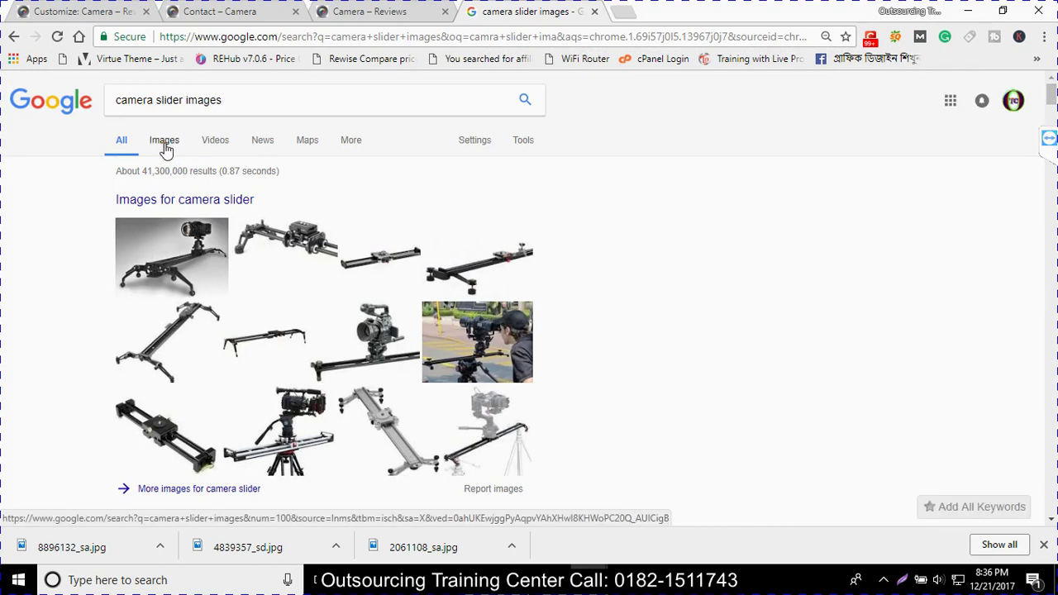
Browse the Google Images results, previewing the Proaim curved camera slider photos
{"action": "left_click", "coordinate": [165, 144]}
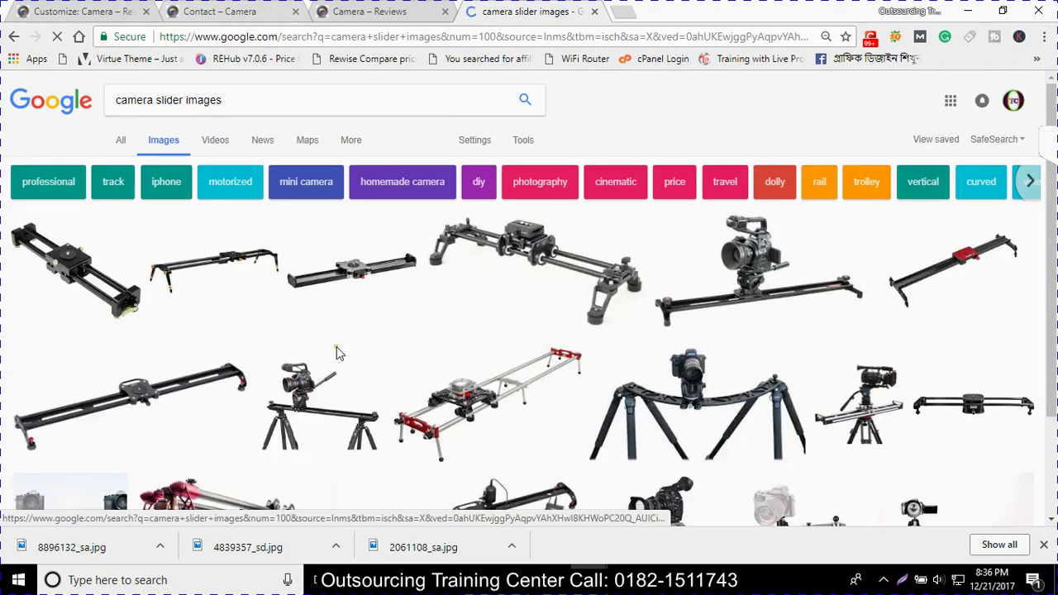
{"action": "scroll", "coordinate": [335, 353], "scroll_direction": "down", "scroll_amount": 3}
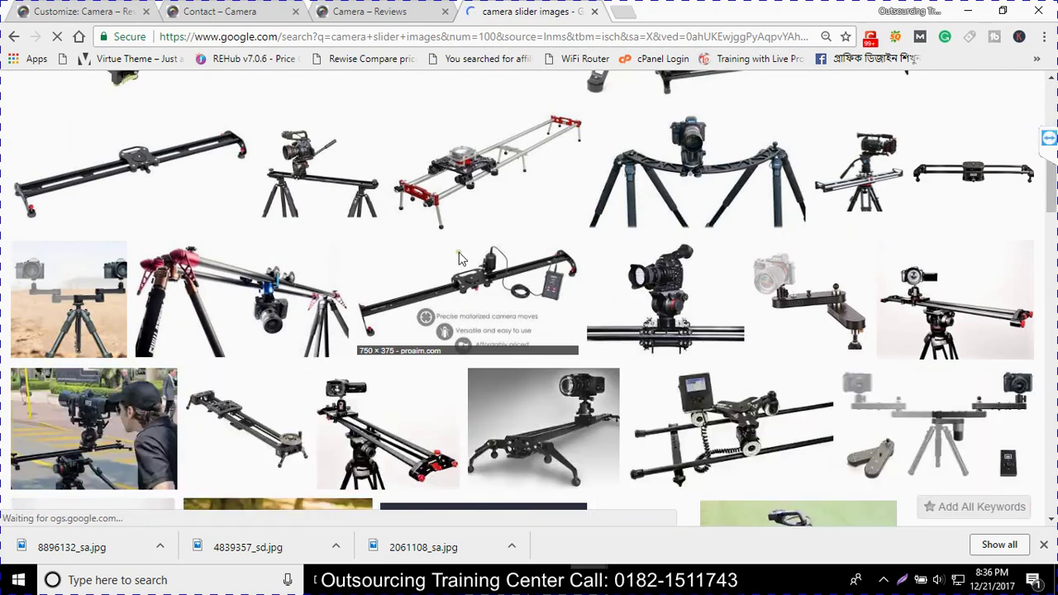
{"action": "left_click", "coordinate": [483, 192]}
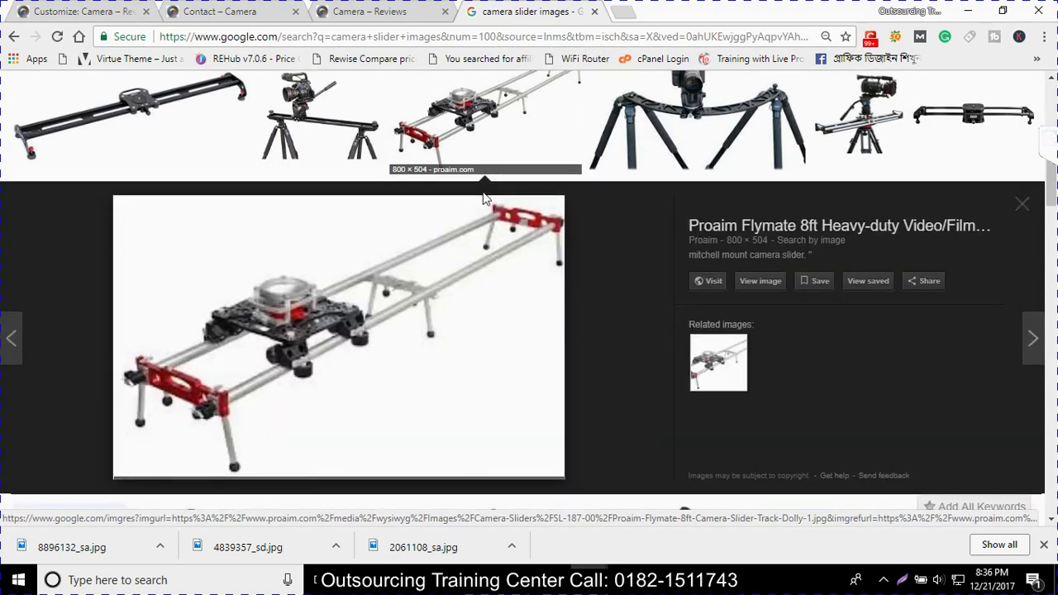
{"action": "scroll", "coordinate": [460, 283], "scroll_direction": "up", "scroll_amount": 3}
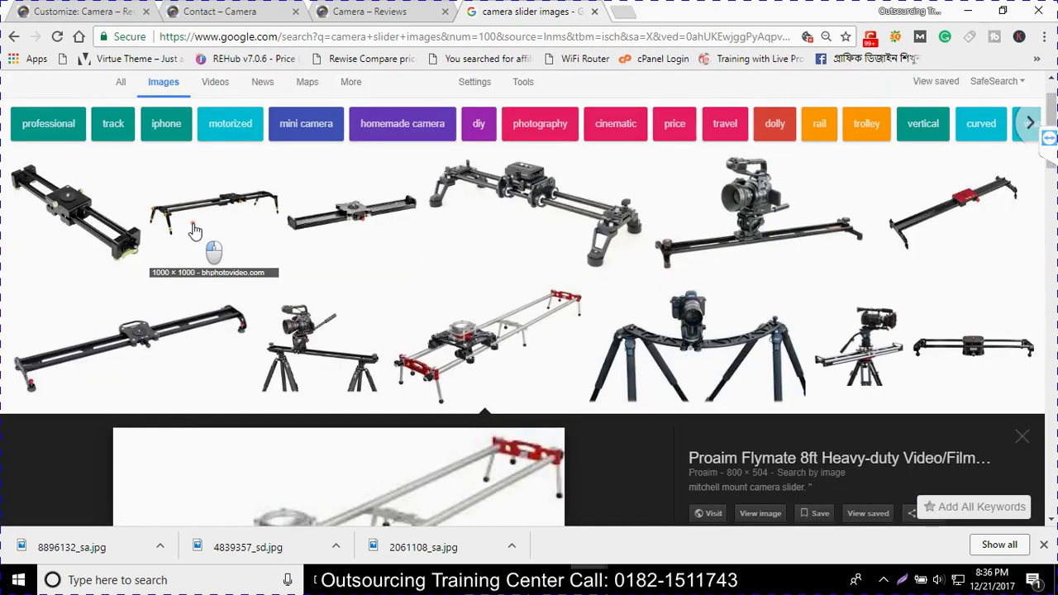
{"action": "left_click", "coordinate": [194, 231]}
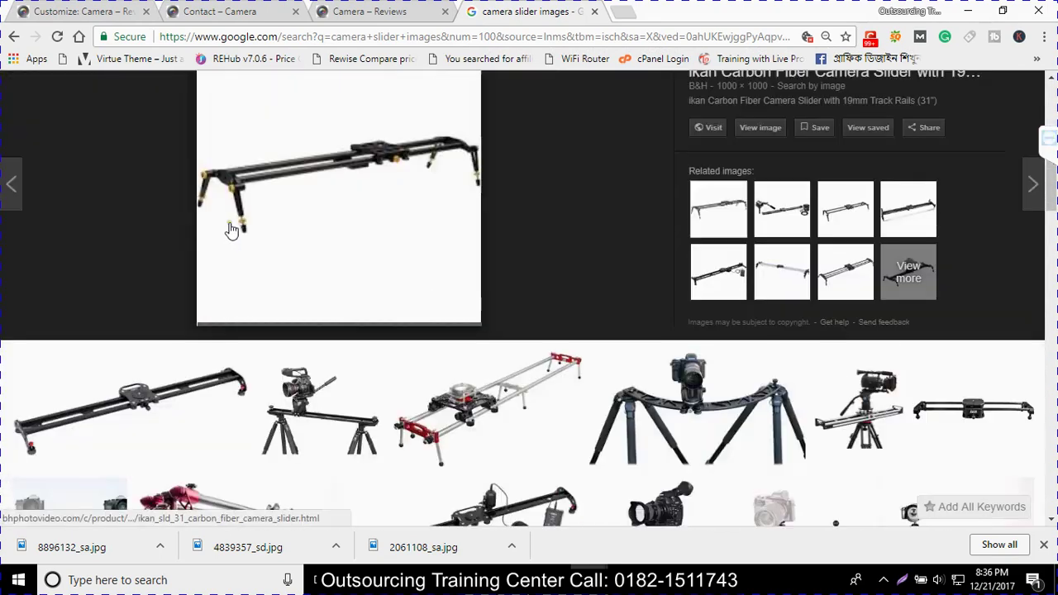
{"action": "scroll", "coordinate": [231, 230], "scroll_direction": "down", "scroll_amount": 5}
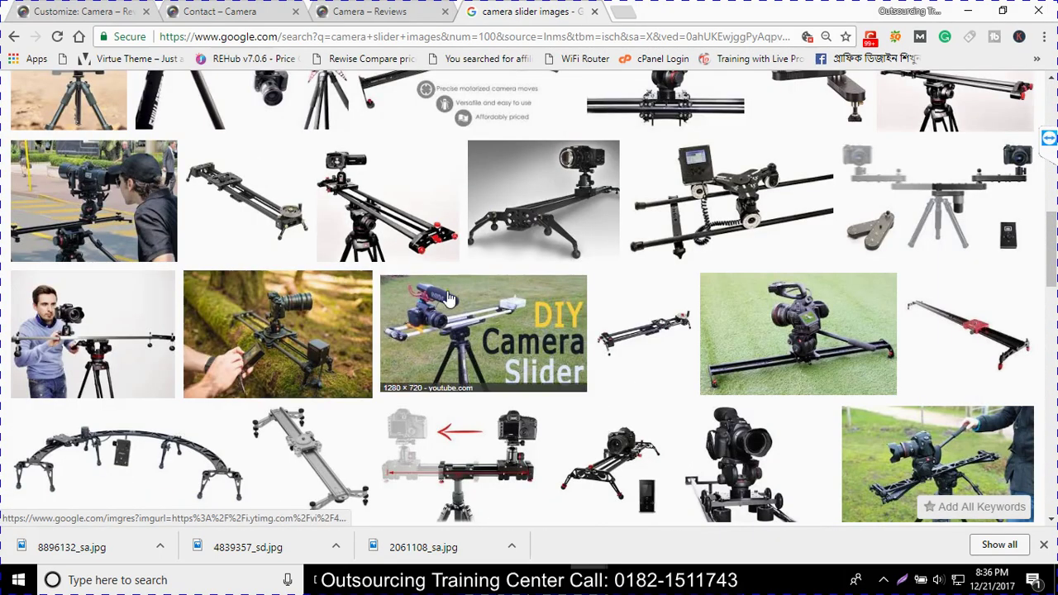
{"action": "left_click", "coordinate": [265, 333]}
{"action": "scroll", "coordinate": [310, 339], "scroll_direction": "down", "scroll_amount": 5}
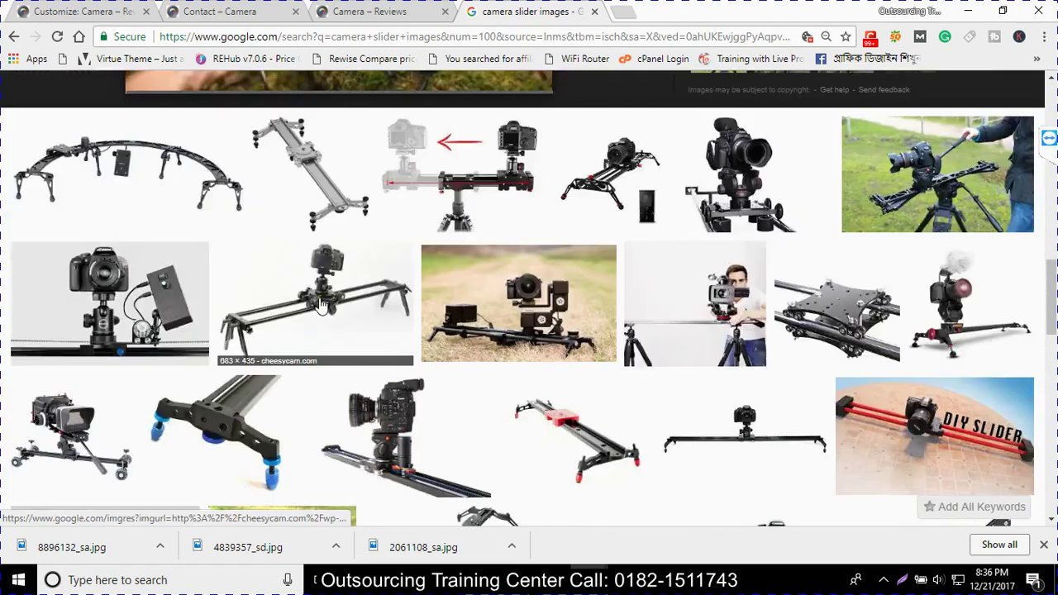
{"action": "left_click", "coordinate": [124, 170]}
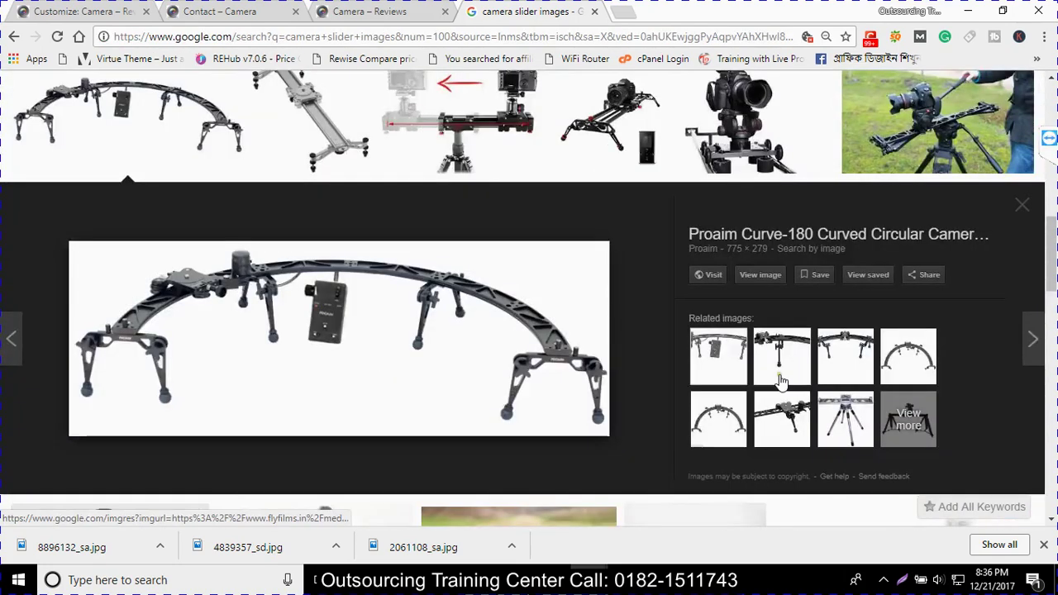
{"action": "left_click", "coordinate": [781, 374]}
{"action": "left_click", "coordinate": [859, 374]}
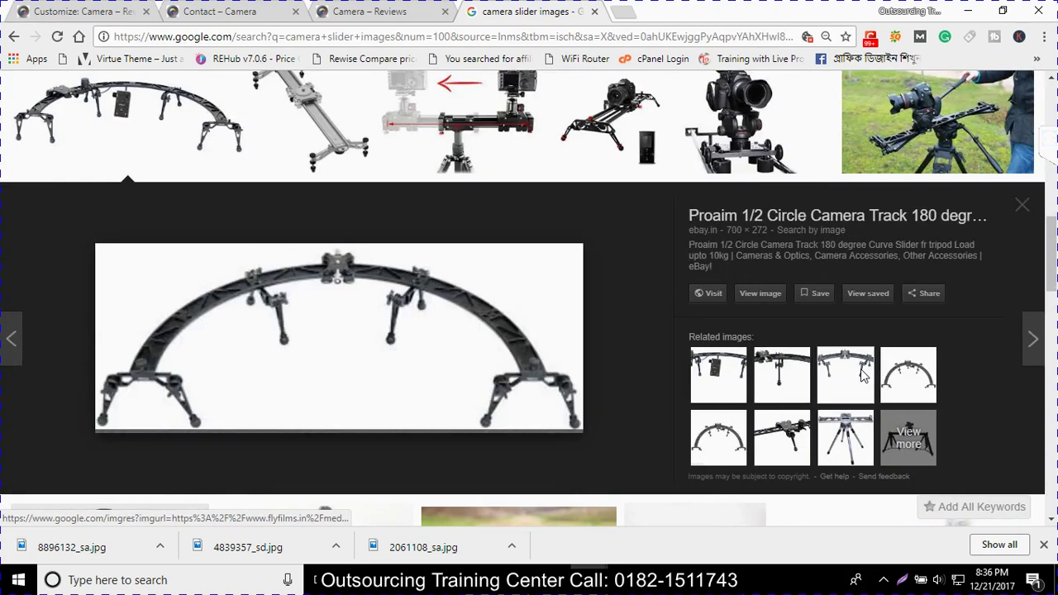
{"action": "left_click", "coordinate": [728, 380]}
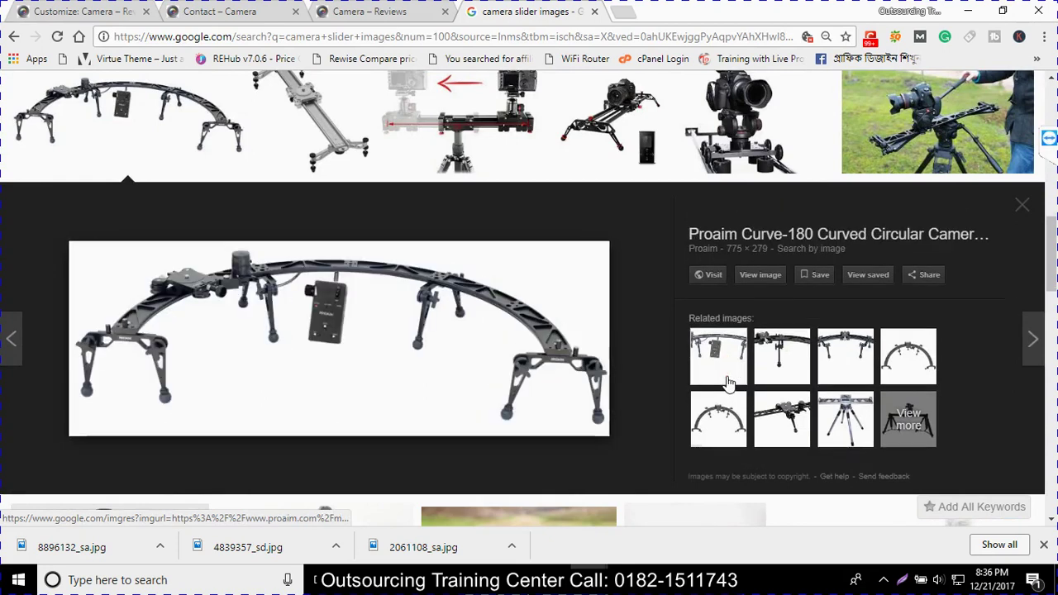
Save the Proaim Curve-180 and curve 120 slider images to the Desktop
{"action": "right_click", "coordinate": [279, 360]}
{"action": "left_click", "coordinate": [421, 287]}
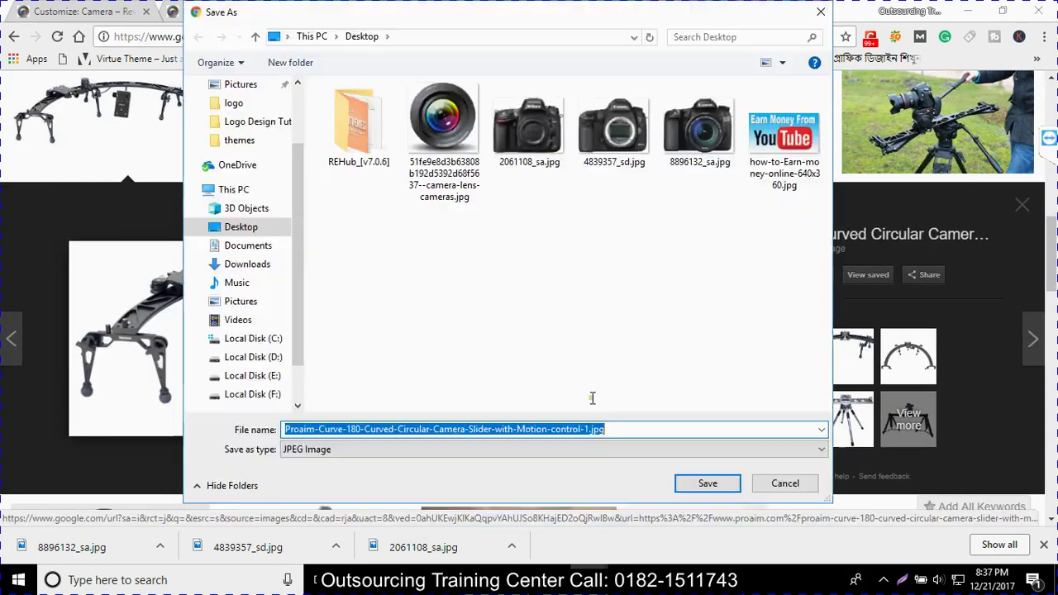
{"action": "left_click", "coordinate": [704, 548]}
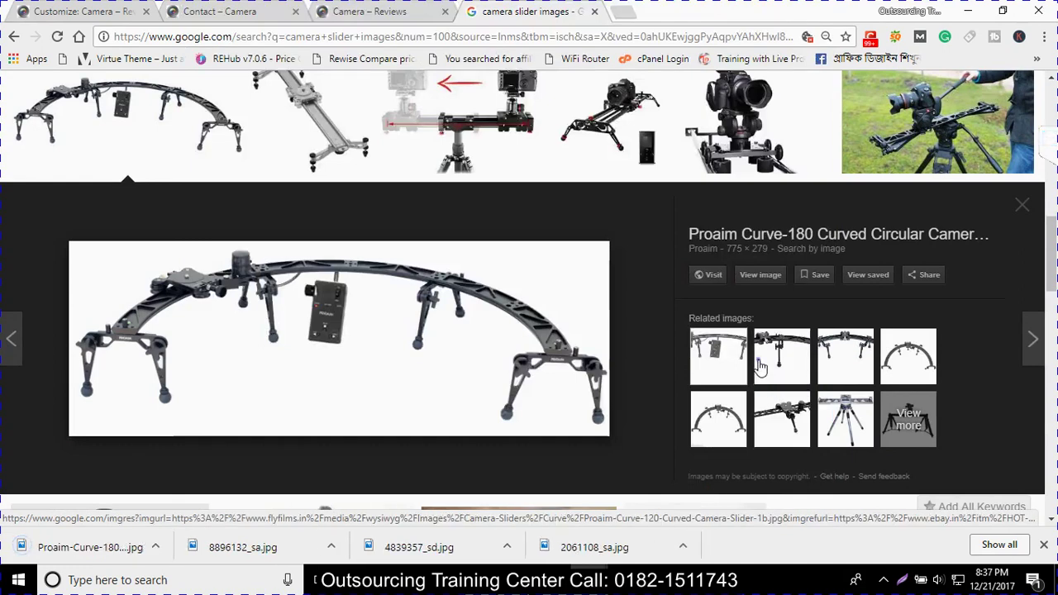
{"action": "right_click", "coordinate": [759, 367]}
{"action": "left_click", "coordinate": [775, 387]}
{"action": "left_click", "coordinate": [775, 383]}
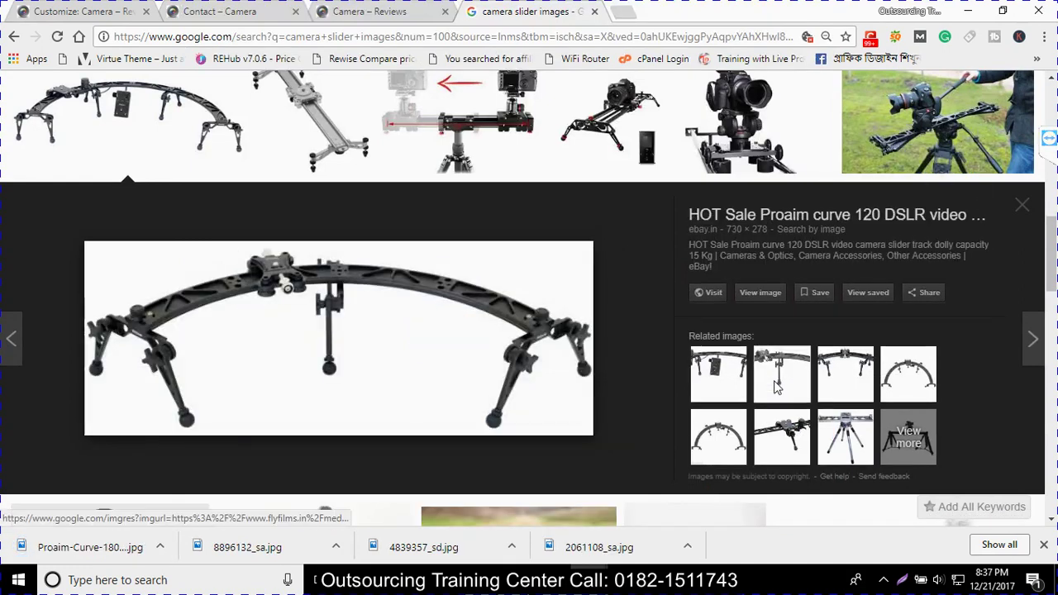
{"action": "right_click", "coordinate": [443, 331]}
{"action": "left_click", "coordinate": [485, 470]}
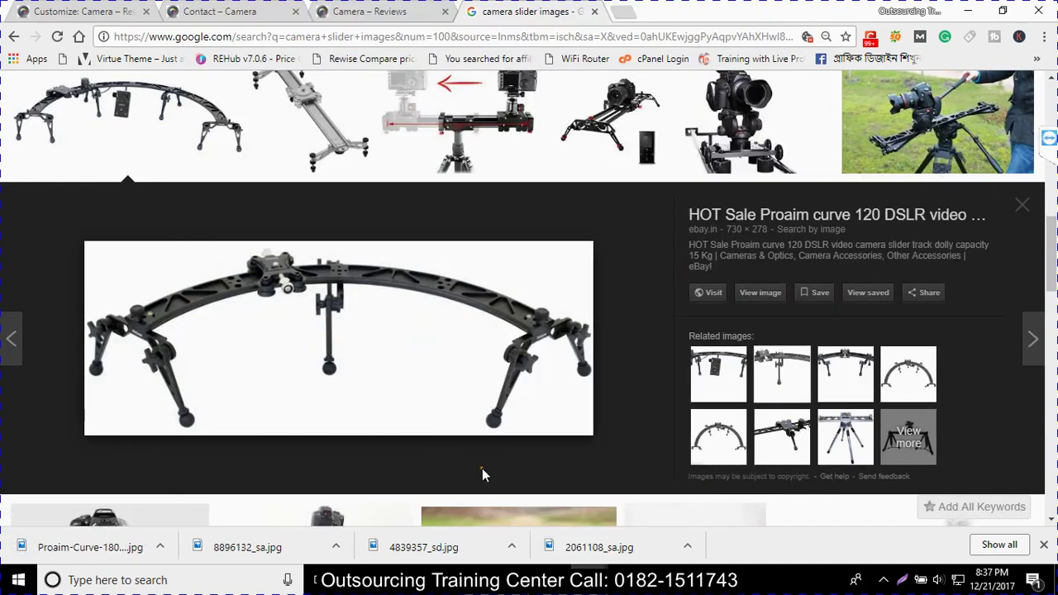
{"action": "key", "text": "Return"}
Save the Proaim 1/2 Circle Camera Track image to the Desktop and return to the Customizer
{"action": "left_click", "coordinate": [845, 374]}
{"action": "right_click", "coordinate": [463, 328]}
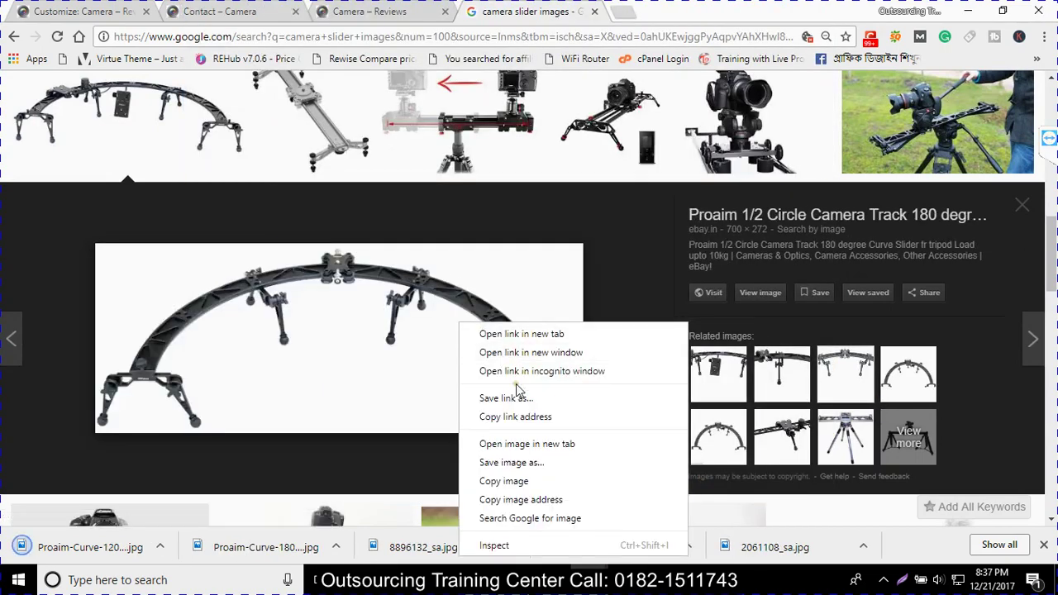
{"action": "left_click", "coordinate": [556, 469]}
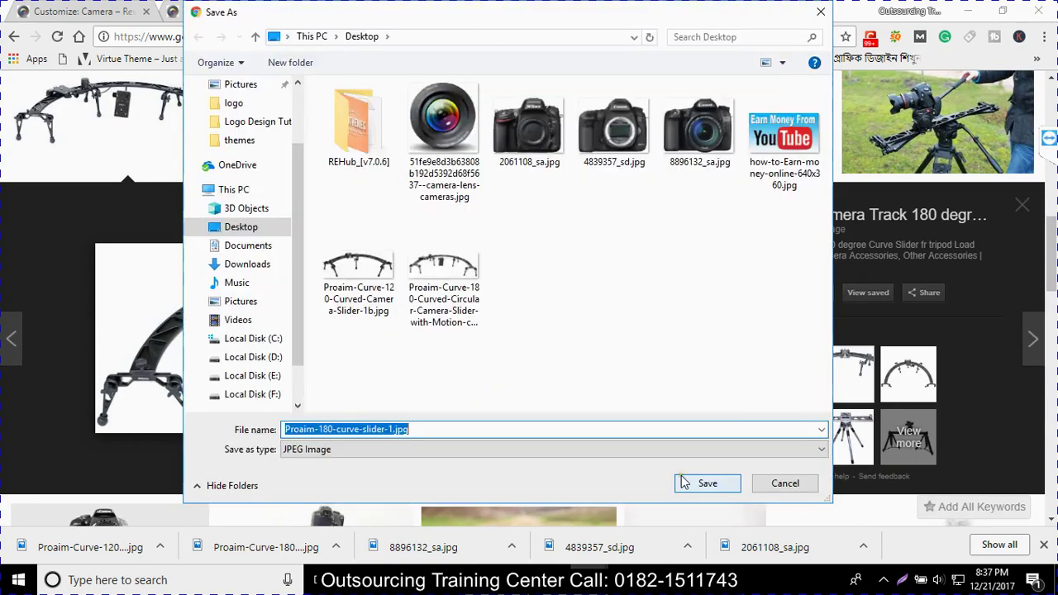
{"action": "left_click", "coordinate": [686, 484]}
{"action": "key", "text": "ctrl+1"}
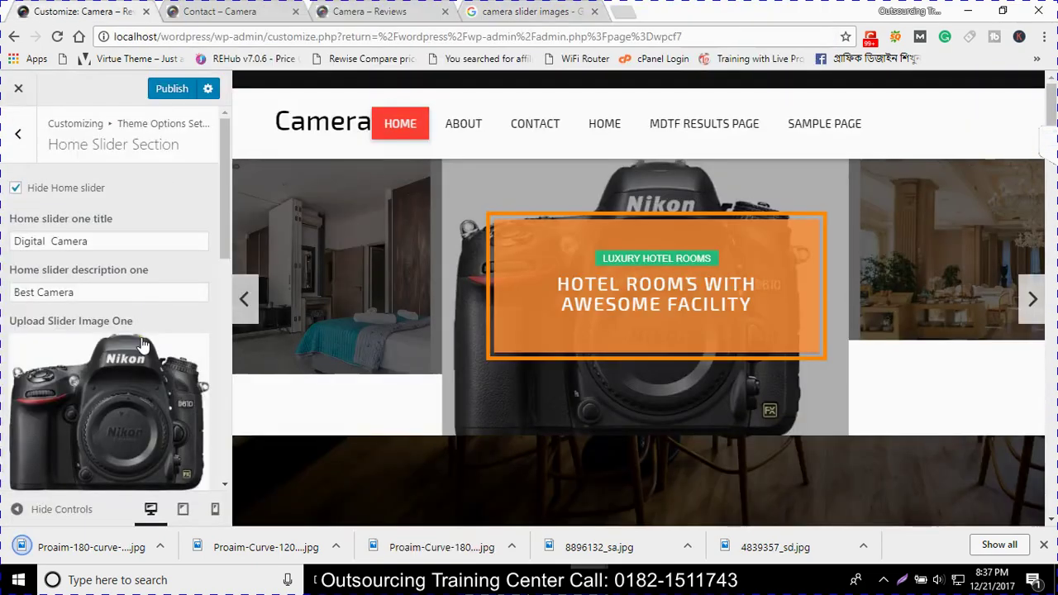
Upload the three Proaim slider photos and set one as Slider Image One
{"action": "scroll", "coordinate": [132, 368], "scroll_direction": "down", "scroll_amount": 2}
{"action": "left_click", "coordinate": [110, 357]}
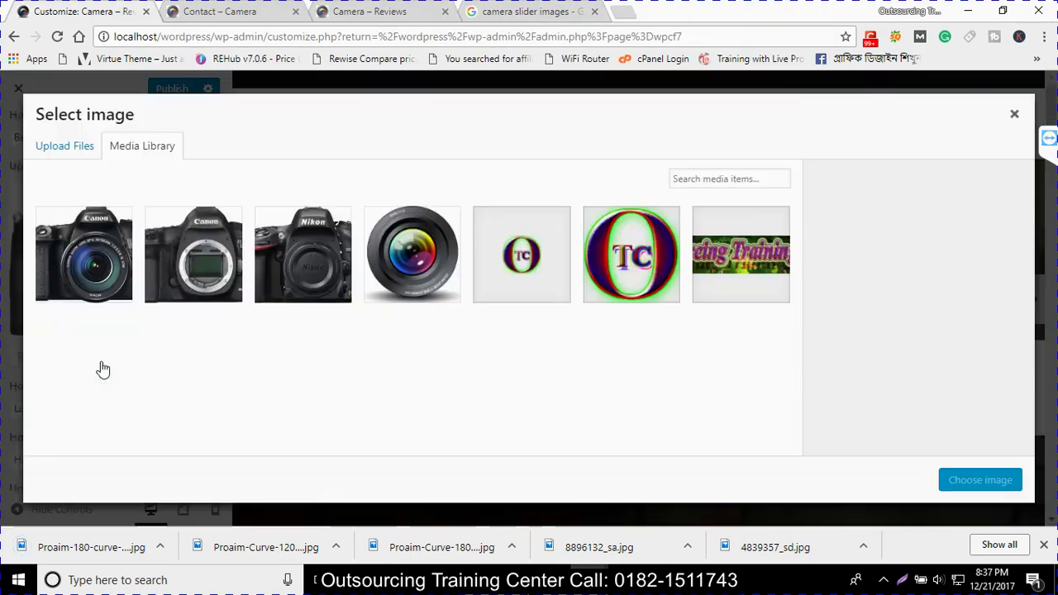
{"action": "left_click", "coordinate": [80, 146]}
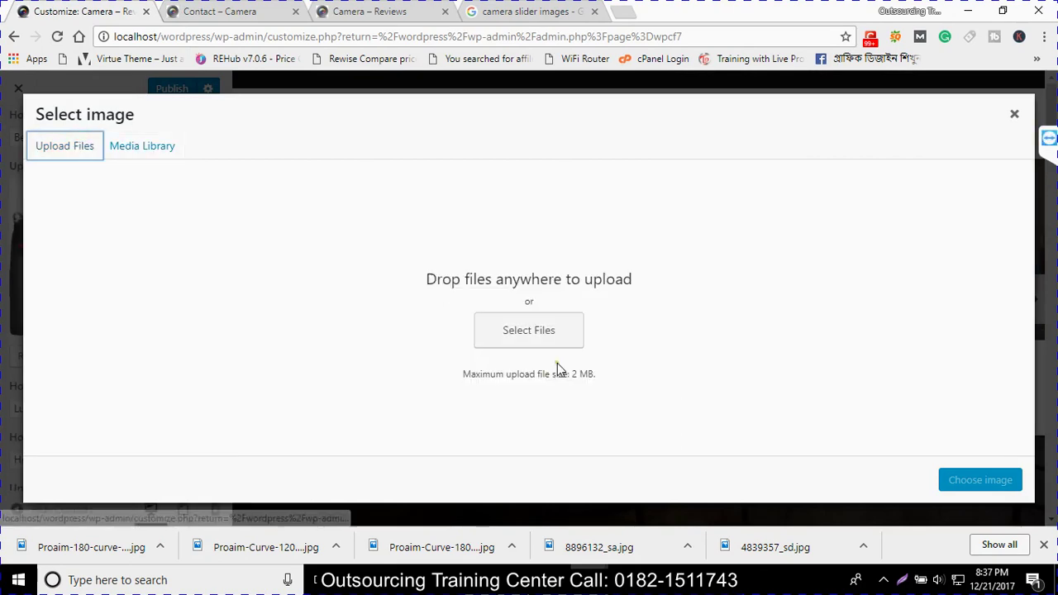
{"action": "left_click", "coordinate": [535, 347]}
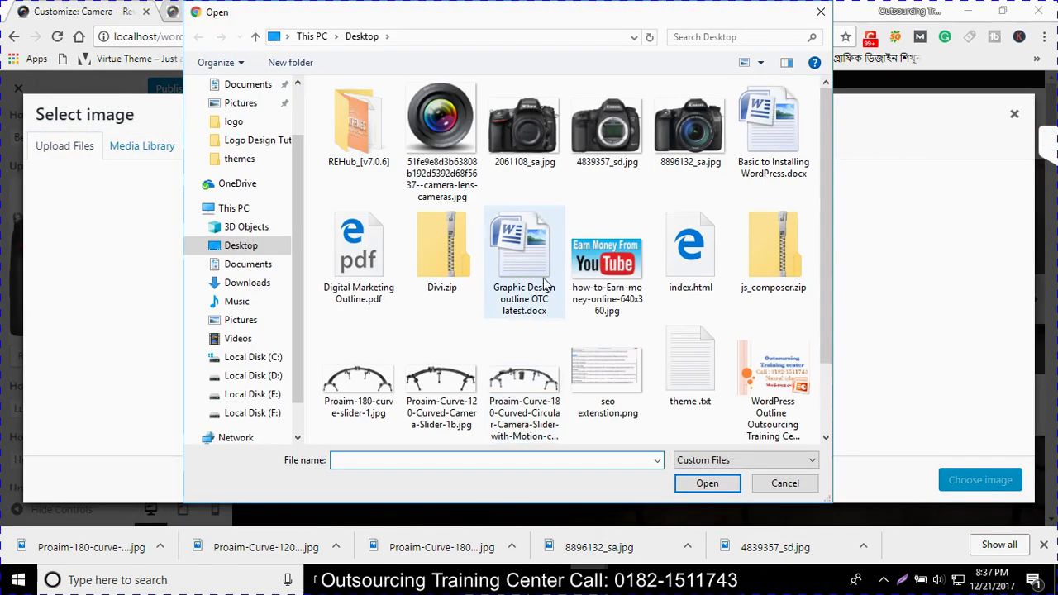
{"action": "left_click_drag", "start_coordinate": [370, 387], "coordinate": [513, 409]}
{"action": "left_click", "coordinate": [676, 477]}
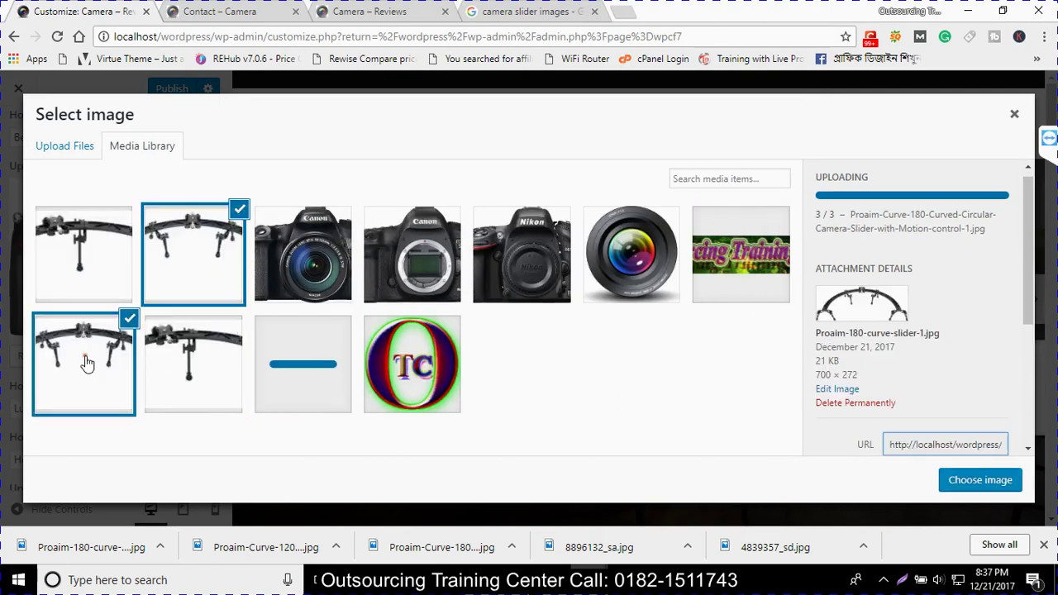
{"action": "left_click", "coordinate": [162, 330]}
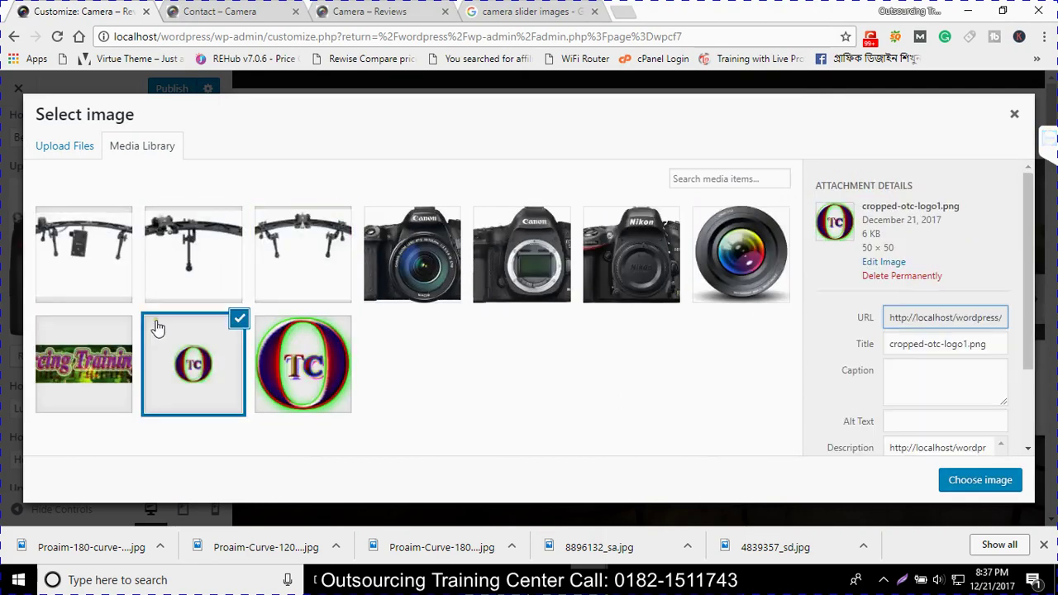
{"action": "left_click", "coordinate": [208, 258]}
{"action": "left_click", "coordinate": [97, 258]}
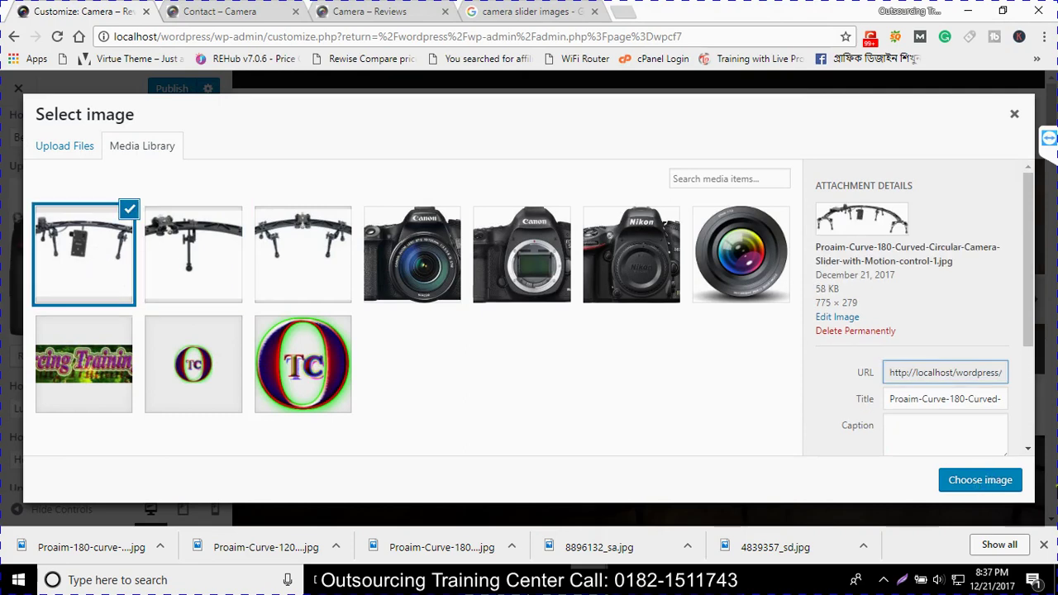
{"action": "left_click", "coordinate": [979, 487]}
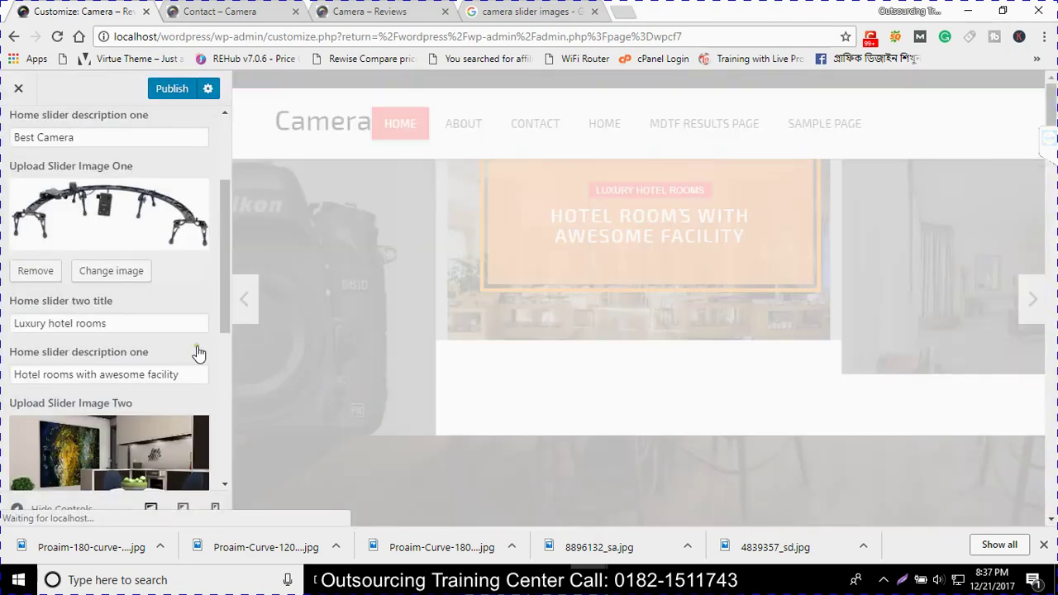
Set the other two curved slider photos as Slider Images Two and Three
{"action": "scroll", "coordinate": [123, 334], "scroll_direction": "down", "scroll_amount": 1}
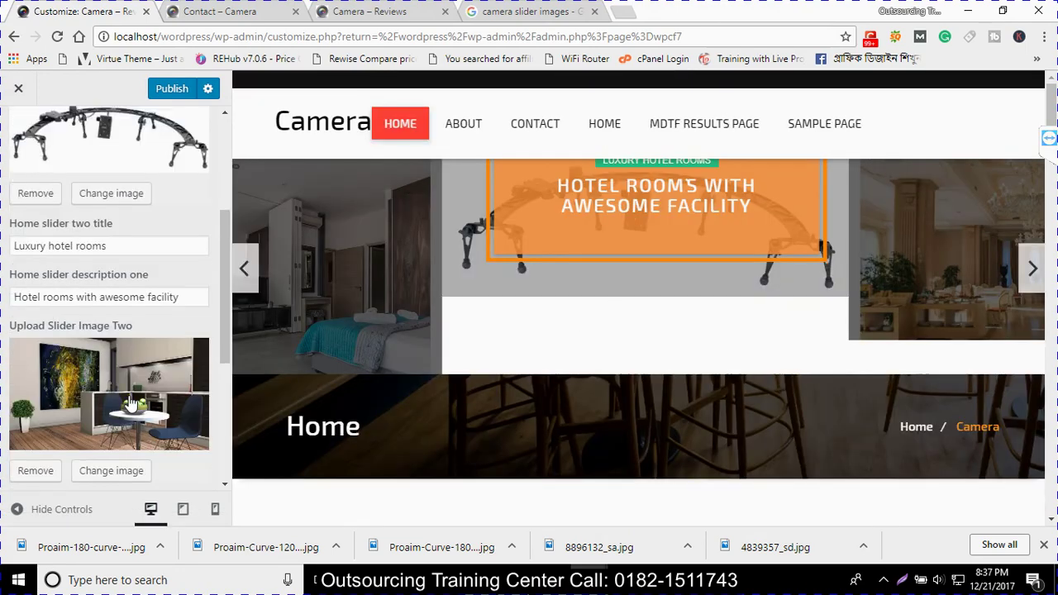
{"action": "left_click", "coordinate": [114, 471]}
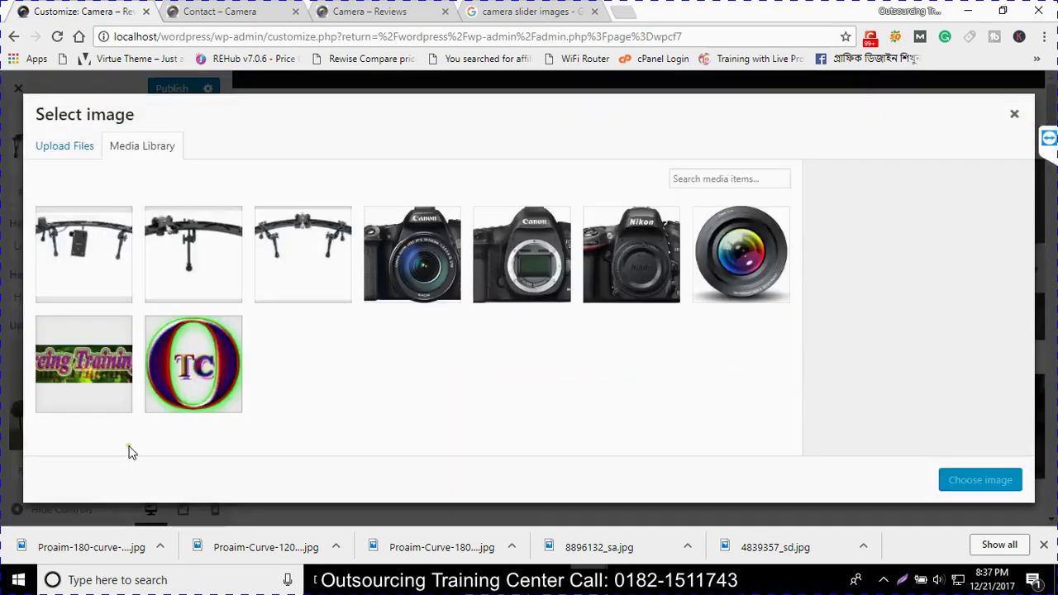
{"action": "left_click", "coordinate": [219, 239]}
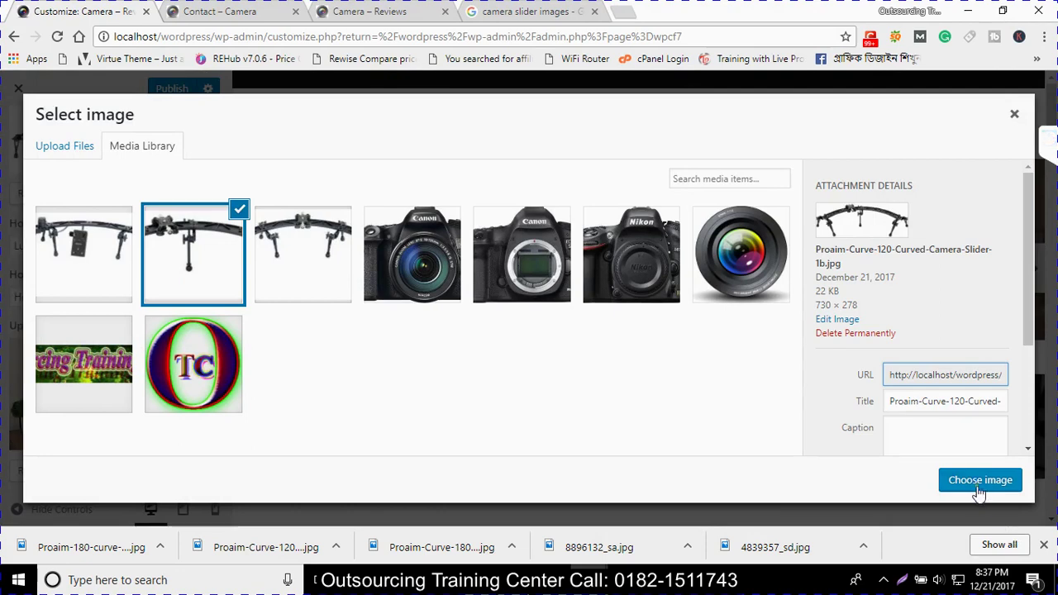
{"action": "left_click", "coordinate": [980, 481]}
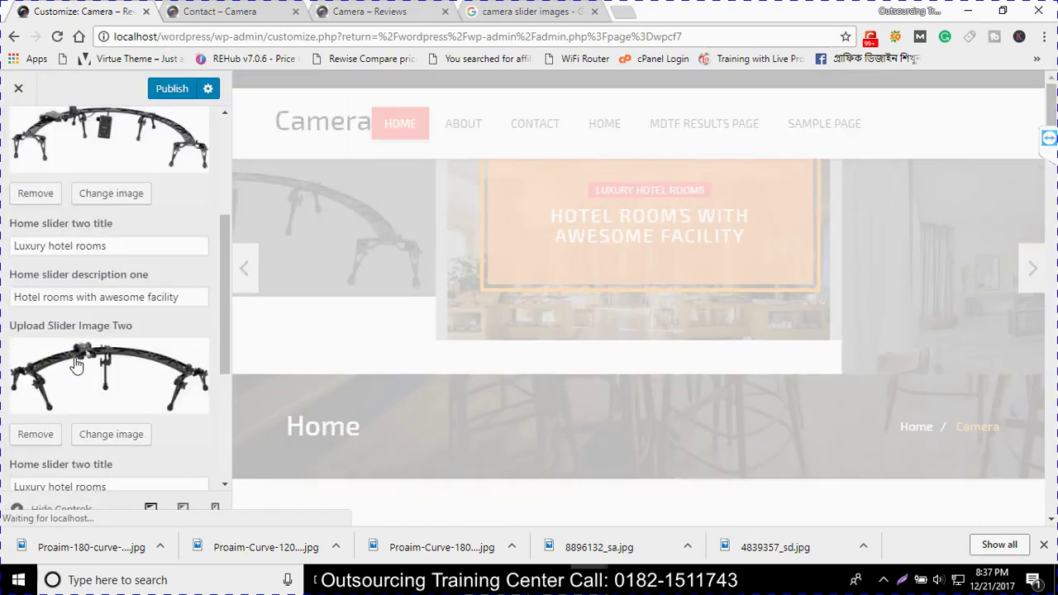
{"action": "scroll", "coordinate": [99, 397], "scroll_direction": "down", "scroll_amount": 3}
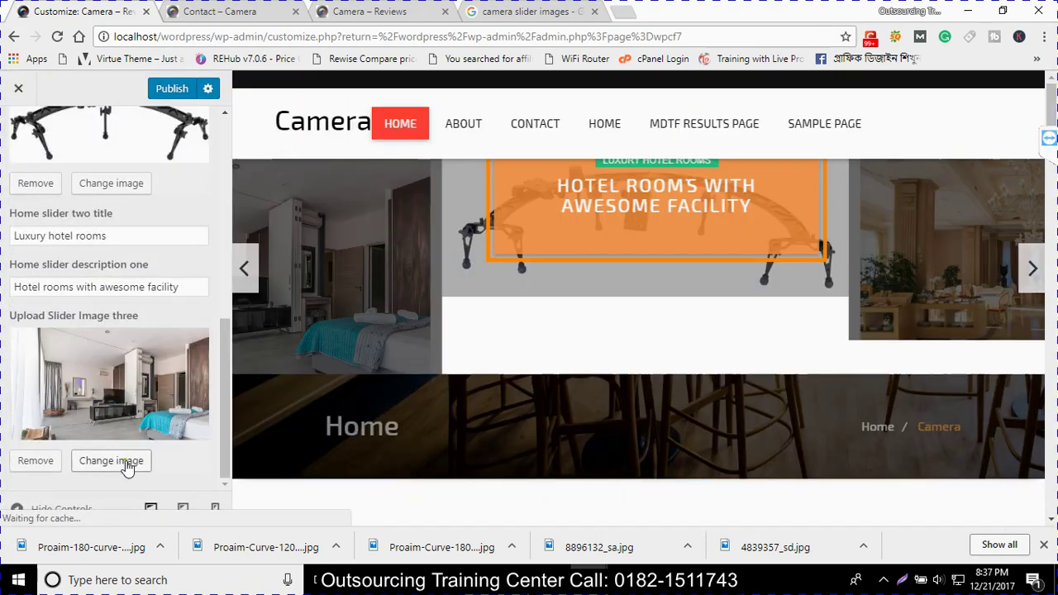
{"action": "left_click", "coordinate": [127, 467]}
{"action": "left_click", "coordinate": [327, 275]}
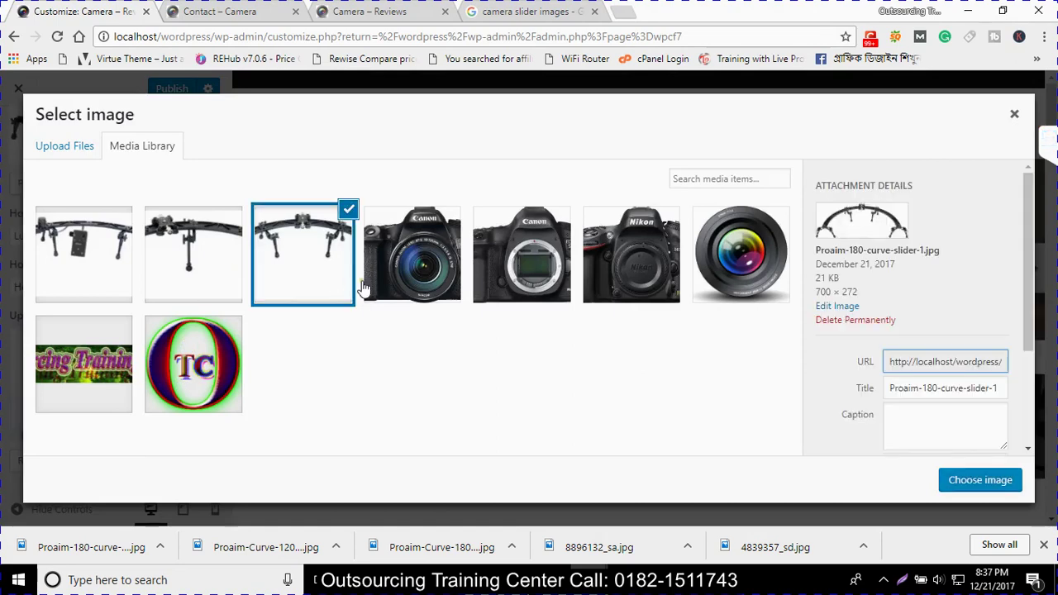
{"action": "left_click", "coordinate": [1010, 488]}
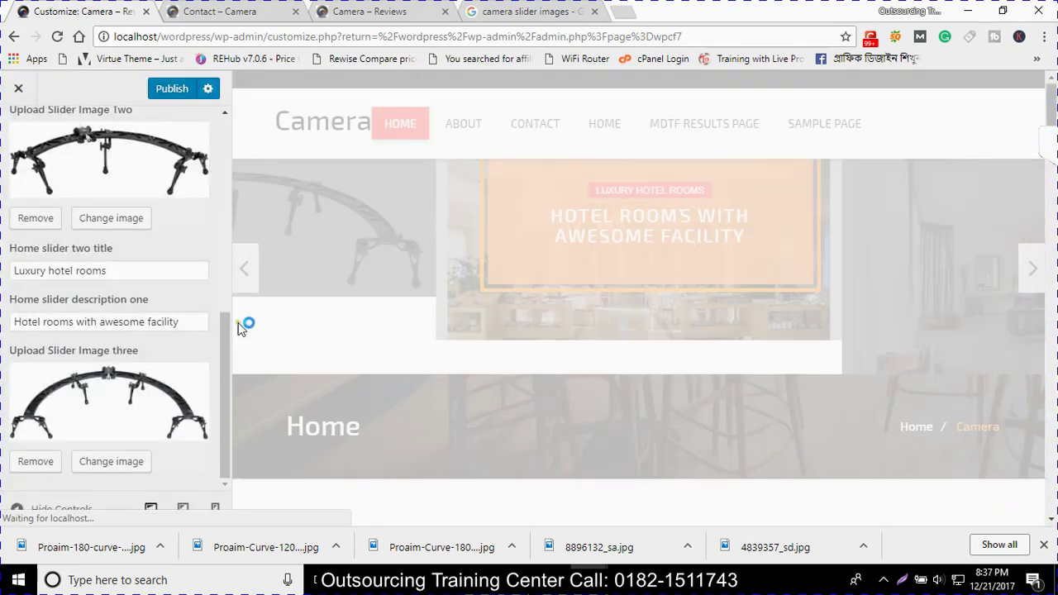
{"action": "scroll", "coordinate": [141, 354], "scroll_direction": "up", "scroll_amount": 1}
Copy 'Digital Camera' from slide one's title into the Home slider two title
{"action": "left_click_drag", "start_coordinate": [107, 348], "coordinate": [3, 349]}
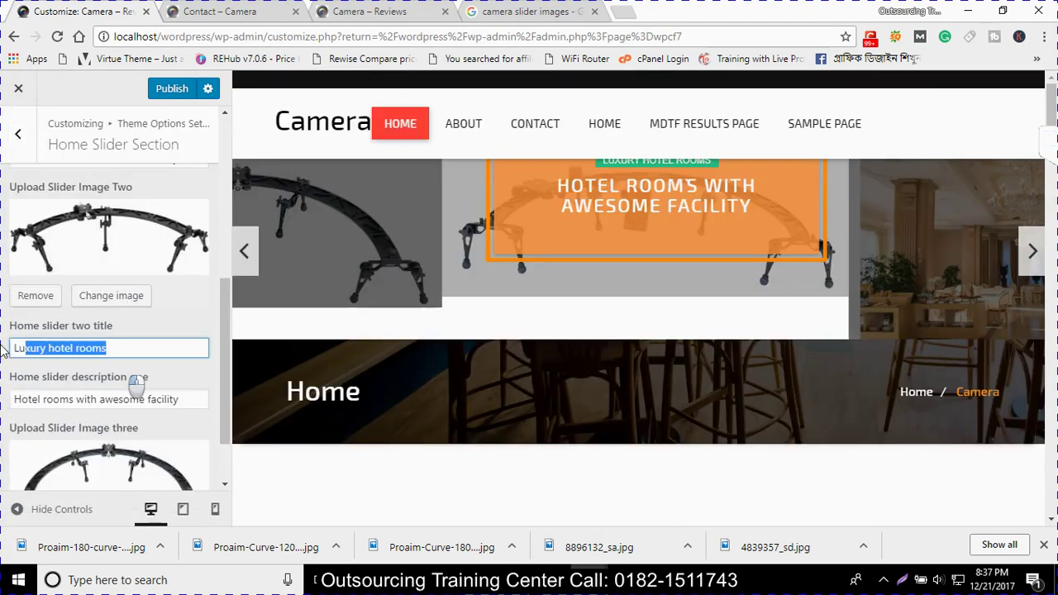
{"action": "scroll", "coordinate": [12, 349], "scroll_direction": "up", "scroll_amount": 3}
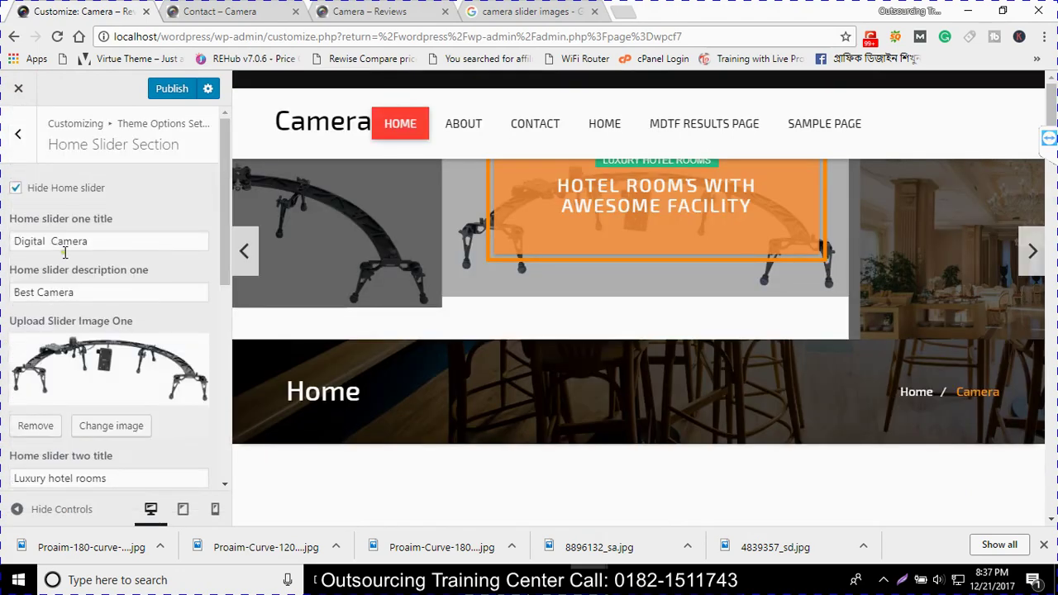
{"action": "left_click_drag", "start_coordinate": [91, 240], "coordinate": [13, 240]}
{"action": "key", "text": "ctrl+c"}
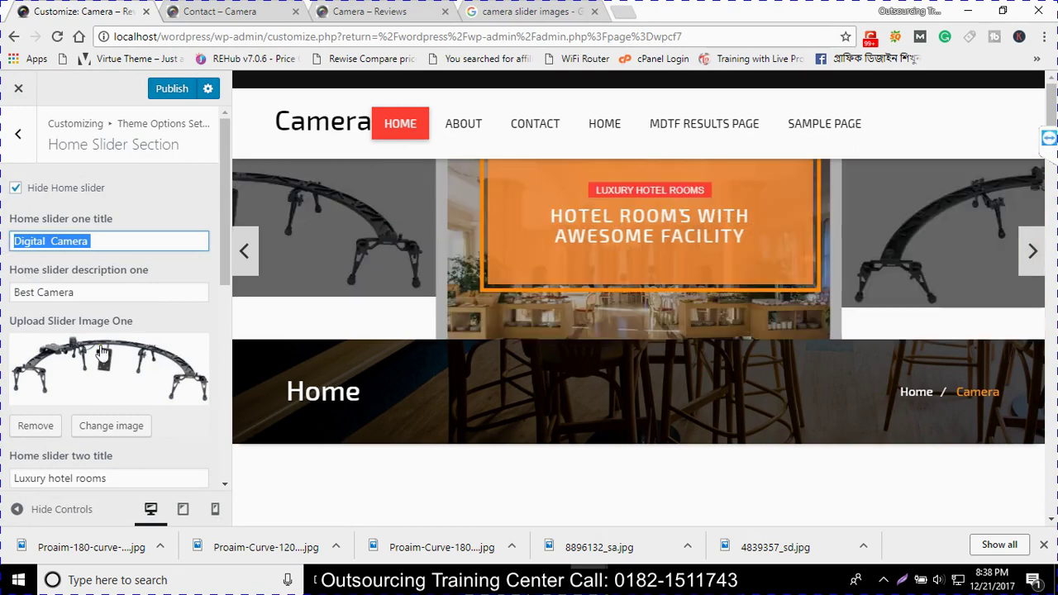
{"action": "scroll", "coordinate": [101, 354], "scroll_direction": "down", "scroll_amount": 4}
{"action": "scroll", "coordinate": [109, 364], "scroll_direction": "down", "scroll_amount": 1}
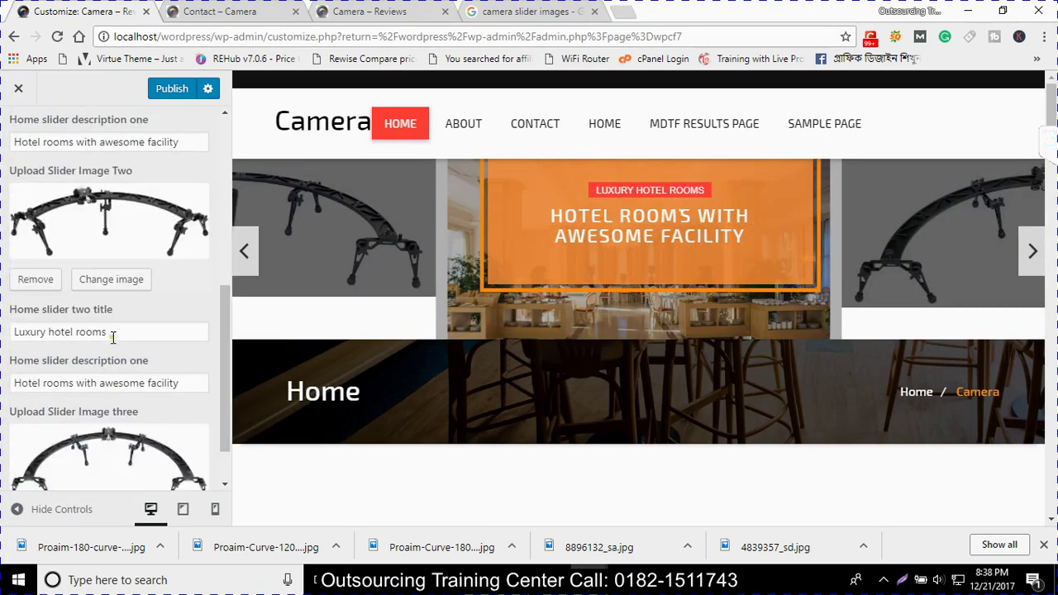
{"action": "left_click_drag", "start_coordinate": [113, 337], "coordinate": [4, 335]}
{"action": "key", "text": "ctrl+v"}
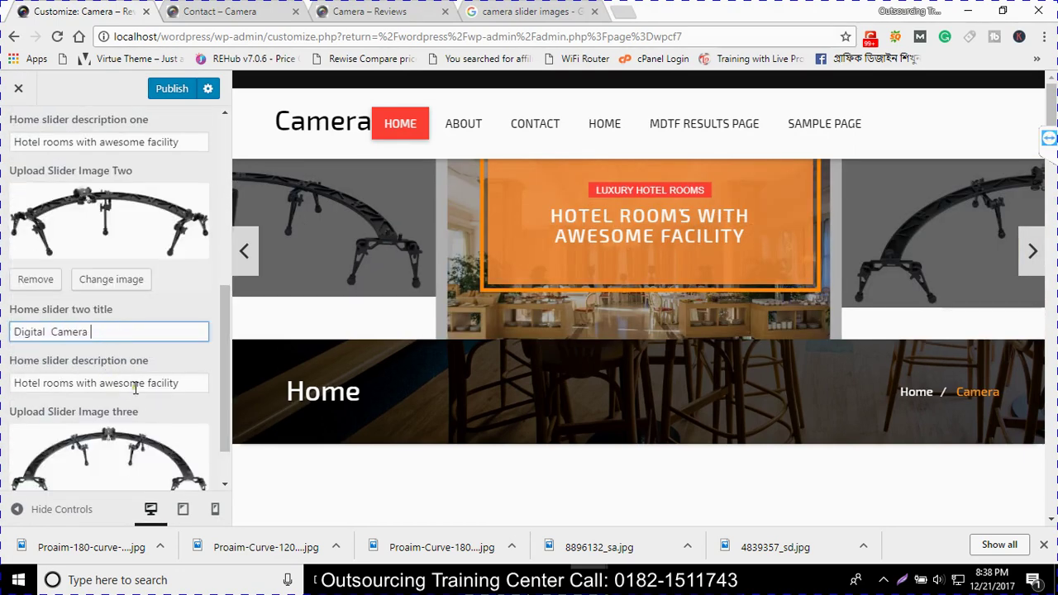
Paste 'Best Camera' into the second and third slide descriptions, then return to theme options
{"action": "left_click_drag", "start_coordinate": [189, 383], "coordinate": [16, 364]}
{"action": "scroll", "coordinate": [100, 347], "scroll_direction": "up", "scroll_amount": 2}
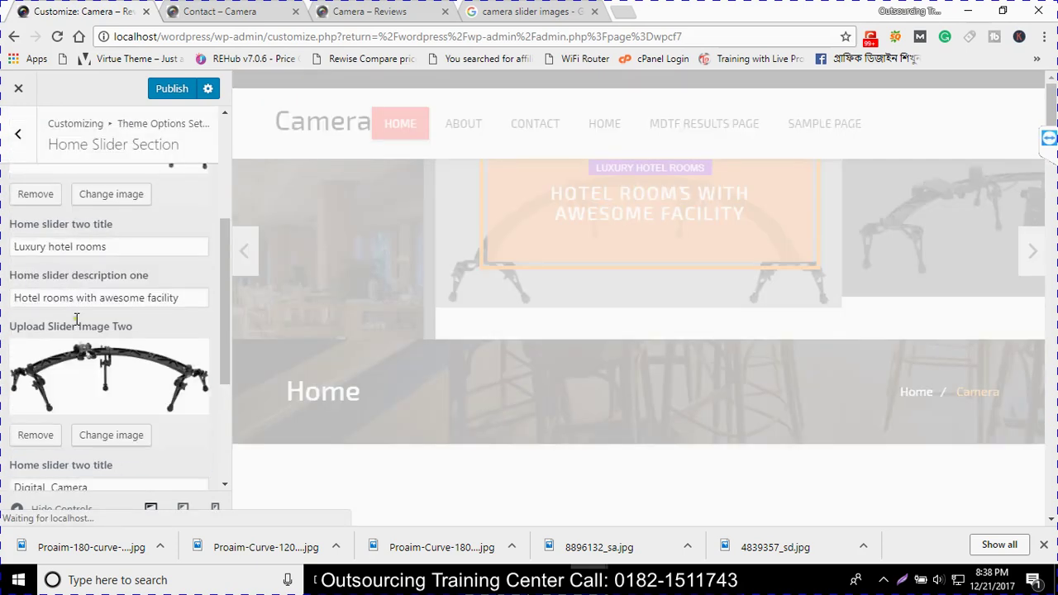
{"action": "scroll", "coordinate": [110, 229], "scroll_direction": "up", "scroll_amount": 2}
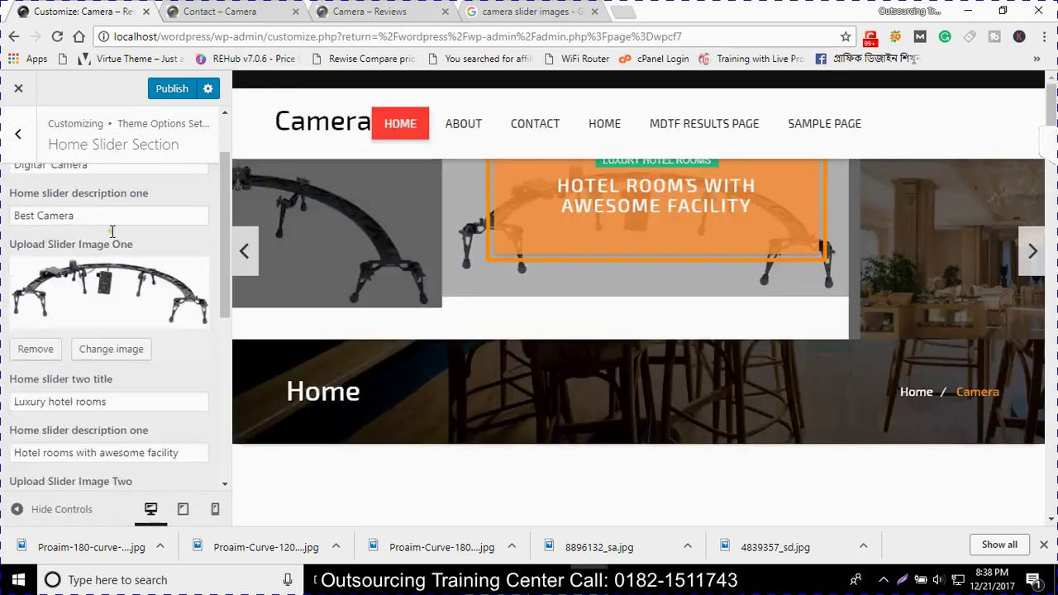
{"action": "triple_click", "coordinate": [111, 229]}
{"action": "key", "text": "ctrl+c"}
{"action": "key", "text": "BackSpace"}
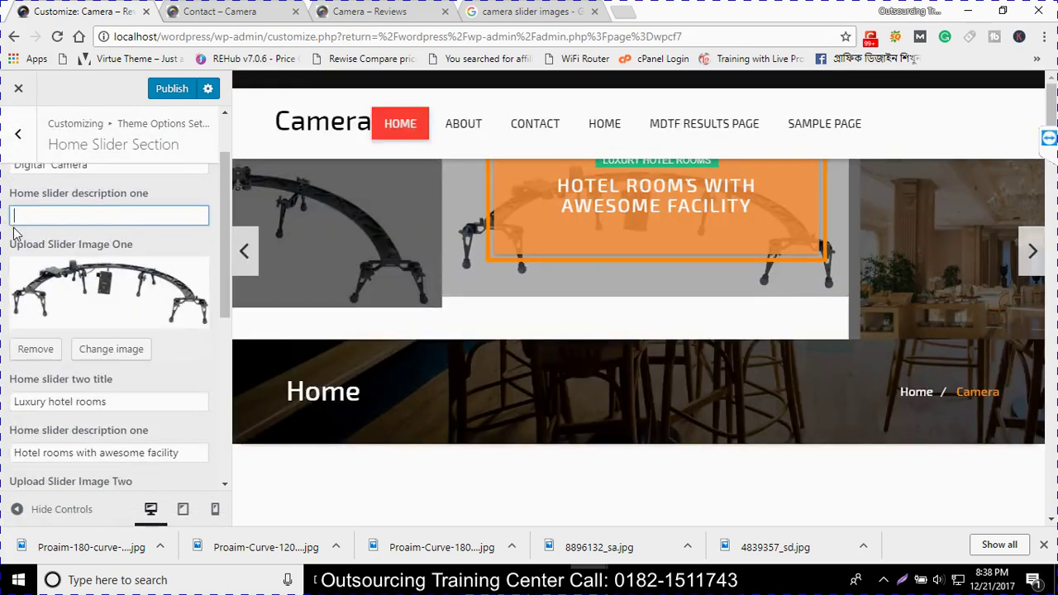
{"action": "key", "text": "ctrl+z"}
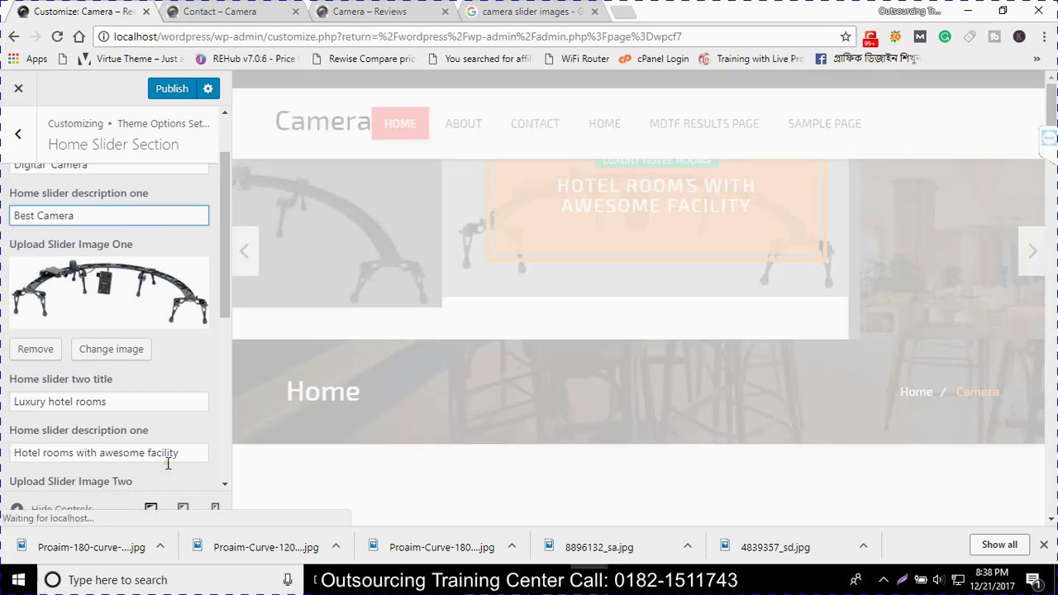
{"action": "left_click_drag", "start_coordinate": [178, 454], "coordinate": [186, 458]}
{"action": "key", "text": "ctrl+v"}
{"action": "scroll", "coordinate": [4, 441], "scroll_direction": "down", "scroll_amount": 3}
{"action": "key", "text": "ctrl+v"}
{"action": "scroll", "coordinate": [82, 388], "scroll_direction": "down", "scroll_amount": 2}
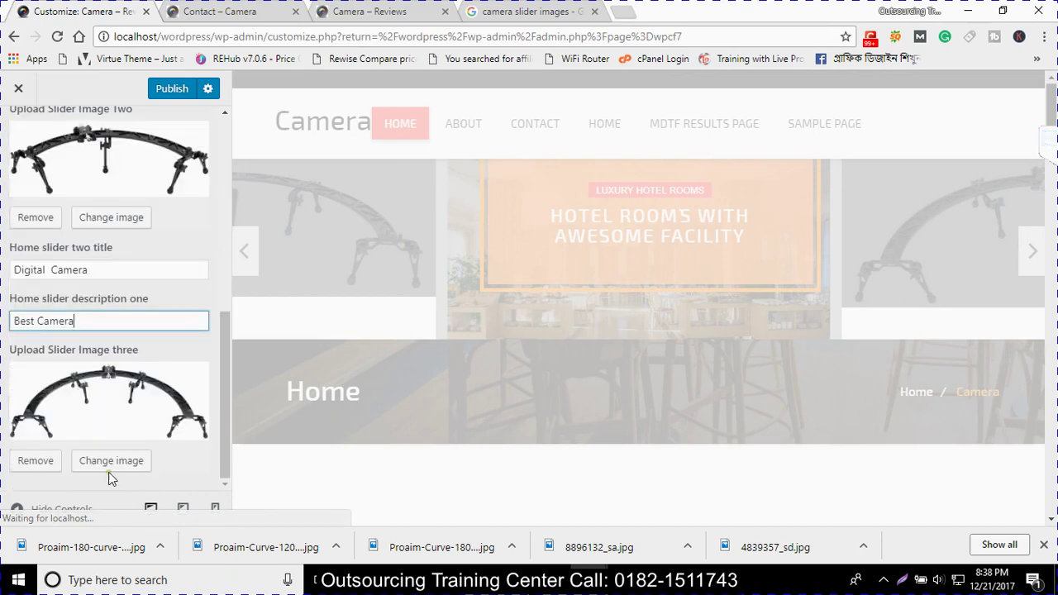
{"action": "scroll", "coordinate": [108, 472], "scroll_direction": "up", "scroll_amount": 10}
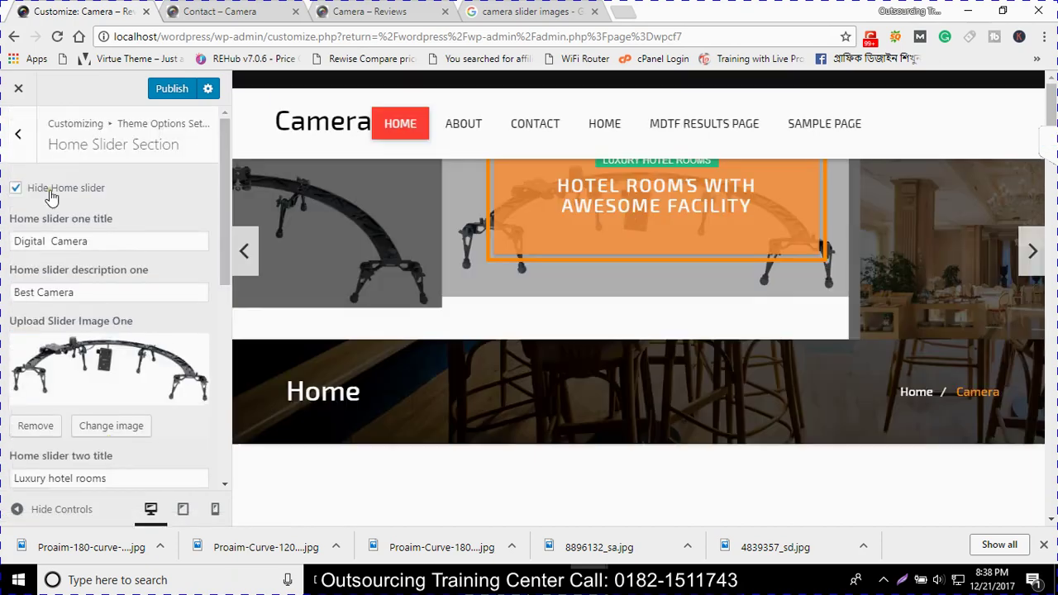
{"action": "left_click", "coordinate": [13, 134]}
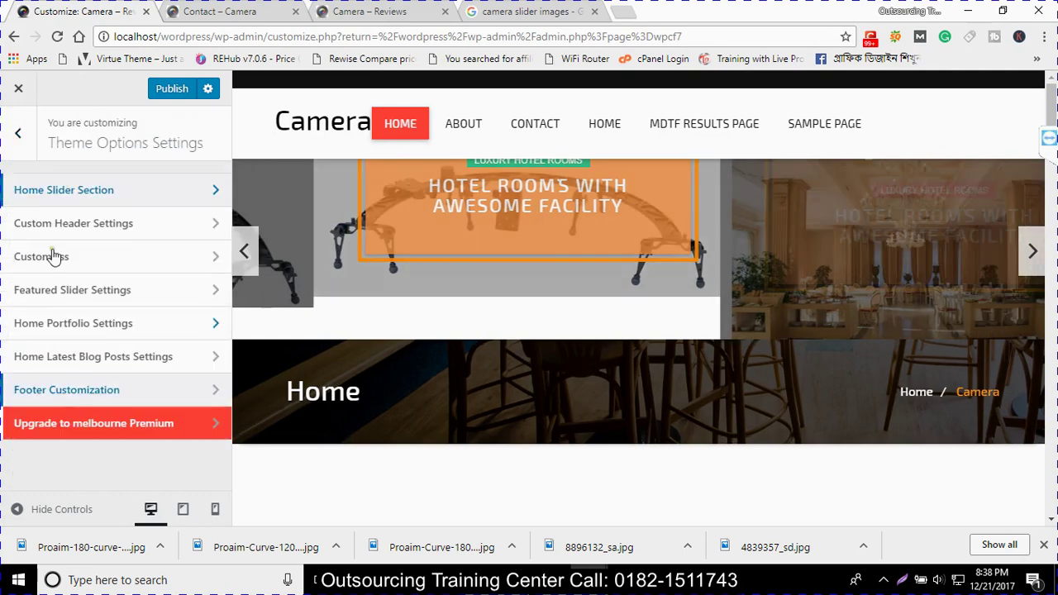
In Custom Header Settings, replace the Header Headline with a phone number
{"action": "left_click", "coordinate": [52, 225]}
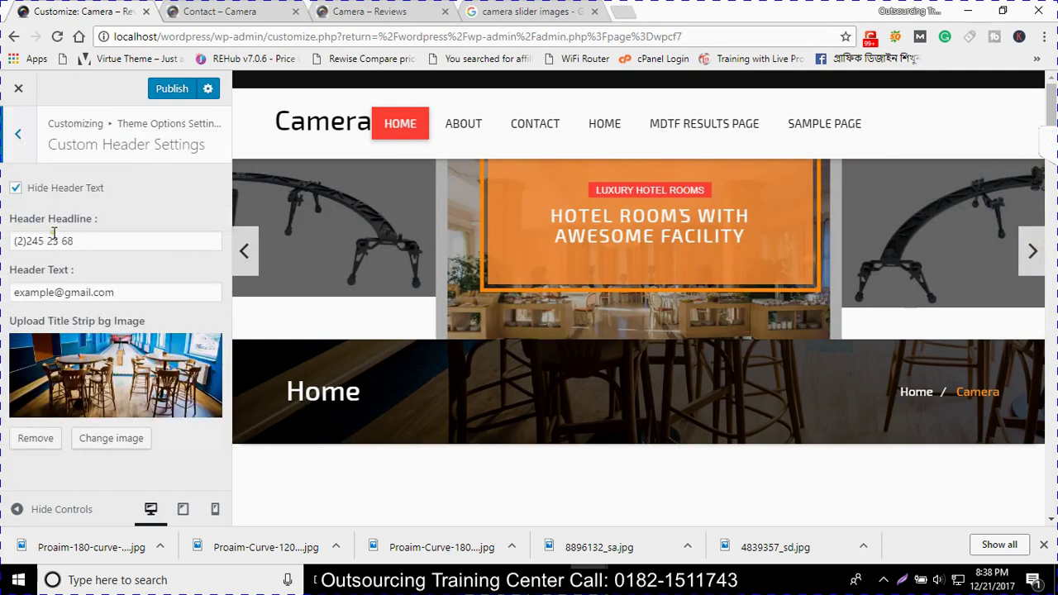
{"action": "left_click", "coordinate": [98, 242]}
{"action": "key", "text": "ctrl+a"}
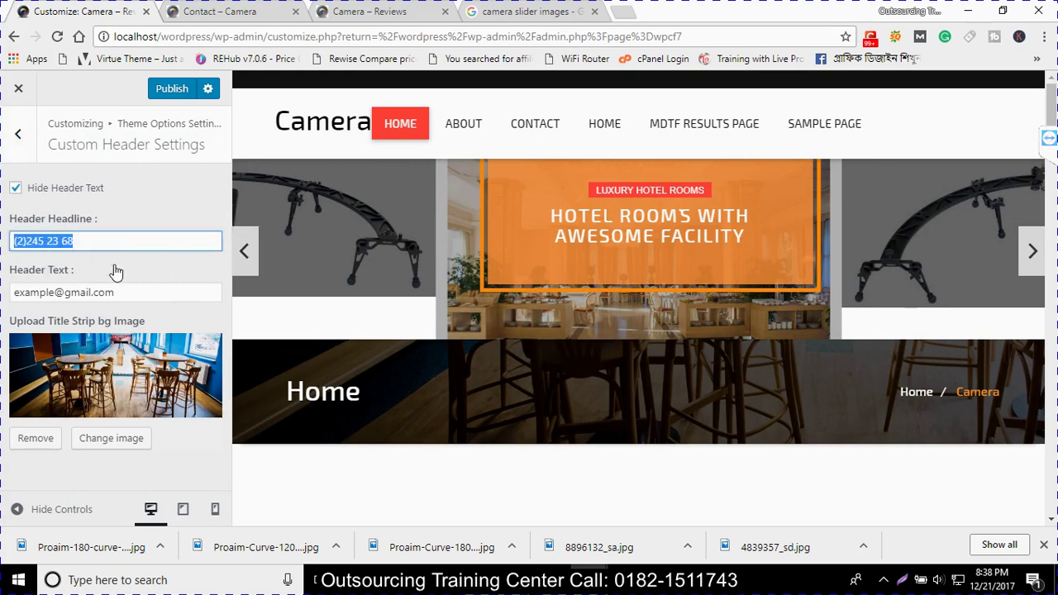
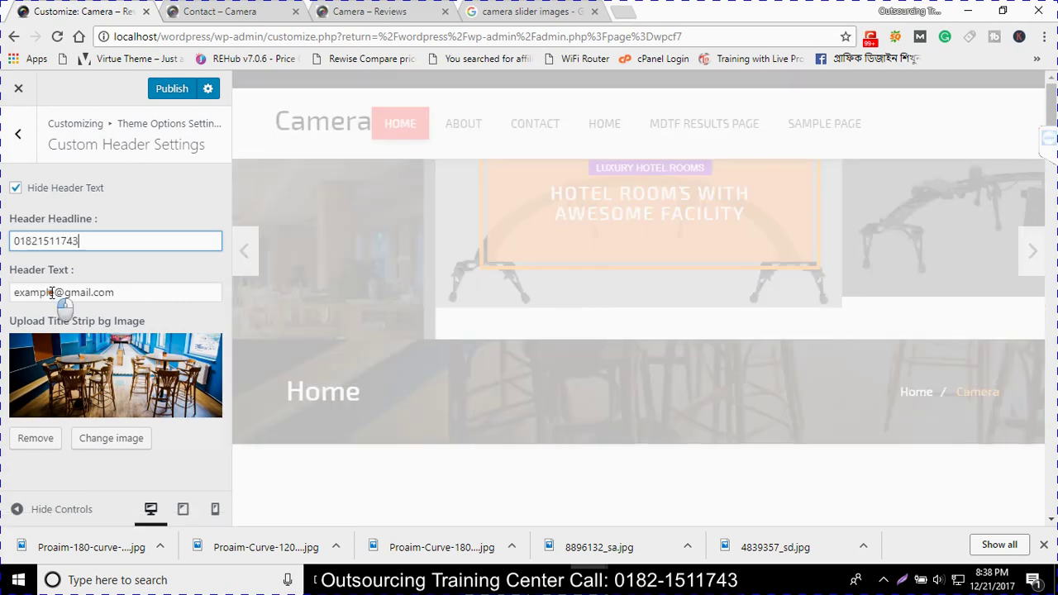
Replace the e-mail name in the Header Text and open the title strip image picker
{"action": "double_click", "coordinate": [51, 293]}
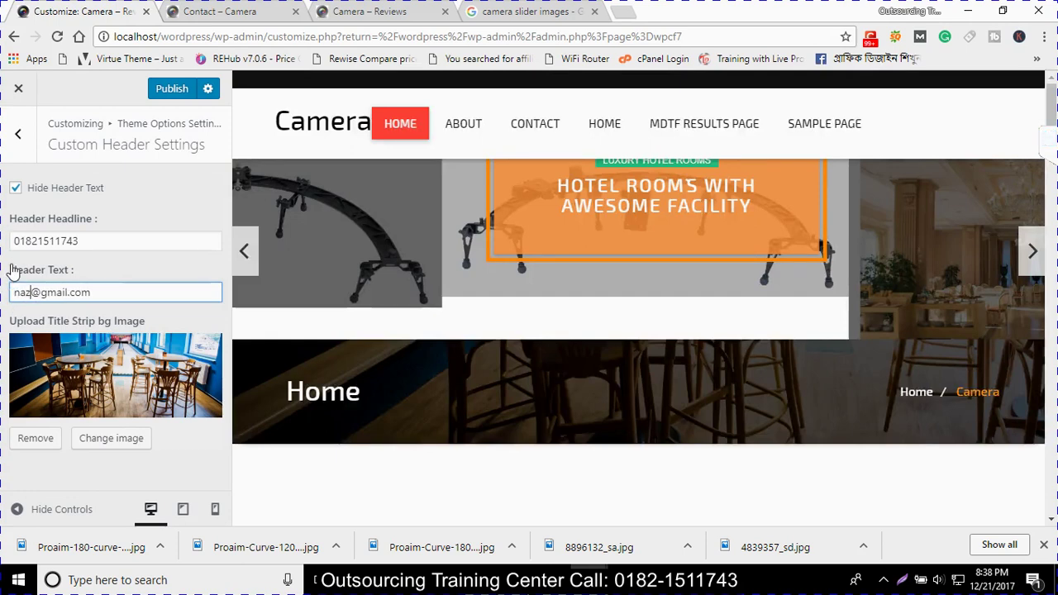
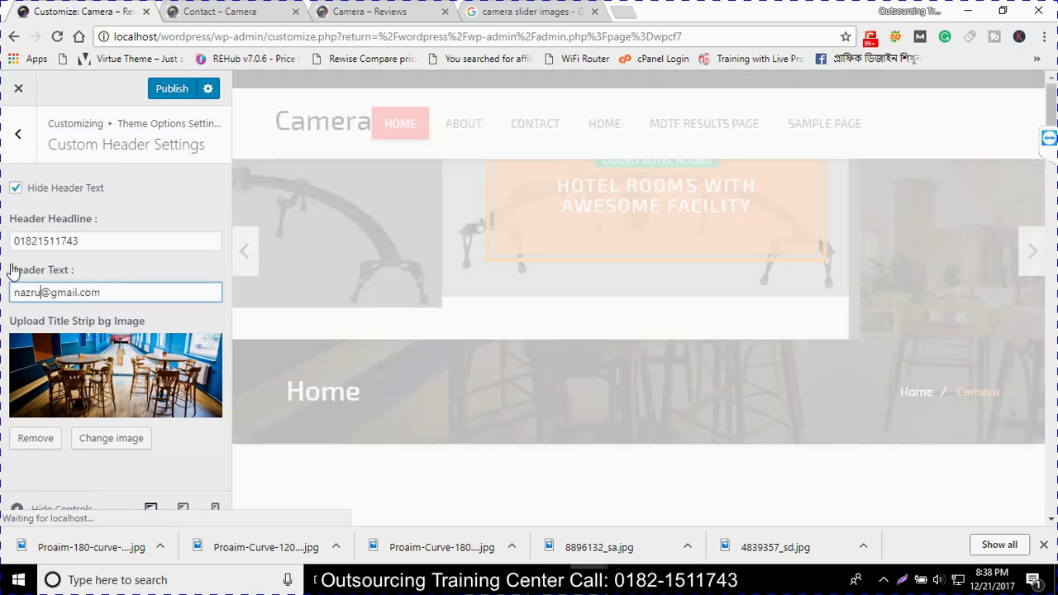
{"action": "left_click", "coordinate": [111, 438]}
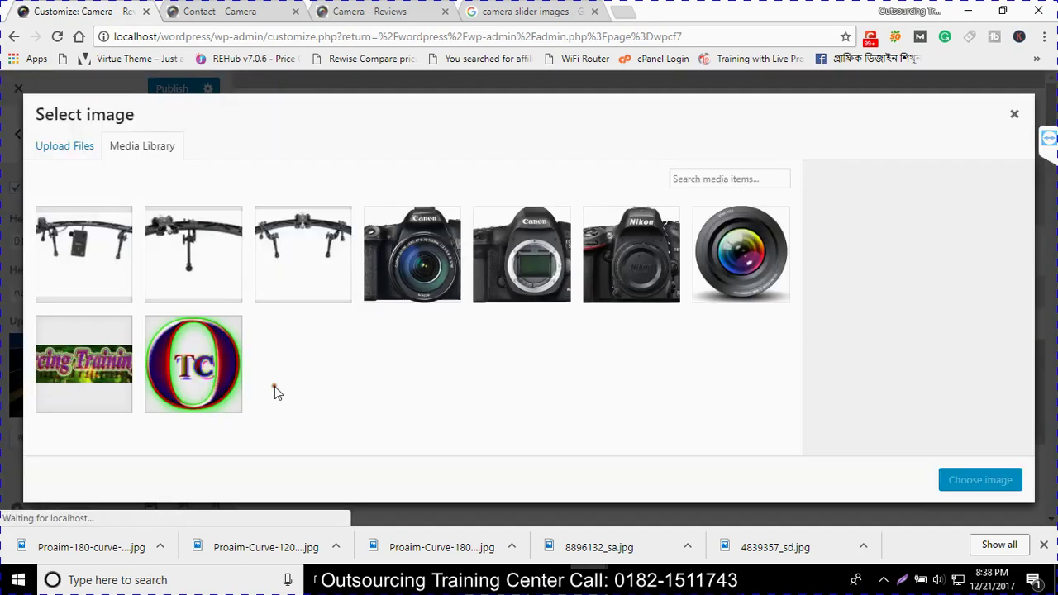
Choose the Canon camera photo as the title strip background and go back to theme options
{"action": "double_click", "coordinate": [424, 257]}
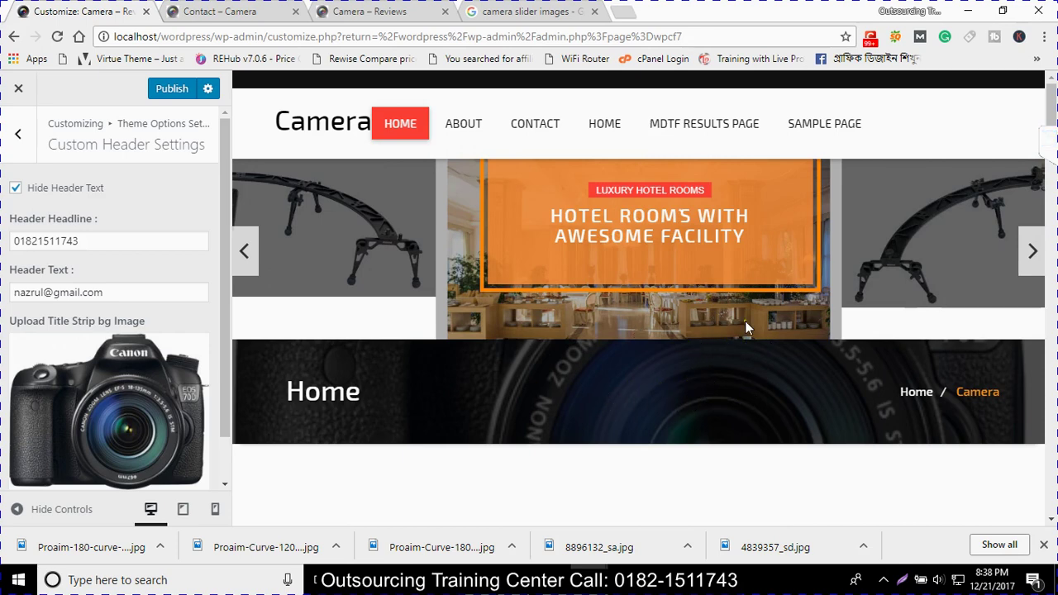
{"action": "left_click", "coordinate": [18, 133]}
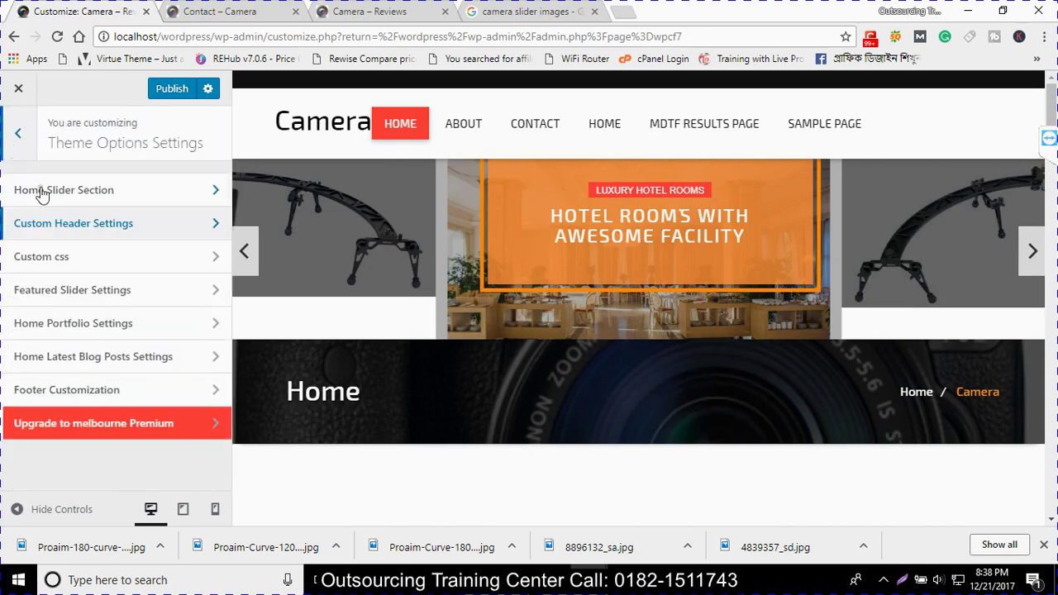
{"action": "left_click", "coordinate": [78, 257]}
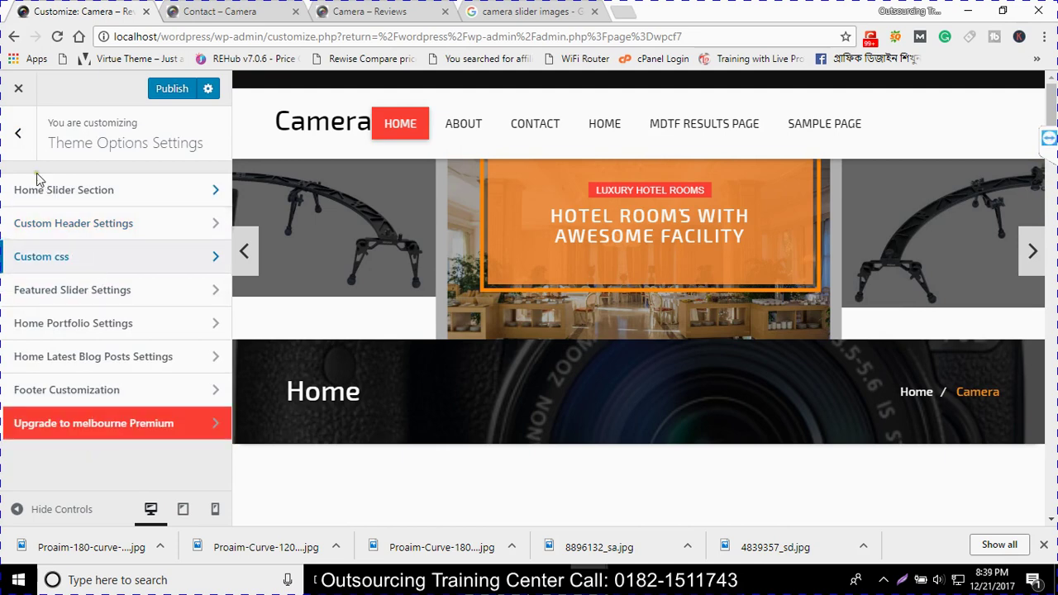
{"action": "left_click", "coordinate": [12, 157]}
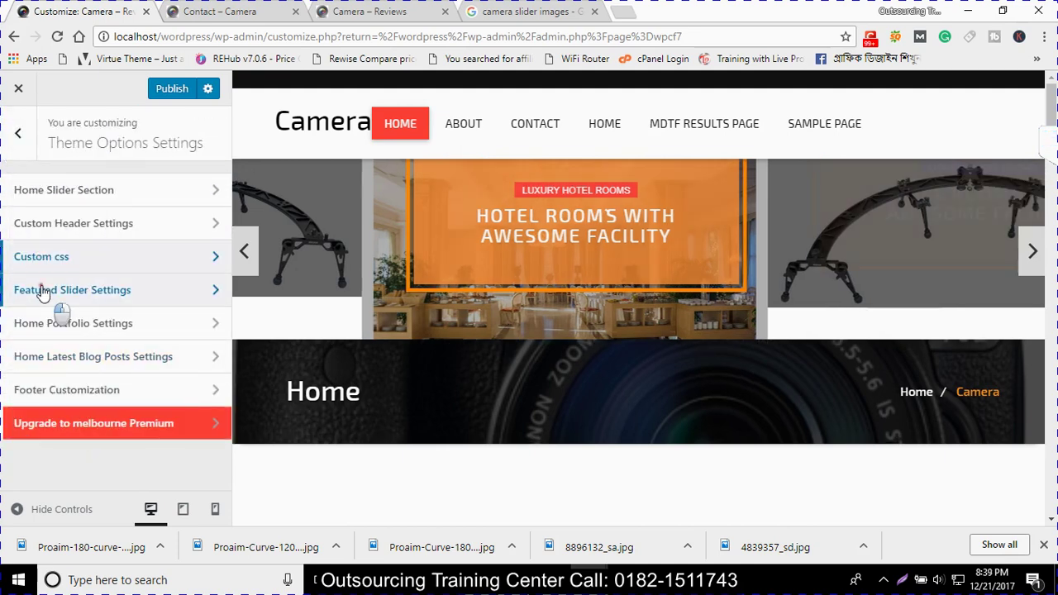
{"action": "left_click", "coordinate": [43, 290]}
{"action": "scroll", "coordinate": [677, 386], "scroll_direction": "down", "scroll_amount": 3}
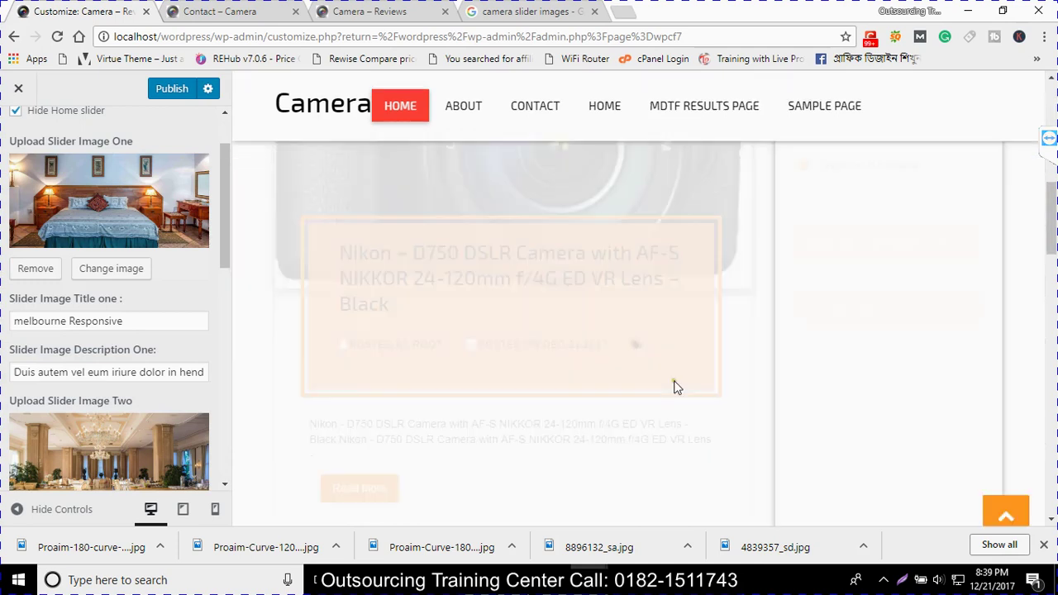
{"action": "scroll", "coordinate": [676, 387], "scroll_direction": "down", "scroll_amount": 5}
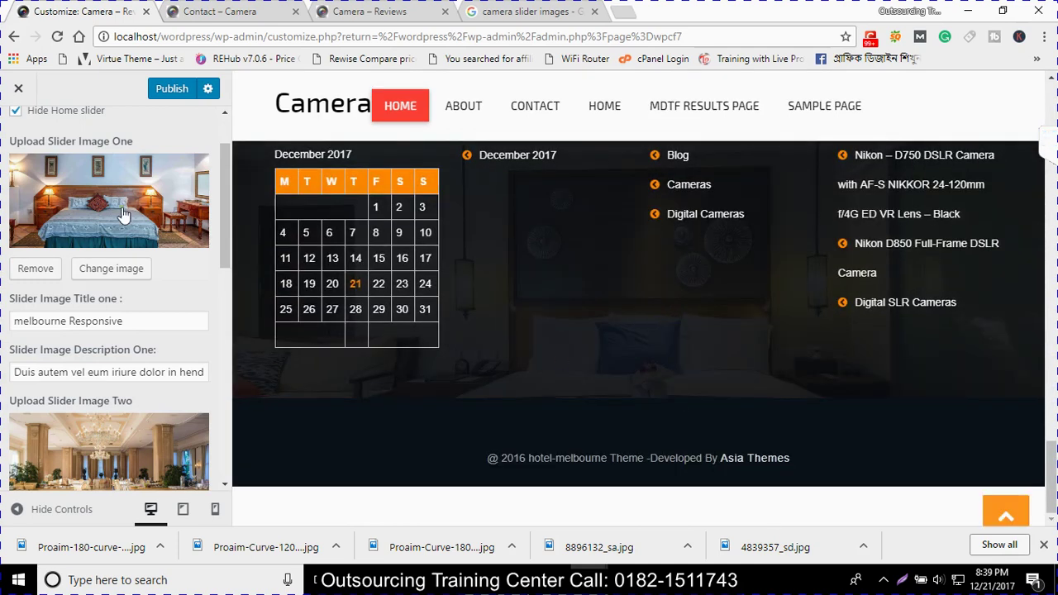
{"action": "scroll", "coordinate": [208, 429], "scroll_direction": "down", "scroll_amount": 2}
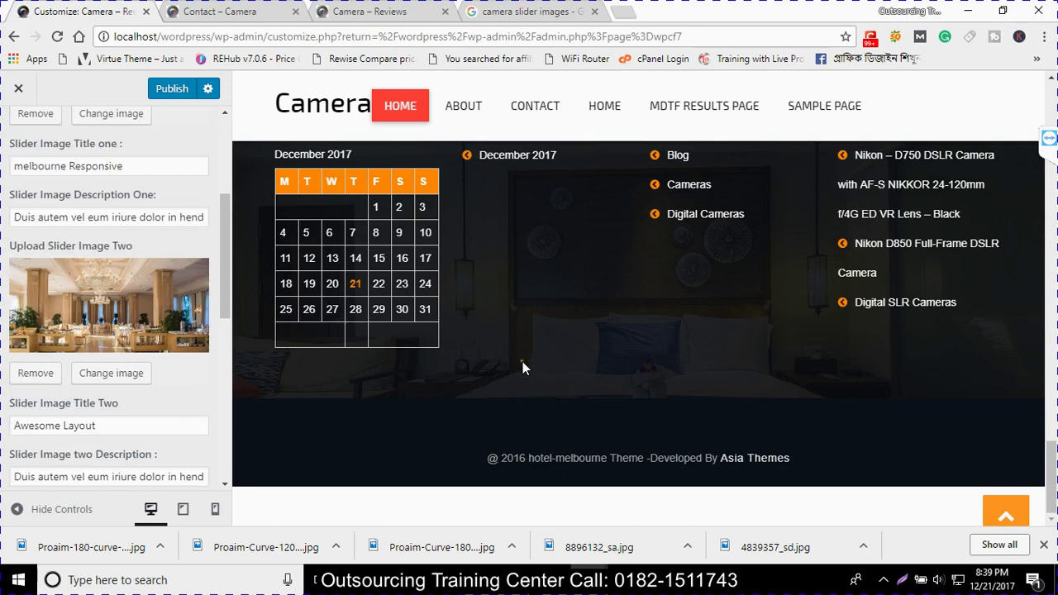
{"action": "scroll", "coordinate": [521, 348], "scroll_direction": "up", "scroll_amount": 5}
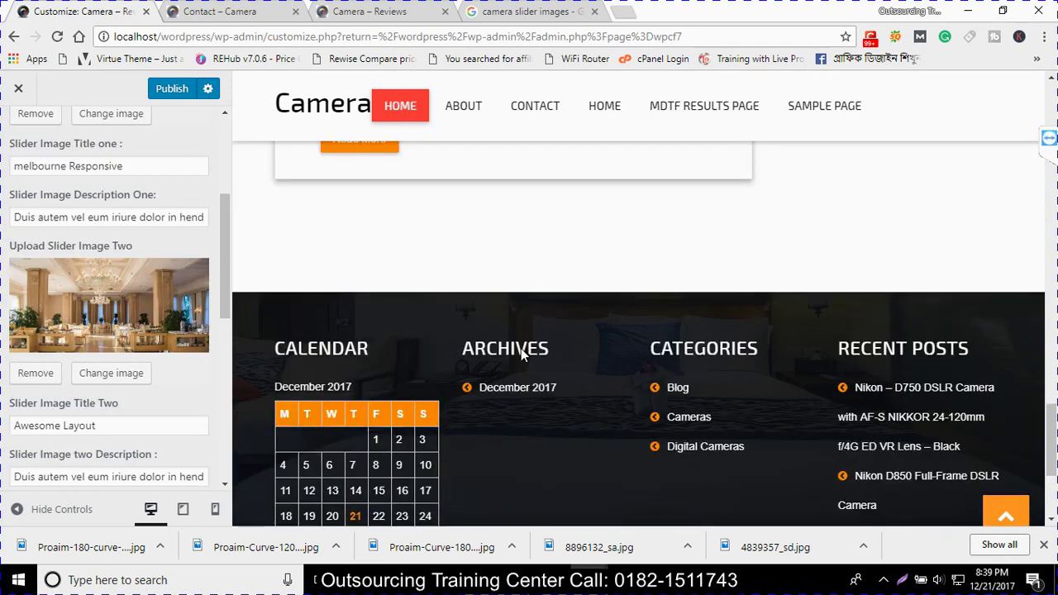
{"action": "scroll", "coordinate": [21, 120], "scroll_direction": "up", "scroll_amount": 3}
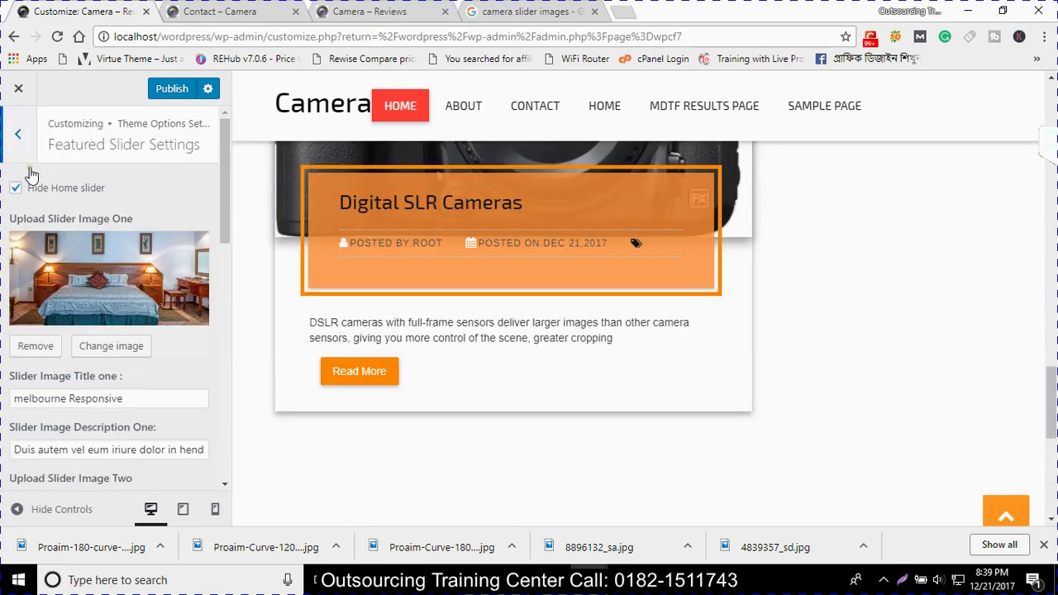
{"action": "left_click", "coordinate": [21, 141]}
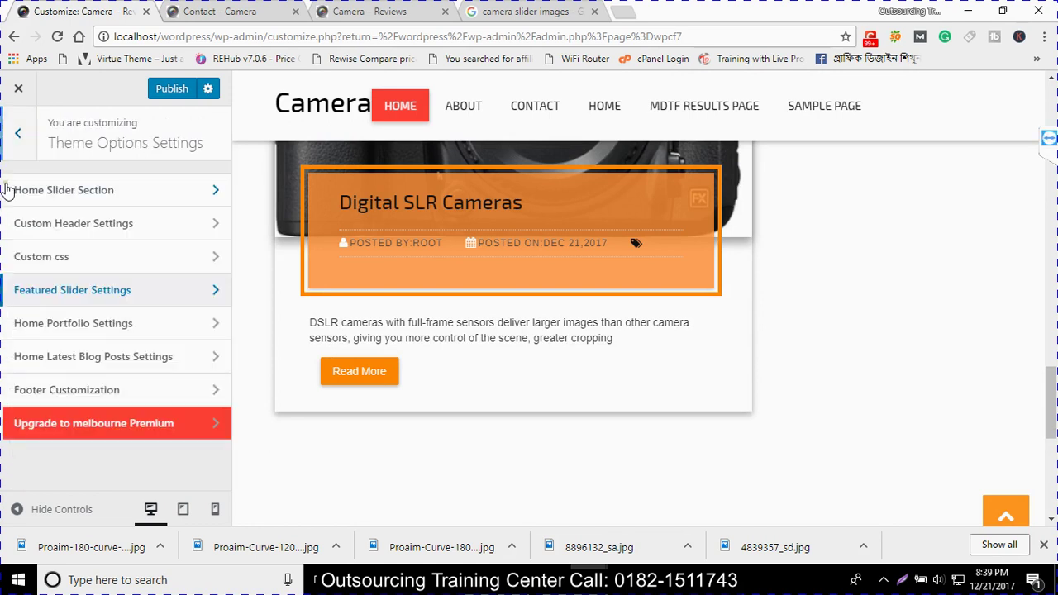
{"action": "left_click", "coordinate": [54, 257]}
{"action": "left_click", "coordinate": [17, 133]}
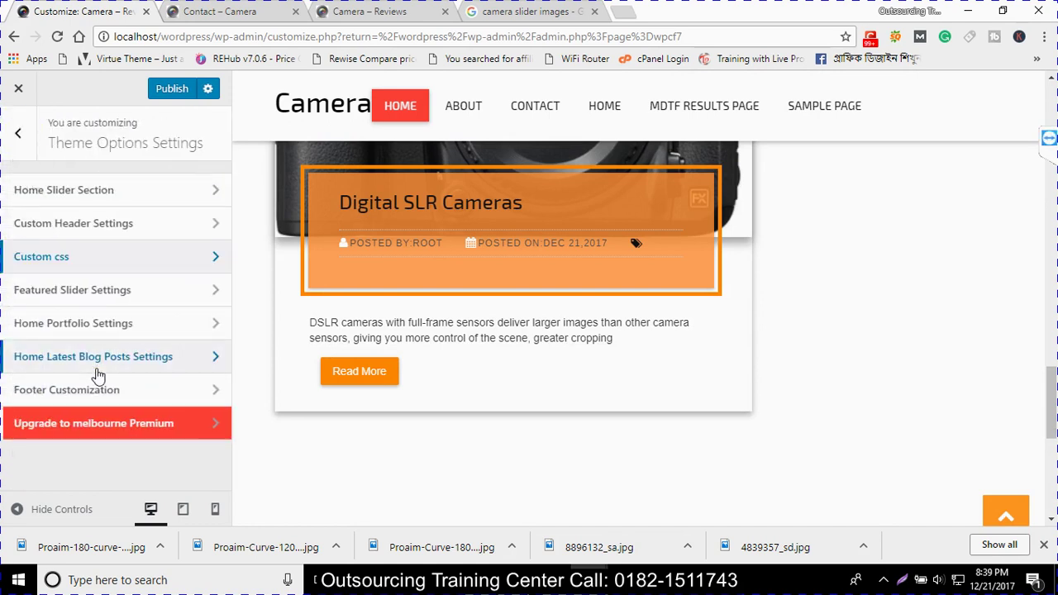
{"action": "left_click", "coordinate": [95, 335]}
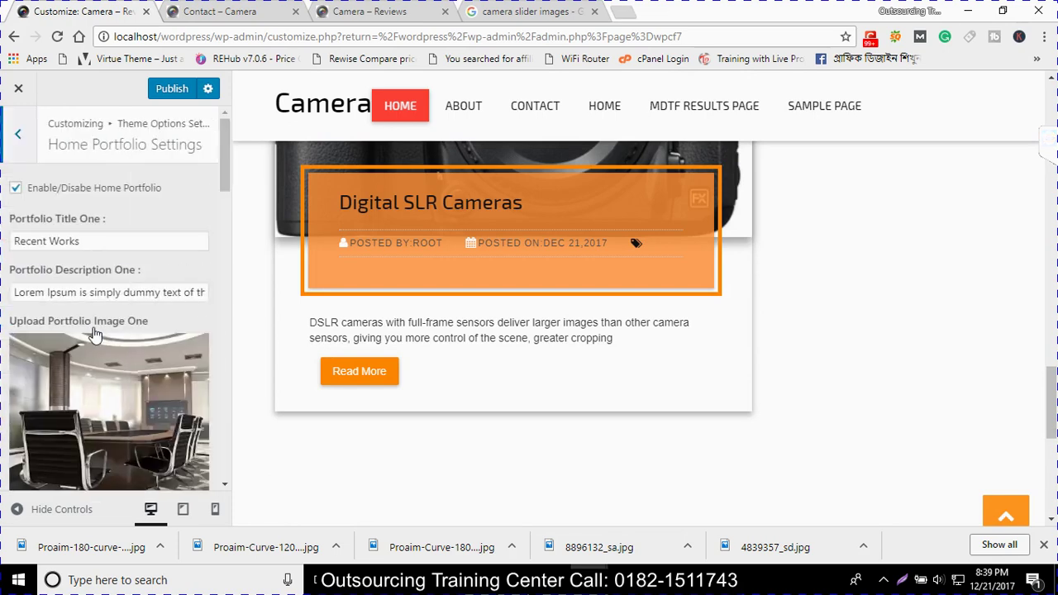
{"action": "scroll", "coordinate": [155, 447], "scroll_direction": "down", "scroll_amount": 8}
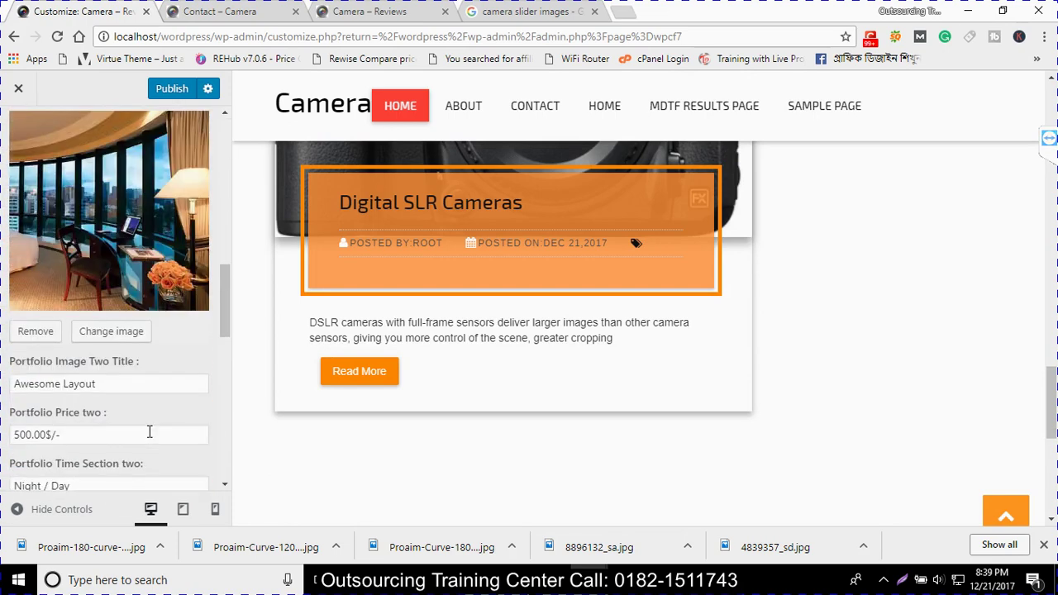
{"action": "scroll", "coordinate": [148, 433], "scroll_direction": "down", "scroll_amount": 2}
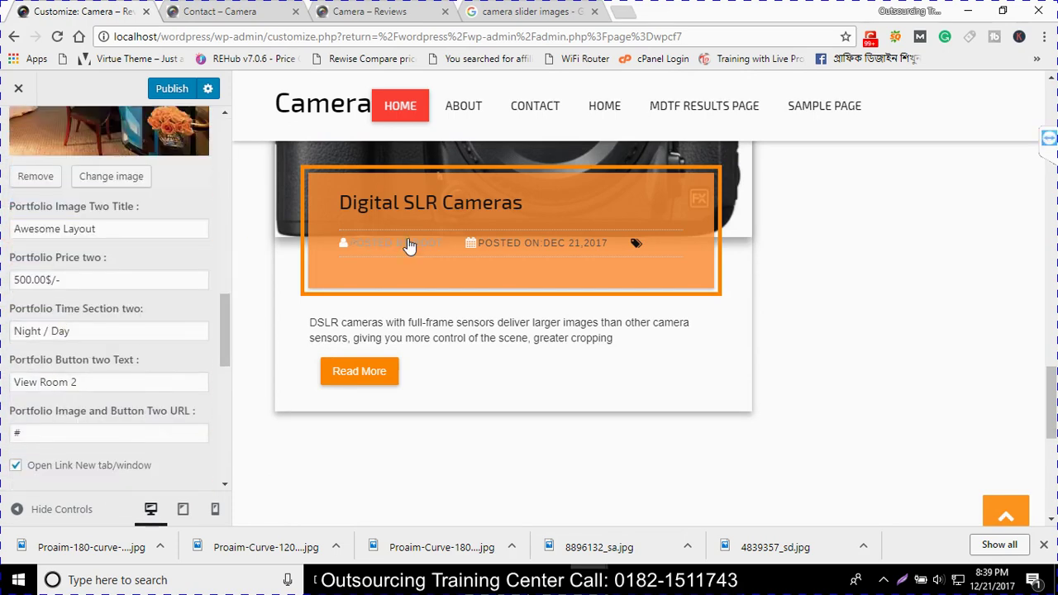
{"action": "scroll", "coordinate": [87, 241], "scroll_direction": "up", "scroll_amount": 2}
{"action": "scroll", "coordinate": [744, 337], "scroll_direction": "up", "scroll_amount": 5}
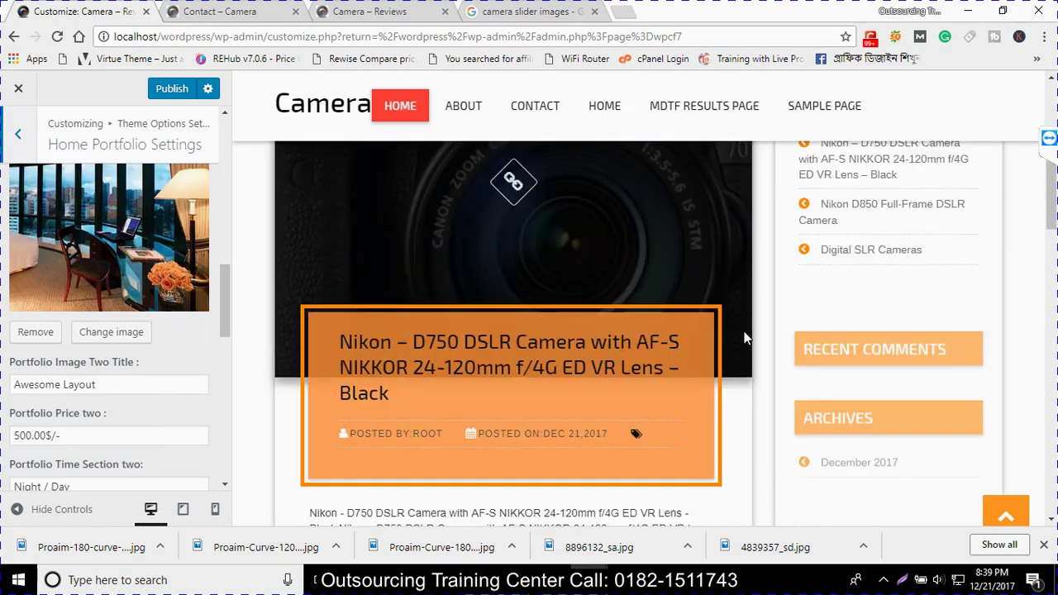
{"action": "scroll", "coordinate": [744, 337], "scroll_direction": "up", "scroll_amount": 5}
{"action": "left_click", "coordinate": [18, 137]}
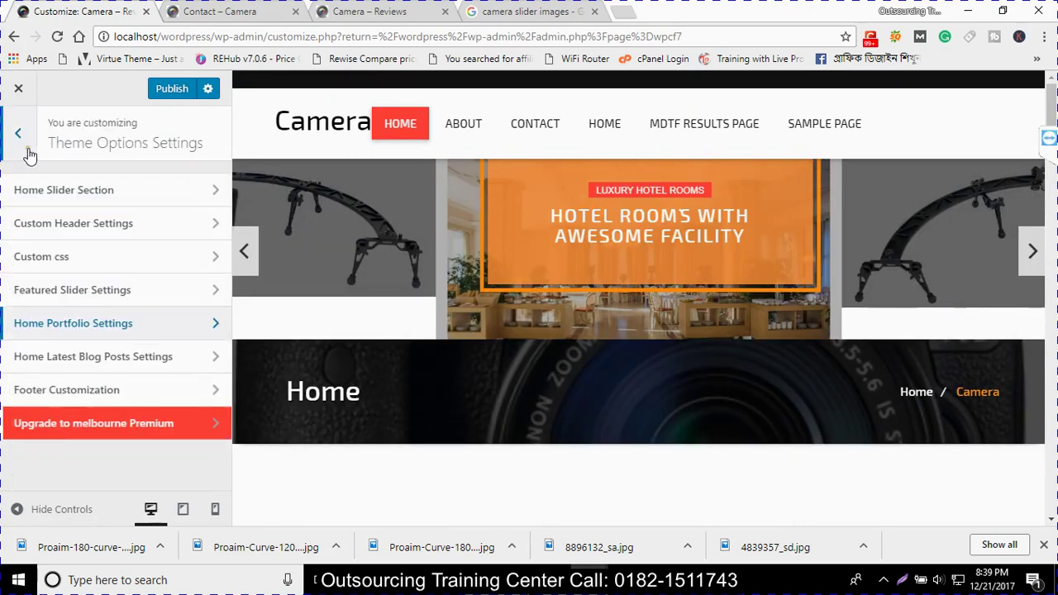
Review Service Settings' heading, service one (fa-desktop icon) and service three, then publish the customizations
{"action": "left_click", "coordinate": [17, 134]}
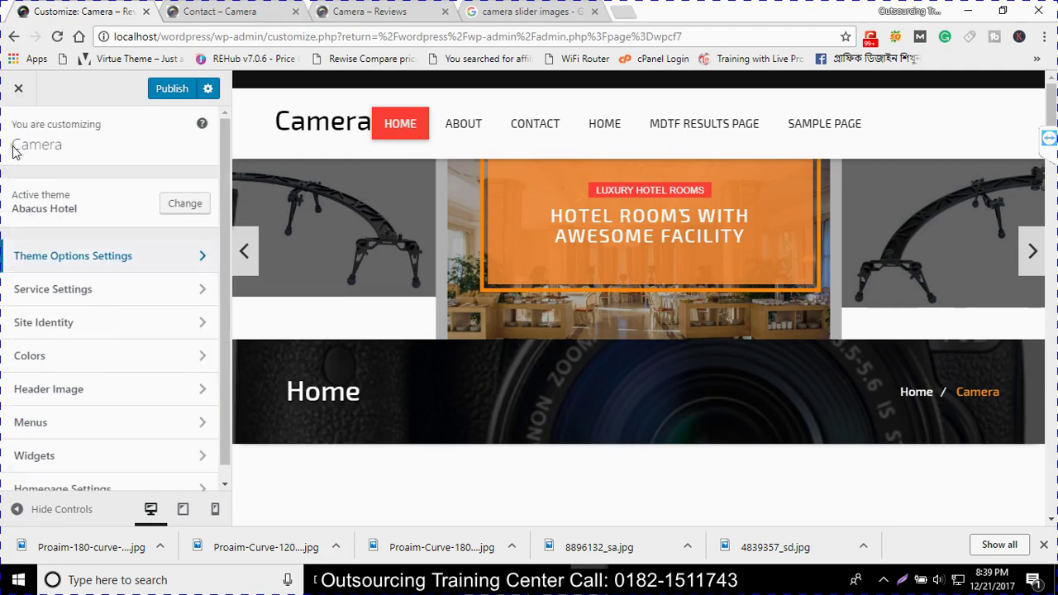
{"action": "left_click", "coordinate": [80, 296]}
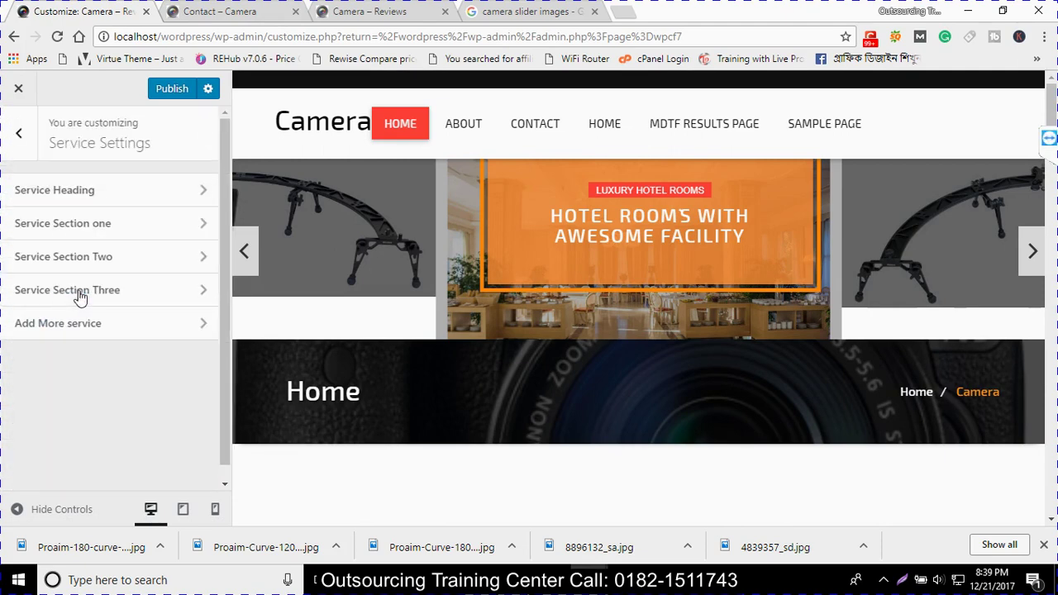
{"action": "left_click", "coordinate": [70, 198]}
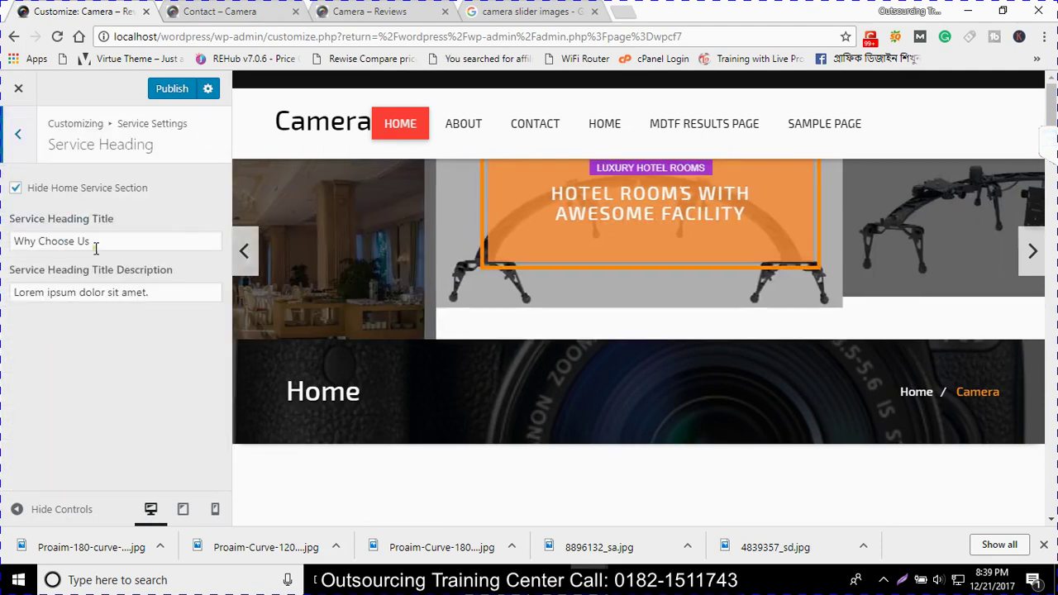
{"action": "left_click", "coordinate": [22, 137]}
{"action": "left_click", "coordinate": [58, 223]}
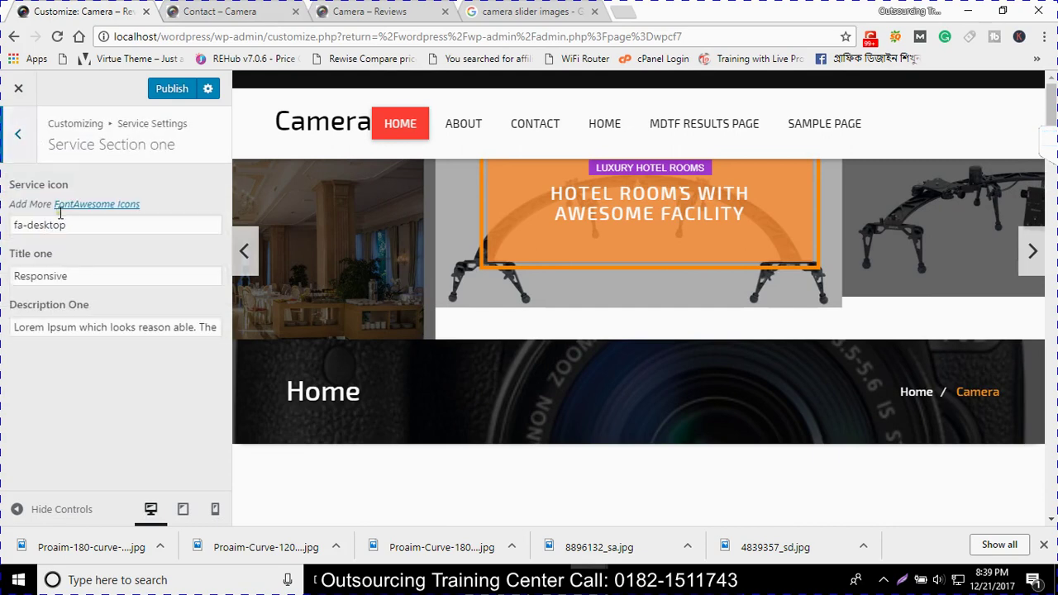
{"action": "triple_click", "coordinate": [75, 226]}
{"action": "left_click", "coordinate": [17, 133]}
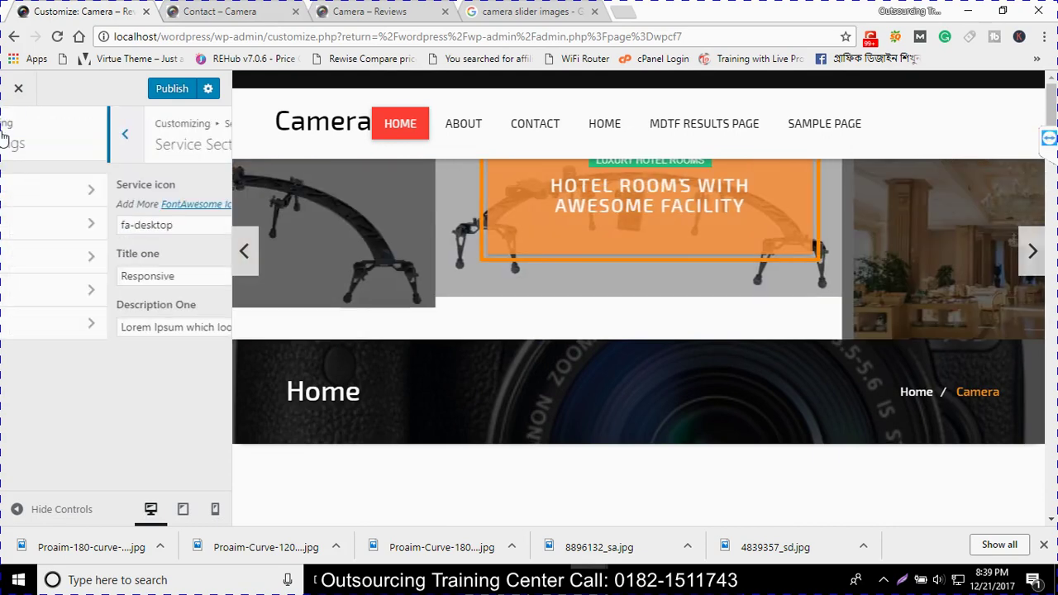
{"action": "left_click", "coordinate": [107, 289]}
{"action": "left_click", "coordinate": [20, 137]}
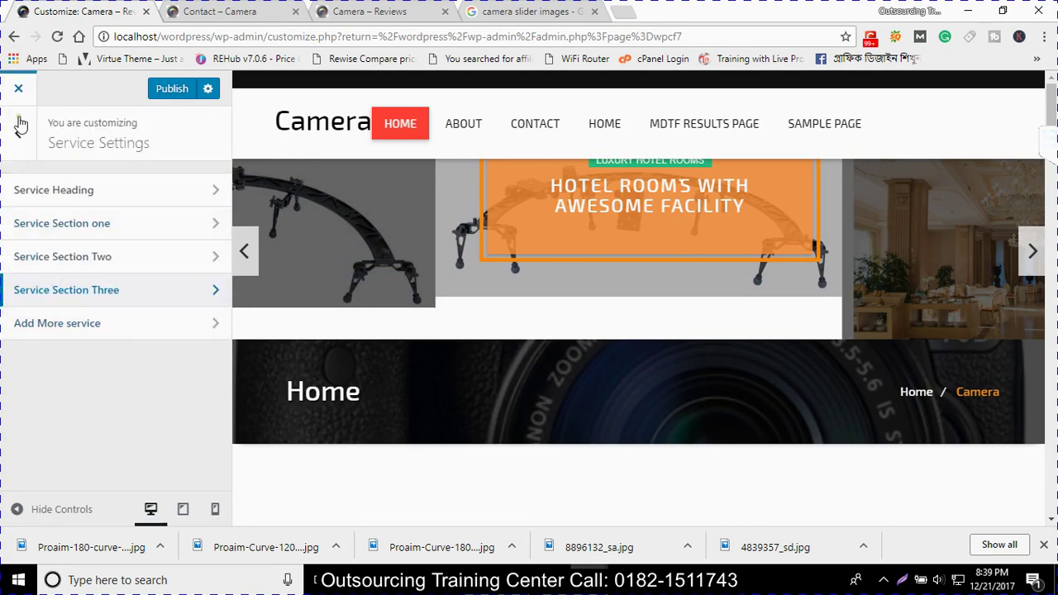
{"action": "left_click", "coordinate": [174, 91]}
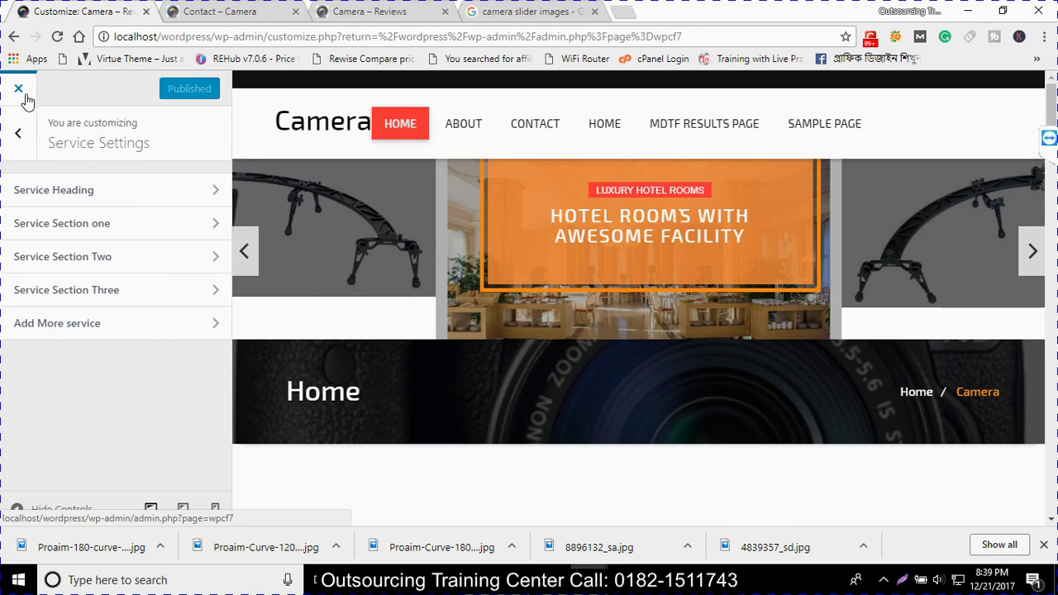
Leave the Customizer and activate the Rehub theme under Appearance > Themes
{"action": "left_click", "coordinate": [25, 95]}
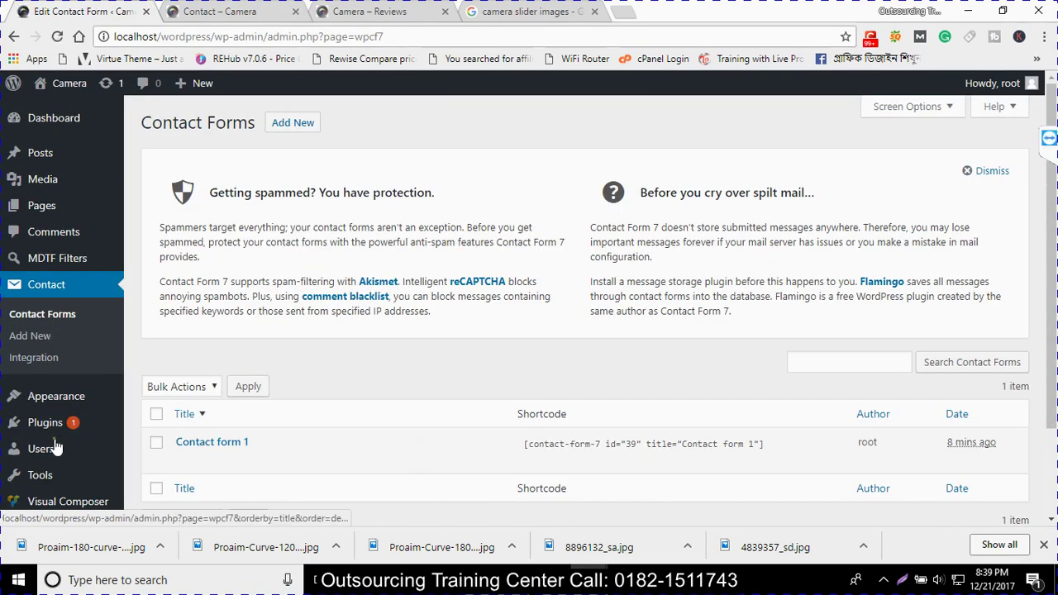
{"action": "left_click", "coordinate": [146, 339]}
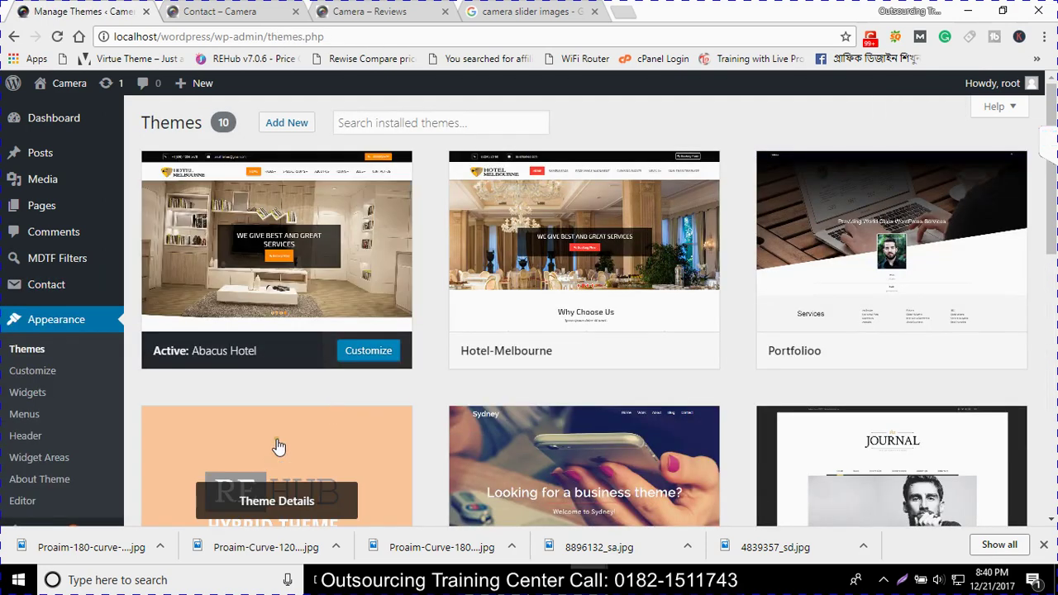
{"action": "scroll", "coordinate": [273, 439], "scroll_direction": "down", "scroll_amount": 3}
{"action": "left_click", "coordinate": [290, 372]}
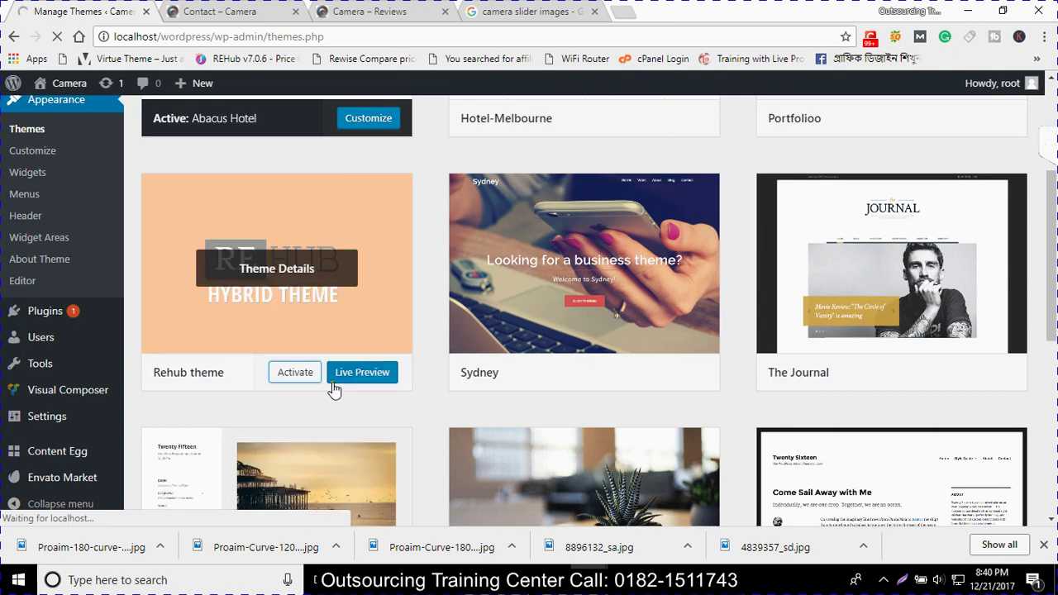
Check the site's contact and home pages, then return to the ReHub welcome page
{"action": "left_click", "coordinate": [199, 11]}
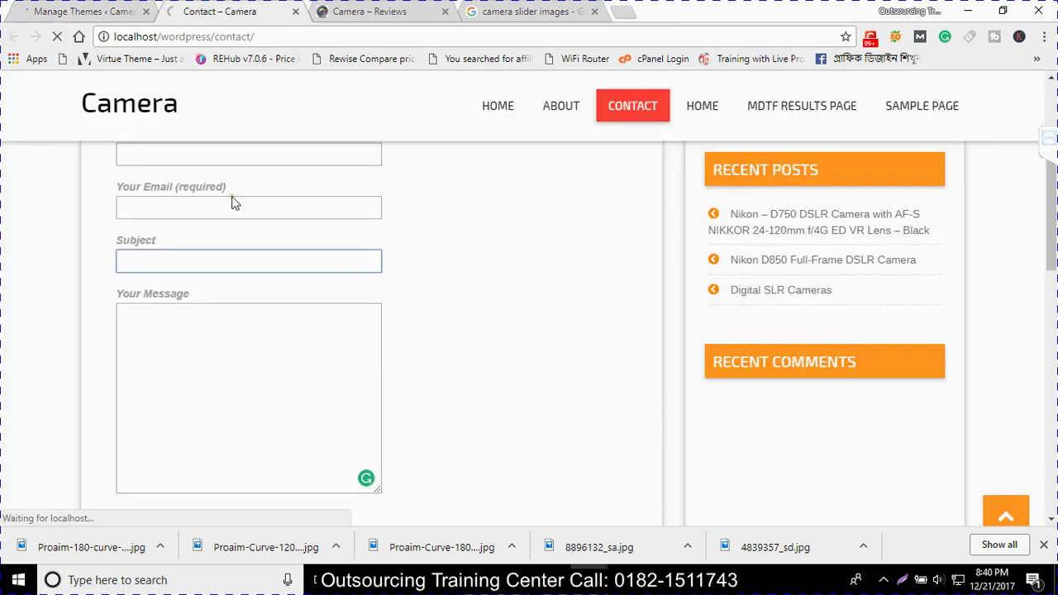
{"action": "left_click", "coordinate": [143, 114]}
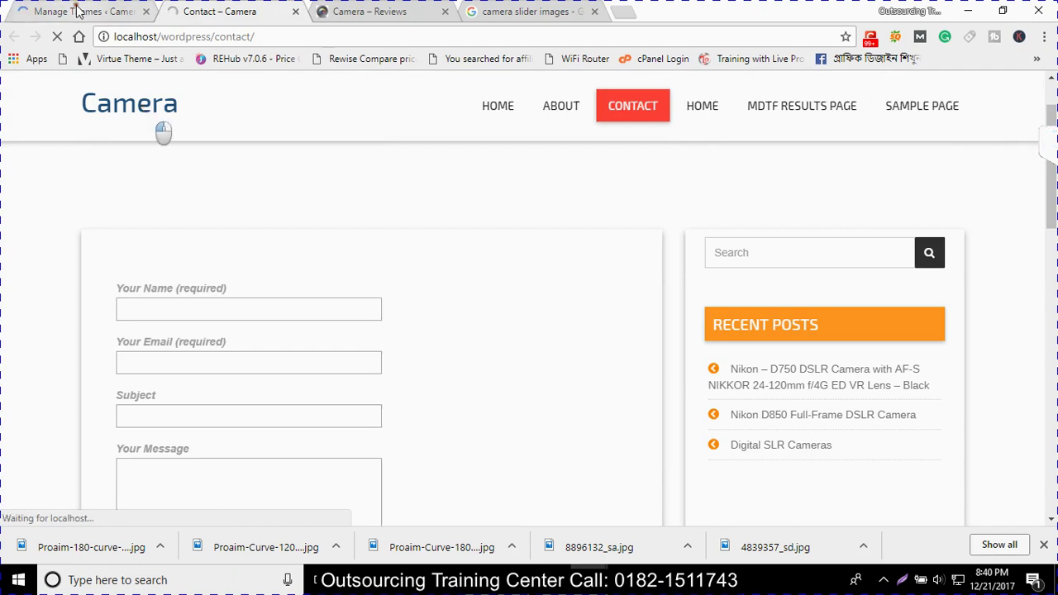
{"action": "left_click", "coordinate": [76, 11]}
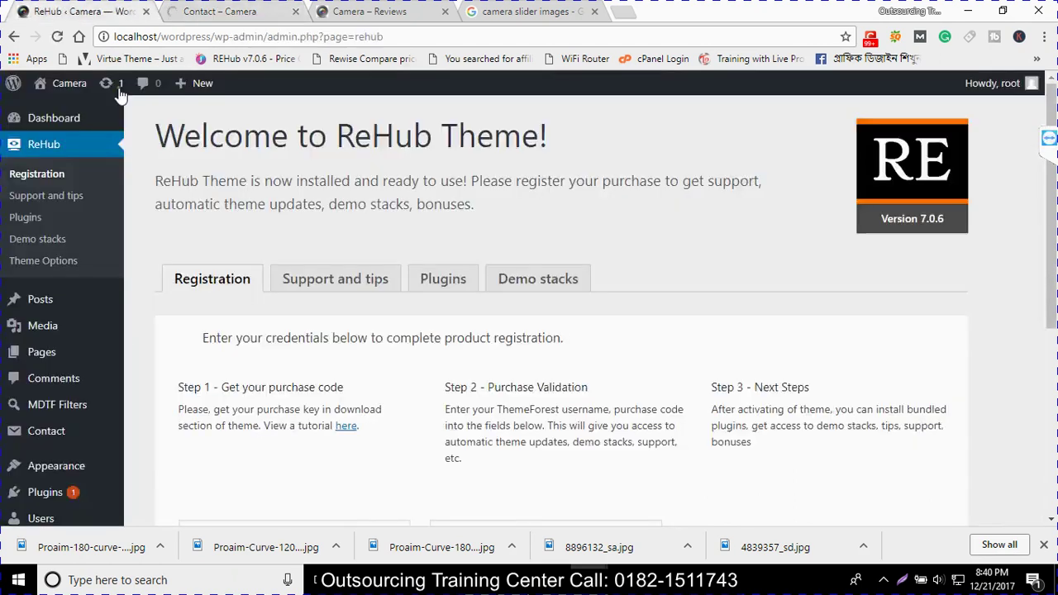
Open the affiliate, site speed, extended membership, directory and multivendor tutorials in background tabs
{"action": "scroll", "coordinate": [223, 239], "scroll_direction": "down", "scroll_amount": 5}
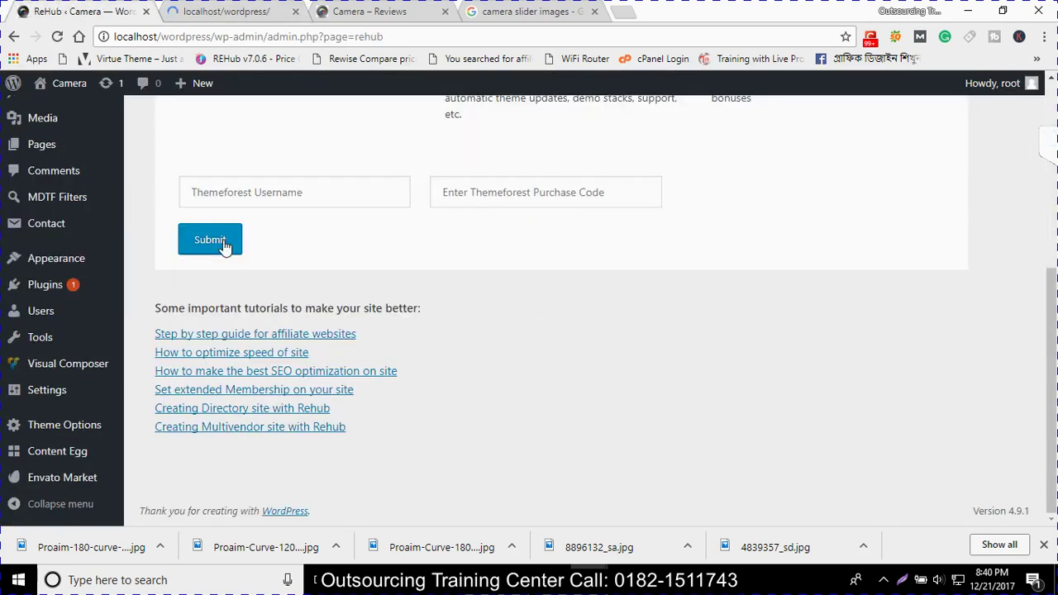
{"action": "scroll", "coordinate": [224, 293], "scroll_direction": "up", "scroll_amount": 5}
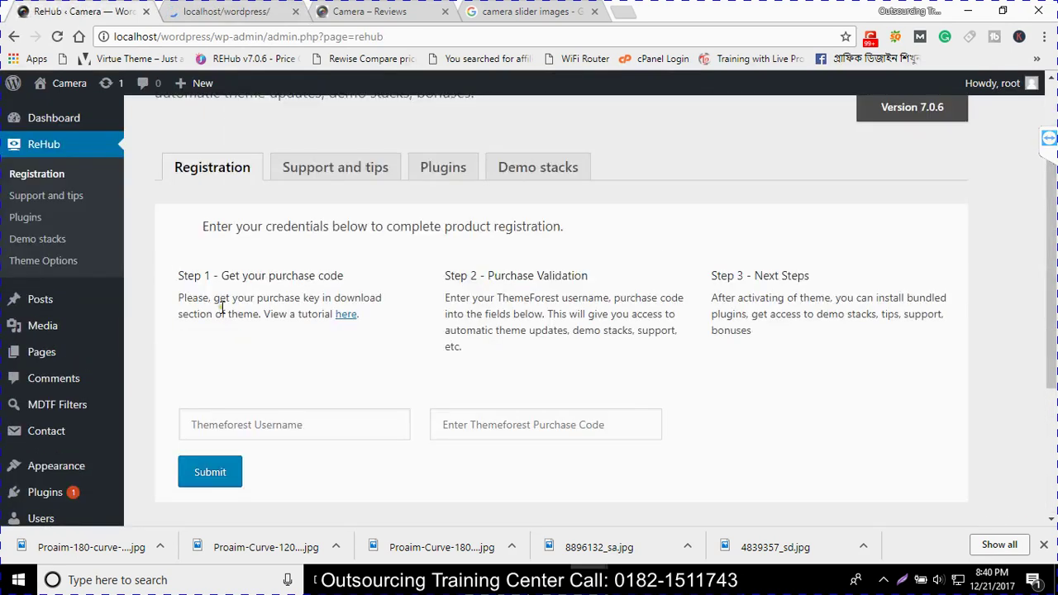
{"action": "scroll", "coordinate": [221, 307], "scroll_direction": "down", "scroll_amount": 3}
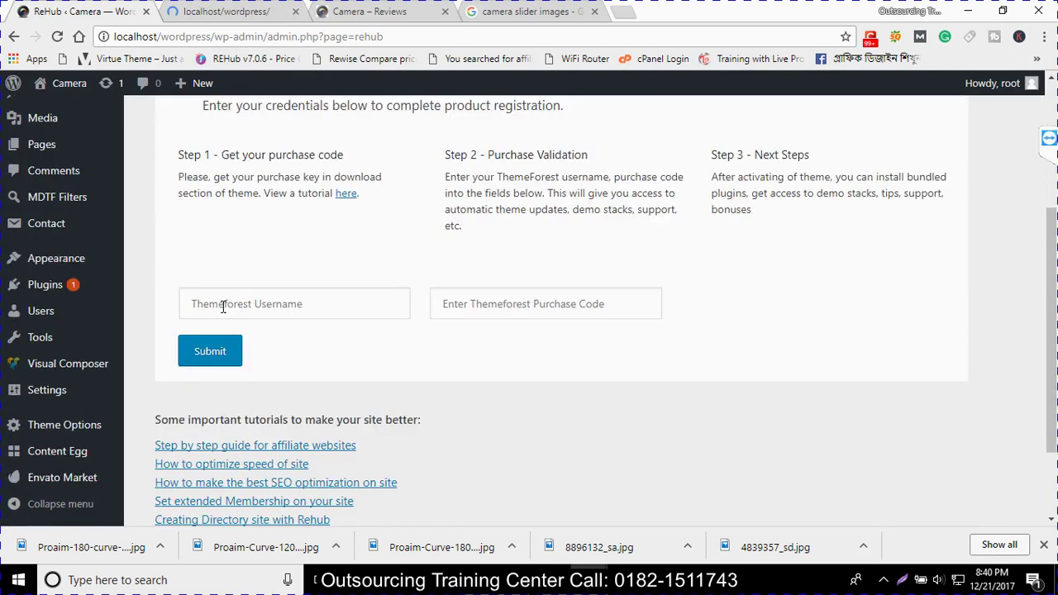
{"action": "scroll", "coordinate": [221, 308], "scroll_direction": "up", "scroll_amount": 2}
{"action": "scroll", "coordinate": [222, 307], "scroll_direction": "down", "scroll_amount": 3}
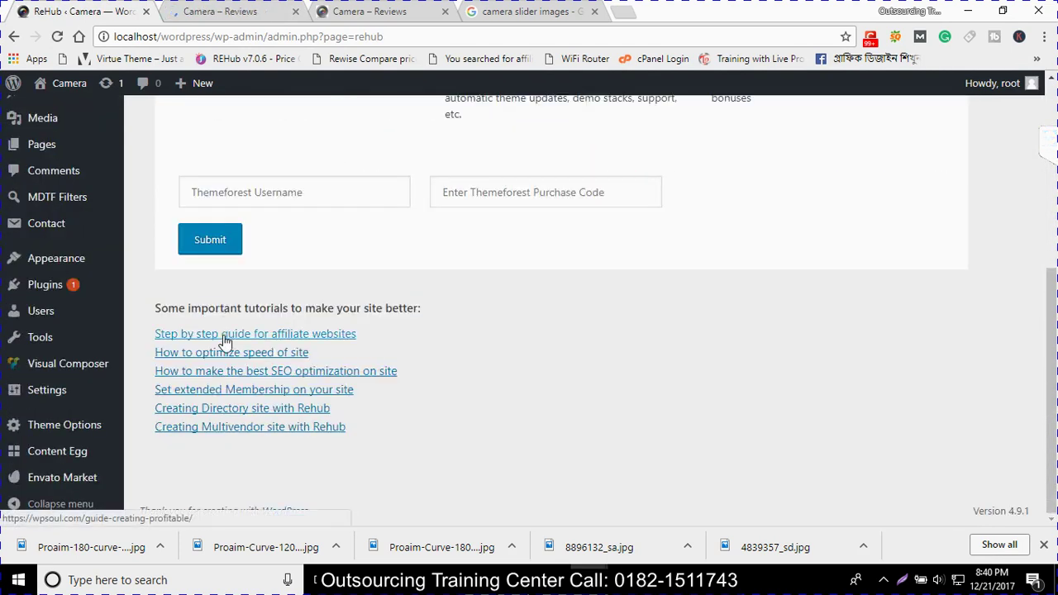
{"action": "middle_click", "coordinate": [224, 337]}
{"action": "middle_click", "coordinate": [220, 354]}
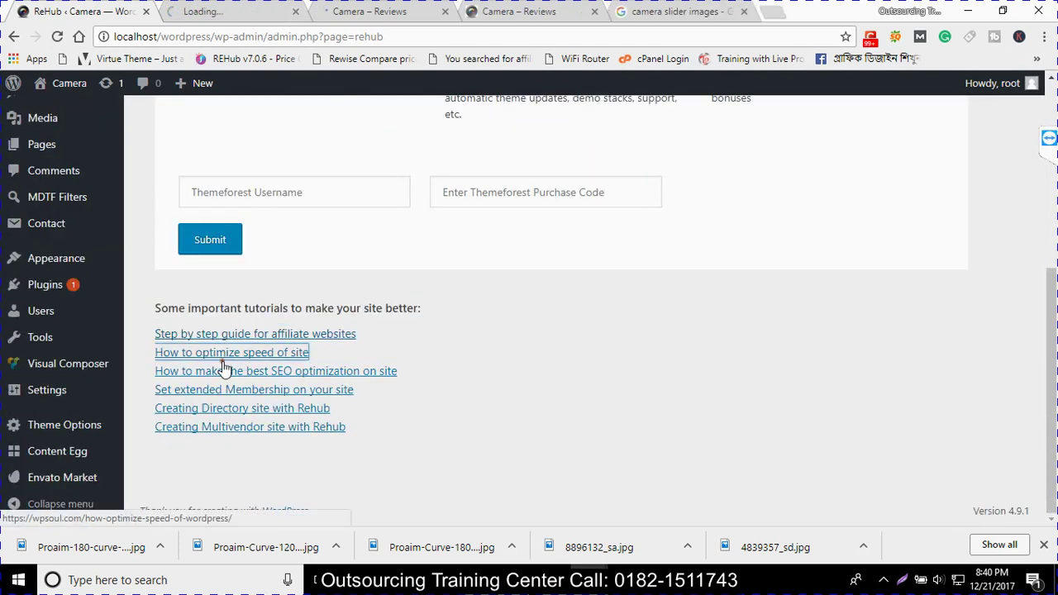
{"action": "middle_click", "coordinate": [228, 393]}
{"action": "middle_click", "coordinate": [227, 408]}
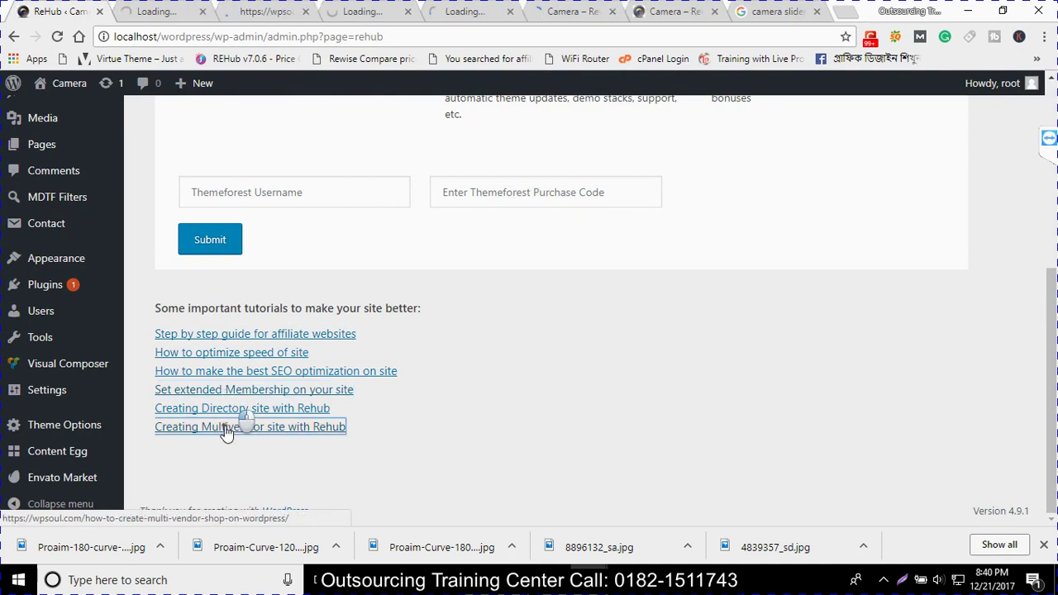
{"action": "middle_click", "coordinate": [229, 426]}
Read through the step-by-step, speed optimization, Buddypress, directory-site and multivendor wpsoul articles
{"action": "left_click", "coordinate": [164, 10]}
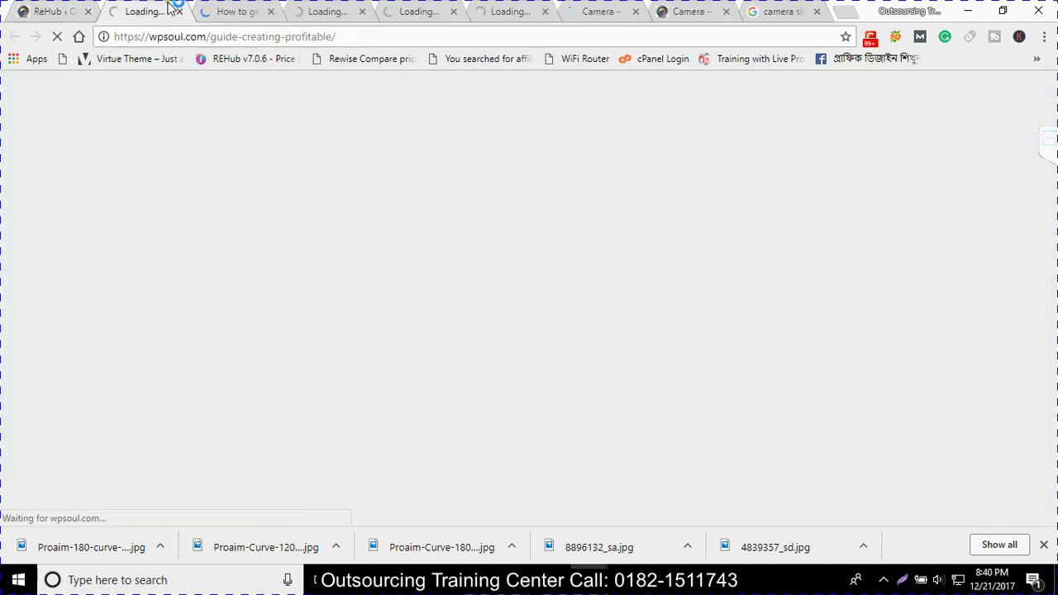
{"action": "left_click", "coordinate": [195, 10]}
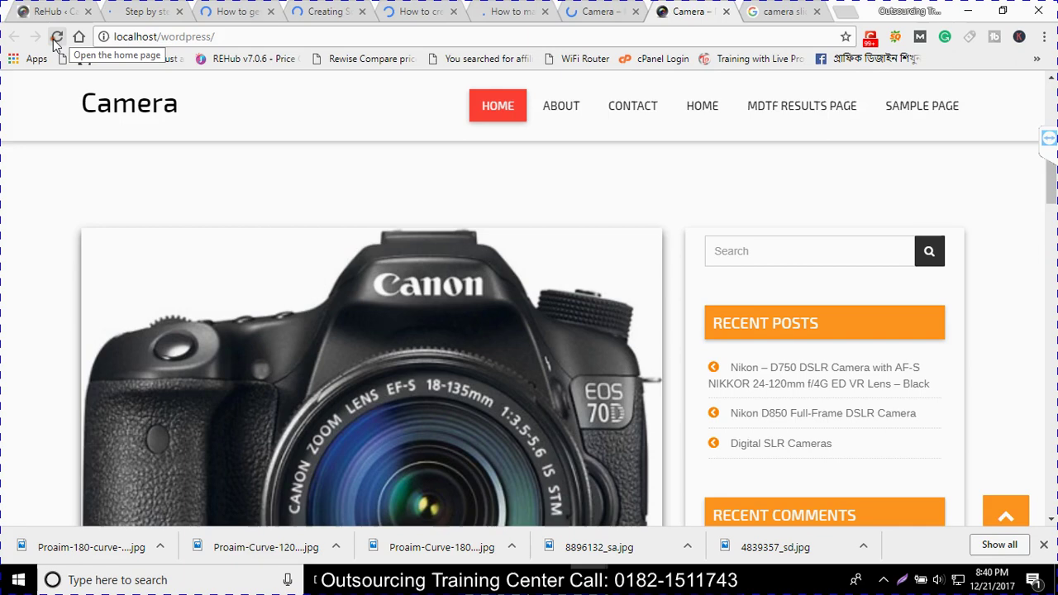
{"action": "left_click", "coordinate": [55, 38]}
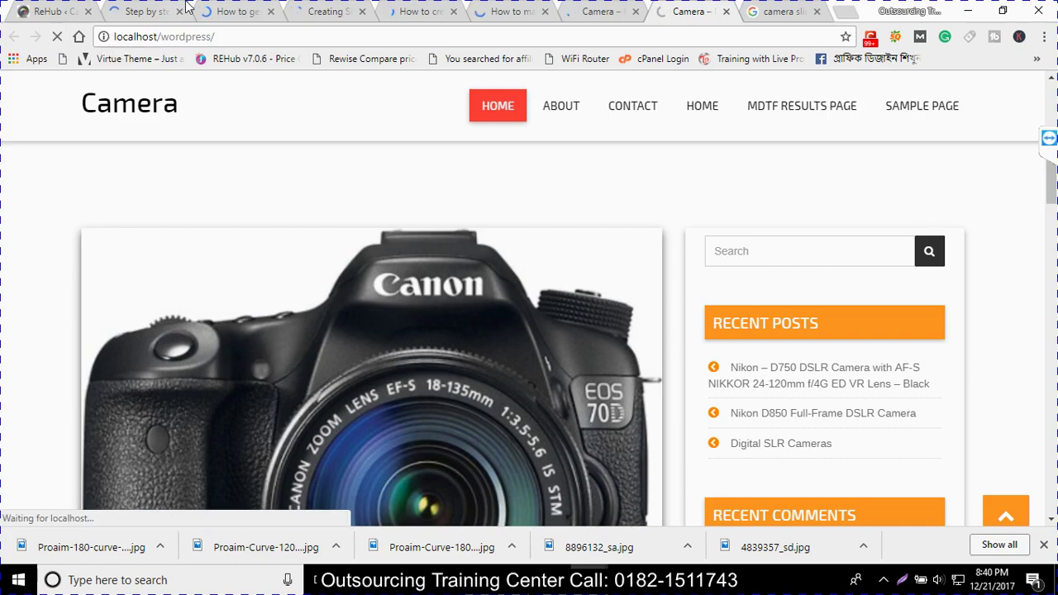
{"action": "left_click", "coordinate": [187, 8]}
{"action": "left_click", "coordinate": [222, 16]}
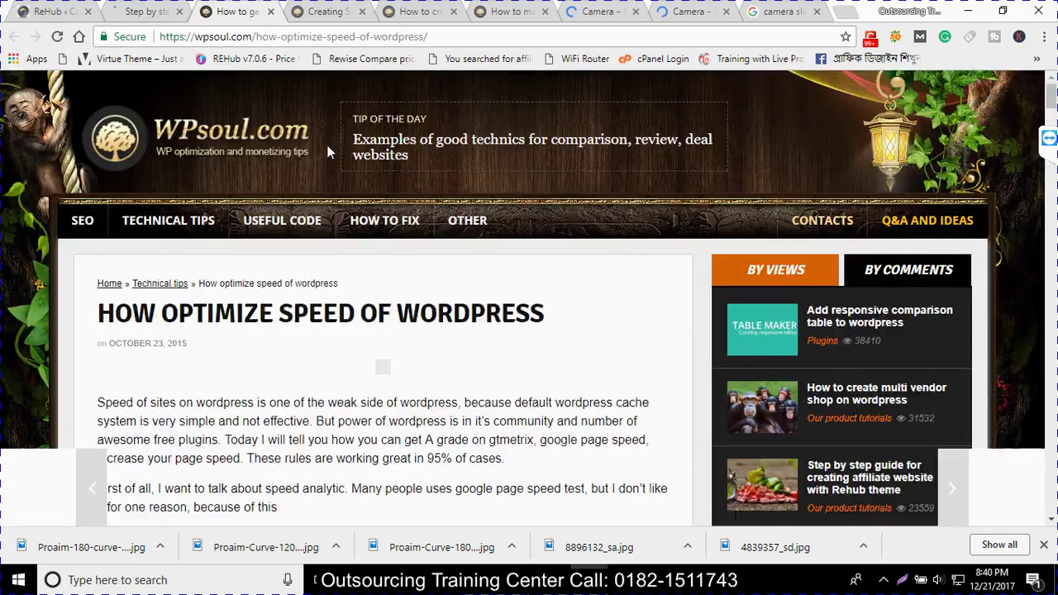
{"action": "scroll", "coordinate": [326, 145], "scroll_direction": "down", "scroll_amount": 15}
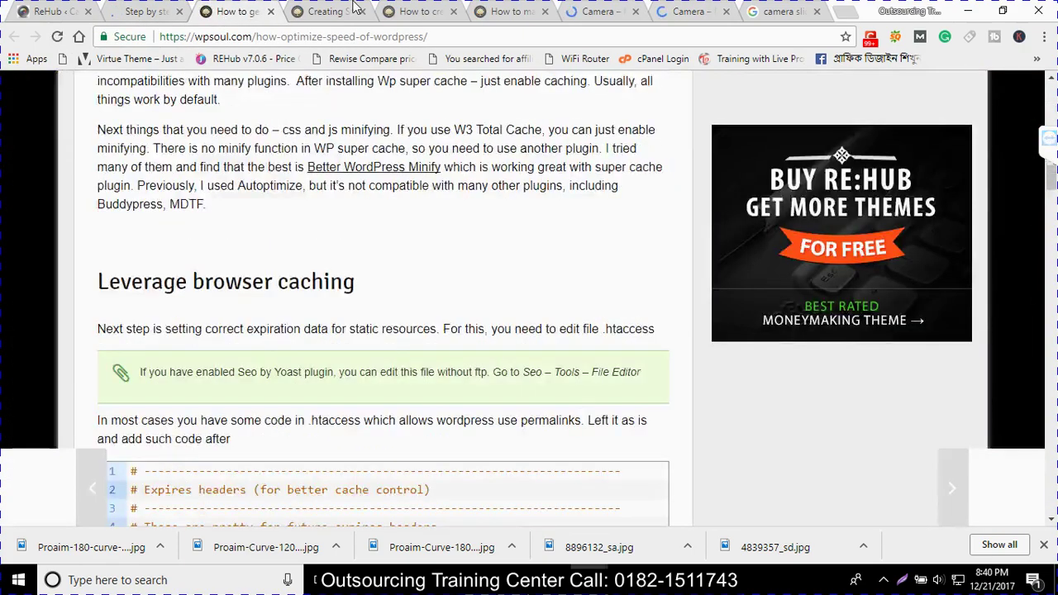
{"action": "left_click", "coordinate": [353, 7]}
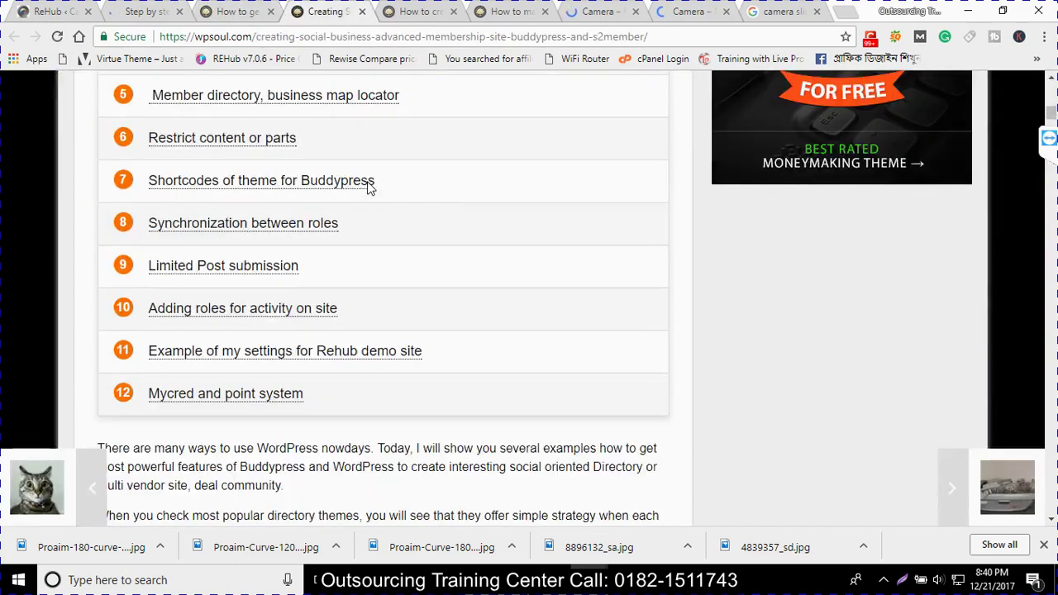
{"action": "scroll", "coordinate": [367, 177], "scroll_direction": "down", "scroll_amount": 3}
{"action": "left_click", "coordinate": [389, 7]}
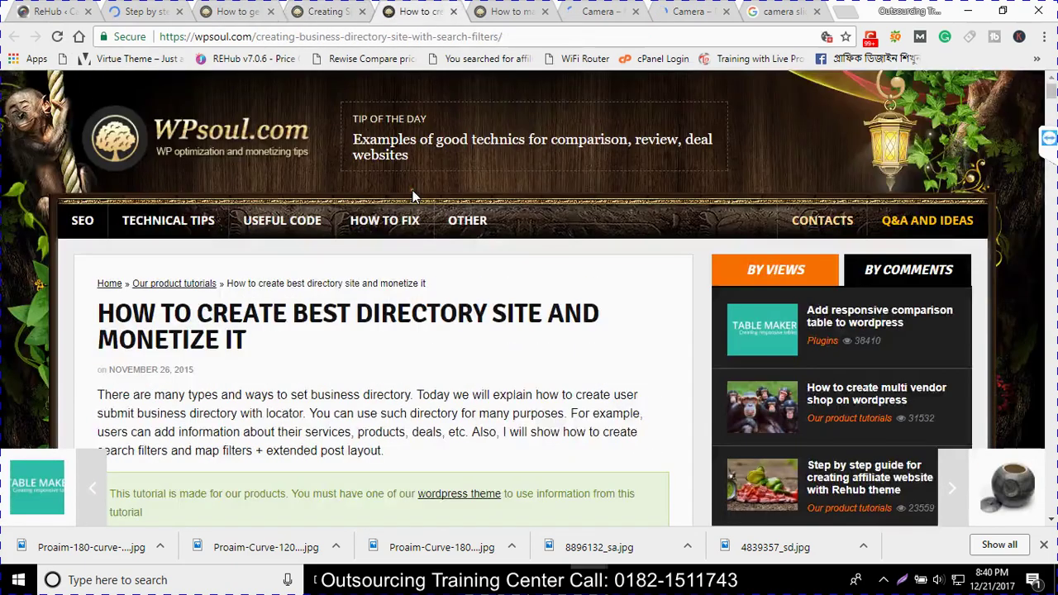
{"action": "scroll", "coordinate": [413, 199], "scroll_direction": "down", "scroll_amount": 5}
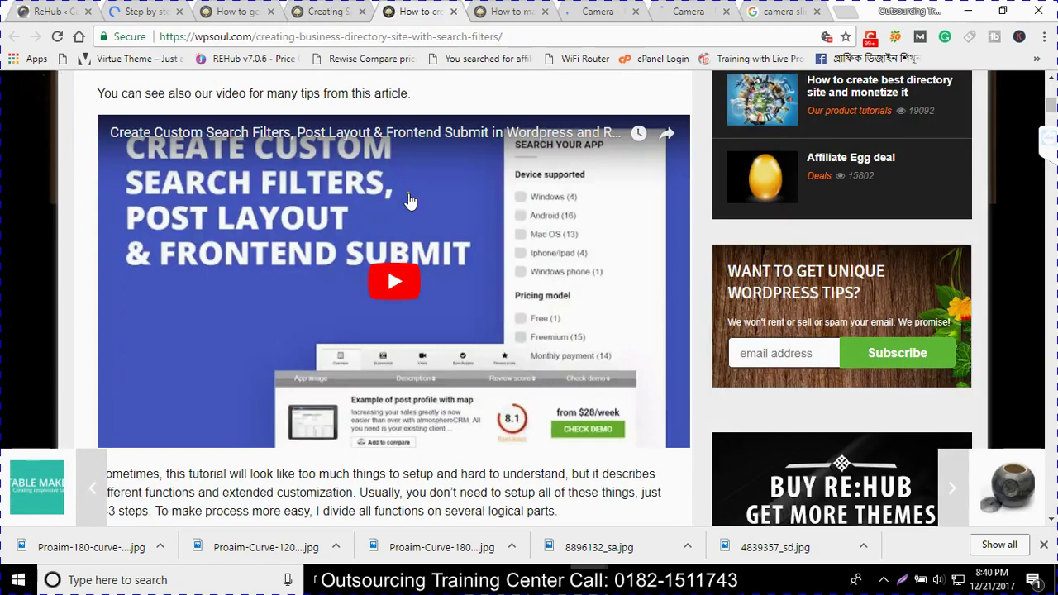
{"action": "left_click", "coordinate": [510, 11]}
{"action": "scroll", "coordinate": [390, 218], "scroll_direction": "down", "scroll_amount": 6}
On the Camera front page, follow 'Click to Add your menu' and close the resulting 404 tab
{"action": "scroll", "coordinate": [390, 219], "scroll_direction": "down", "scroll_amount": 10}
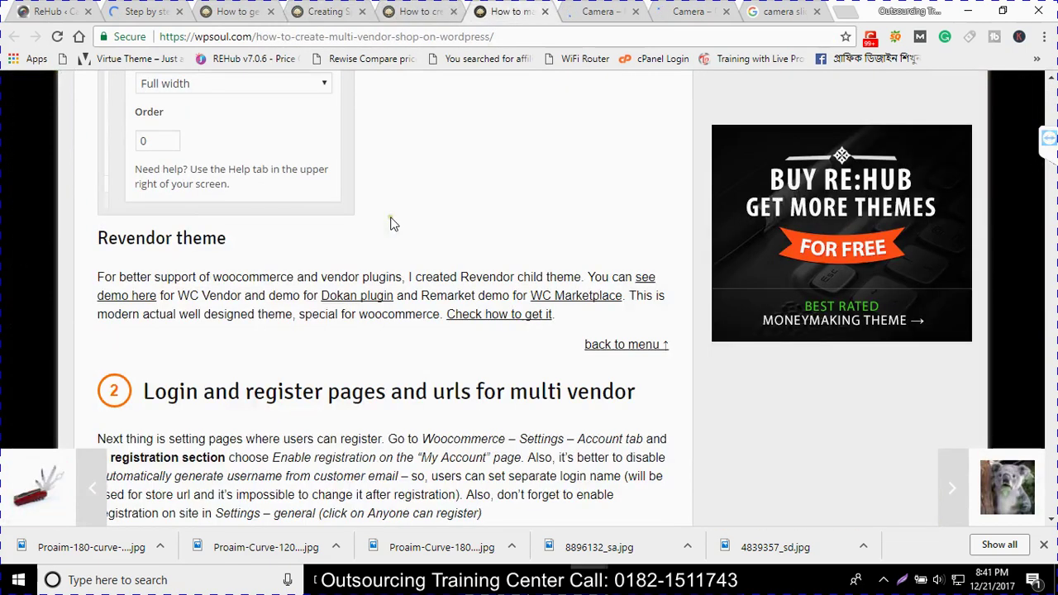
{"action": "scroll", "coordinate": [393, 224], "scroll_direction": "down", "scroll_amount": 5}
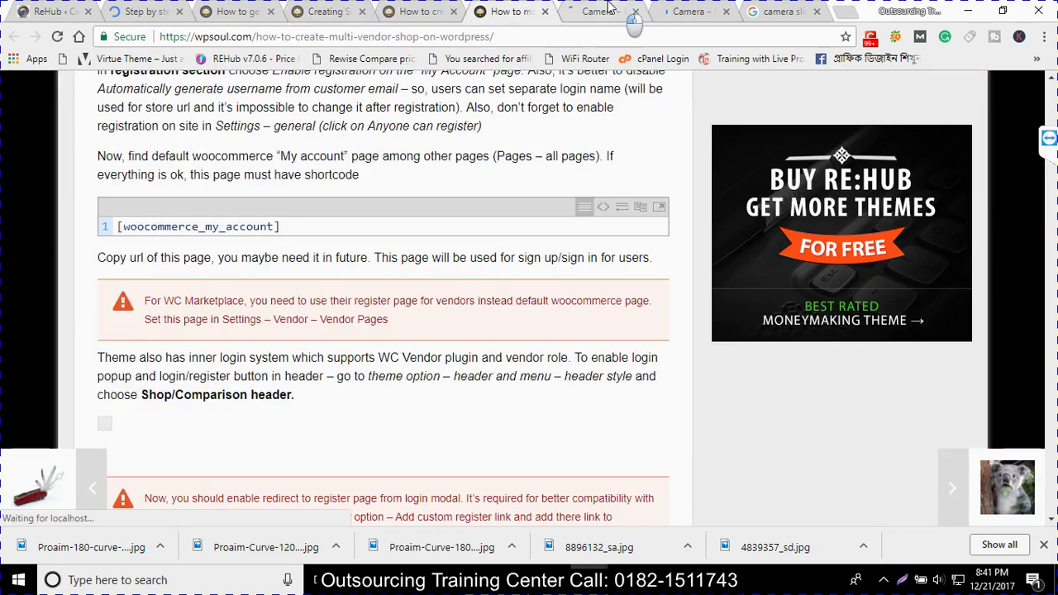
{"action": "left_click", "coordinate": [606, 10]}
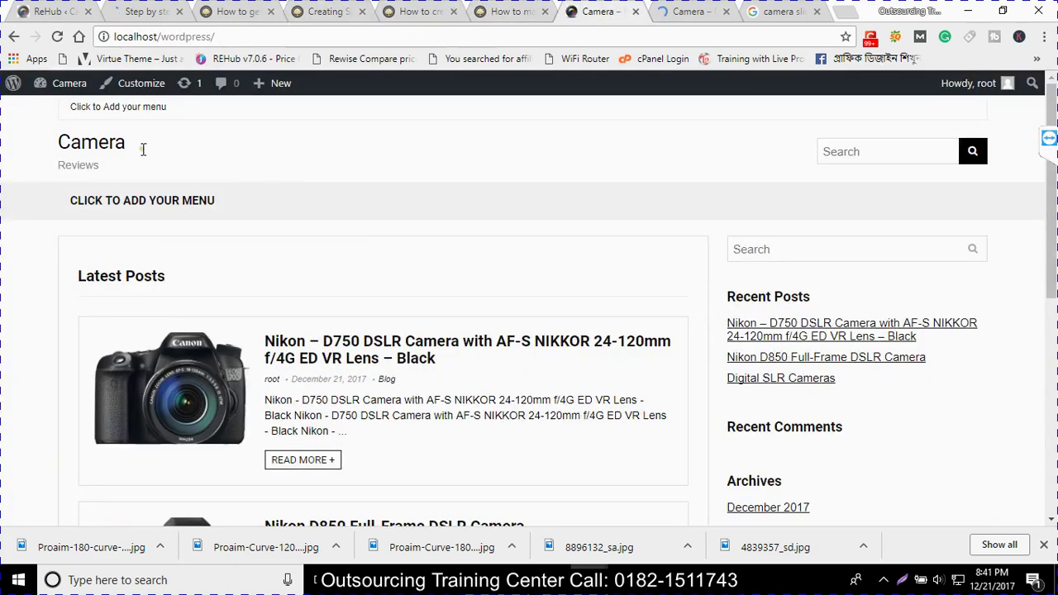
{"action": "scroll", "coordinate": [262, 255], "scroll_direction": "down", "scroll_amount": 5}
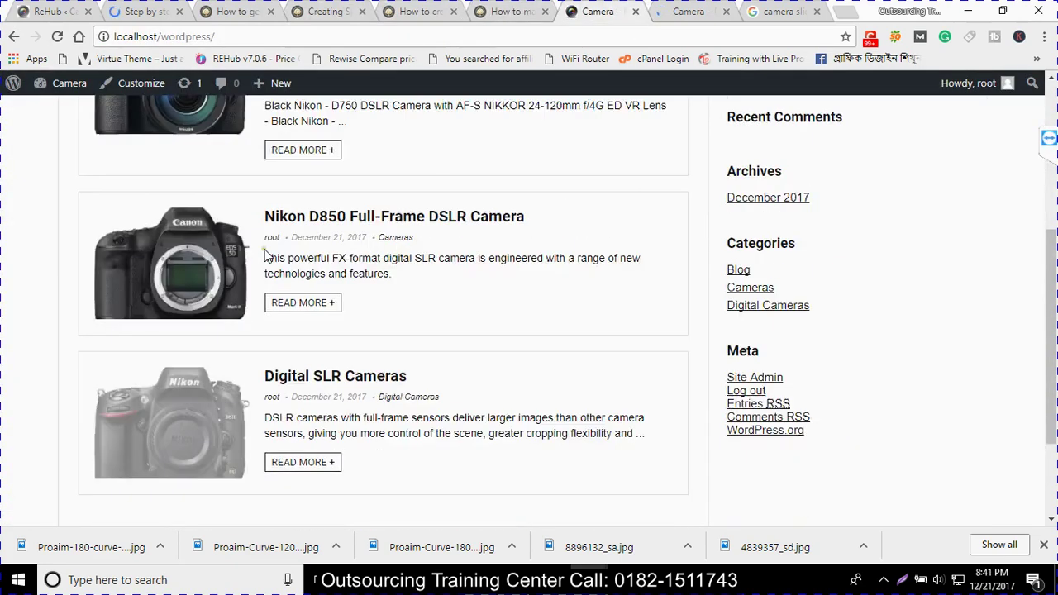
{"action": "scroll", "coordinate": [317, 345], "scroll_direction": "up", "scroll_amount": 5}
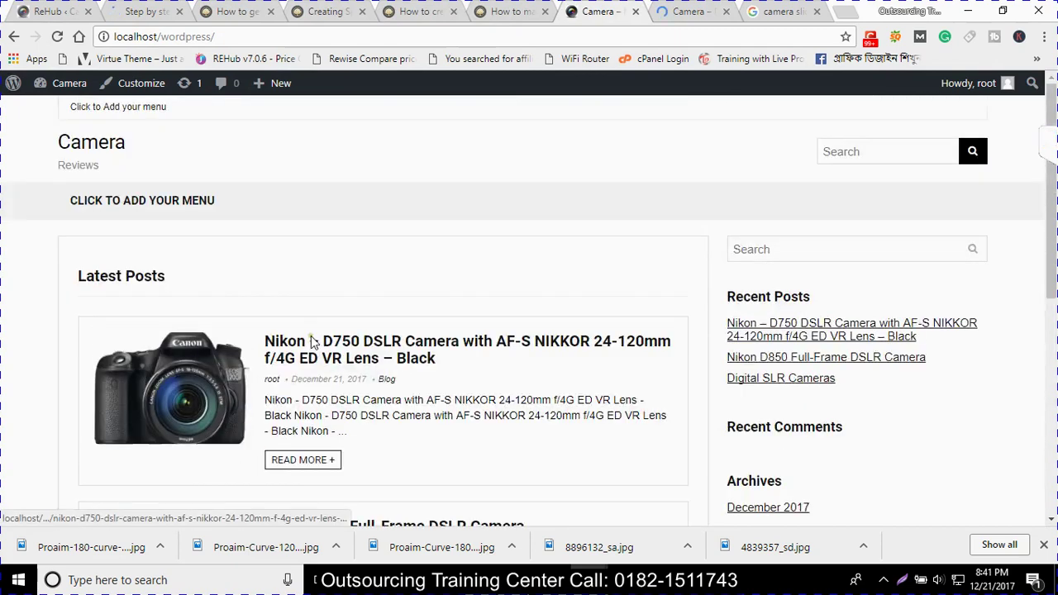
{"action": "left_click", "coordinate": [141, 109]}
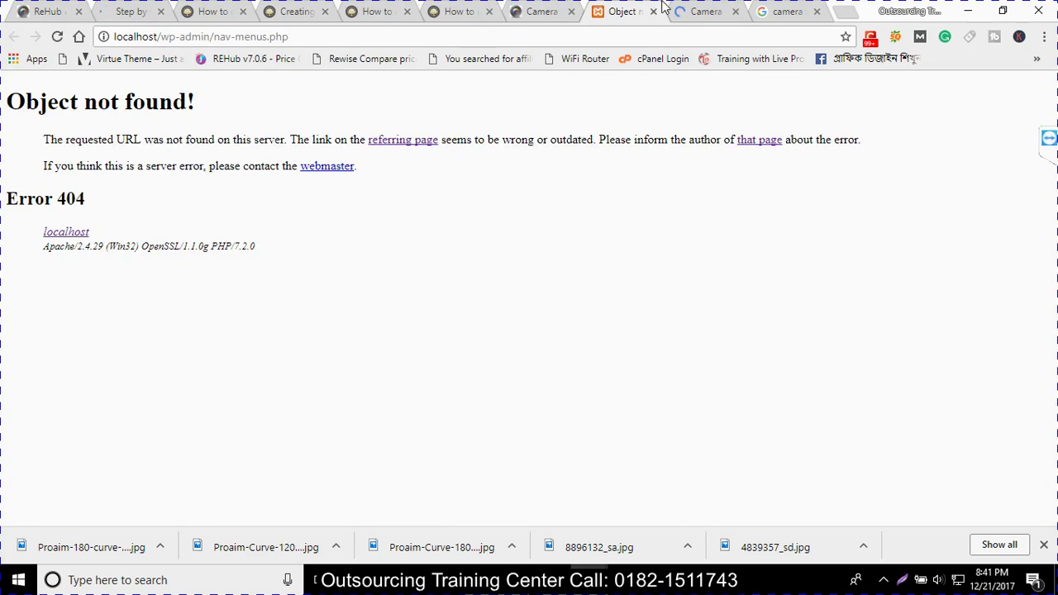
{"action": "left_click", "coordinate": [653, 13]}
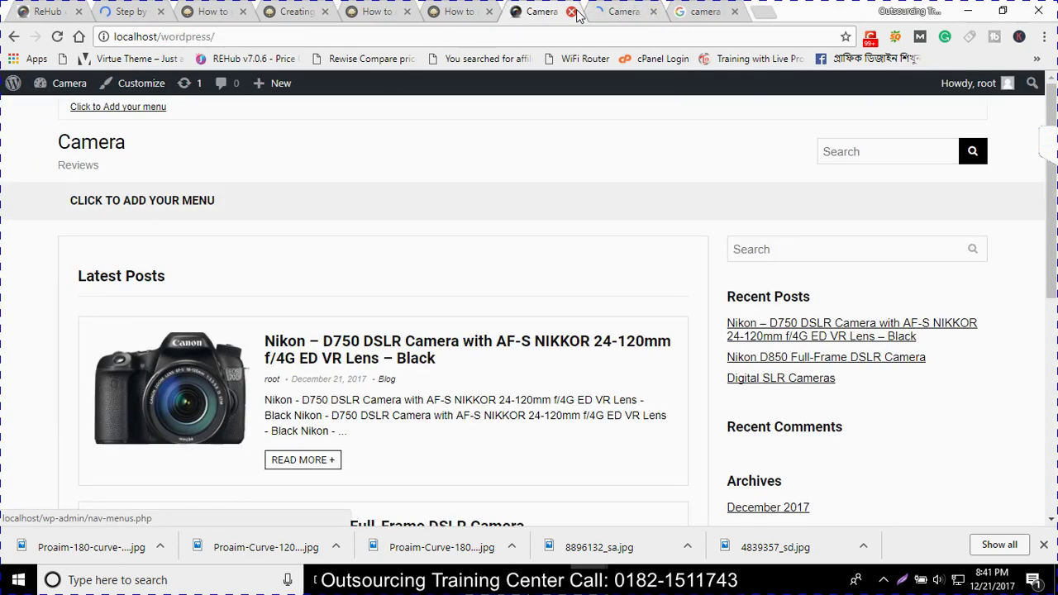
Close the duplicate Camera, Google Images and four tutorial tabs, keeping the step-by-step guide
{"action": "left_click", "coordinate": [620, 13]}
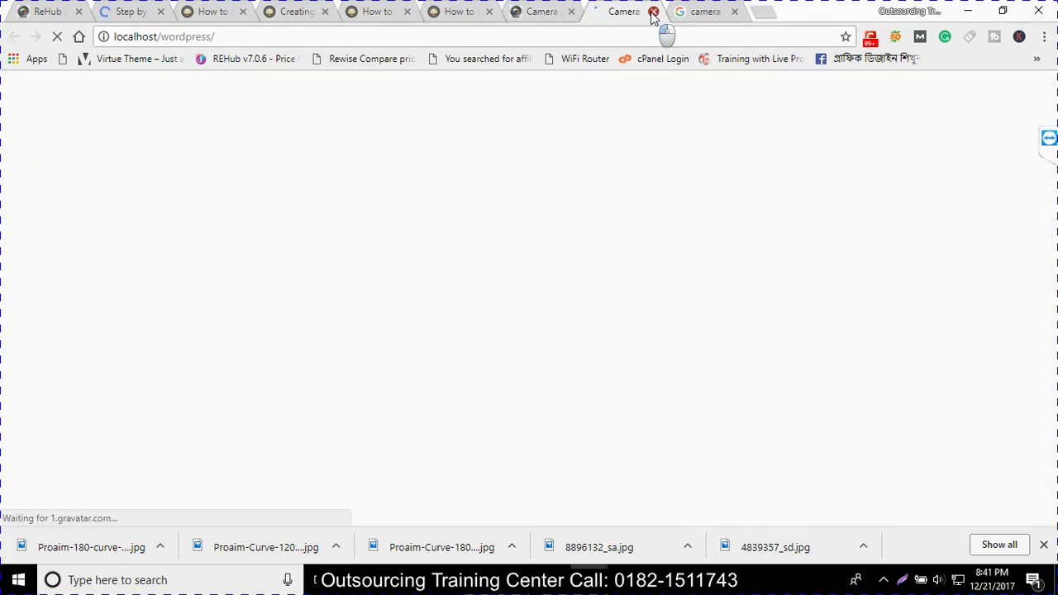
{"action": "left_click", "coordinate": [653, 12]}
{"action": "left_click", "coordinate": [653, 13]}
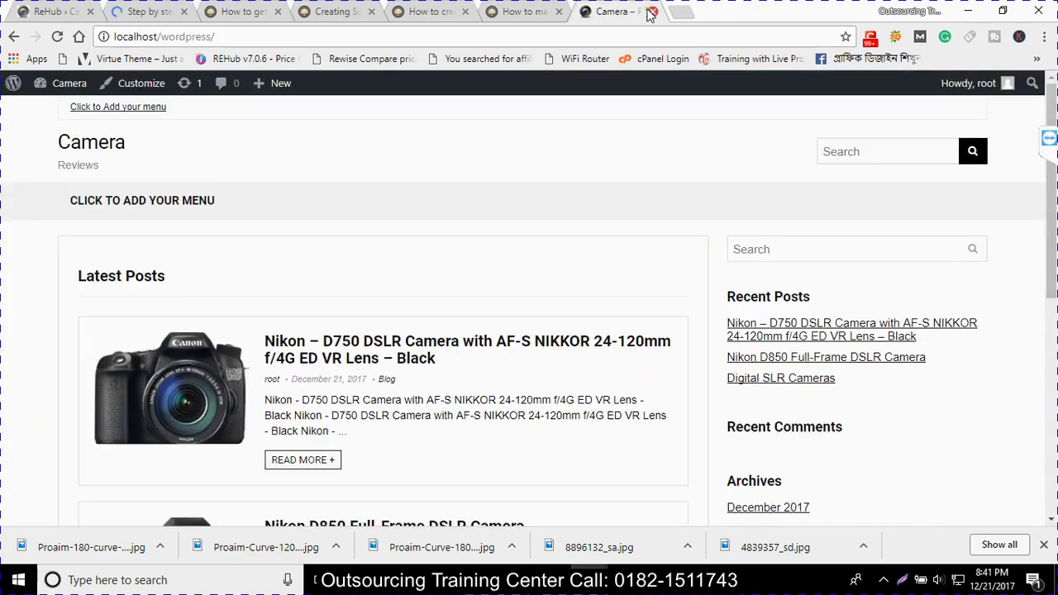
{"action": "left_click", "coordinate": [559, 12]}
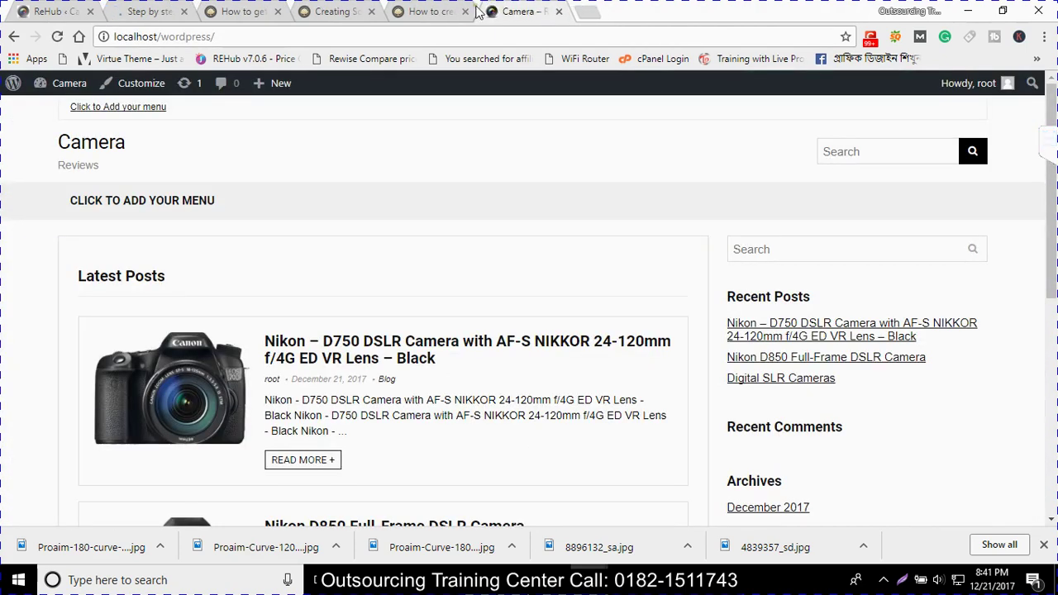
{"action": "left_click", "coordinate": [465, 13]}
{"action": "left_click", "coordinate": [378, 22]}
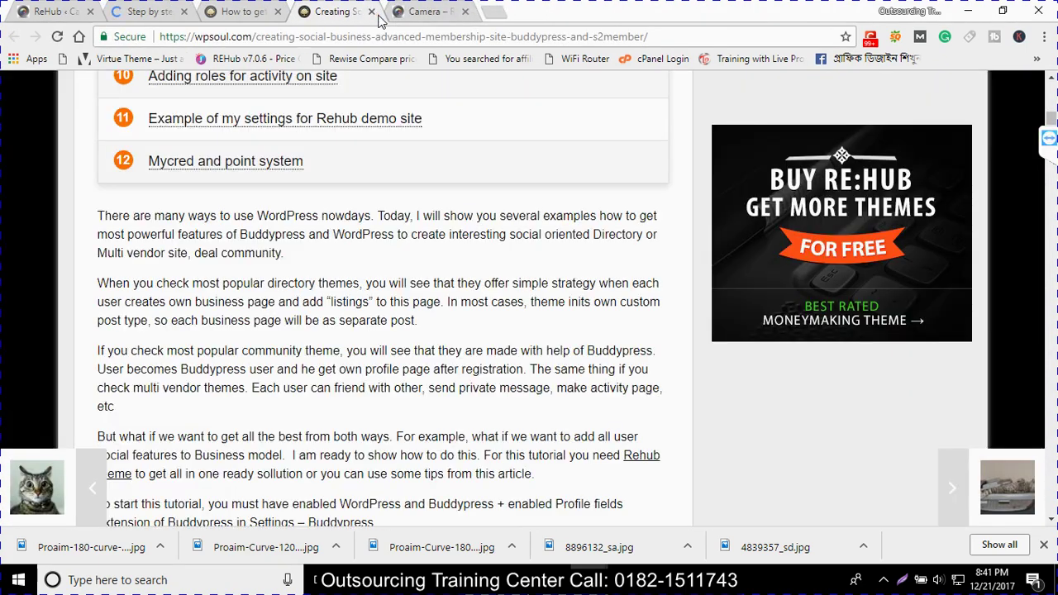
{"action": "left_click", "coordinate": [371, 11]}
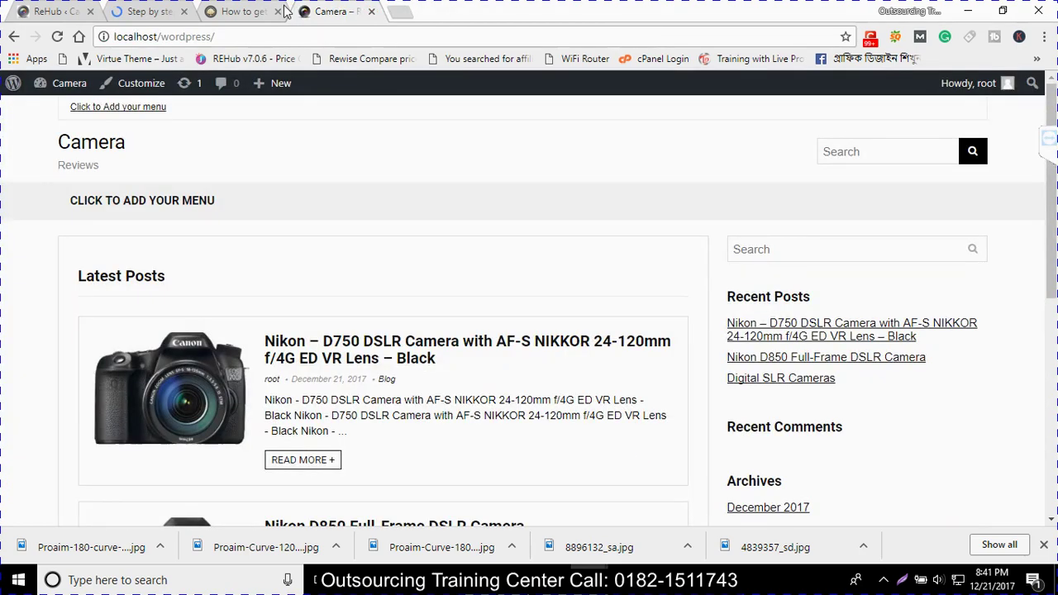
{"action": "left_click", "coordinate": [283, 11]}
{"action": "left_click", "coordinate": [277, 12]}
{"action": "left_click", "coordinate": [149, 8]}
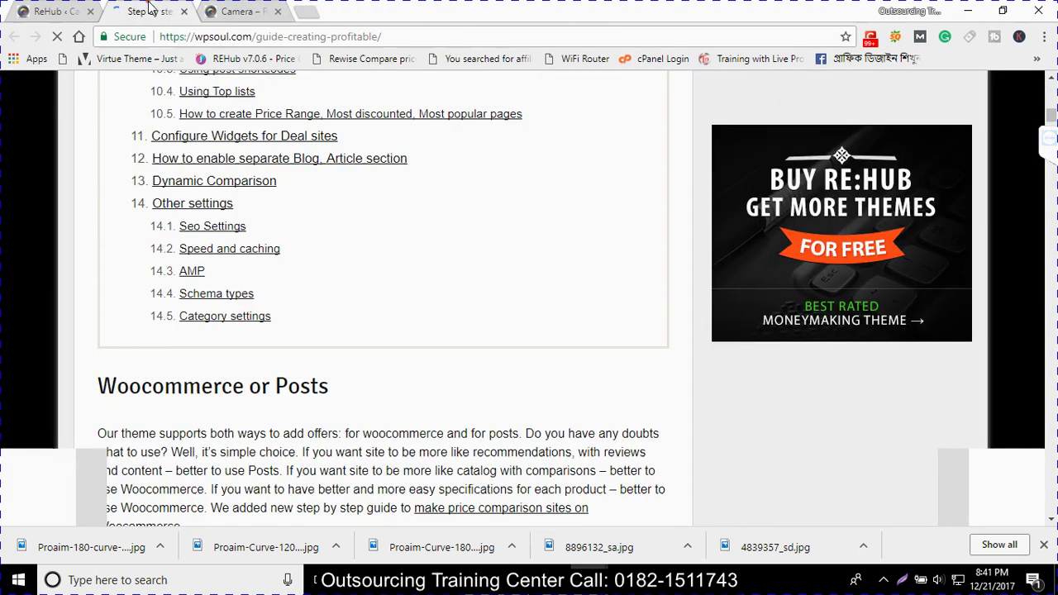
Close the step-by-step guide tab, view the Camera site, and return to the ReHub admin
{"action": "left_click", "coordinate": [48, 10]}
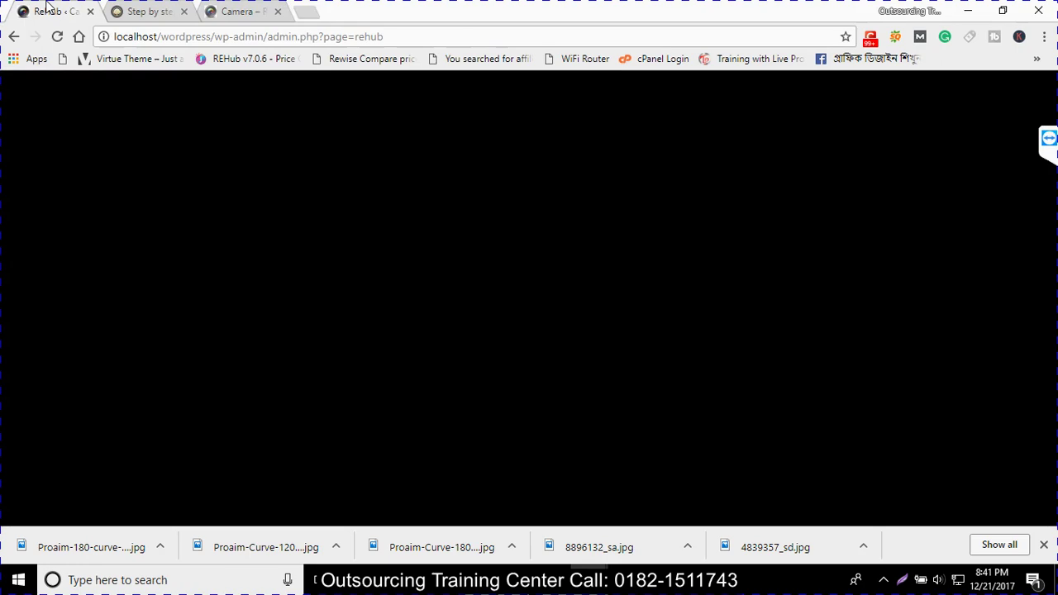
{"action": "scroll", "coordinate": [198, 252], "scroll_direction": "up", "scroll_amount": 3}
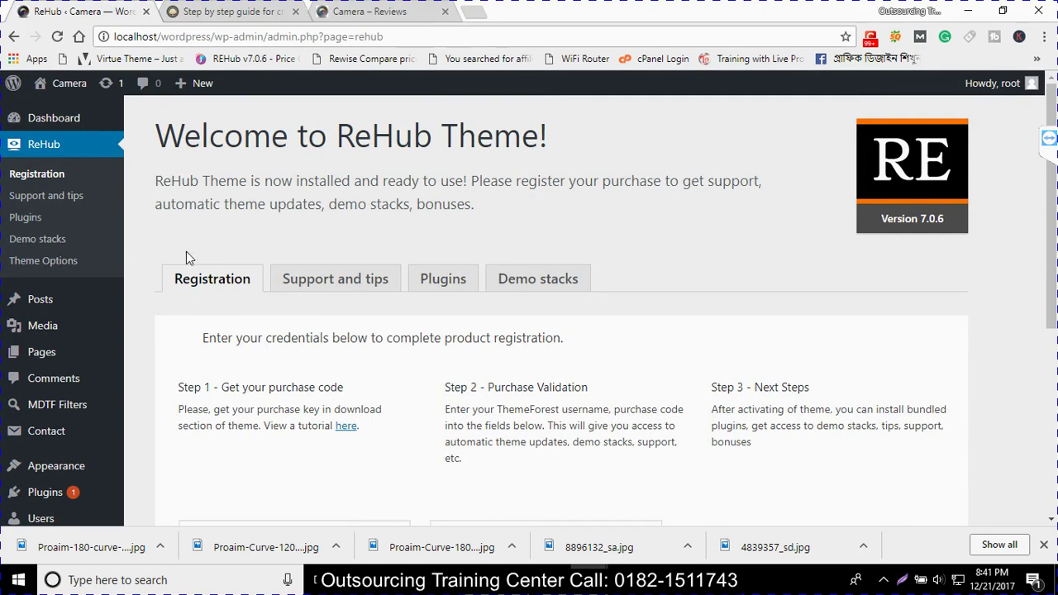
{"action": "scroll", "coordinate": [240, 263], "scroll_direction": "down", "scroll_amount": 4}
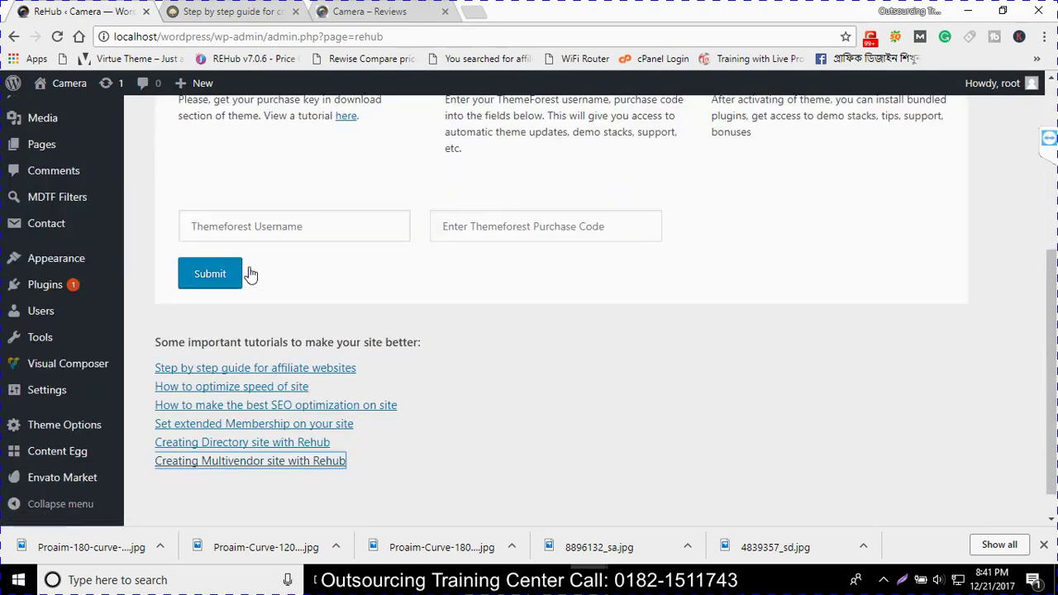
{"action": "left_click", "coordinate": [307, 11]}
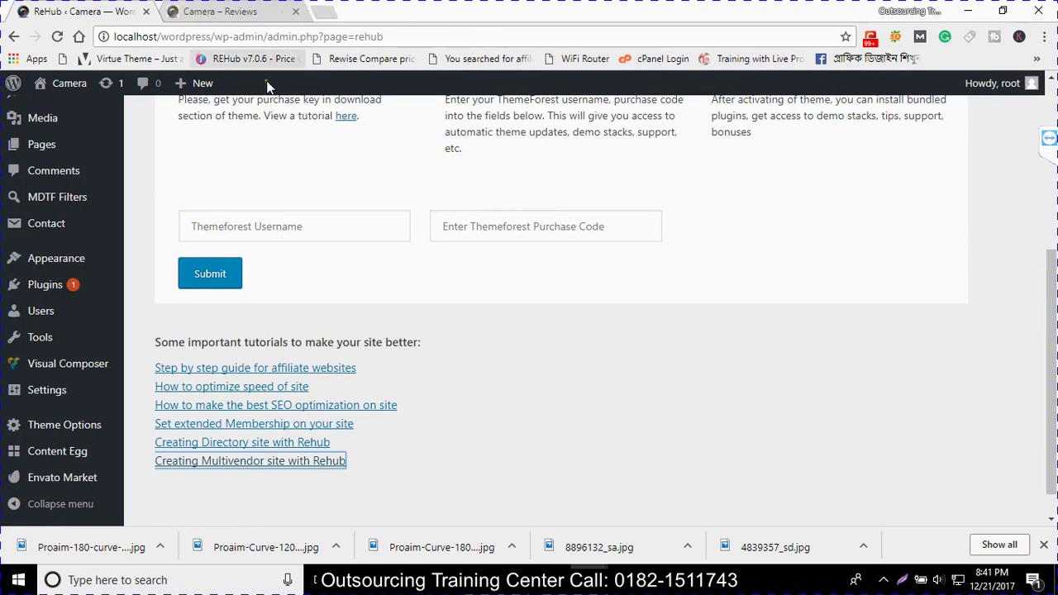
{"action": "left_click", "coordinate": [248, 11]}
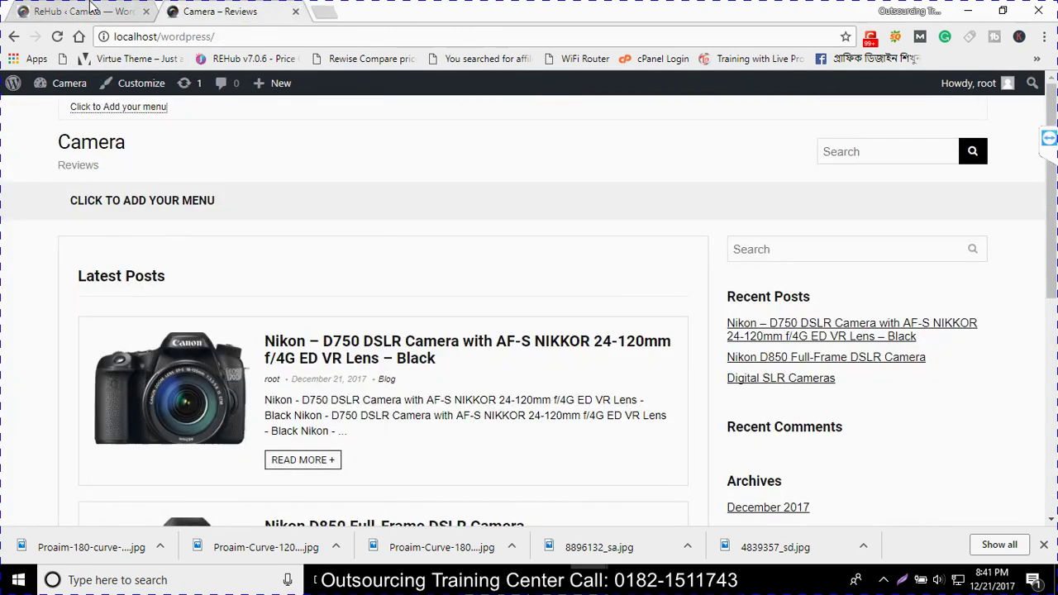
{"action": "left_click", "coordinate": [83, 11]}
Save the 'main' menu in Appearance > Menus
{"action": "mouse_move", "coordinate": [37, 269]}
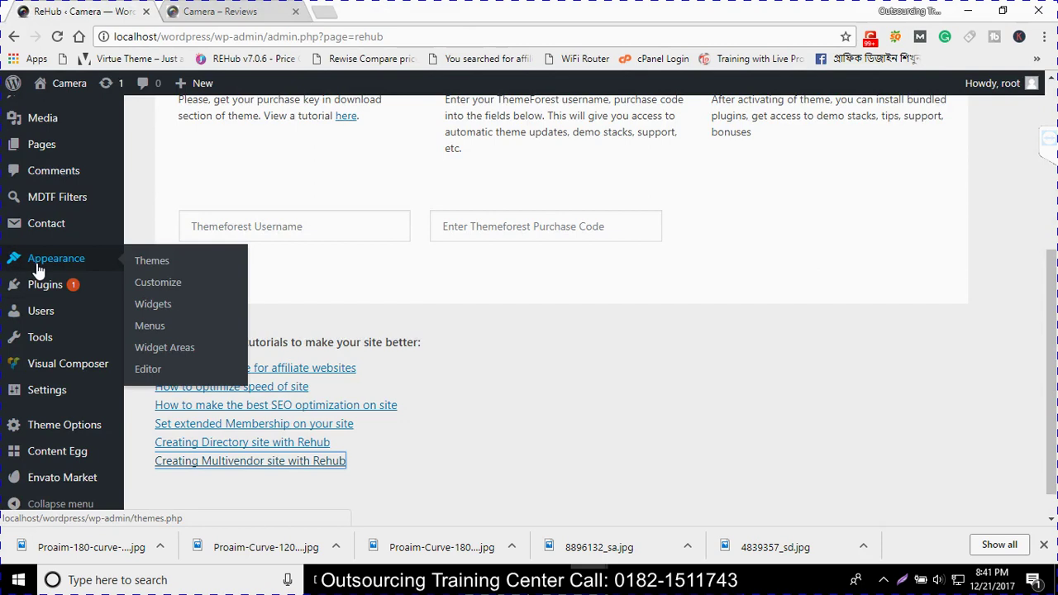
{"action": "left_click", "coordinate": [152, 327]}
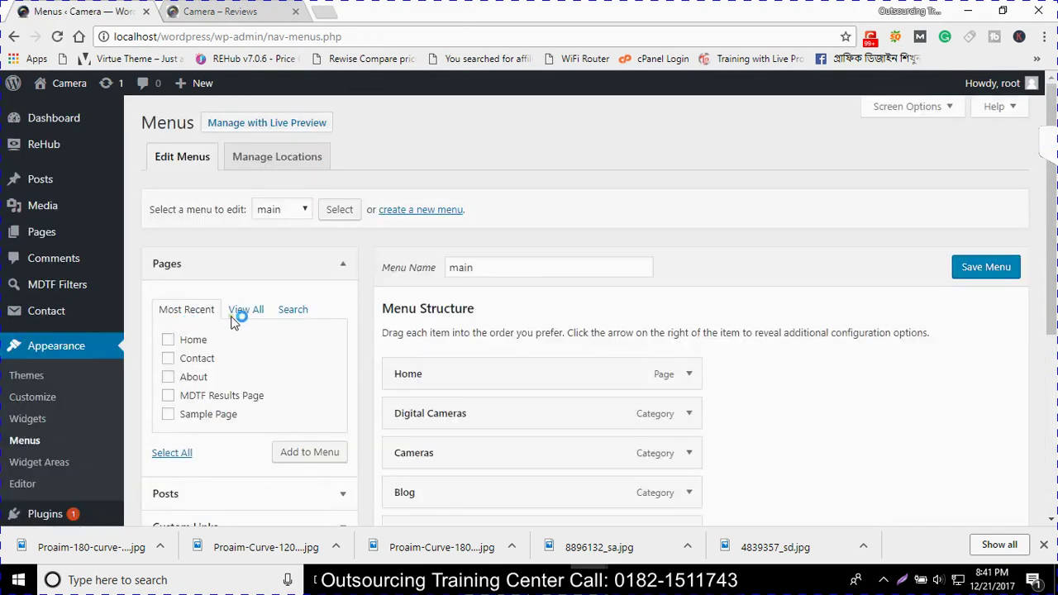
{"action": "scroll", "coordinate": [267, 327], "scroll_direction": "down", "scroll_amount": 1}
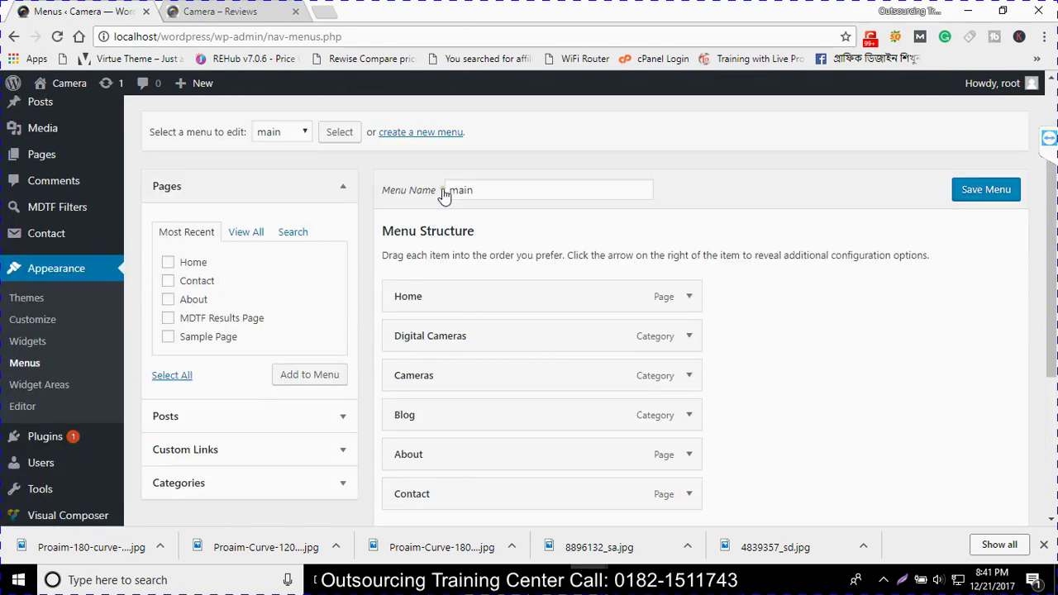
{"action": "left_click_drag", "start_coordinate": [476, 189], "coordinate": [456, 189]}
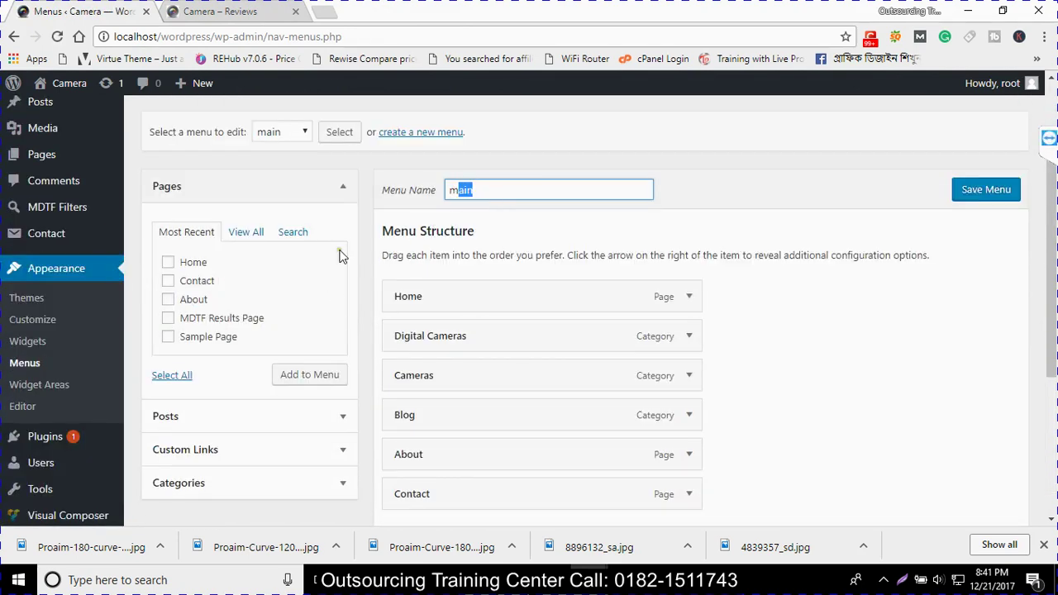
{"action": "scroll", "coordinate": [275, 248], "scroll_direction": "up", "scroll_amount": 1}
{"action": "left_click", "coordinate": [1018, 319]}
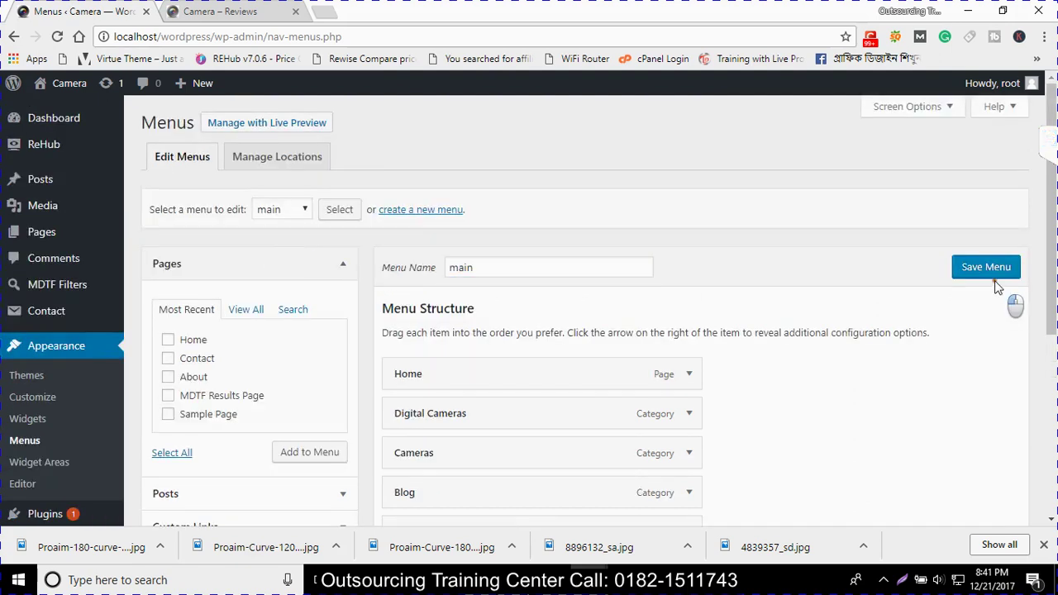
{"action": "left_click", "coordinate": [992, 267]}
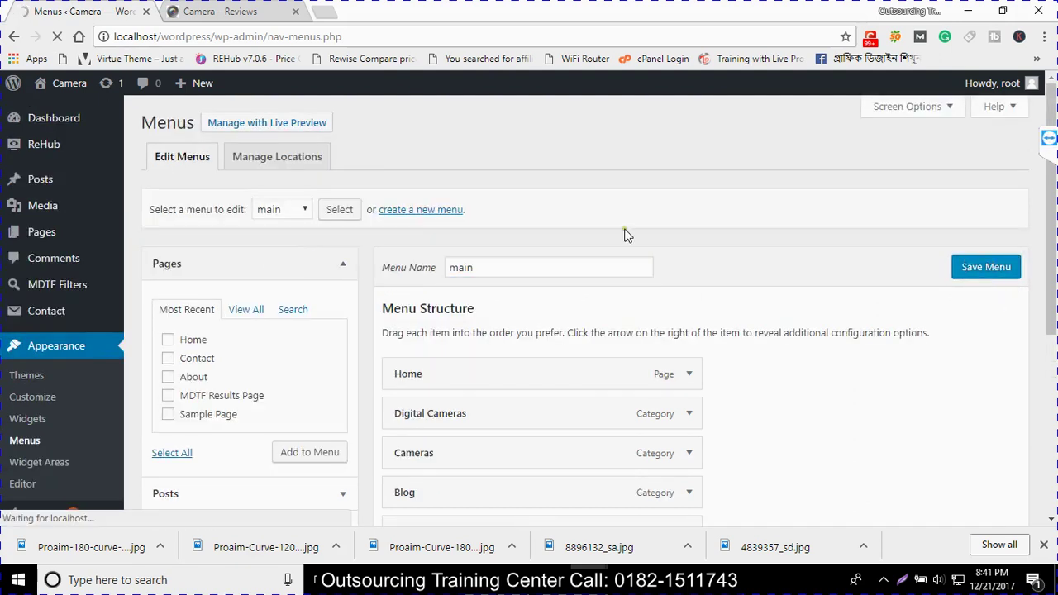
Launch the site Customizer from Appearance > Customize
{"action": "mouse_move", "coordinate": [37, 291]}
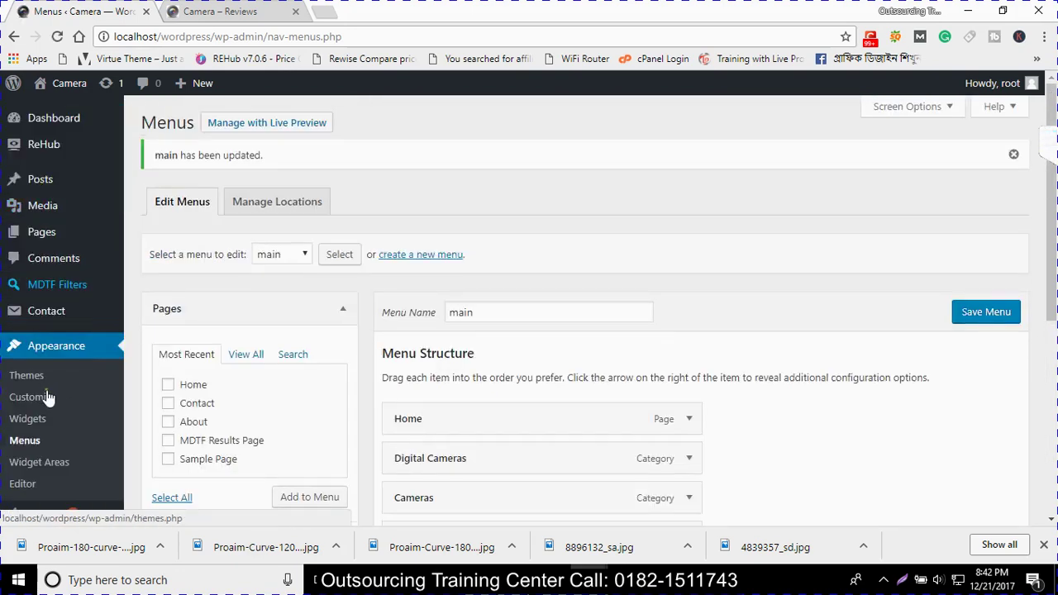
{"action": "left_click", "coordinate": [43, 397]}
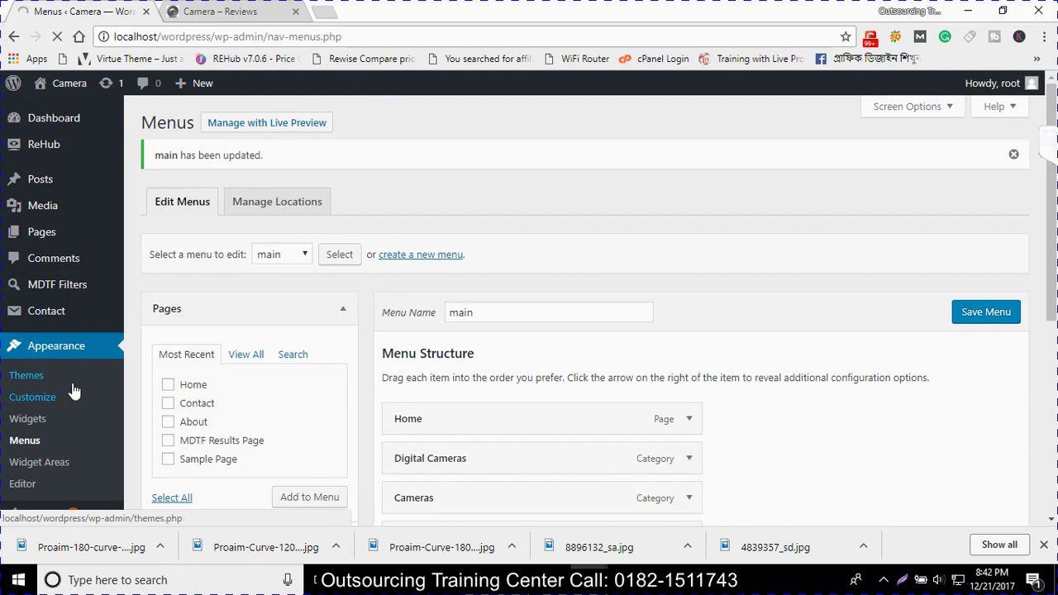
{"action": "left_click", "coordinate": [51, 398]}
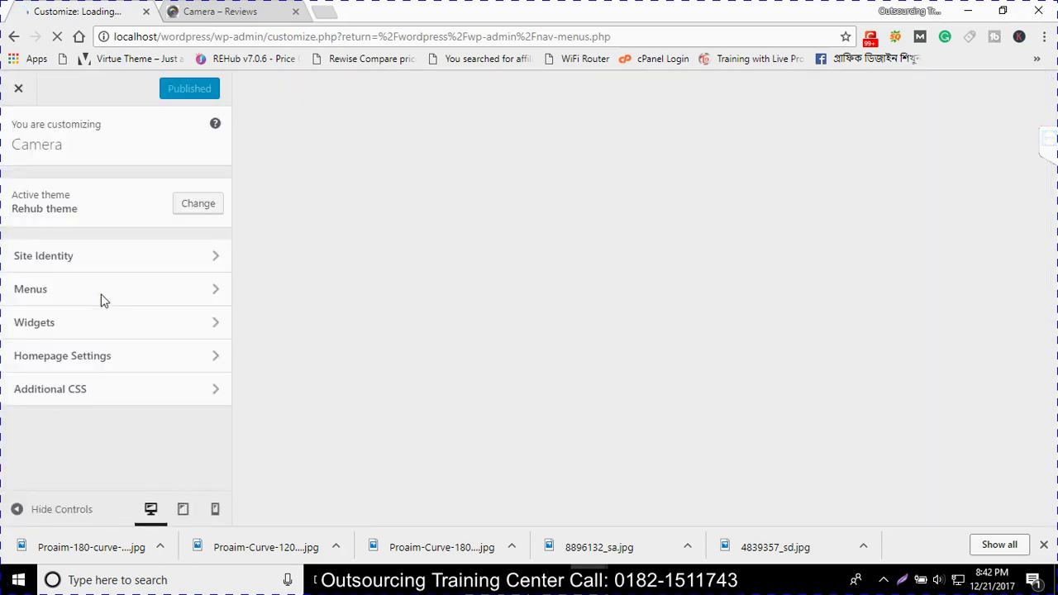
Go from the Customizer's main options into Menus and show all menu display locations
{"action": "left_click", "coordinate": [73, 259]}
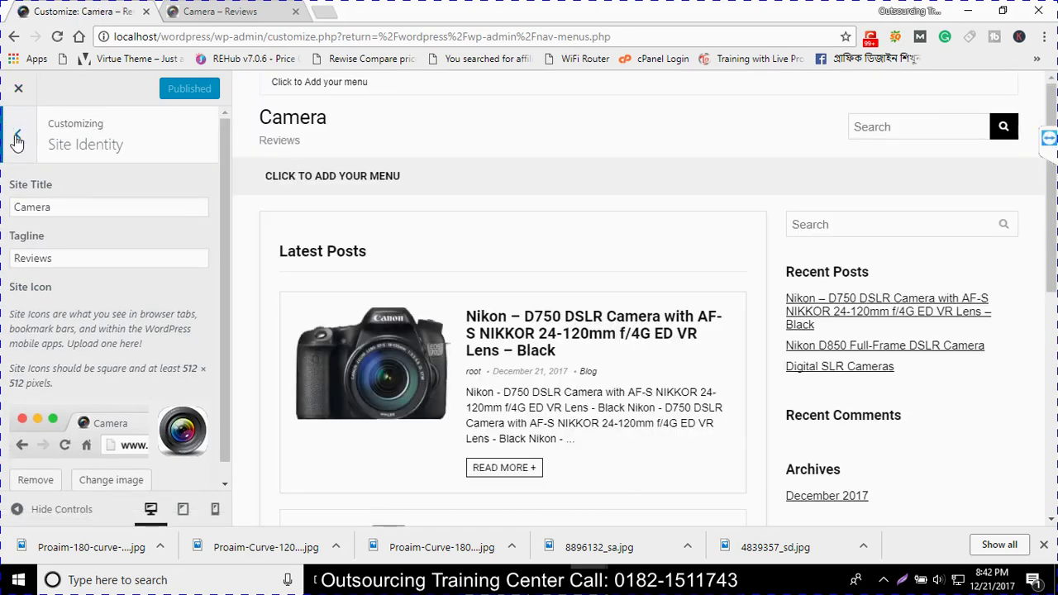
{"action": "left_click", "coordinate": [11, 132]}
{"action": "left_click", "coordinate": [58, 302]}
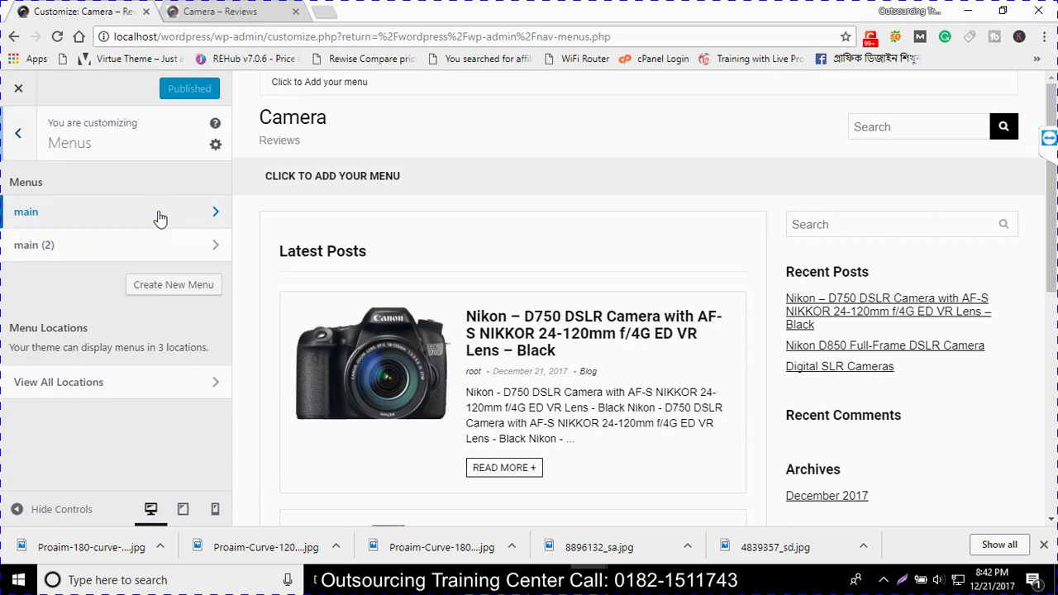
{"action": "left_click", "coordinate": [159, 219]}
{"action": "left_click", "coordinate": [20, 136]}
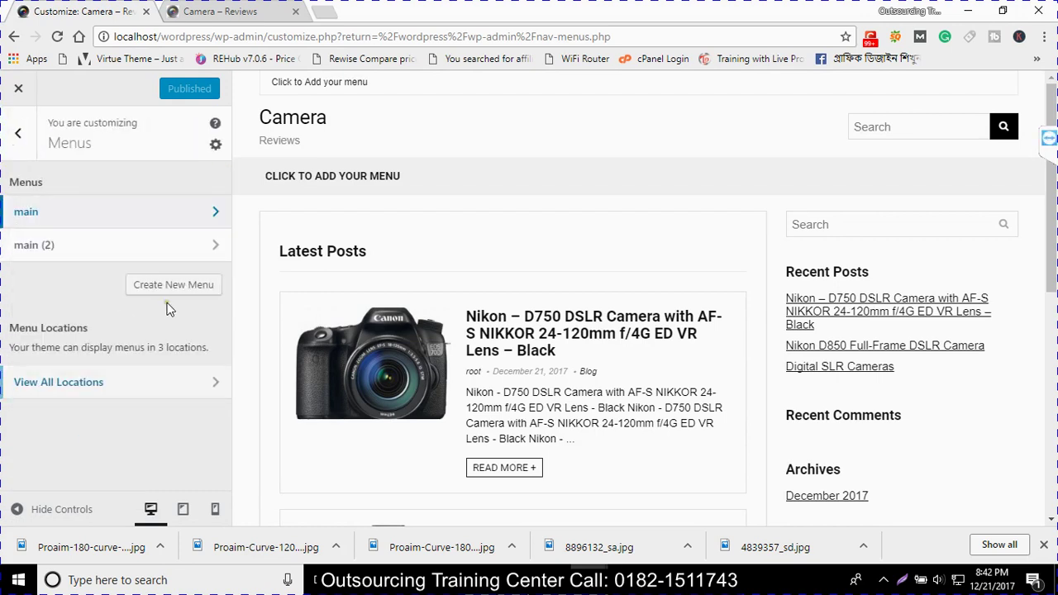
{"action": "left_click", "coordinate": [171, 390]}
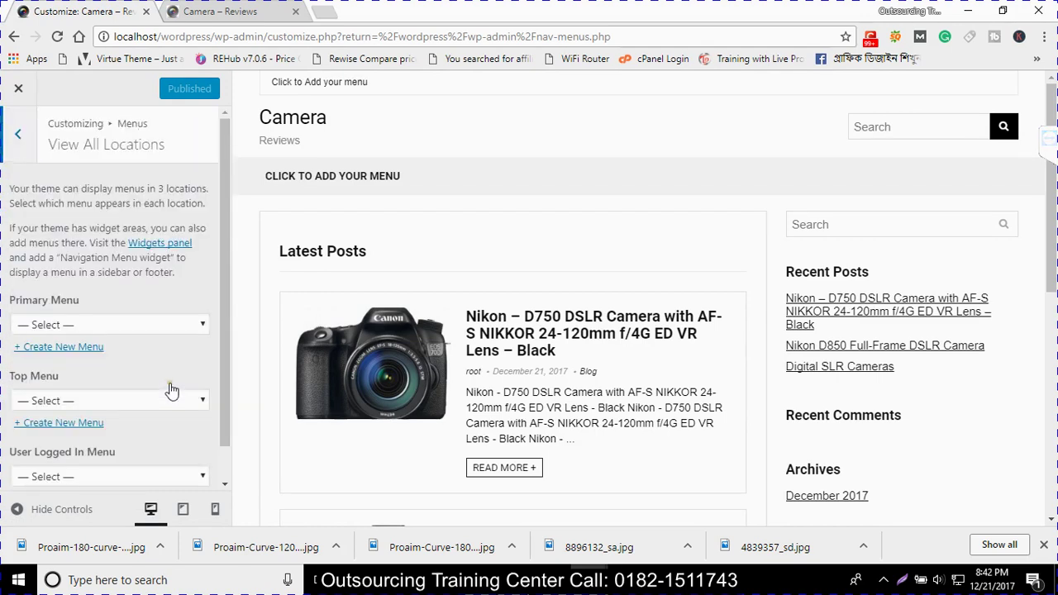
Set the 'main' menu for the Primary, Top and User Logged In locations, then publish
{"action": "left_click", "coordinate": [136, 325]}
{"action": "left_click", "coordinate": [125, 355]}
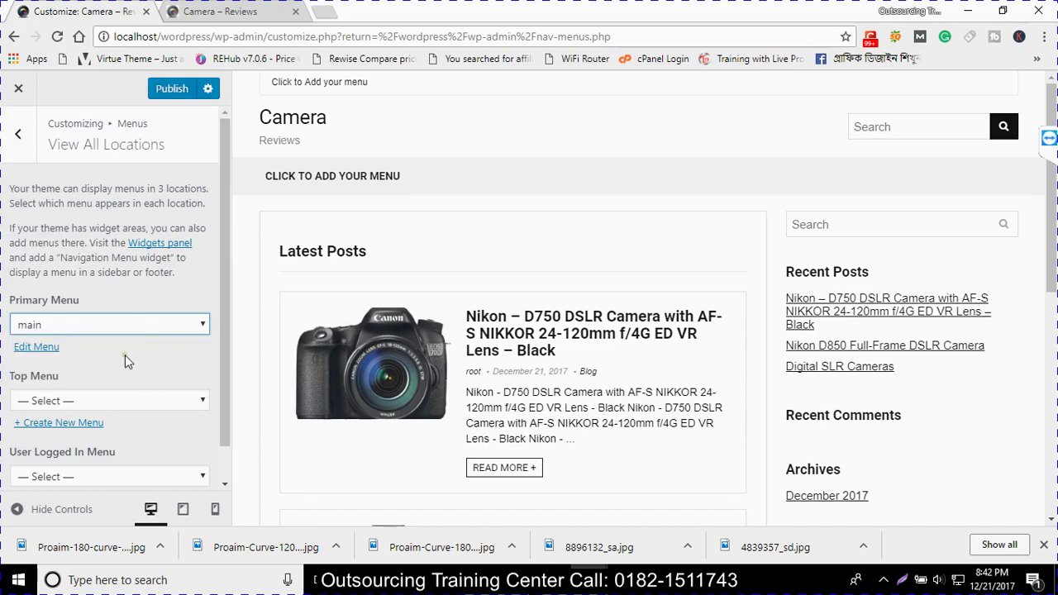
{"action": "scroll", "coordinate": [125, 354], "scroll_direction": "down", "scroll_amount": 1}
{"action": "left_click", "coordinate": [124, 363]}
{"action": "left_click", "coordinate": [122, 394]}
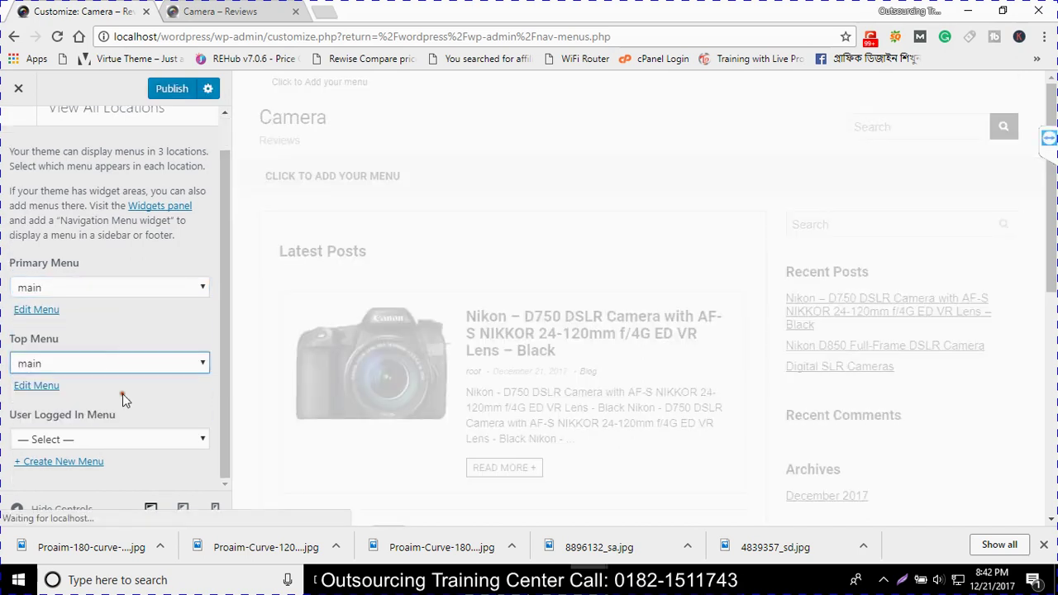
{"action": "left_click", "coordinate": [92, 439]}
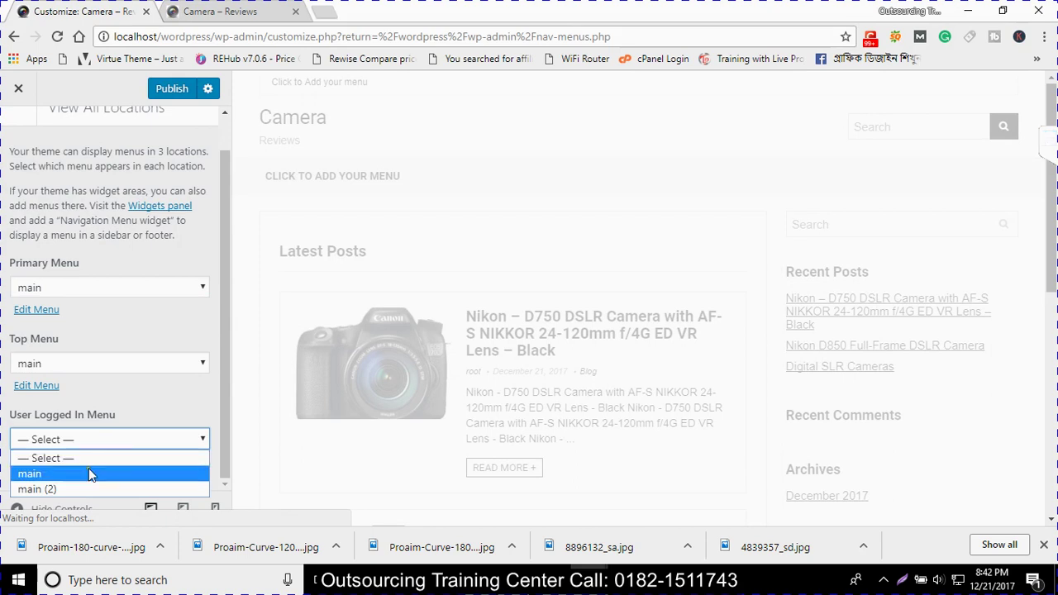
{"action": "left_click", "coordinate": [88, 469]}
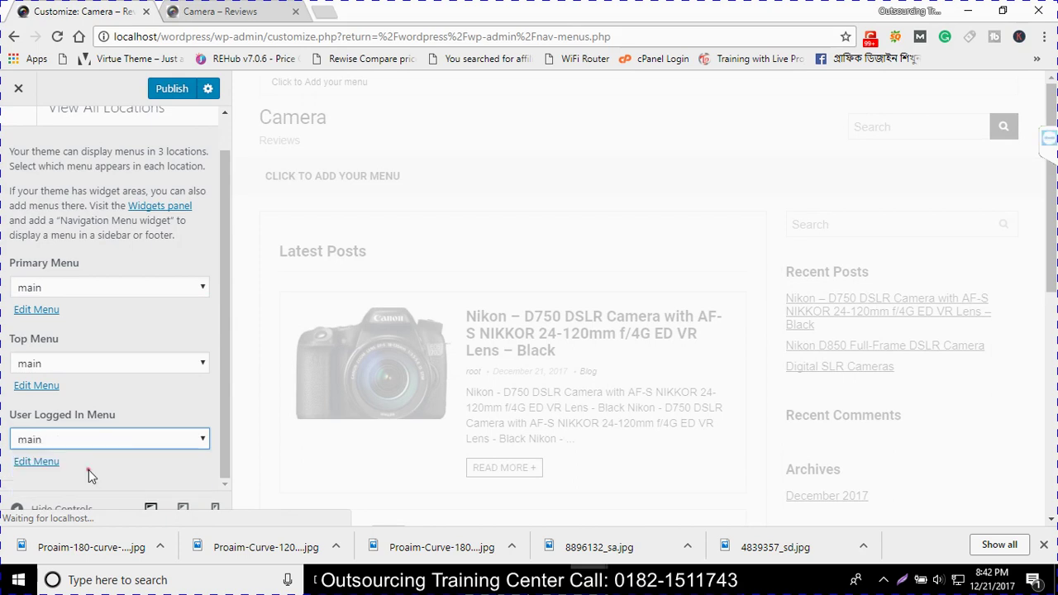
{"action": "left_click", "coordinate": [171, 96]}
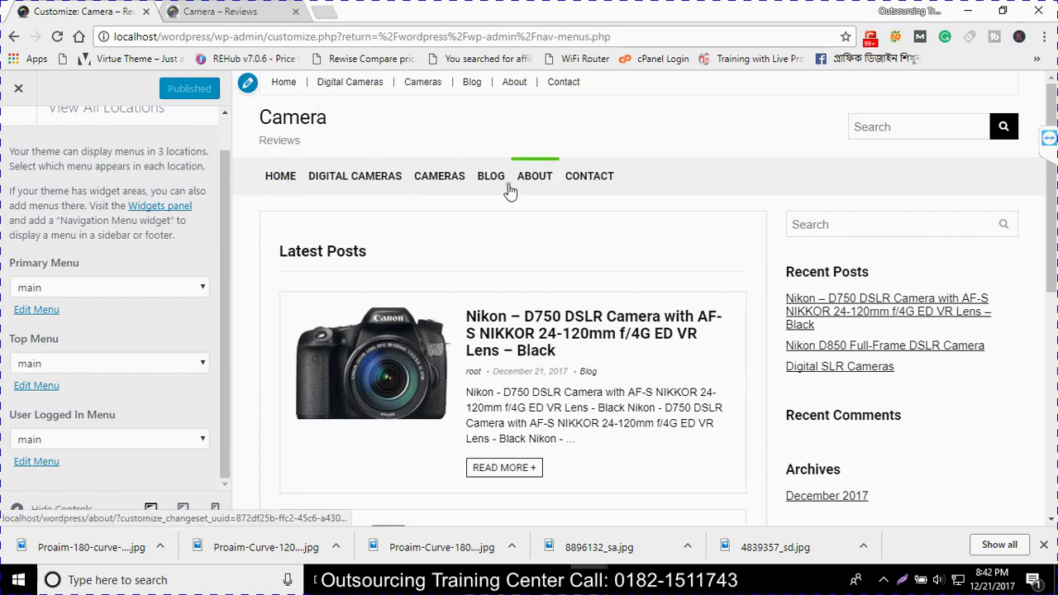
Open CONTACT from the preview's navigation bar and scroll through the Contact page
{"action": "left_click", "coordinate": [604, 189]}
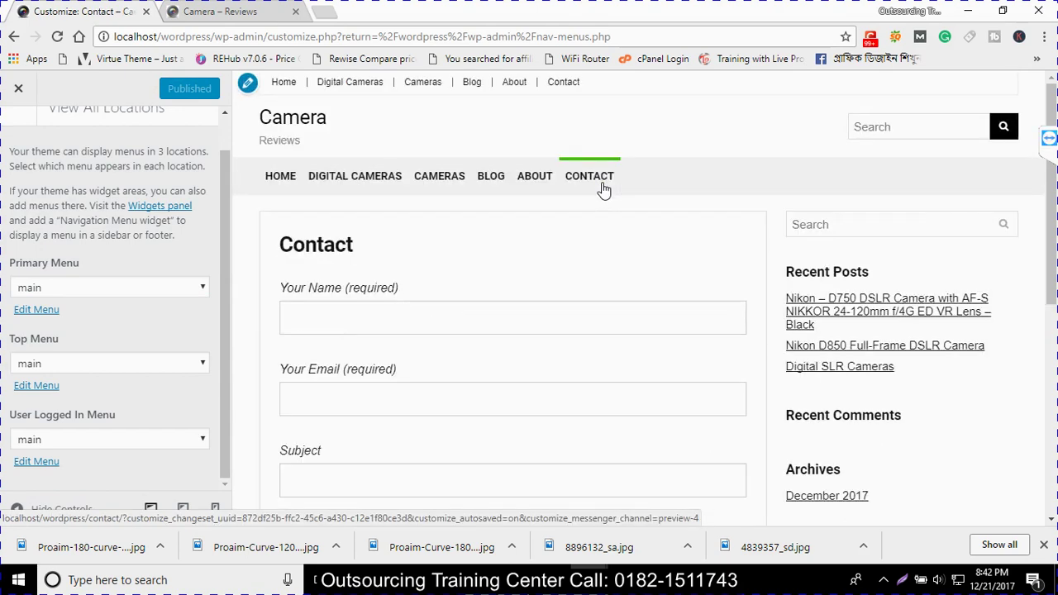
{"action": "scroll", "coordinate": [515, 331], "scroll_direction": "down", "scroll_amount": 4}
{"action": "scroll", "coordinate": [518, 328], "scroll_direction": "up", "scroll_amount": 4}
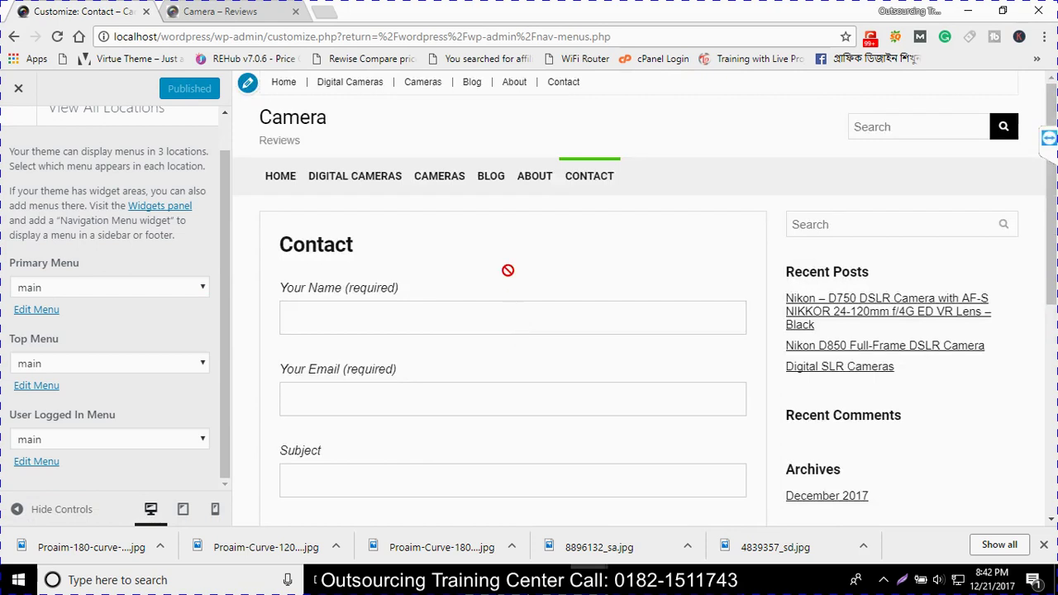
{"action": "scroll", "coordinate": [507, 270], "scroll_direction": "down", "scroll_amount": 4}
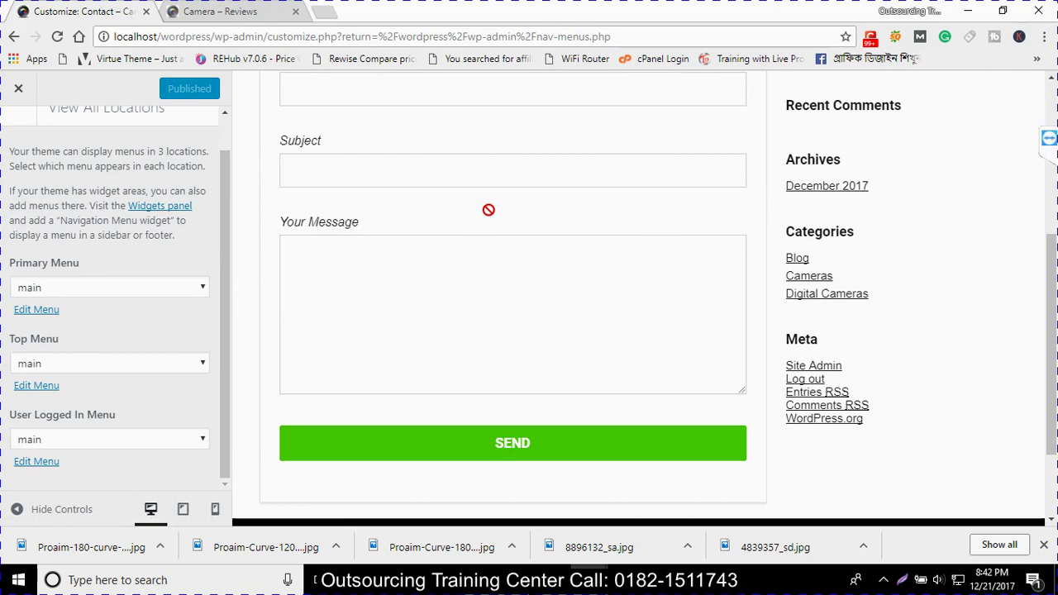
{"action": "mouse_move", "coordinate": [512, 579]}
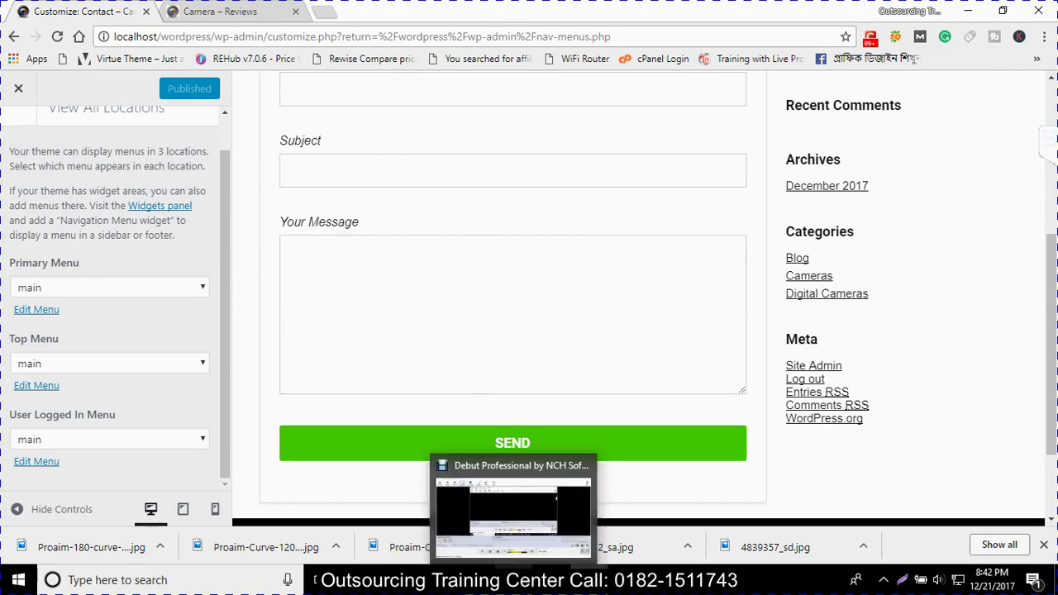
{"action": "scroll", "coordinate": [484, 424], "scroll_direction": "up", "scroll_amount": 4}
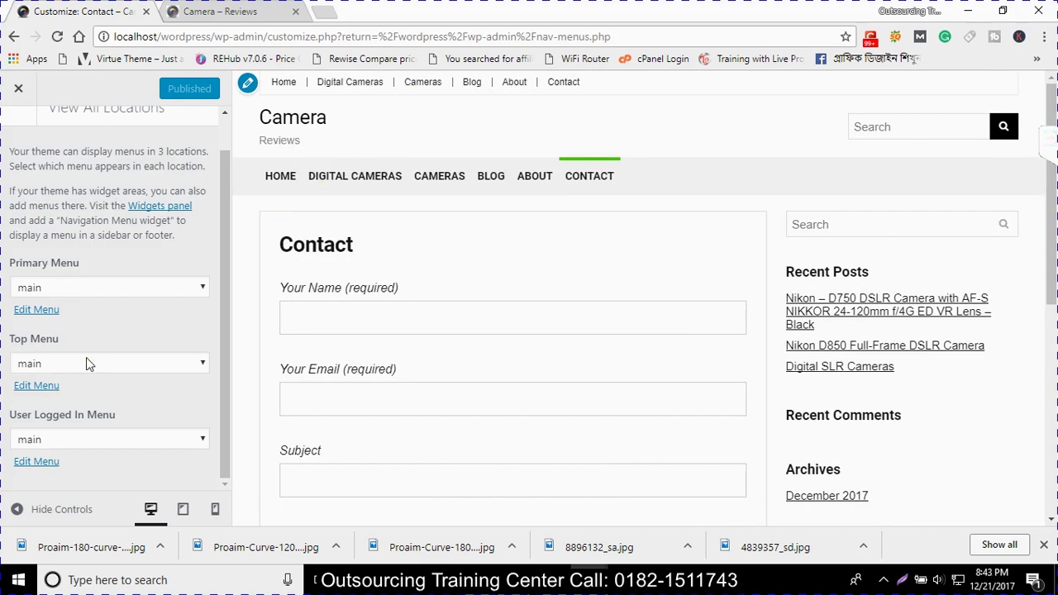
{"action": "scroll", "coordinate": [250, 364], "scroll_direction": "down", "scroll_amount": 4}
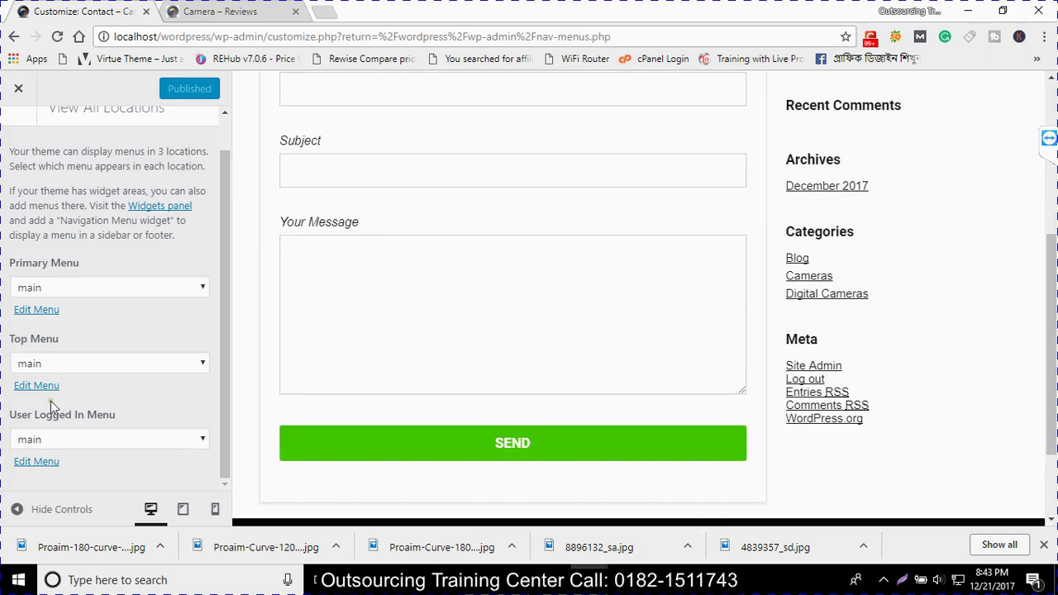
{"action": "scroll", "coordinate": [556, 454], "scroll_direction": "down", "scroll_amount": 2}
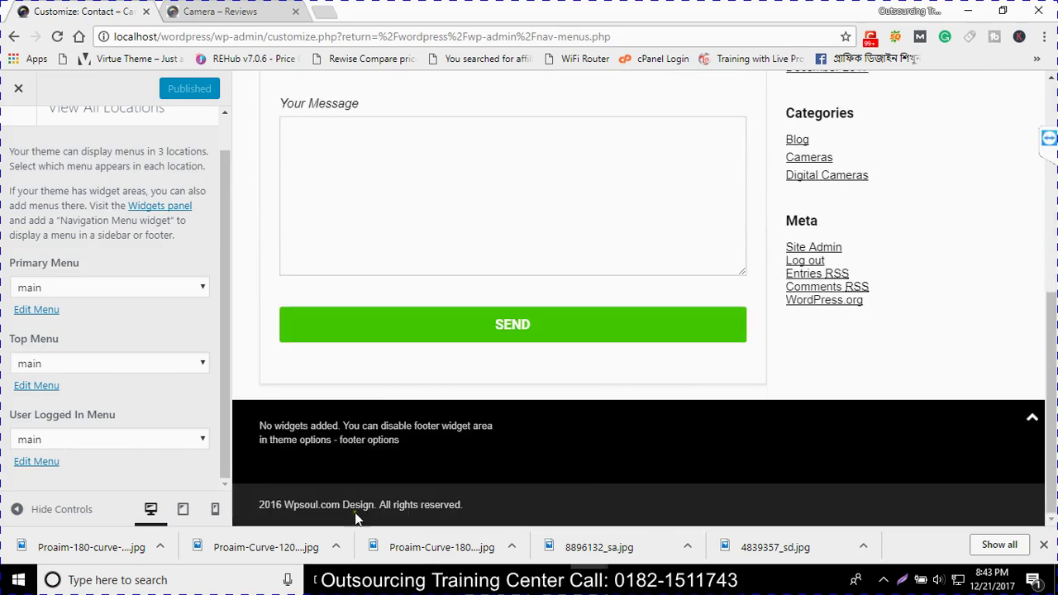
{"action": "scroll", "coordinate": [437, 508], "scroll_direction": "up", "scroll_amount": 5}
{"action": "scroll", "coordinate": [654, 488], "scroll_direction": "down", "scroll_amount": 4}
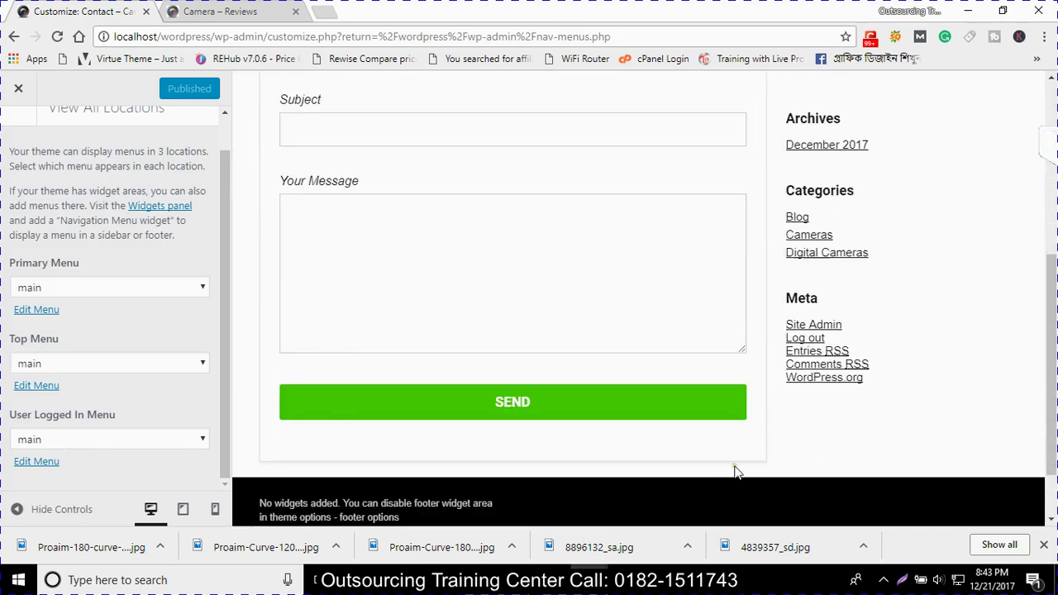
{"action": "scroll", "coordinate": [767, 370], "scroll_direction": "up", "scroll_amount": 3}
{"action": "scroll", "coordinate": [767, 370], "scroll_direction": "up", "scroll_amount": 2}
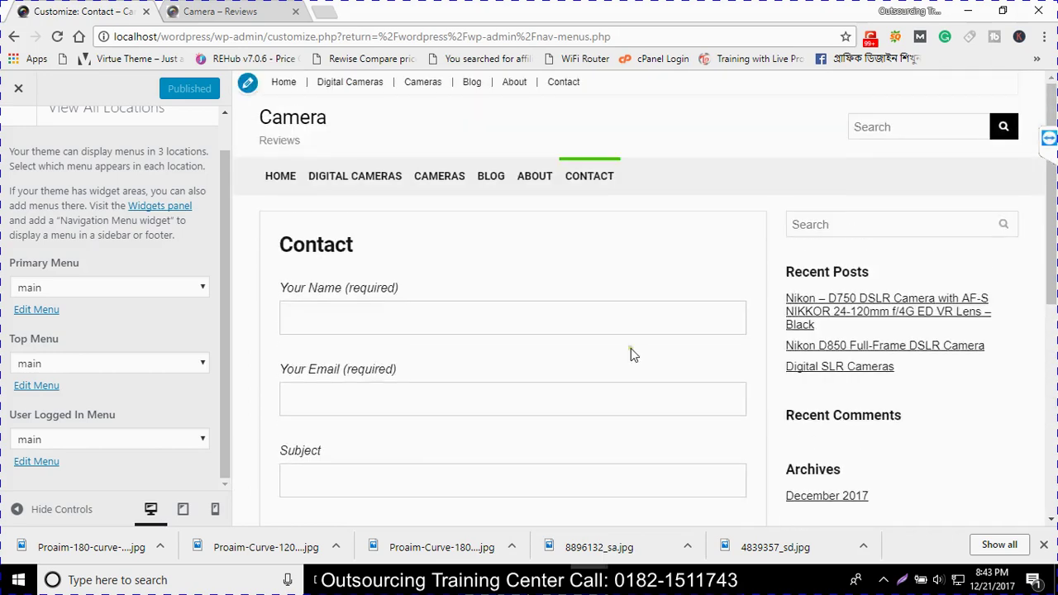
{"action": "scroll", "coordinate": [13, 132], "scroll_direction": "up", "scroll_amount": 1}
Add a Calendar widget to the Footer 1 widget area
{"action": "left_click", "coordinate": [17, 135]}
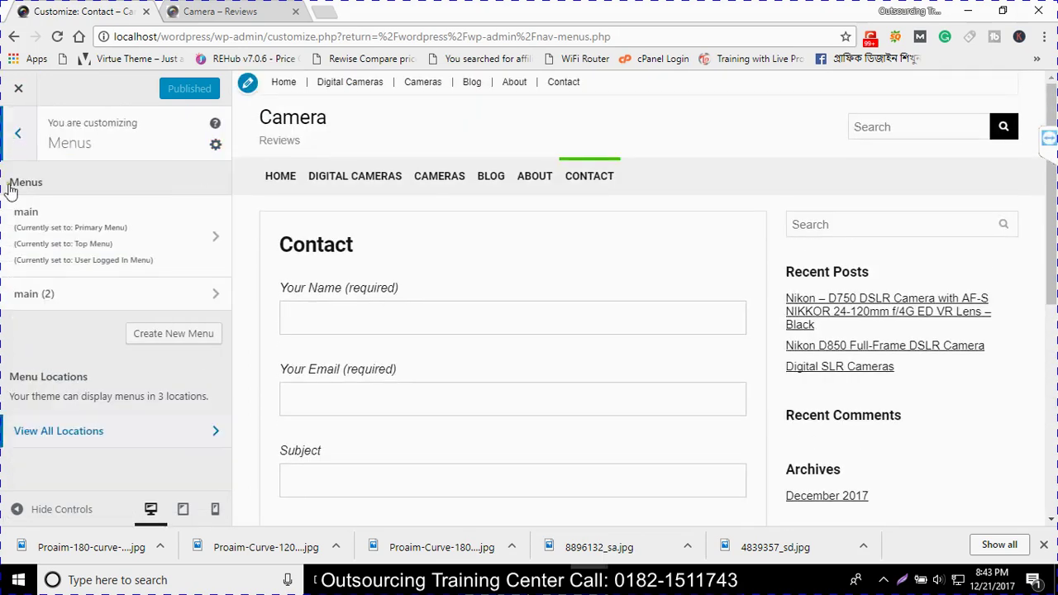
{"action": "left_click", "coordinate": [13, 138]}
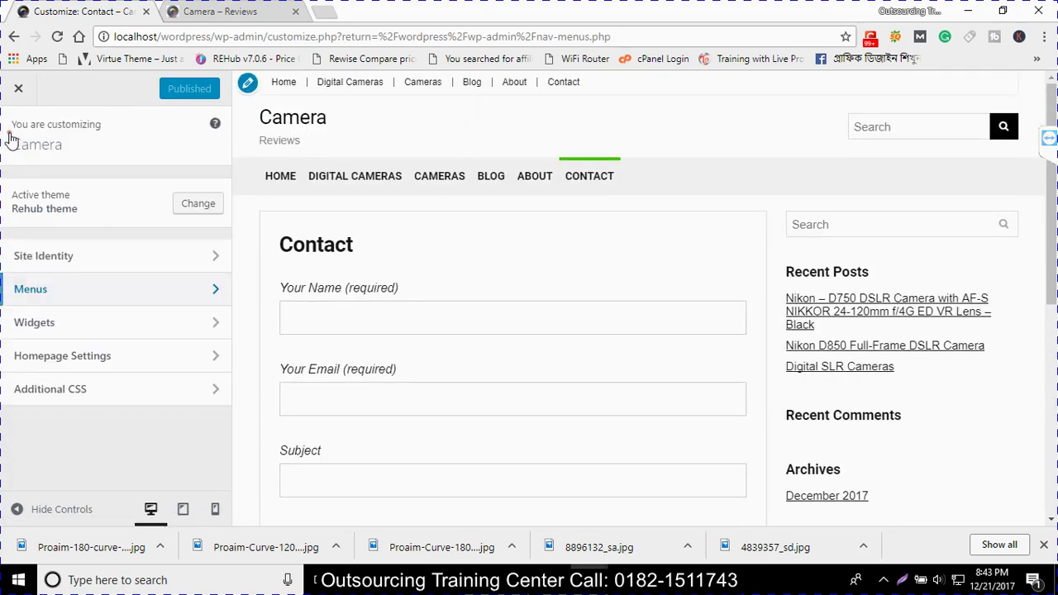
{"action": "left_click", "coordinate": [42, 324]}
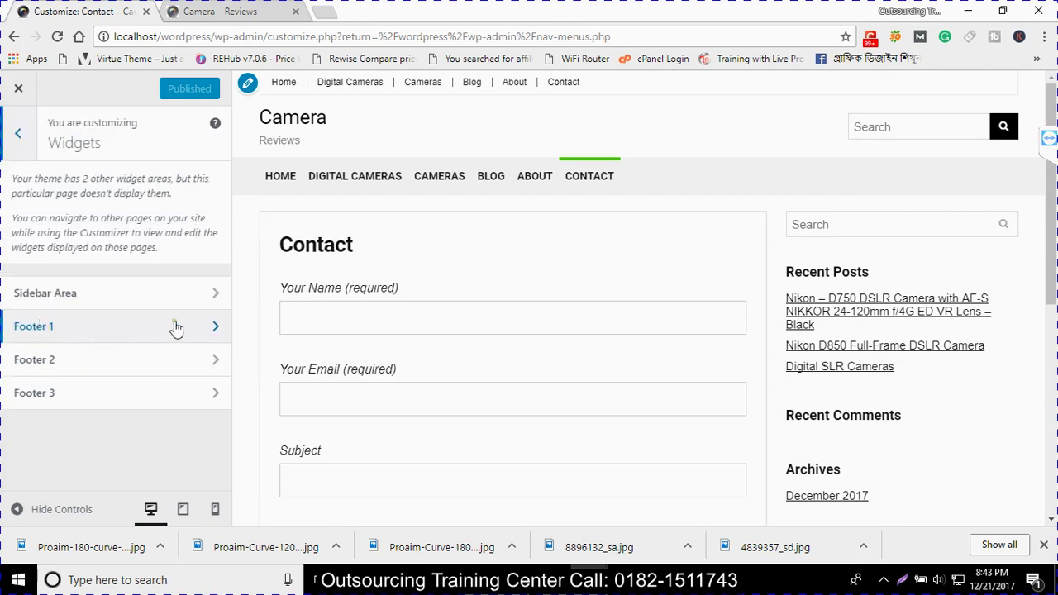
{"action": "scroll", "coordinate": [719, 403], "scroll_direction": "down", "scroll_amount": 5}
{"action": "scroll", "coordinate": [707, 402], "scroll_direction": "down", "scroll_amount": 1}
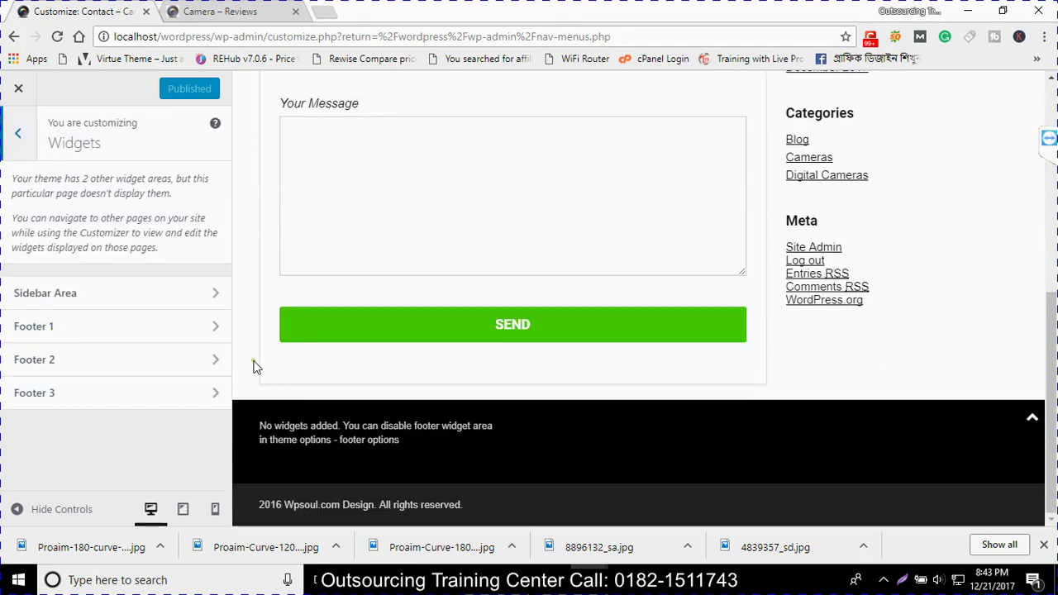
{"action": "left_click", "coordinate": [138, 338]}
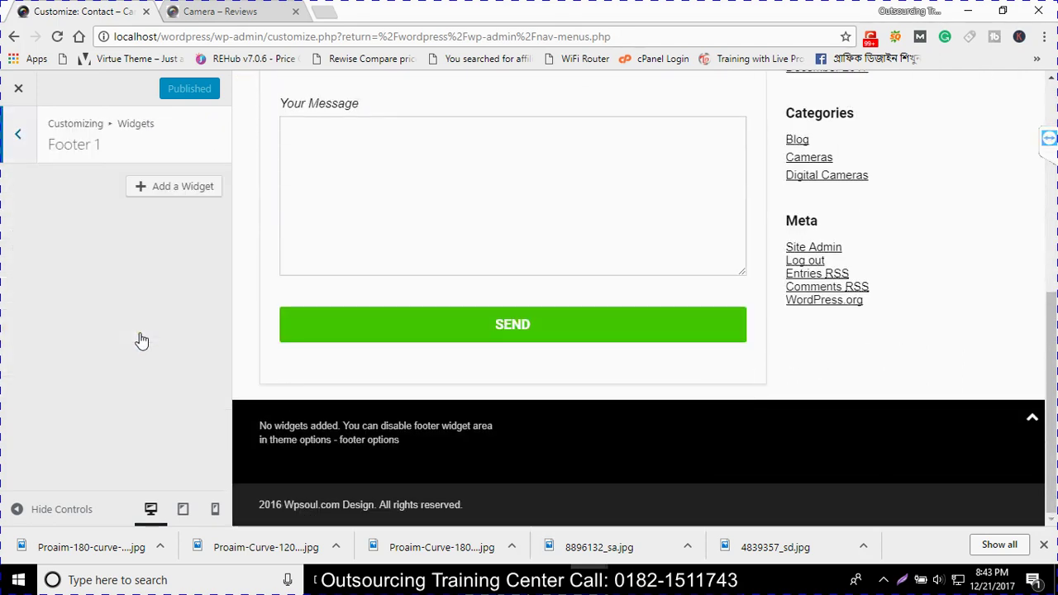
{"action": "left_click", "coordinate": [141, 185]}
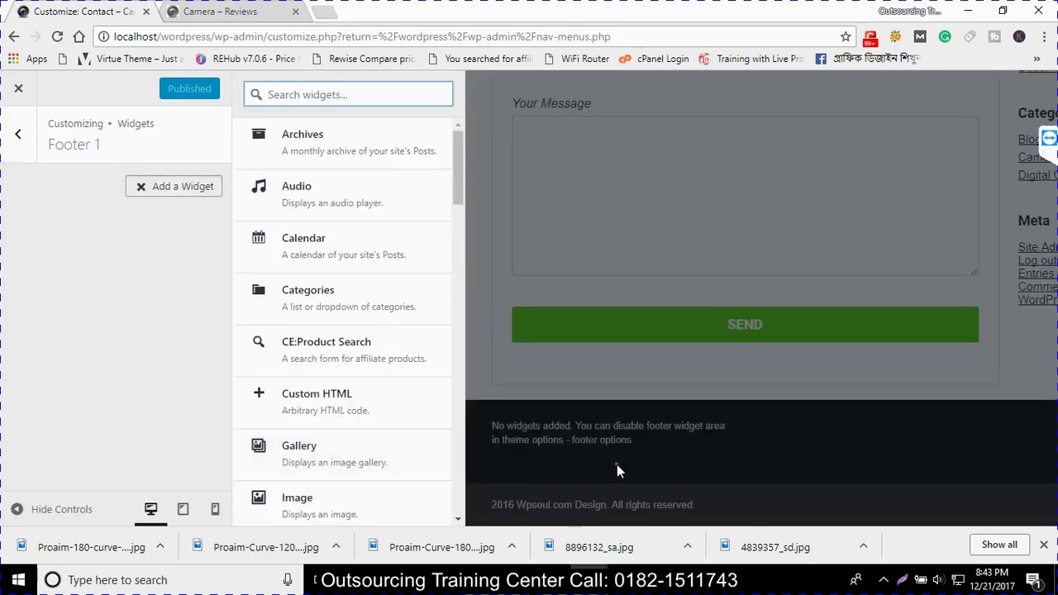
{"action": "left_click", "coordinate": [328, 265]}
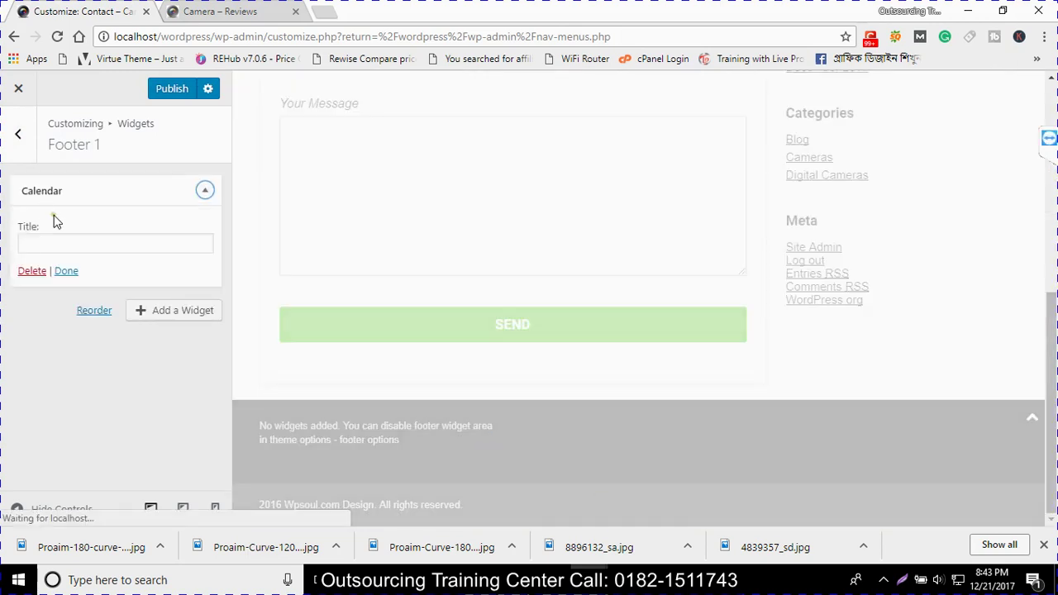
Title the Calendar widget 'Calendar' and bring up the available widgets list
{"action": "left_click", "coordinate": [64, 240]}
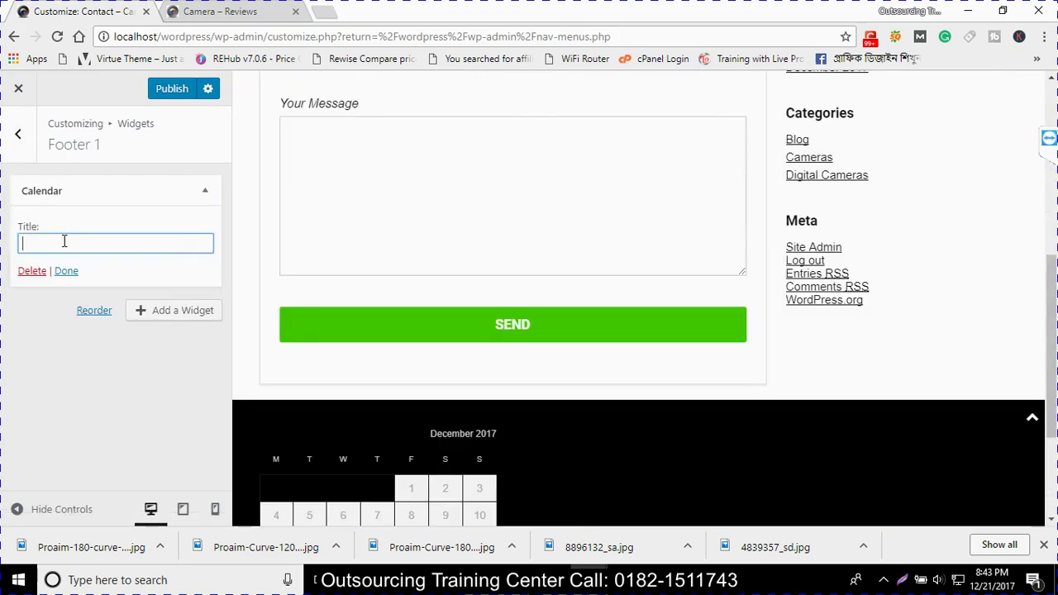
{"action": "type", "text": "C"}
{"action": "type", "text": "alendar"}
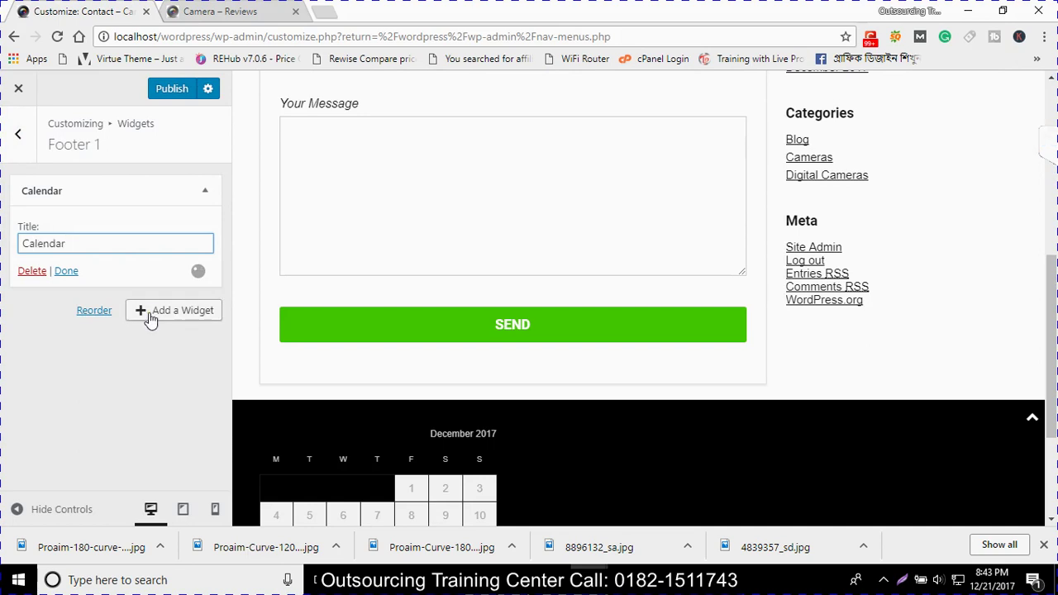
{"action": "left_click", "coordinate": [151, 314]}
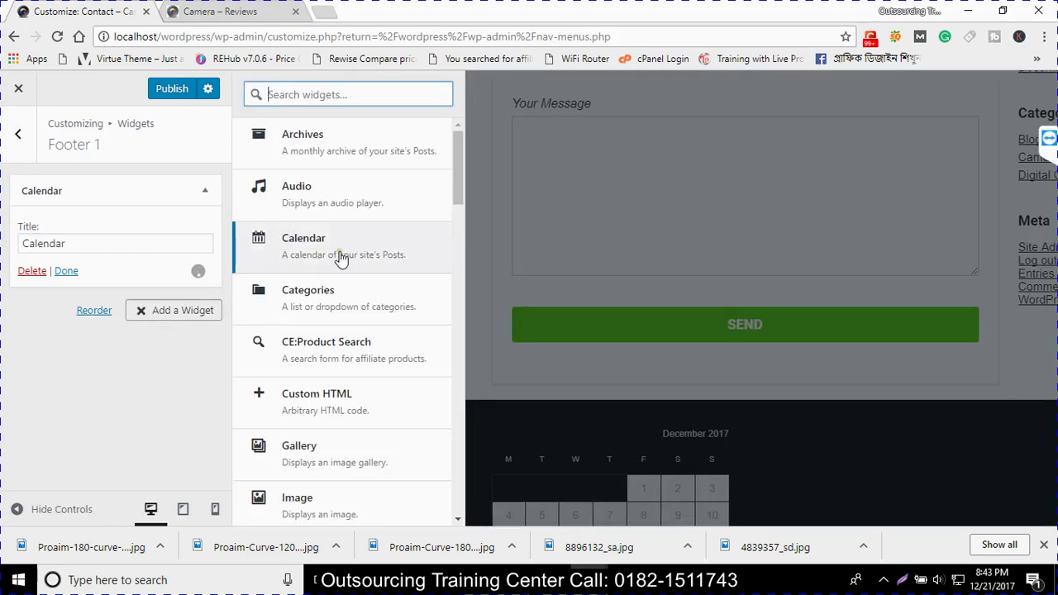
{"action": "scroll", "coordinate": [338, 256], "scroll_direction": "down", "scroll_amount": 1}
{"action": "scroll", "coordinate": [338, 290], "scroll_direction": "down", "scroll_amount": 1}
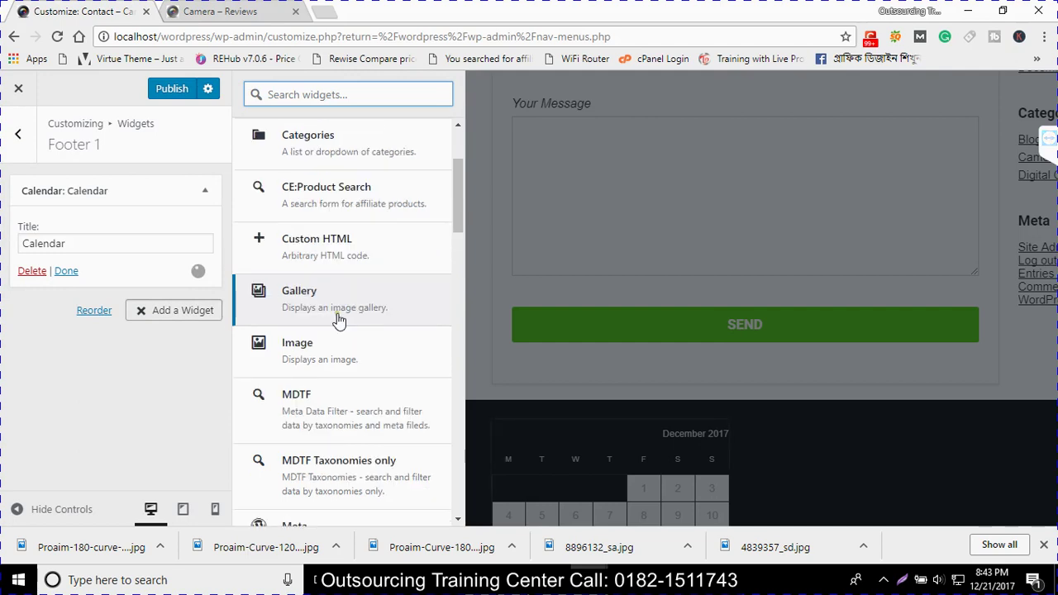
Add an Image widget to Footer 1 showing the camera-lens photo from the Media Library
{"action": "left_click", "coordinate": [338, 319]}
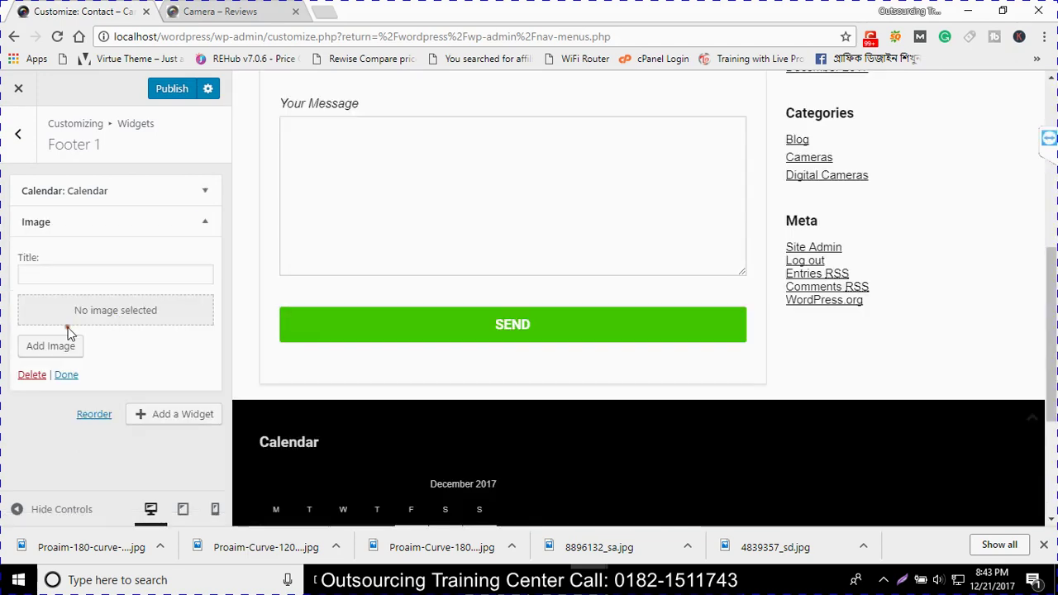
{"action": "left_click", "coordinate": [46, 353]}
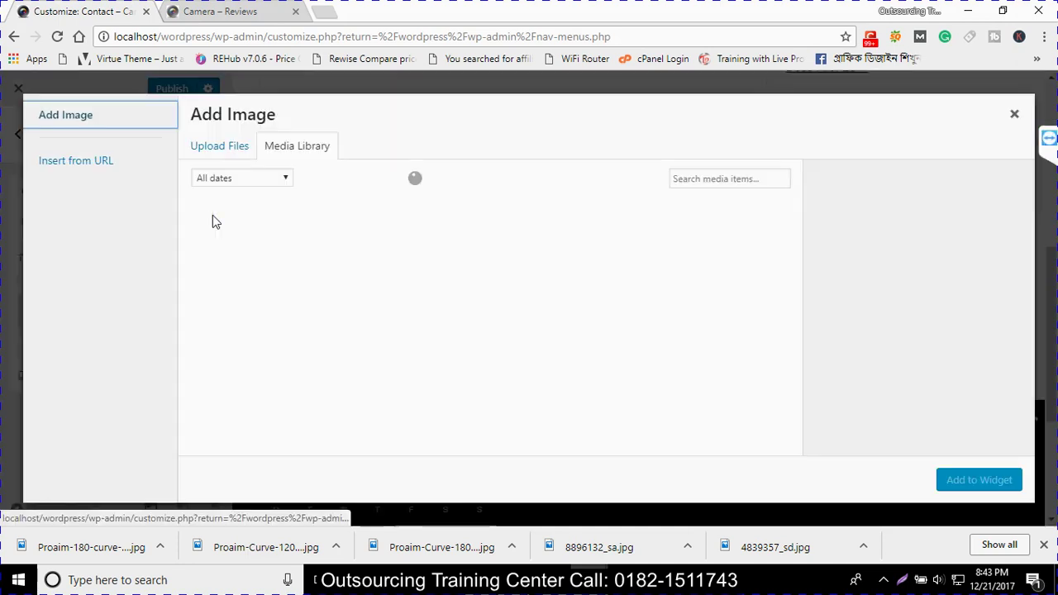
{"action": "left_click", "coordinate": [626, 274]}
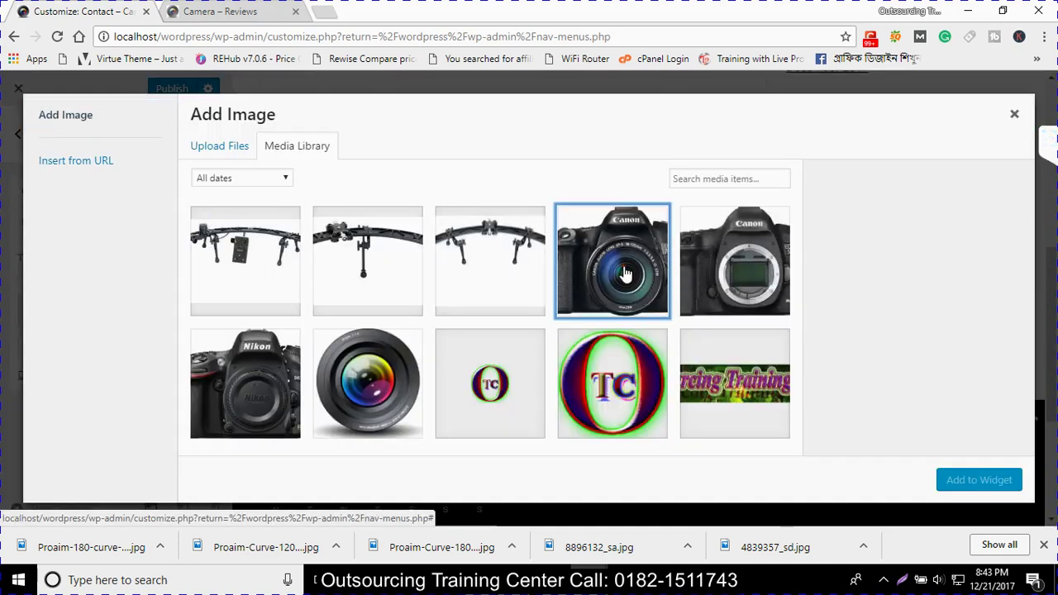
{"action": "left_click", "coordinate": [735, 261]}
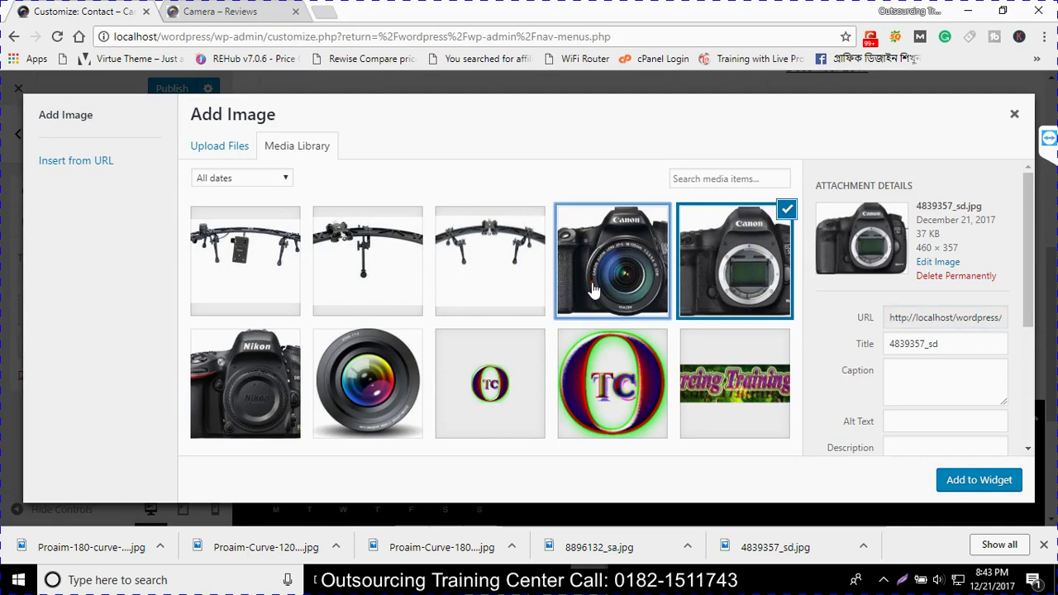
{"action": "left_click", "coordinate": [409, 406]}
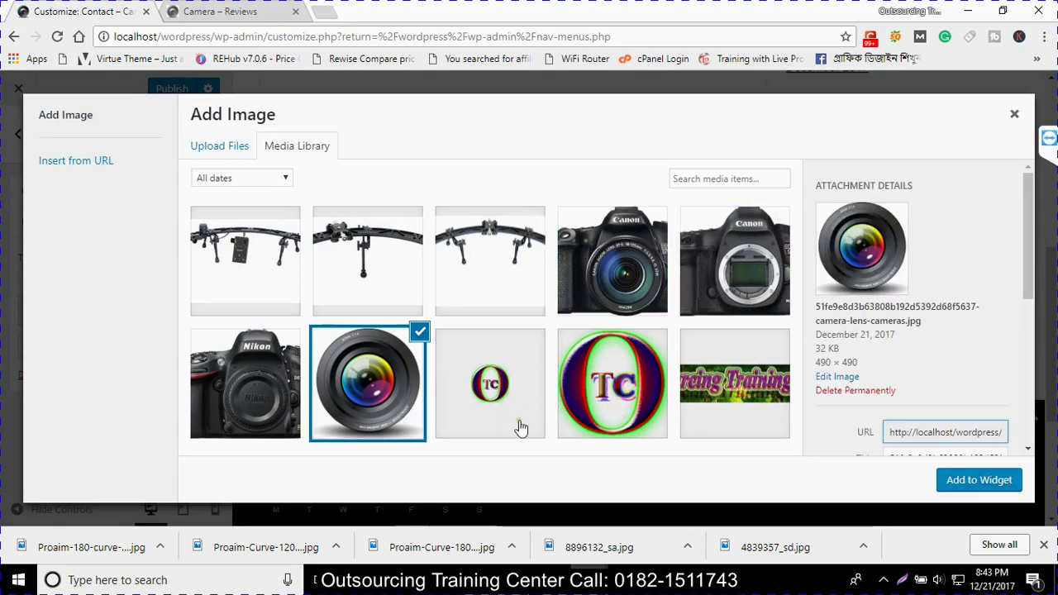
{"action": "left_click", "coordinate": [956, 488]}
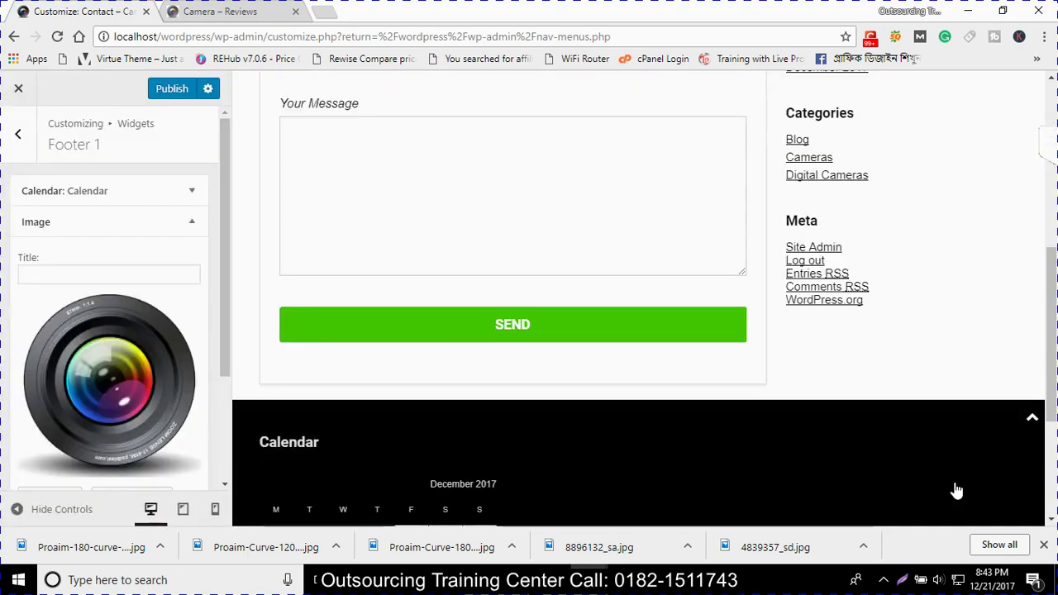
{"action": "scroll", "coordinate": [531, 472], "scroll_direction": "down", "scroll_amount": 3}
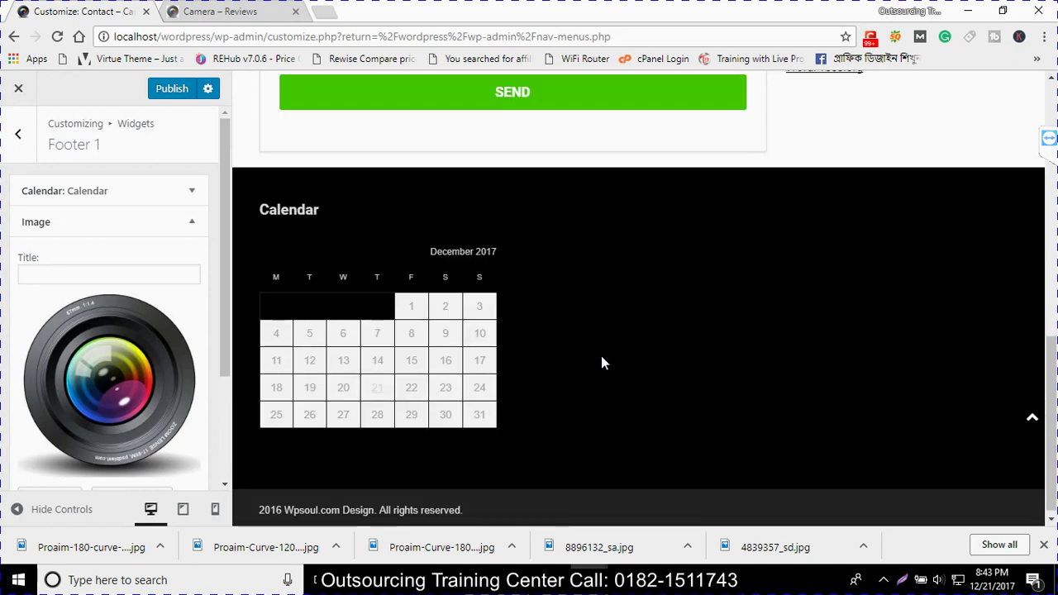
{"action": "scroll", "coordinate": [122, 347], "scroll_direction": "down", "scroll_amount": 2}
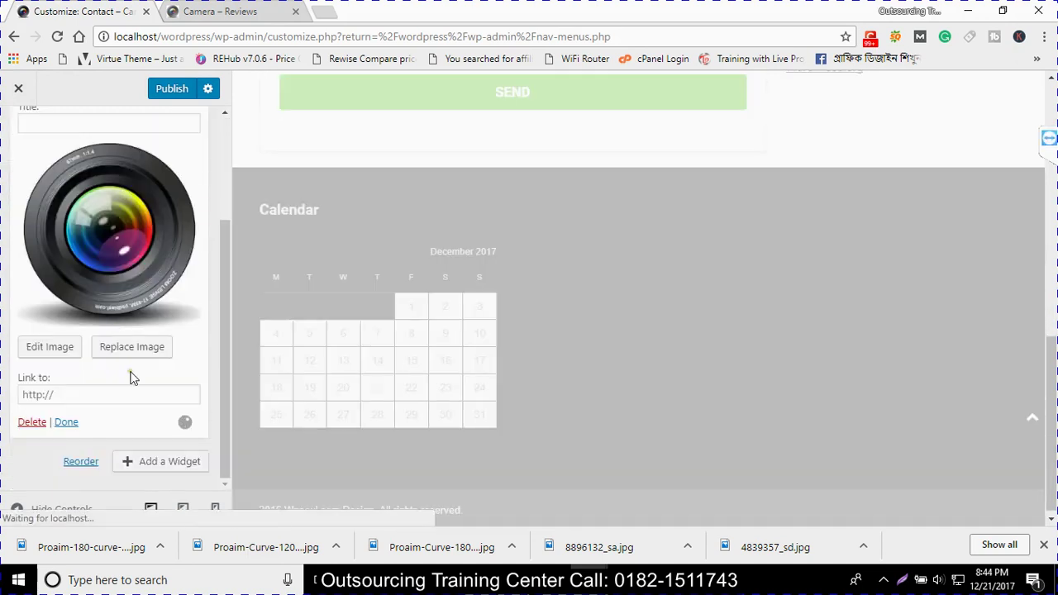
Browse the available widgets list again, then dismiss it
{"action": "left_click", "coordinate": [161, 462]}
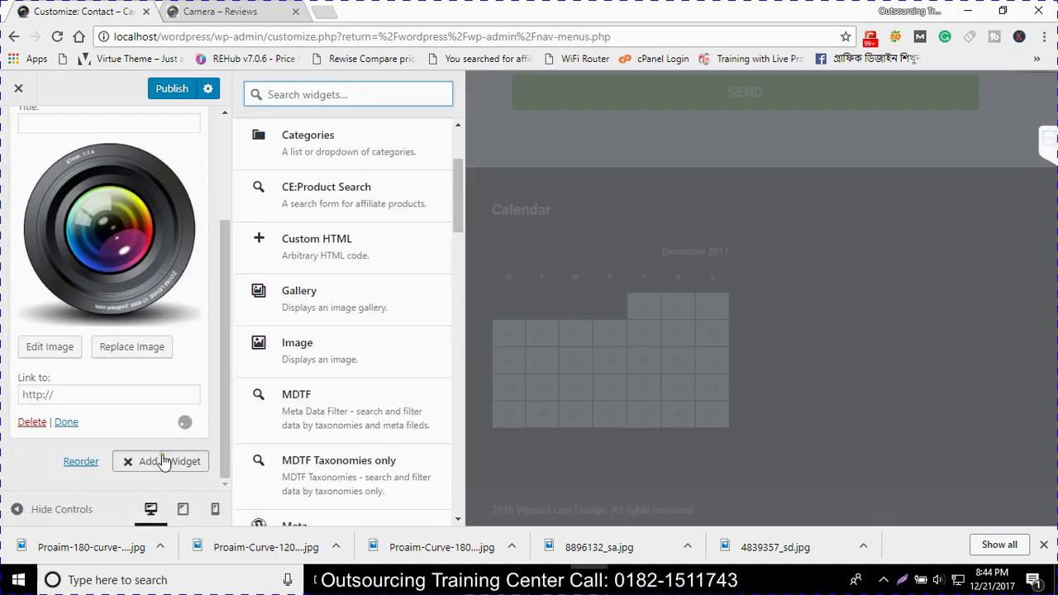
{"action": "scroll", "coordinate": [304, 348], "scroll_direction": "down", "scroll_amount": 3}
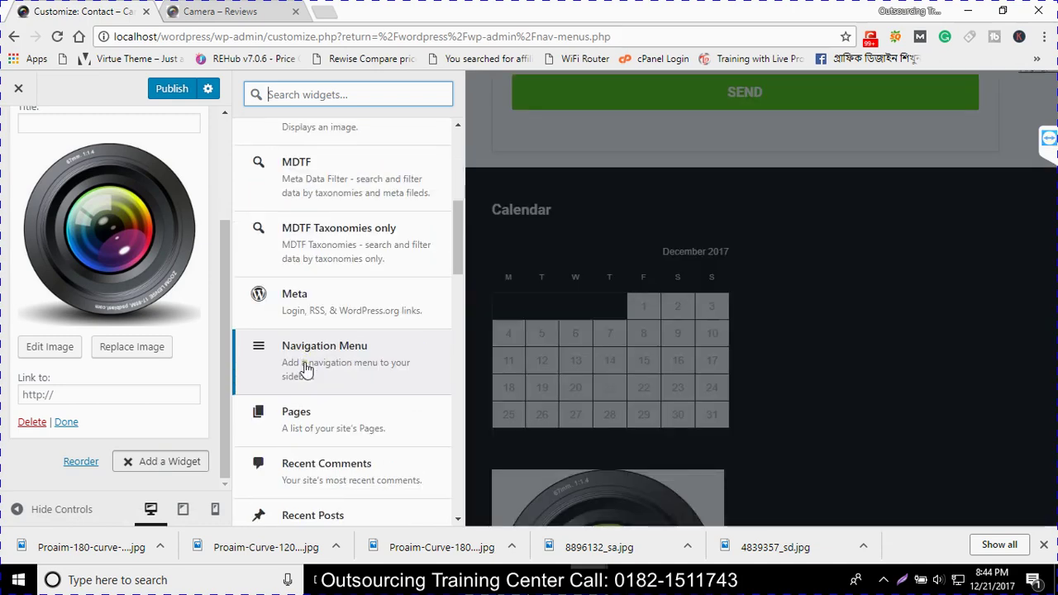
{"action": "scroll", "coordinate": [170, 326], "scroll_direction": "up", "scroll_amount": 2}
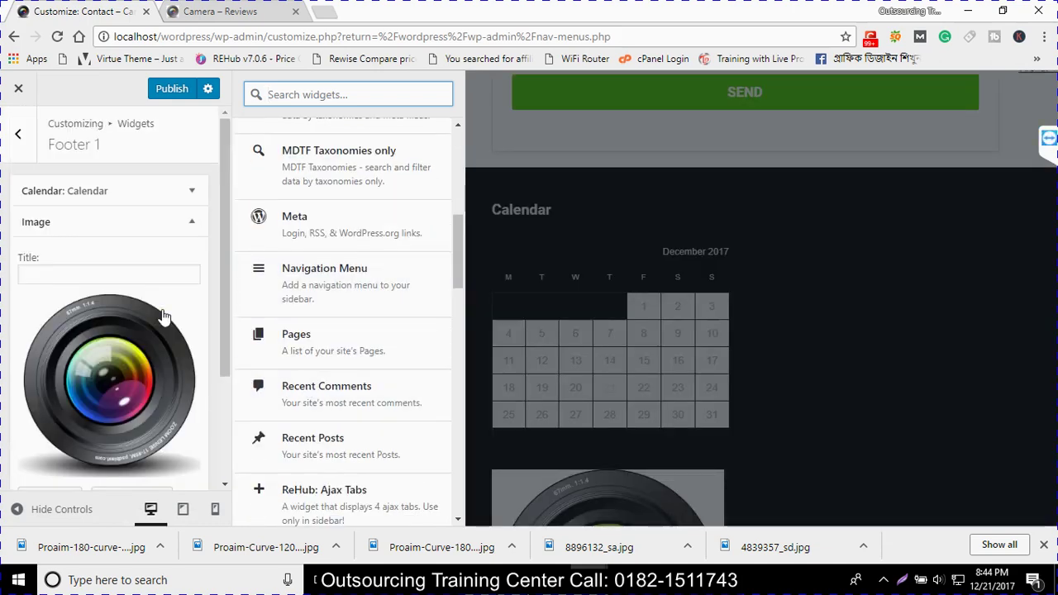
{"action": "scroll", "coordinate": [132, 413], "scroll_direction": "down", "scroll_amount": 2}
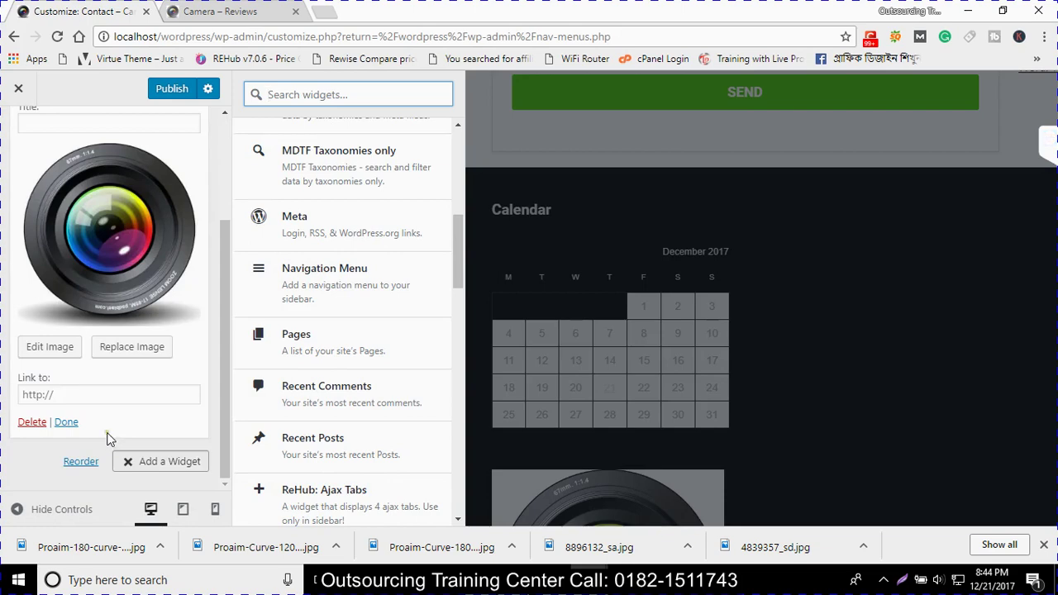
{"action": "left_click", "coordinate": [32, 422]}
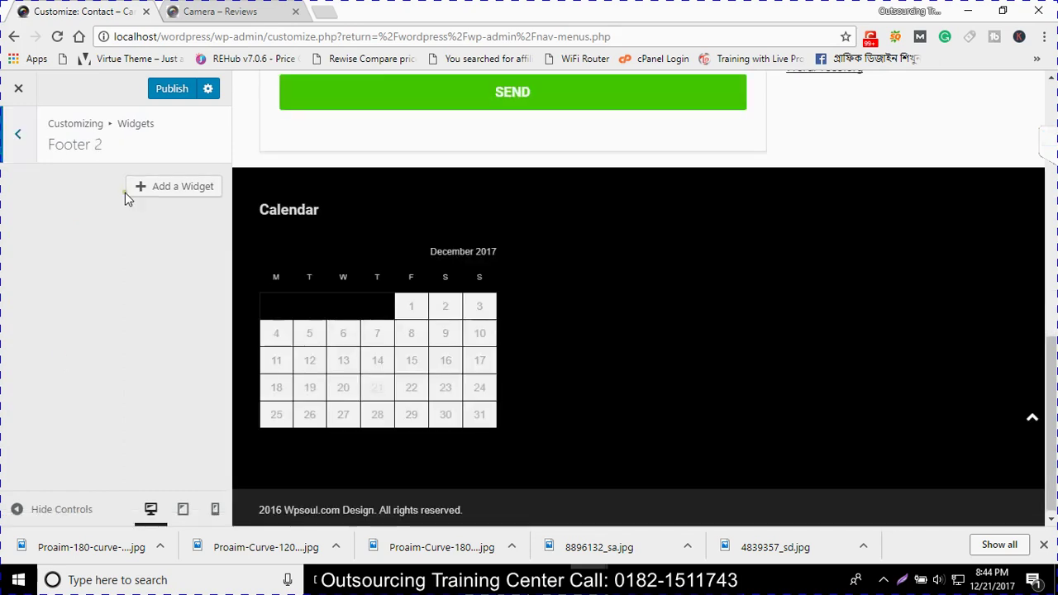
Add the ReHub: Facebook widget to Footer 2
{"action": "left_click", "coordinate": [157, 188]}
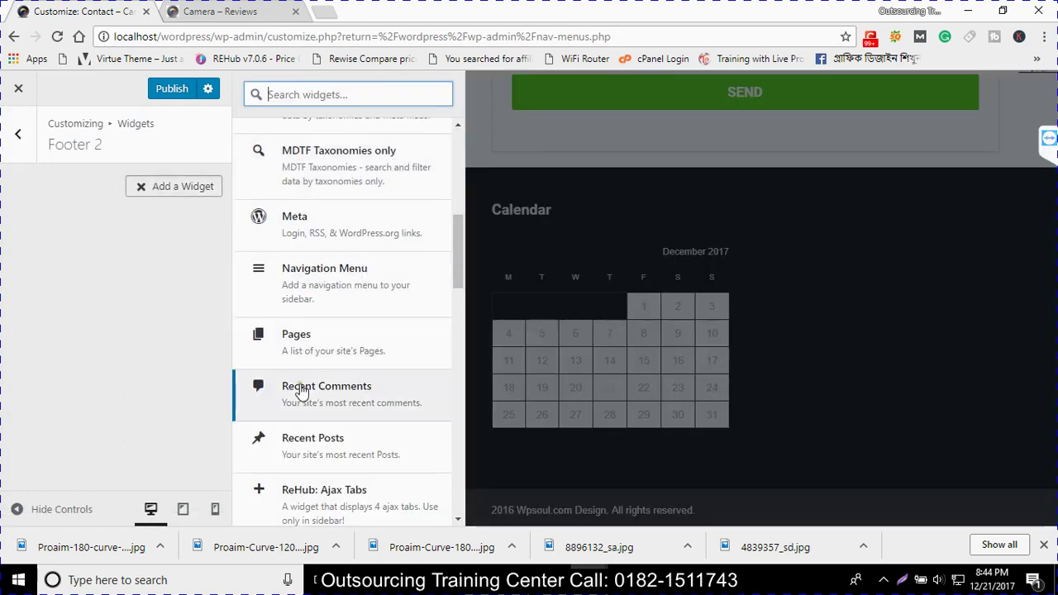
{"action": "scroll", "coordinate": [307, 397], "scroll_direction": "down", "scroll_amount": 3}
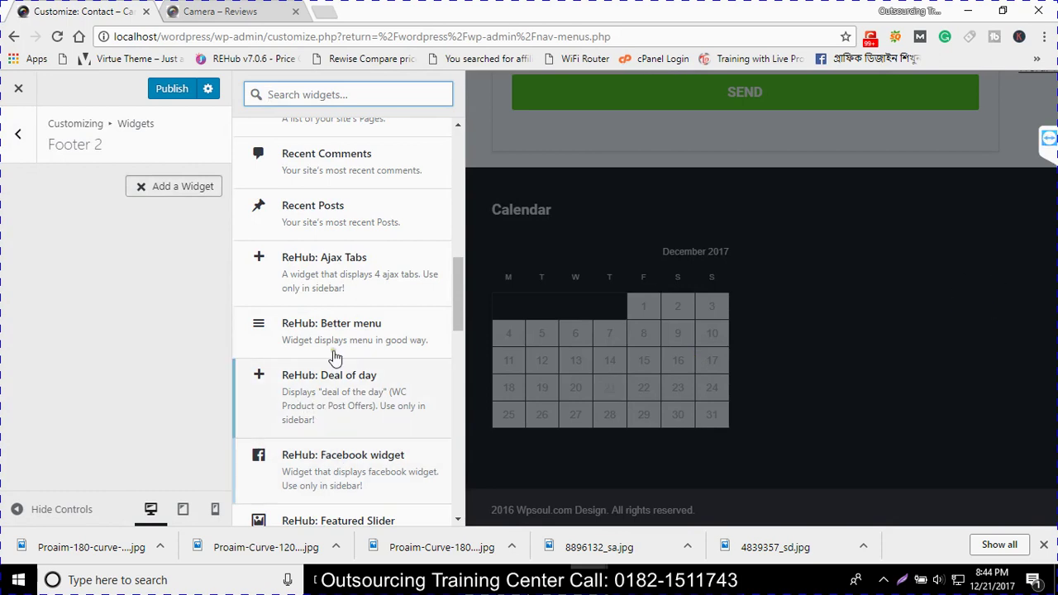
{"action": "scroll", "coordinate": [326, 468], "scroll_direction": "down", "scroll_amount": 1}
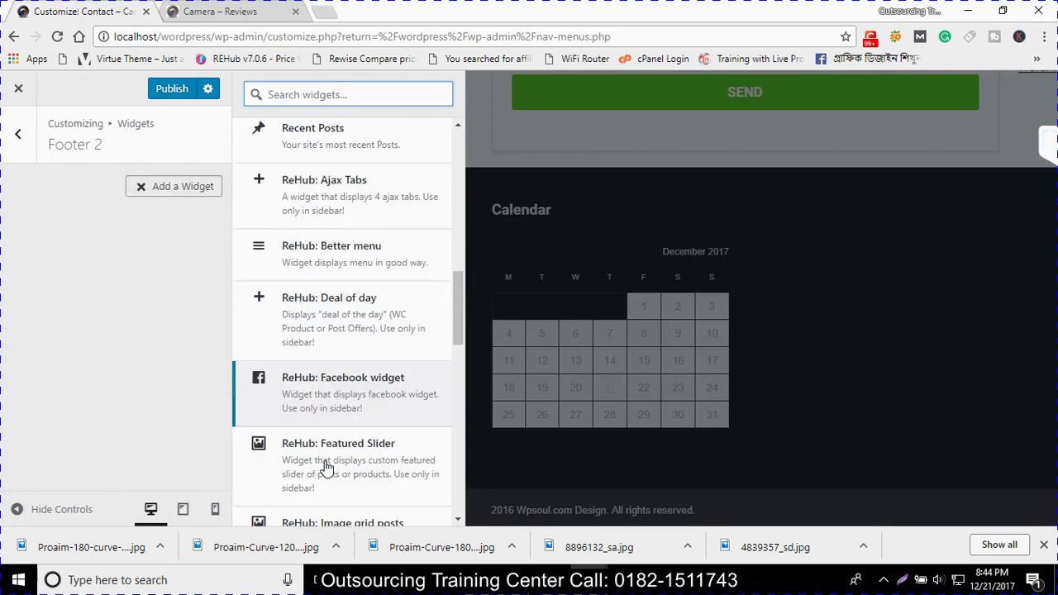
{"action": "left_click", "coordinate": [333, 406]}
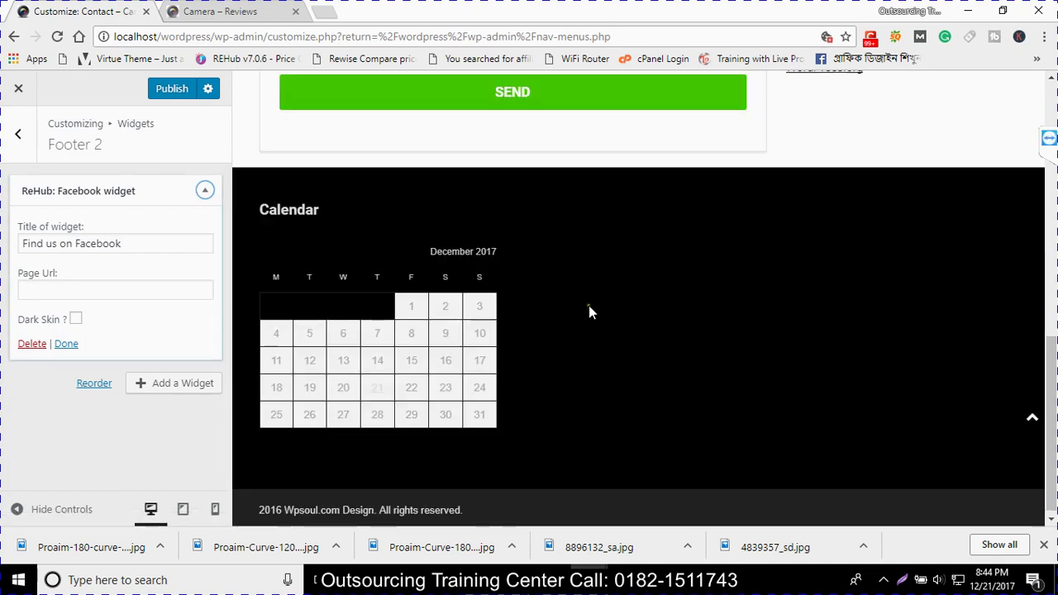
Copy the Facebook page address from a new Chrome tab into the widget's Page Url field
{"action": "left_click", "coordinate": [47, 276]}
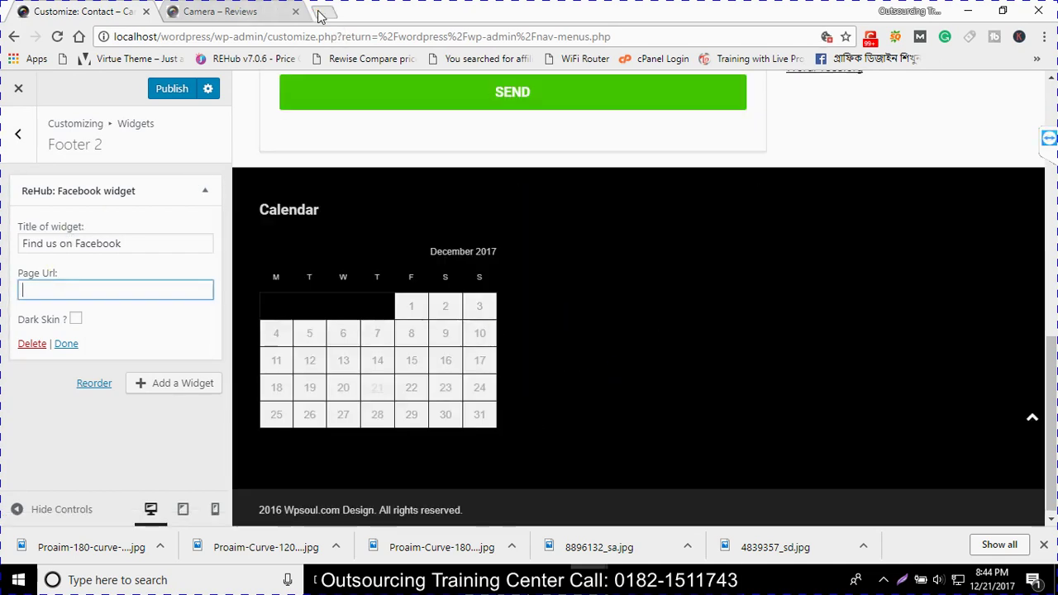
{"action": "left_click", "coordinate": [320, 13]}
{"action": "type", "text": "facebook.com/otcfeni/"}
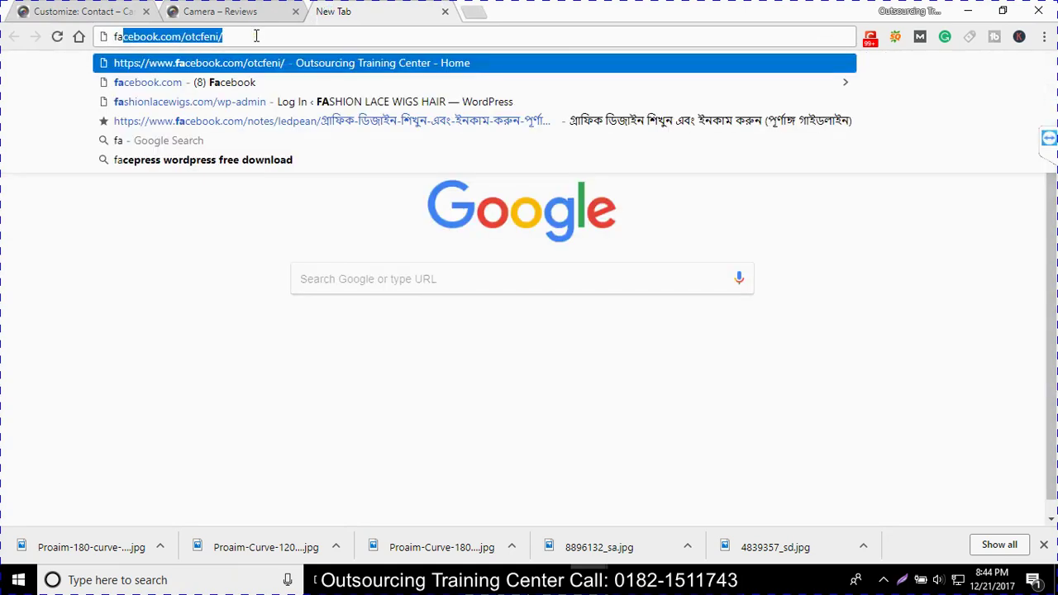
{"action": "left_click", "coordinate": [256, 35]}
{"action": "key", "text": "ctrl+c"}
{"action": "left_click", "coordinate": [78, 11]}
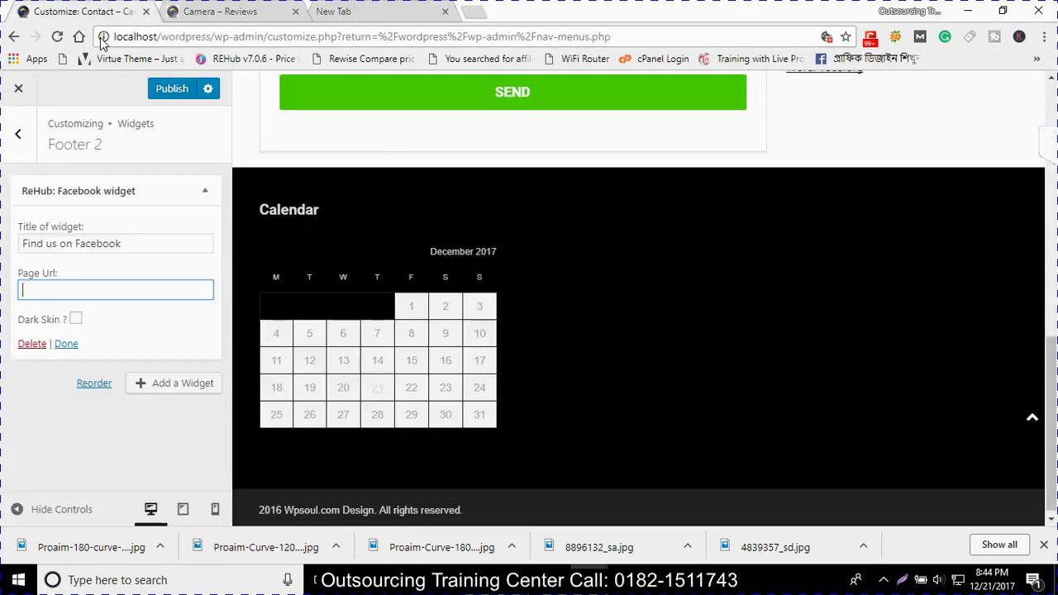
{"action": "key", "text": "ctrl+v"}
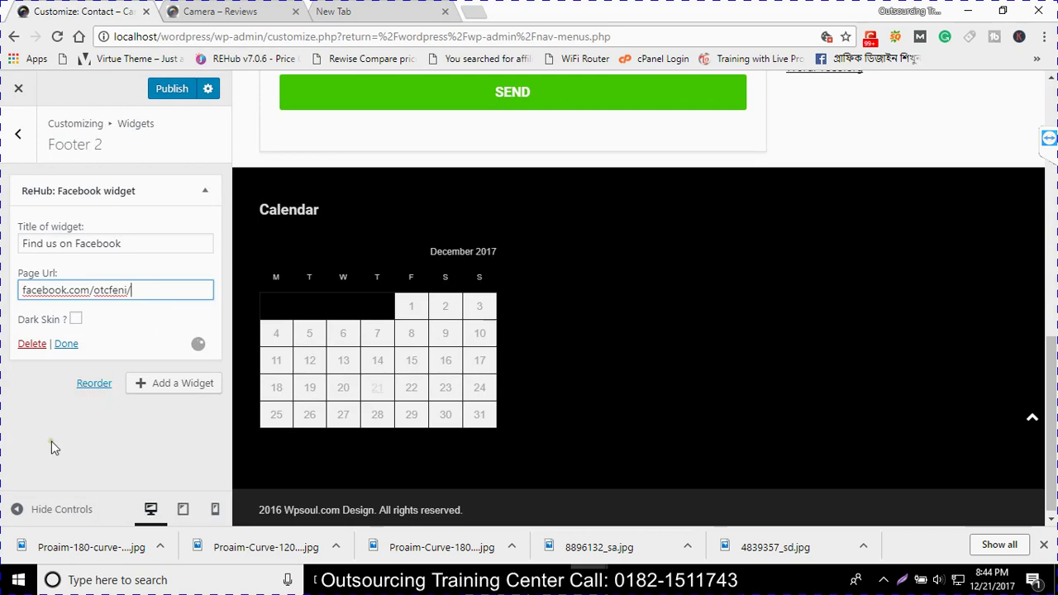
{"action": "left_click", "coordinate": [17, 461]}
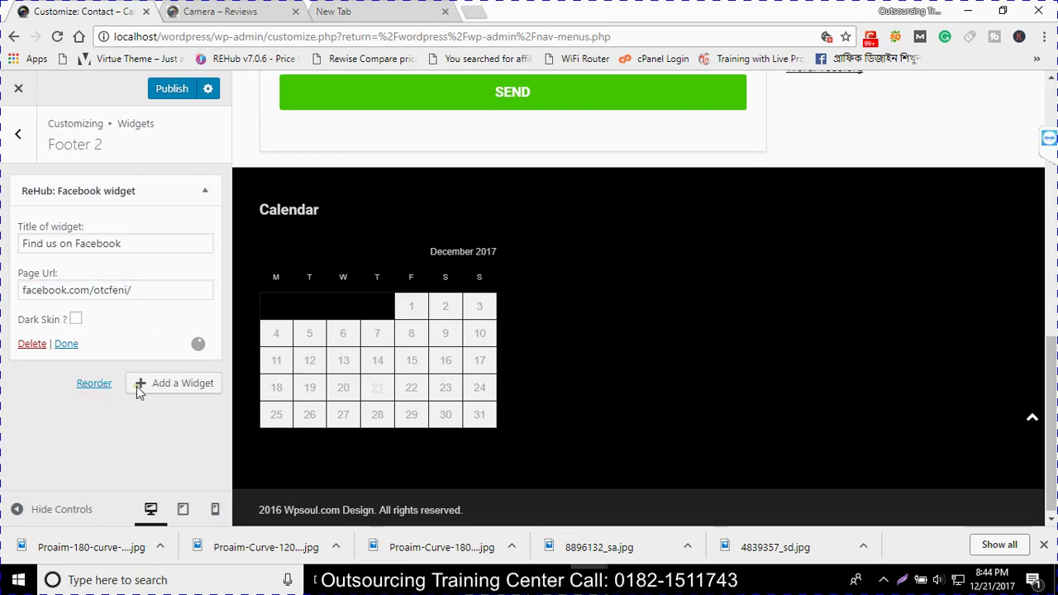
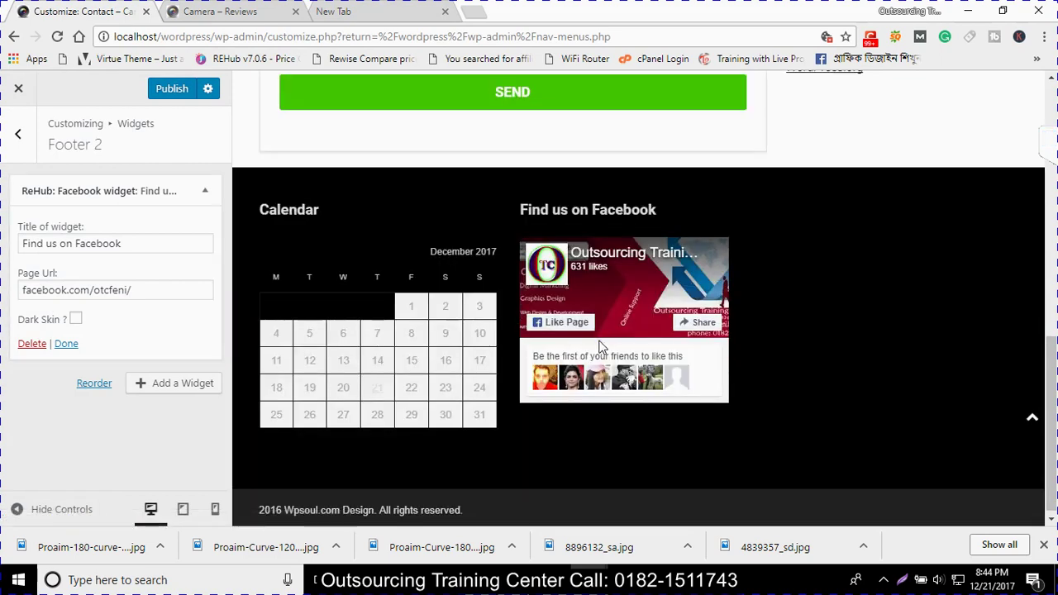
Add a ReHub: Featured Slider widget titled Featured, showing 3 posts, to Footer 3 and publish
{"action": "left_click", "coordinate": [23, 142]}
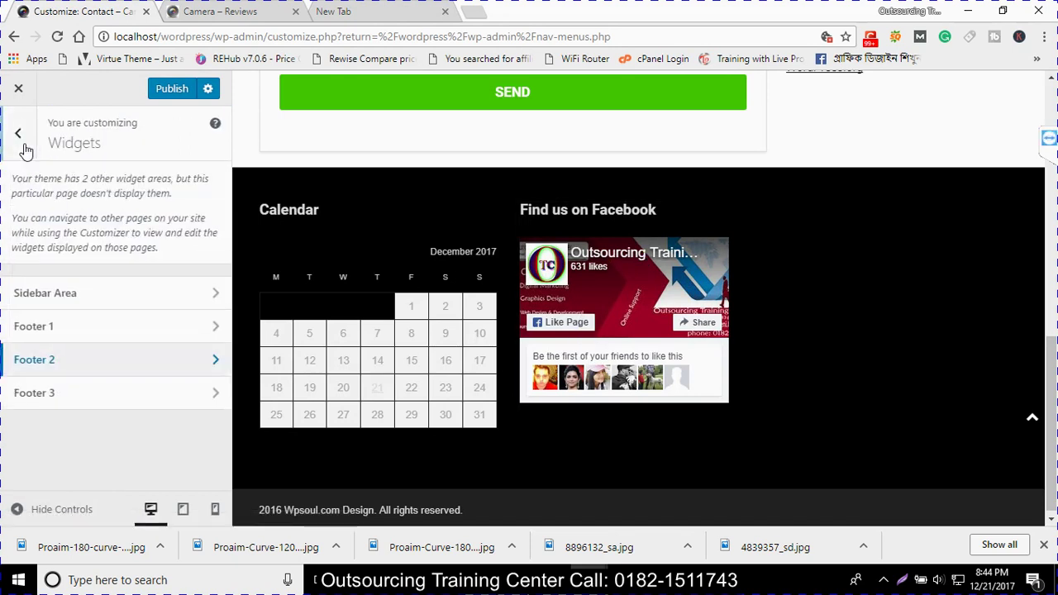
{"action": "left_click", "coordinate": [77, 389]}
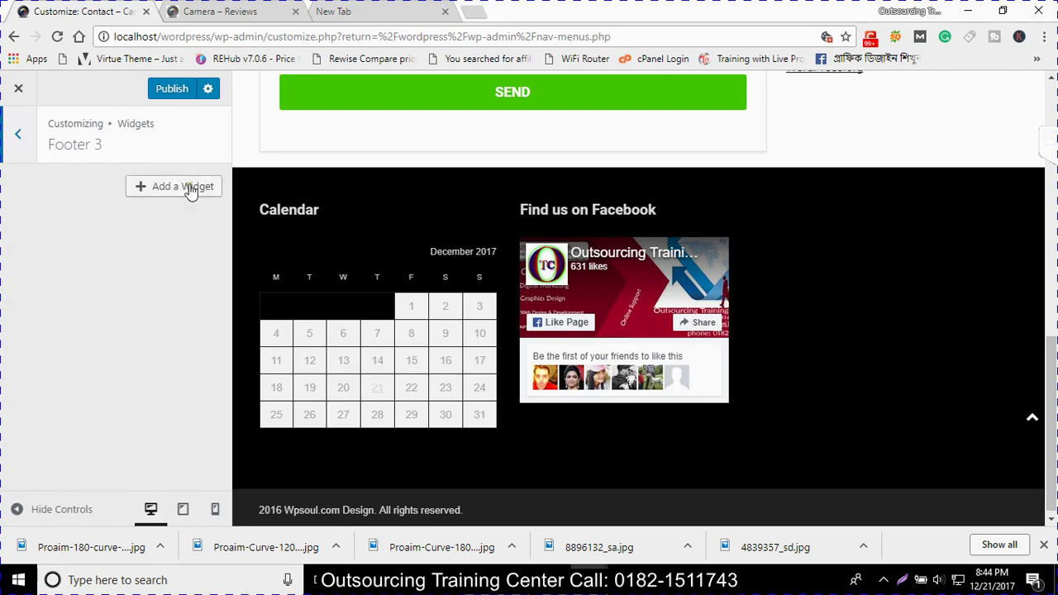
{"action": "left_click", "coordinate": [189, 188]}
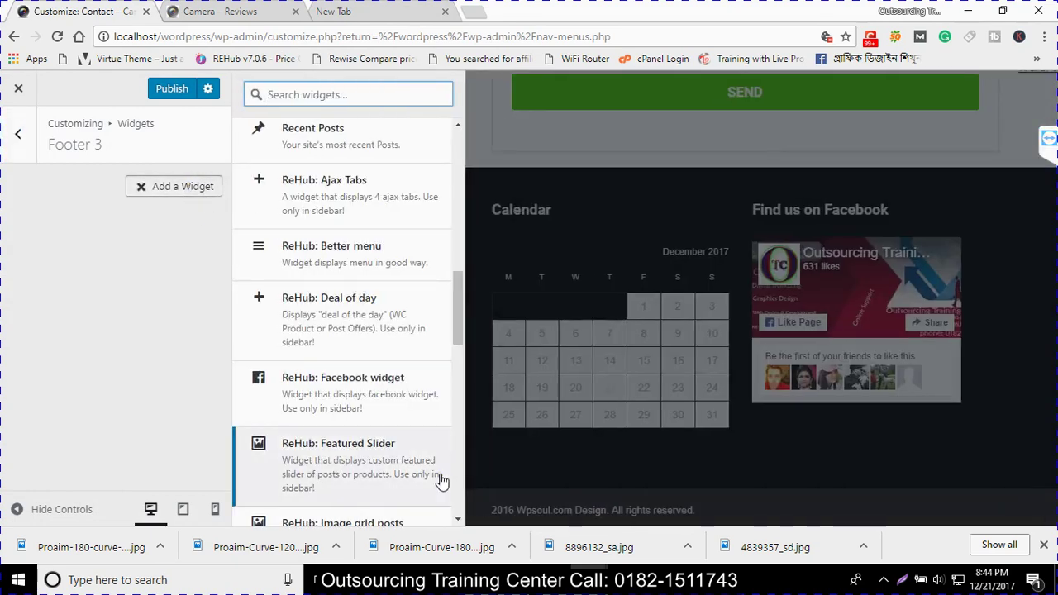
{"action": "scroll", "coordinate": [331, 467], "scroll_direction": "down", "scroll_amount": 2}
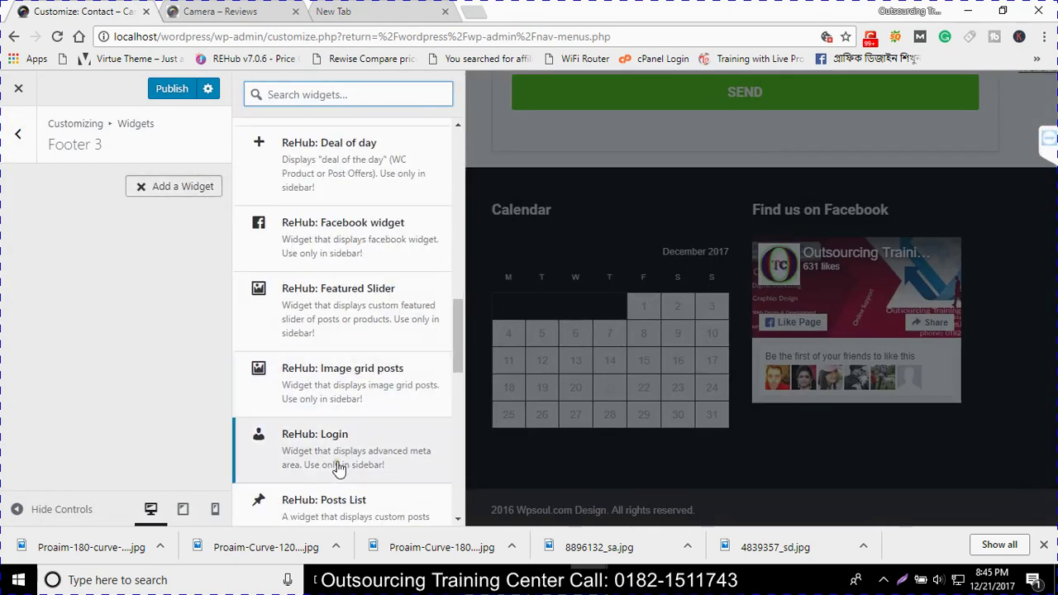
{"action": "left_click", "coordinate": [345, 307]}
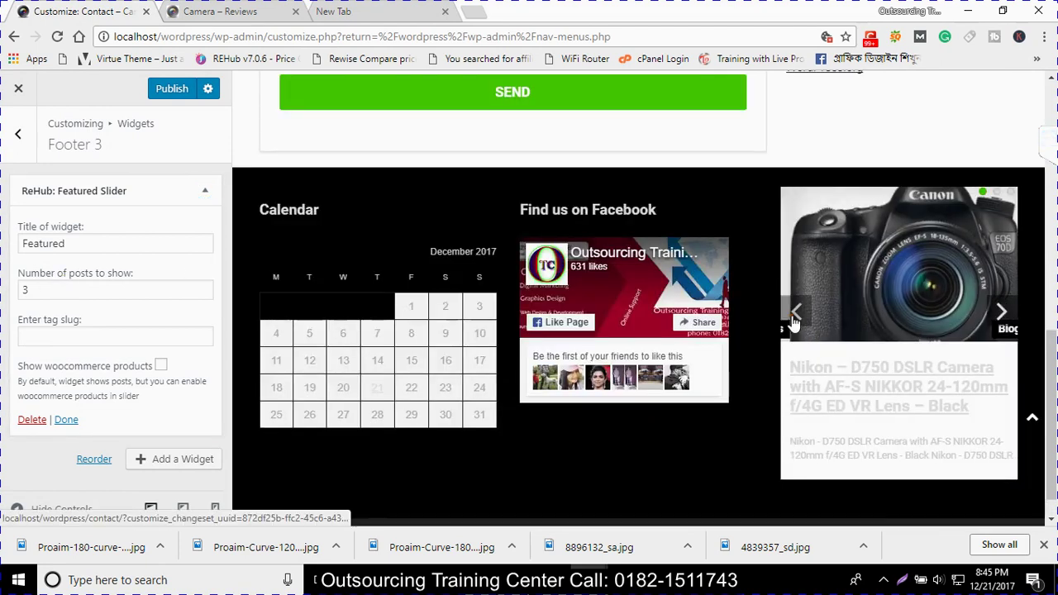
{"action": "left_click", "coordinate": [794, 324]}
{"action": "left_click", "coordinate": [793, 323]}
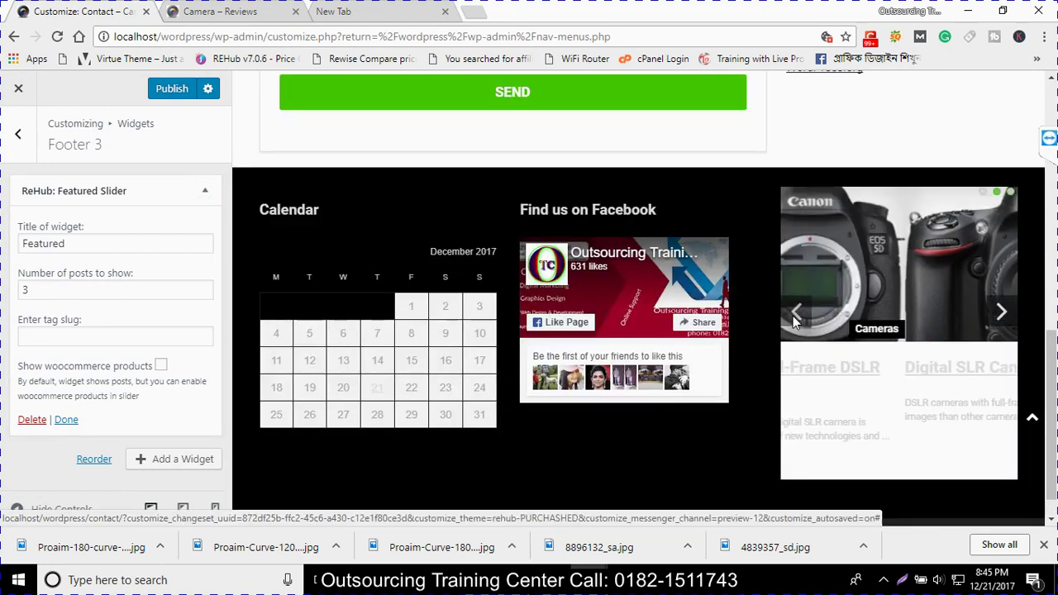
{"action": "left_click", "coordinate": [156, 94]}
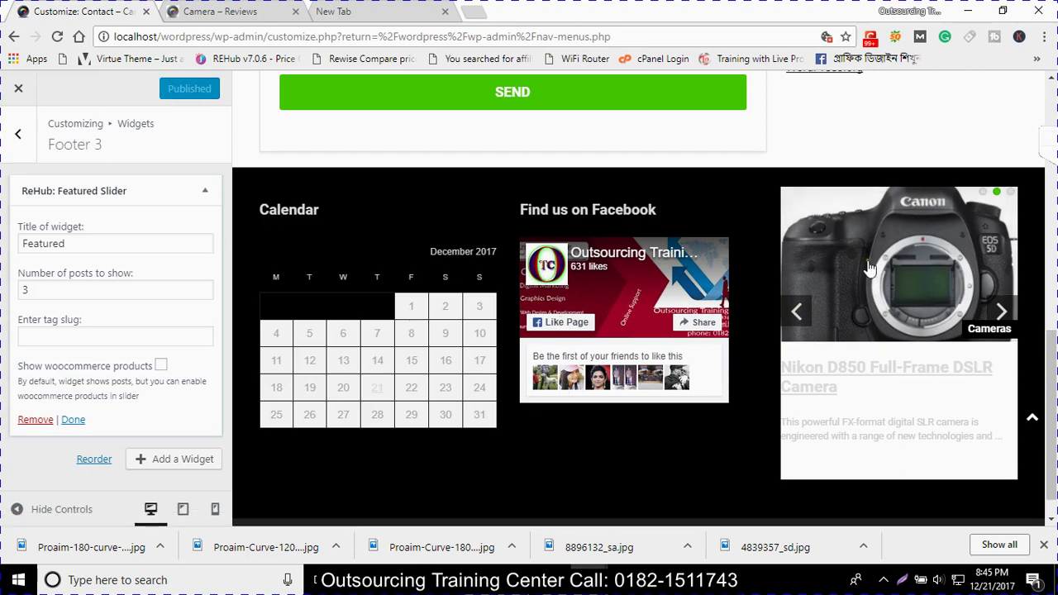
Check the footer slider in the preview, then return to the Widgets panel listing Sidebar Area and Footers 1–3
{"action": "scroll", "coordinate": [710, 351], "scroll_direction": "up", "scroll_amount": 1}
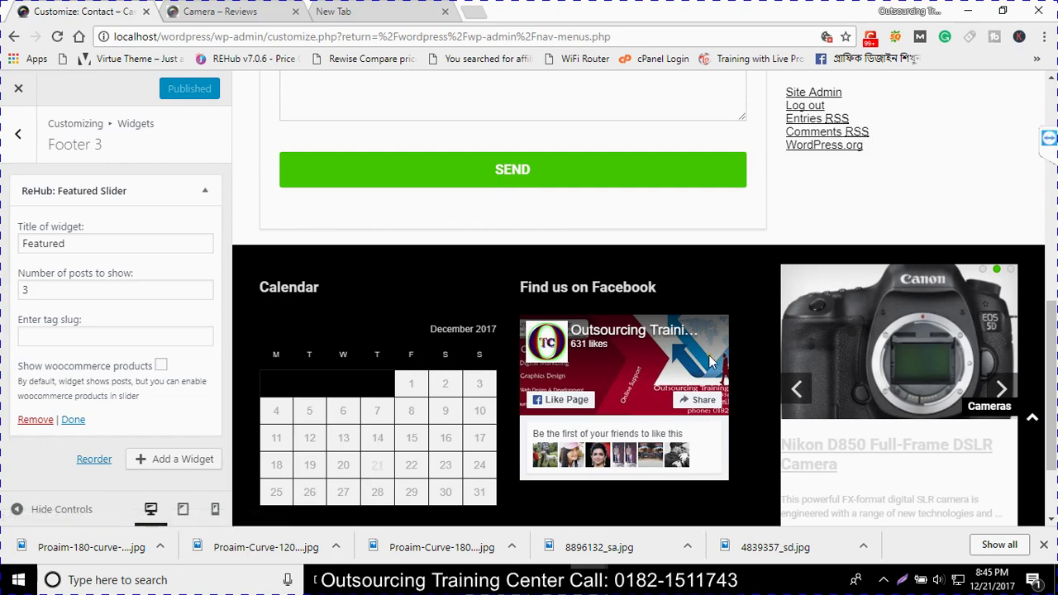
{"action": "scroll", "coordinate": [560, 415], "scroll_direction": "down", "scroll_amount": 2}
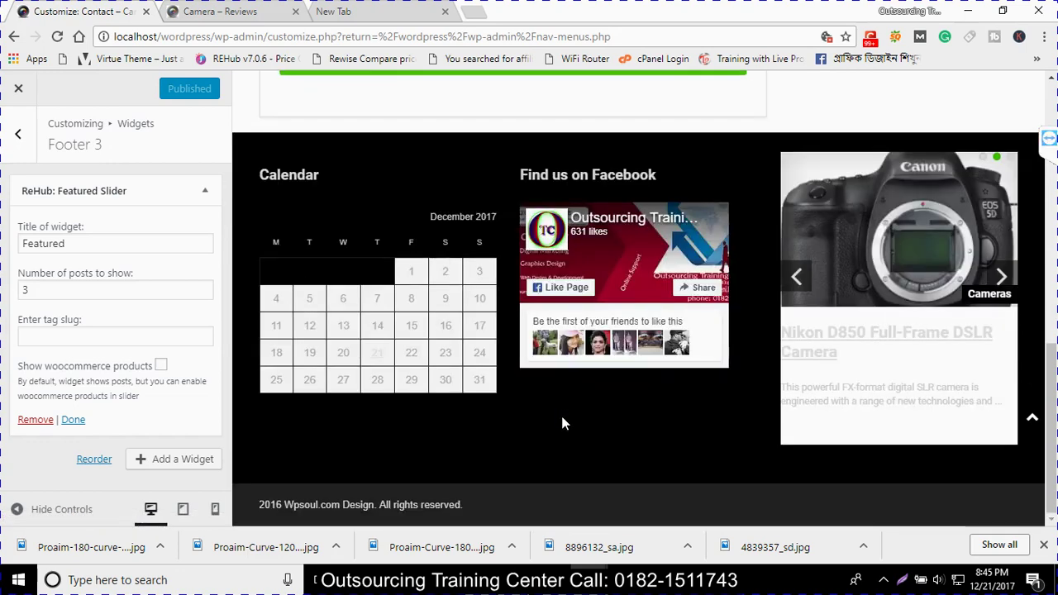
{"action": "scroll", "coordinate": [561, 425], "scroll_direction": "up", "scroll_amount": 4}
{"action": "scroll", "coordinate": [561, 422], "scroll_direction": "down", "scroll_amount": 4}
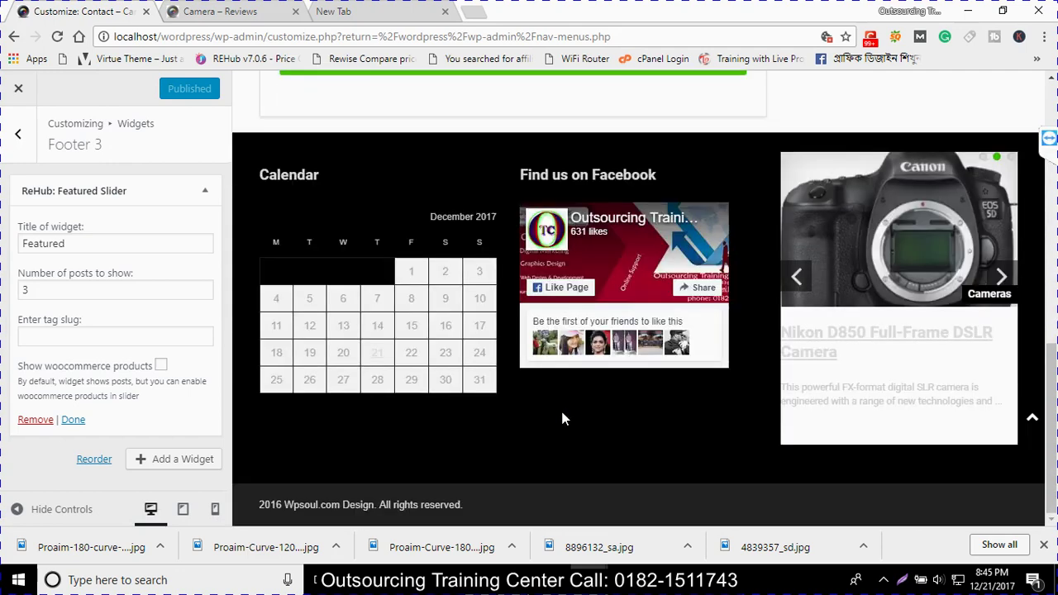
{"action": "scroll", "coordinate": [561, 420], "scroll_direction": "up", "scroll_amount": 5}
{"action": "scroll", "coordinate": [561, 419], "scroll_direction": "up", "scroll_amount": 5}
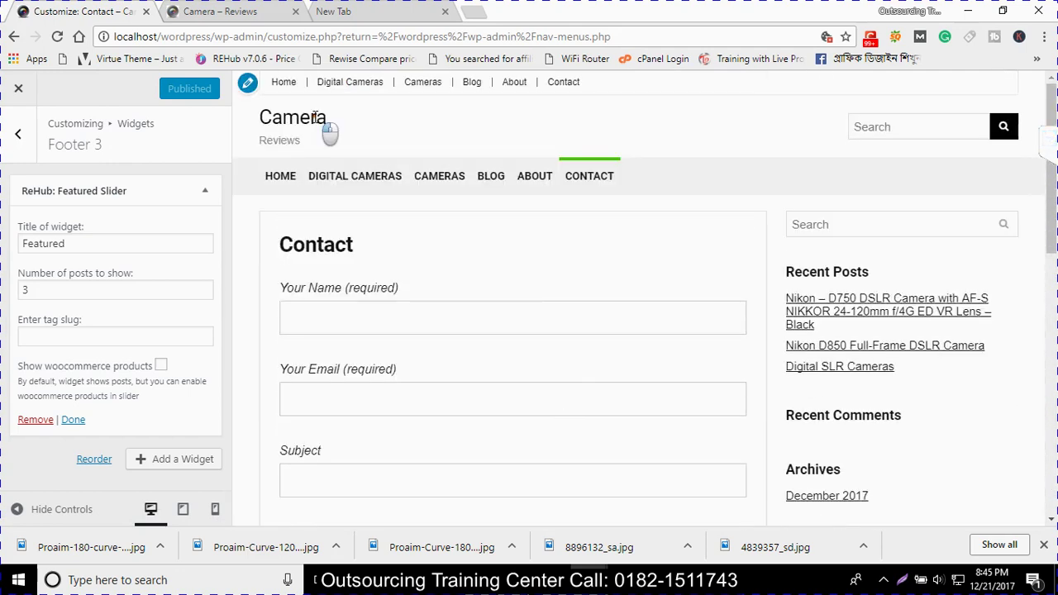
{"action": "left_click", "coordinate": [281, 136]}
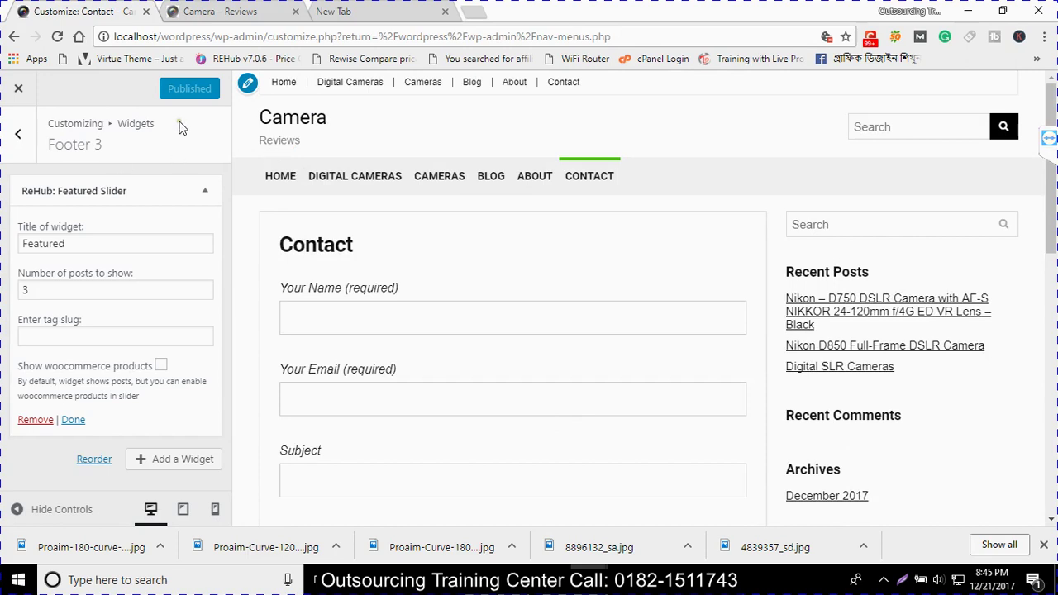
{"action": "left_click", "coordinate": [13, 142]}
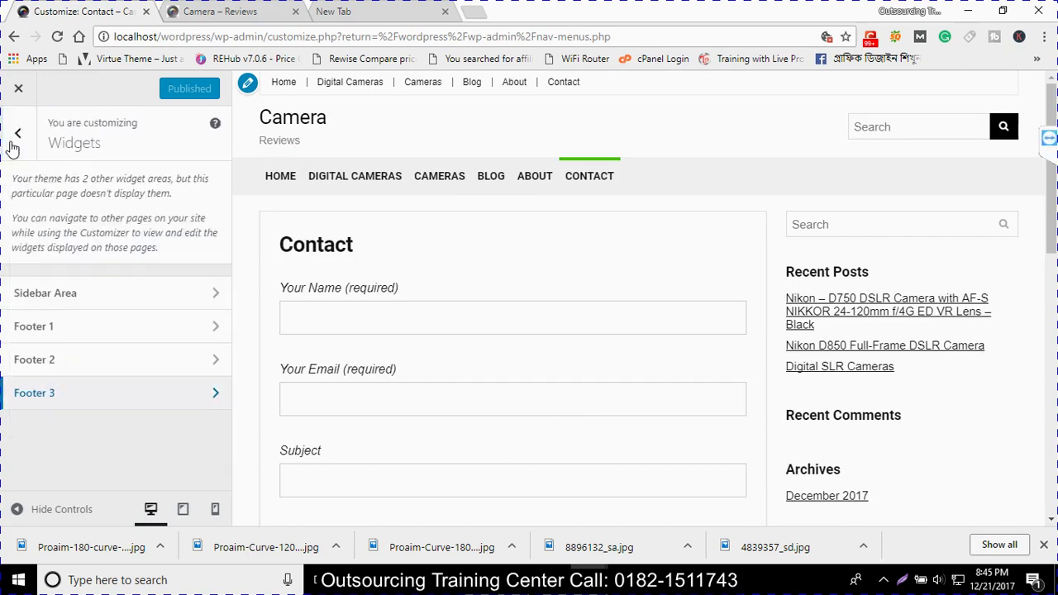
Review the Homepage Settings section, then exit the Customizer for the Menus admin page
{"action": "left_click", "coordinate": [18, 143]}
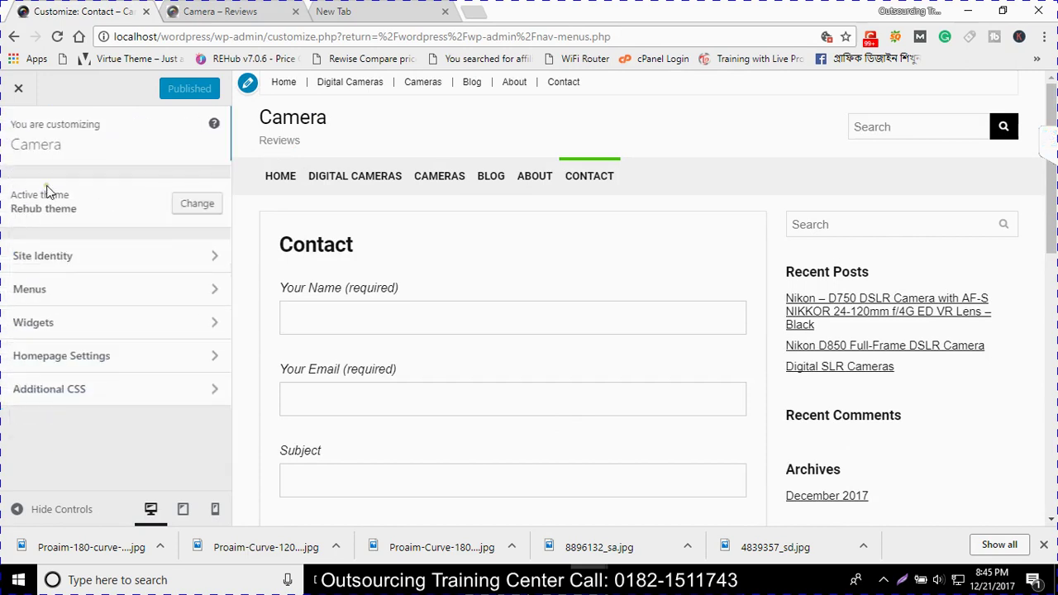
{"action": "left_click", "coordinate": [33, 355]}
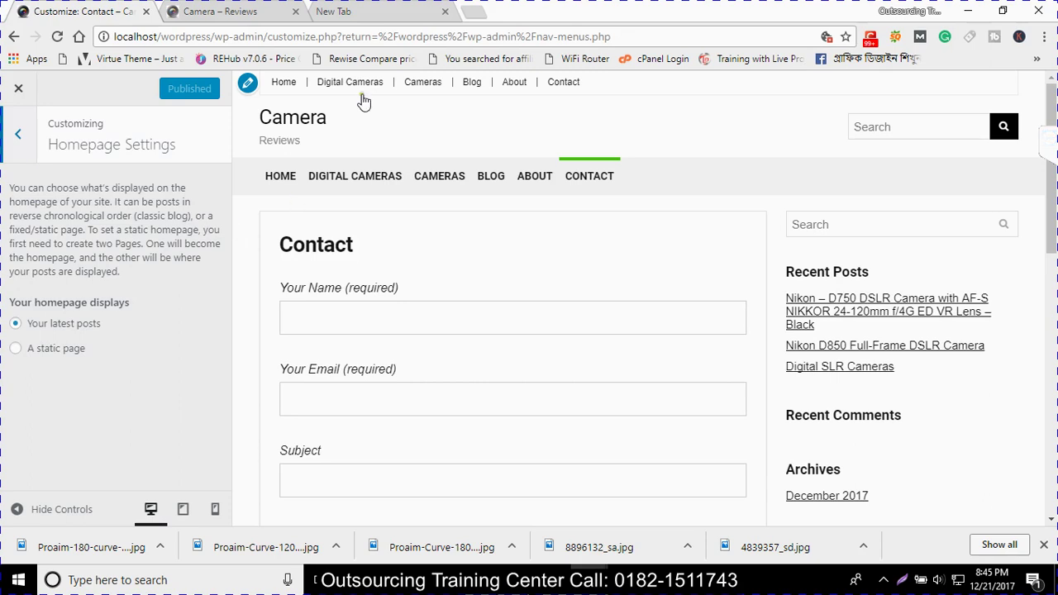
{"action": "left_click", "coordinate": [29, 137]}
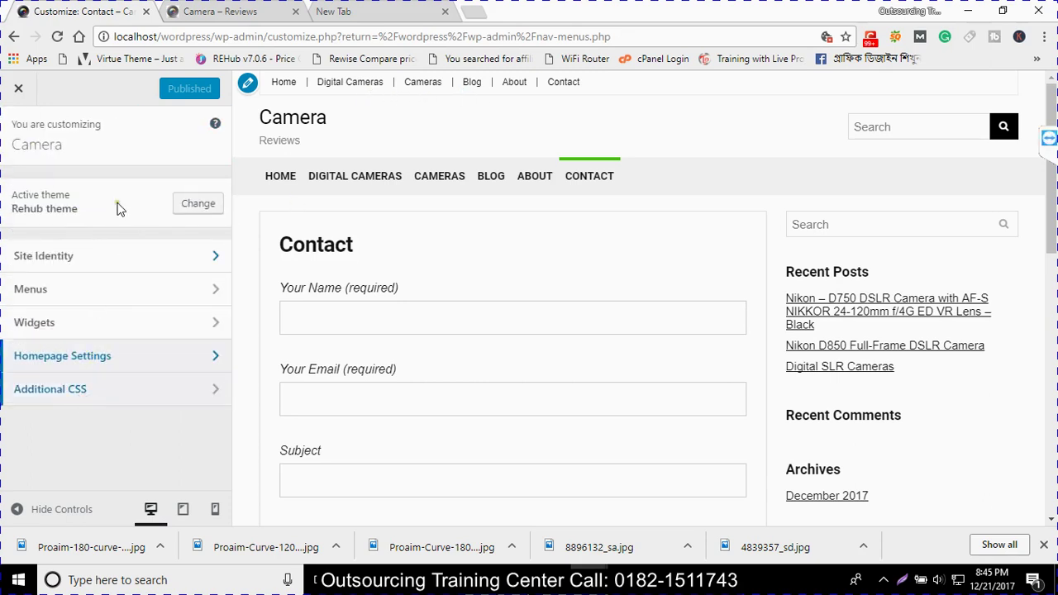
{"action": "left_click", "coordinate": [19, 89]}
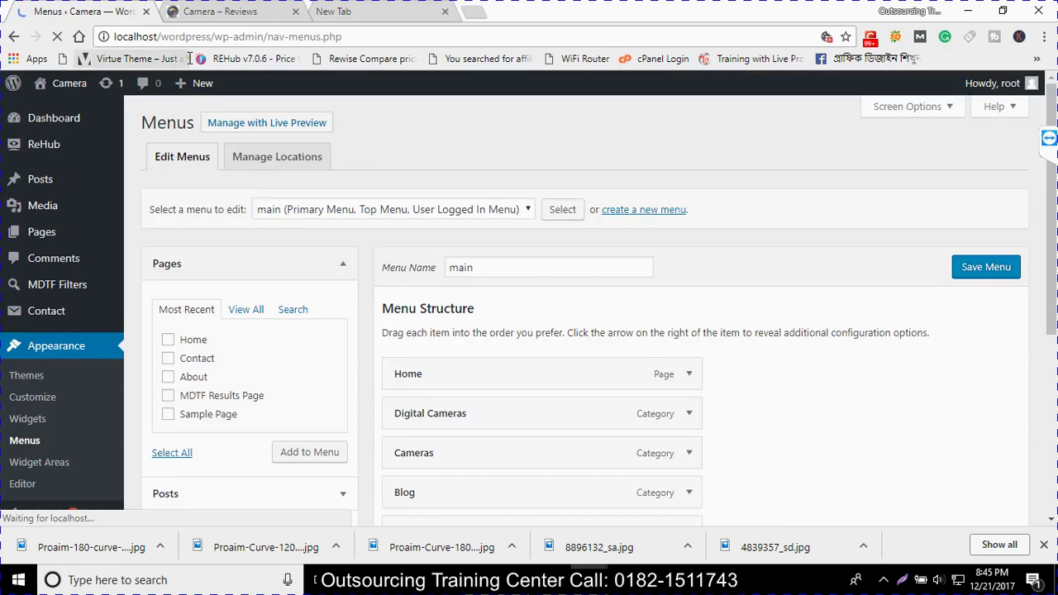
View the live site's front page, scrolling through its content
{"action": "left_click", "coordinate": [198, 13]}
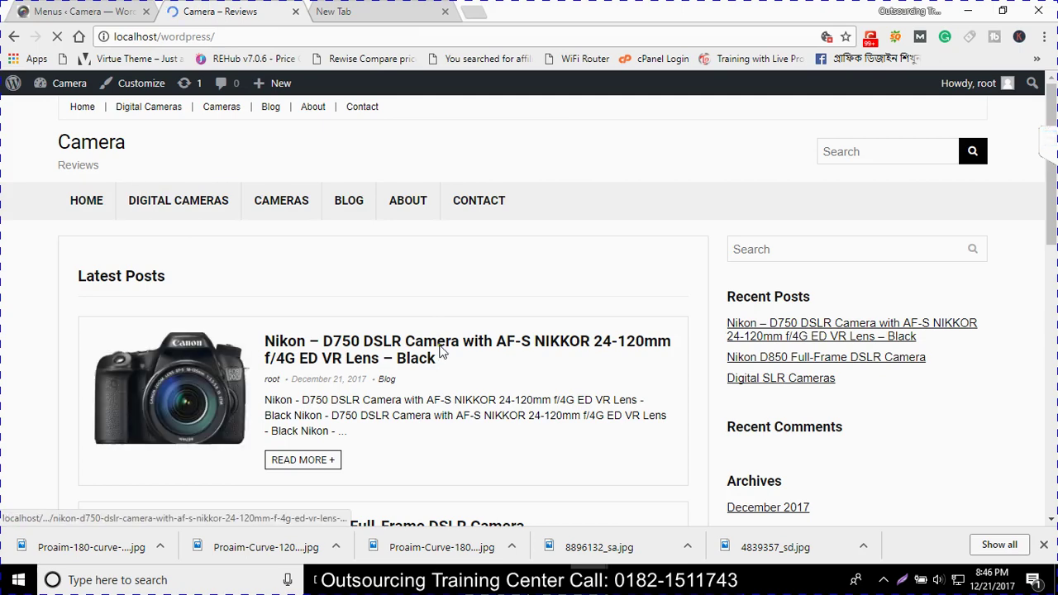
{"action": "scroll", "coordinate": [725, 371], "scroll_direction": "down", "scroll_amount": 15}
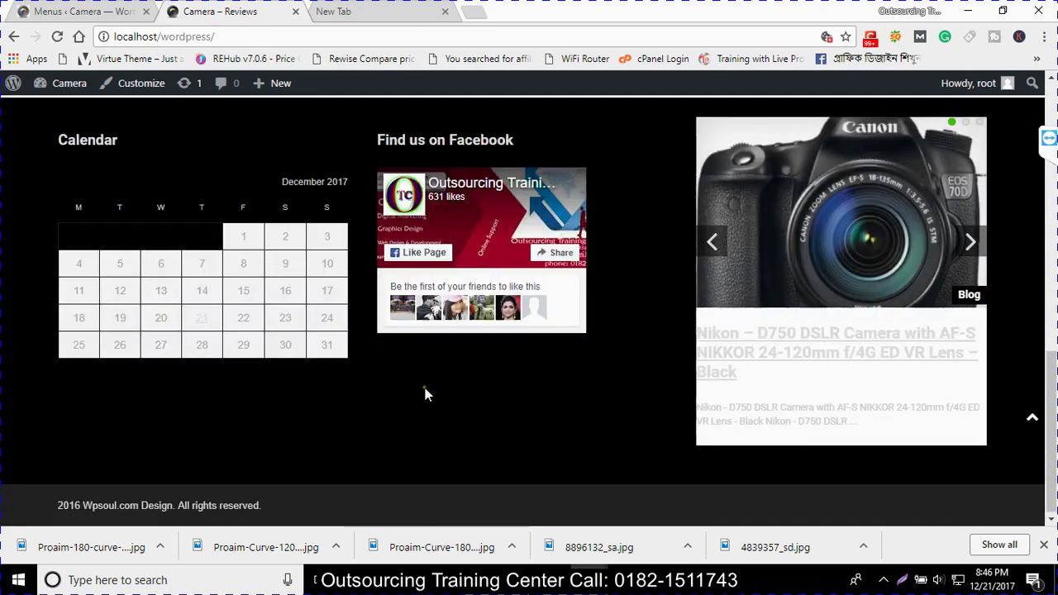
{"action": "scroll", "coordinate": [331, 413], "scroll_direction": "up", "scroll_amount": 15}
{"action": "scroll", "coordinate": [329, 322], "scroll_direction": "down", "scroll_amount": 2}
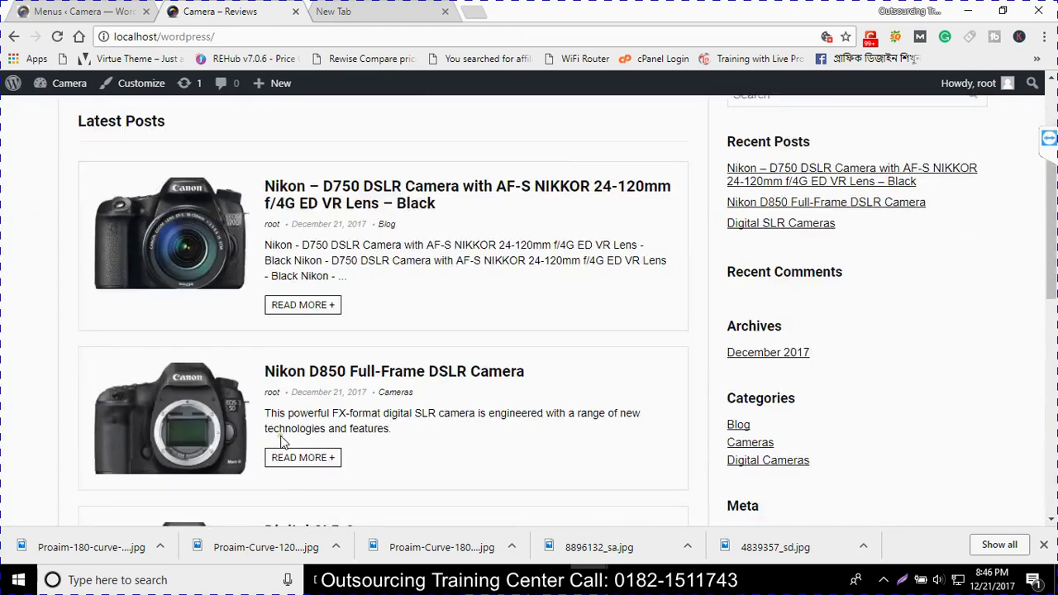
{"action": "scroll", "coordinate": [283, 434], "scroll_direction": "up", "scroll_amount": 2}
{"action": "scroll", "coordinate": [520, 269], "scroll_direction": "down", "scroll_amount": 4}
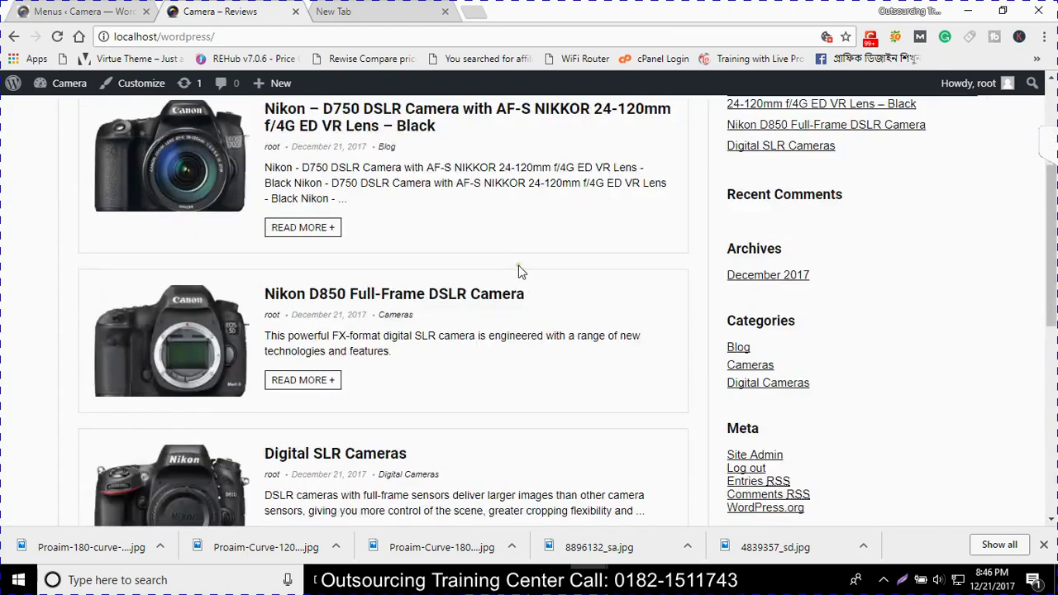
{"action": "scroll", "coordinate": [662, 370], "scroll_direction": "up", "scroll_amount": 5}
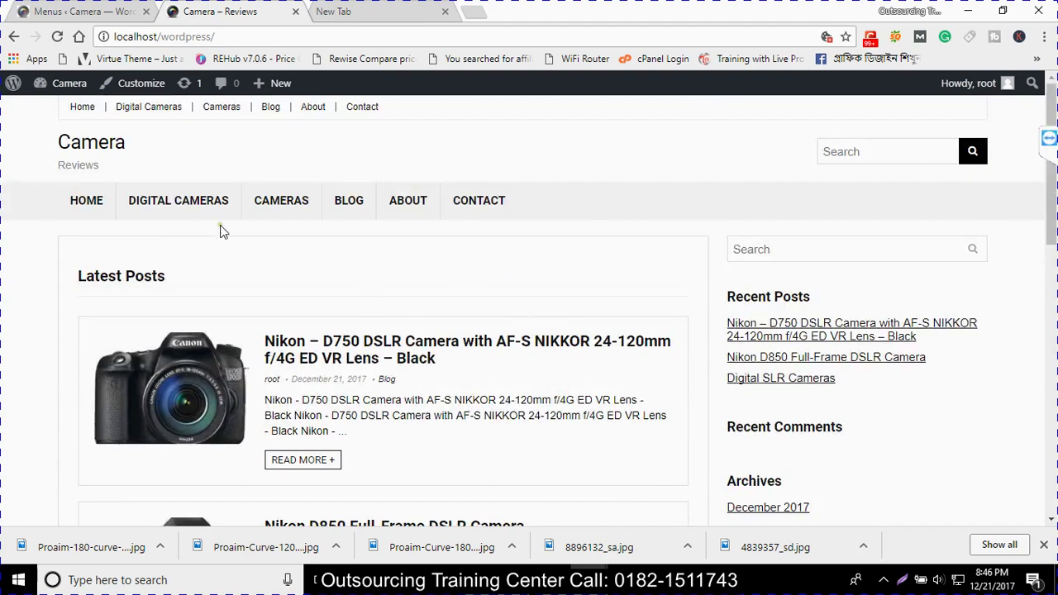
Visit the Contact page with its form, then the empty Home page, via the main menu
{"action": "left_click", "coordinate": [482, 213]}
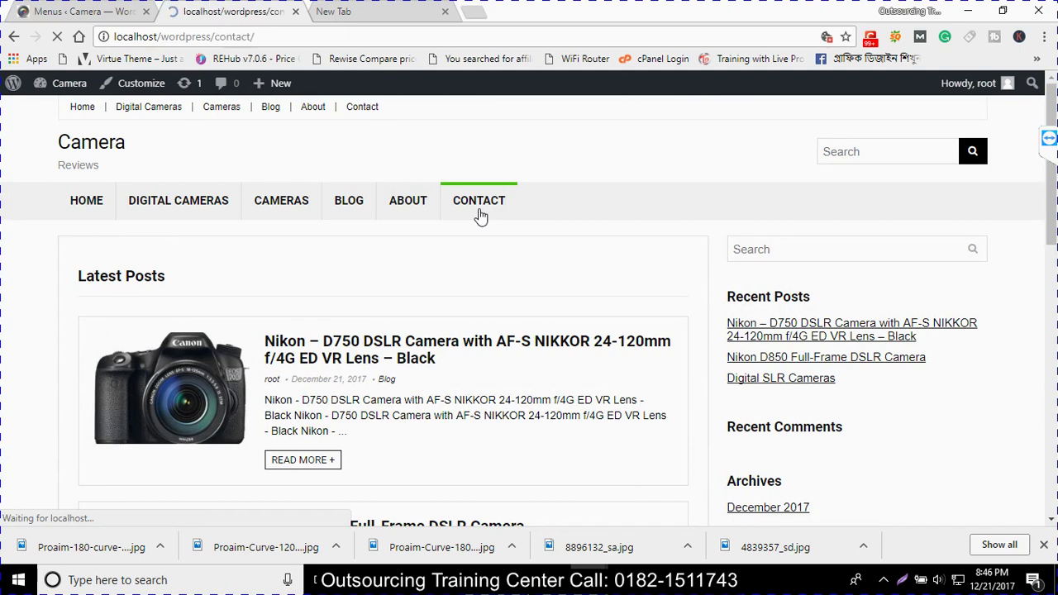
{"action": "scroll", "coordinate": [481, 231], "scroll_direction": "down", "scroll_amount": 3}
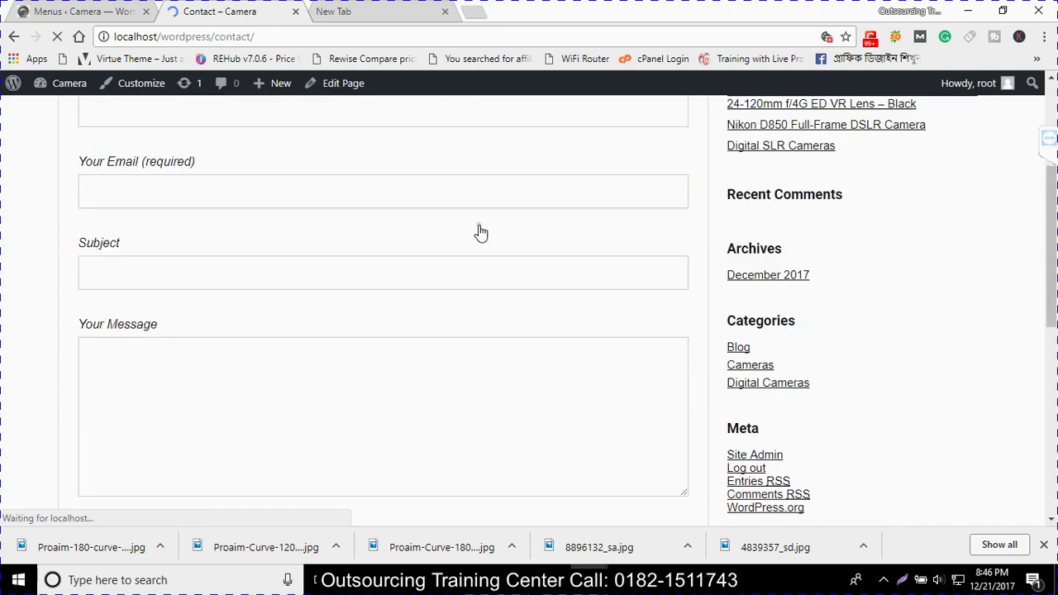
{"action": "scroll", "coordinate": [481, 232], "scroll_direction": "up", "scroll_amount": 3}
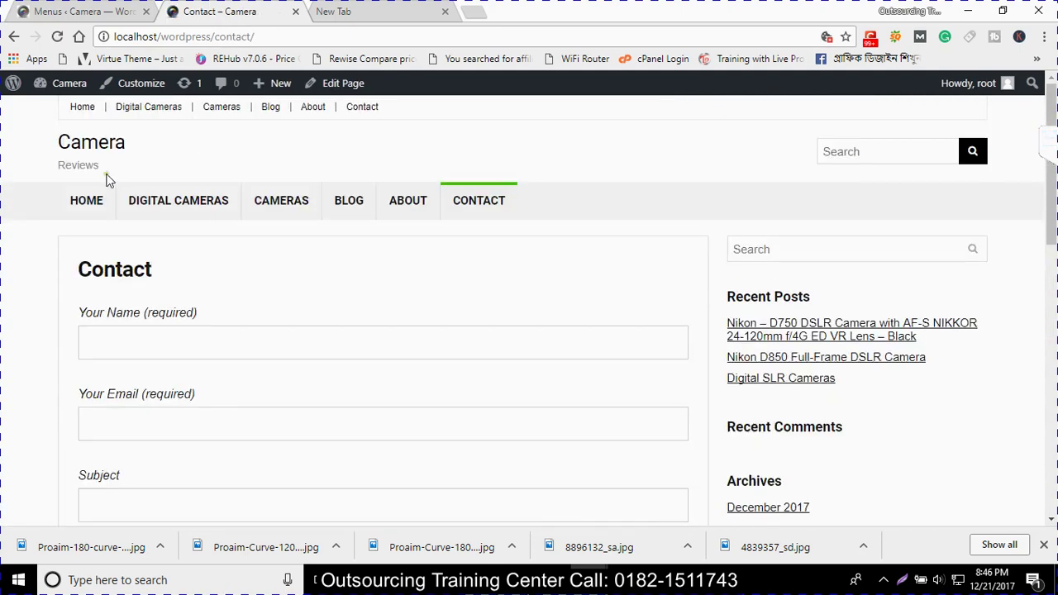
{"action": "left_click", "coordinate": [98, 209]}
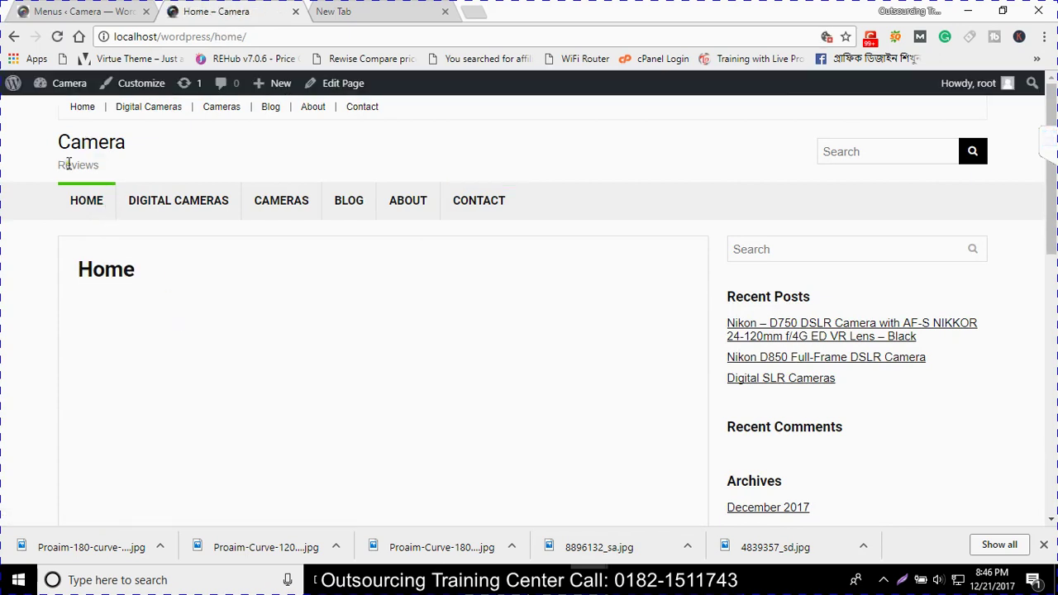
Remove 'home/' from the address to load the front page with Latest Posts and footer widgets
{"action": "left_click_drag", "start_coordinate": [215, 37], "coordinate": [320, 39]}
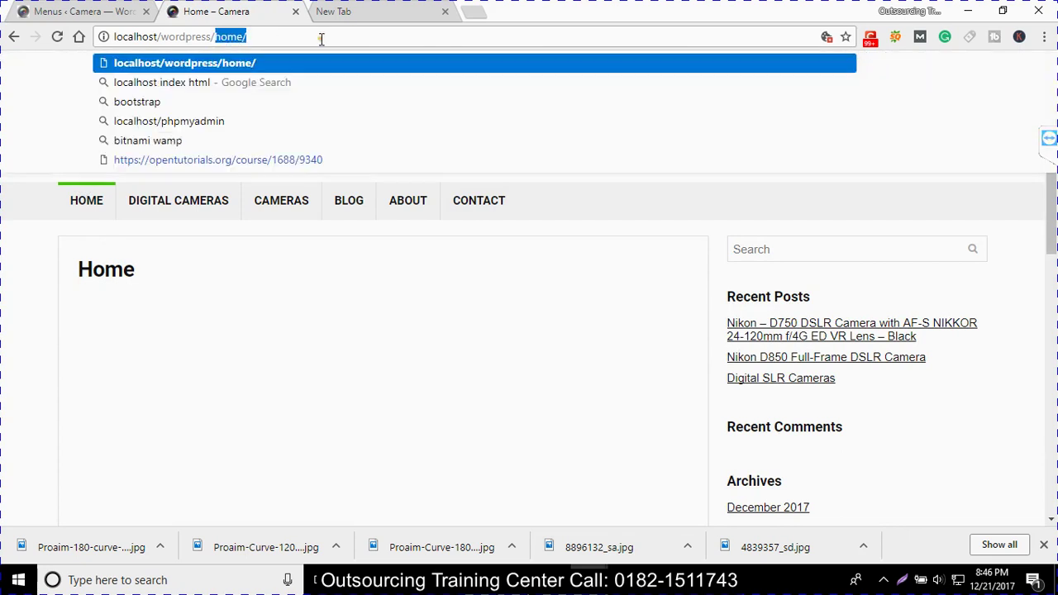
{"action": "key", "text": "BackSpace"}
{"action": "key", "text": "Return"}
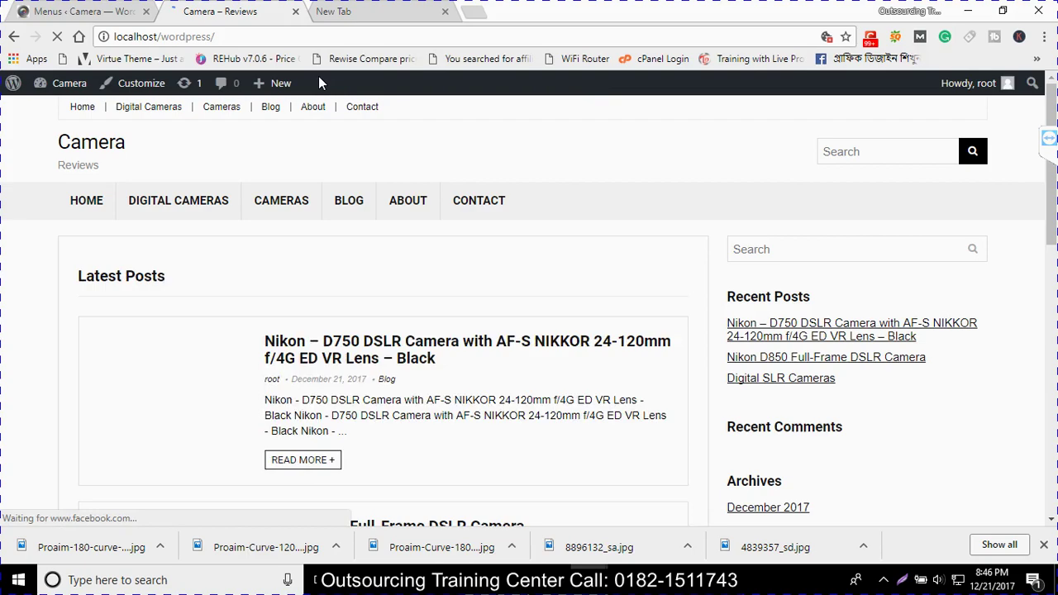
{"action": "scroll", "coordinate": [330, 307], "scroll_direction": "down", "scroll_amount": 10}
{"action": "scroll", "coordinate": [331, 307], "scroll_direction": "up", "scroll_amount": 8}
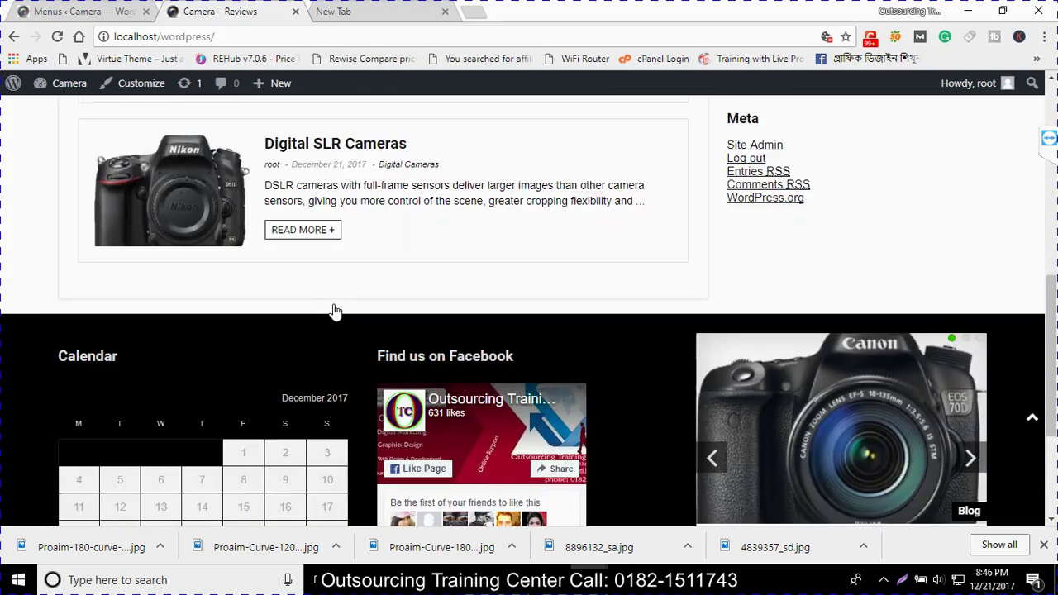
{"action": "scroll", "coordinate": [334, 308], "scroll_direction": "up", "scroll_amount": 2}
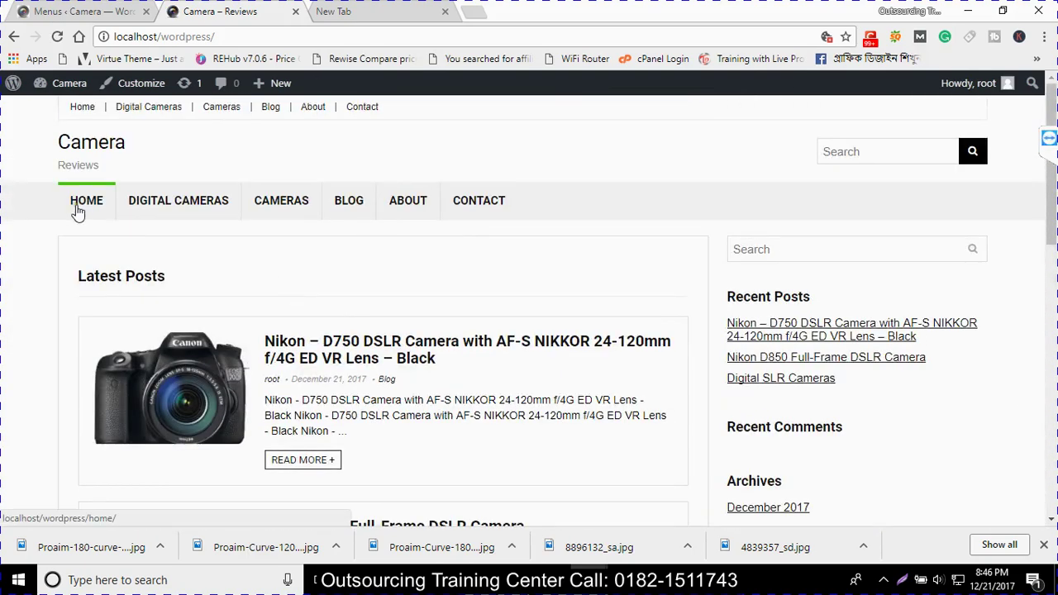
Copy the site's base URL and remove the Home page item from the main menu
{"action": "left_click", "coordinate": [121, 8]}
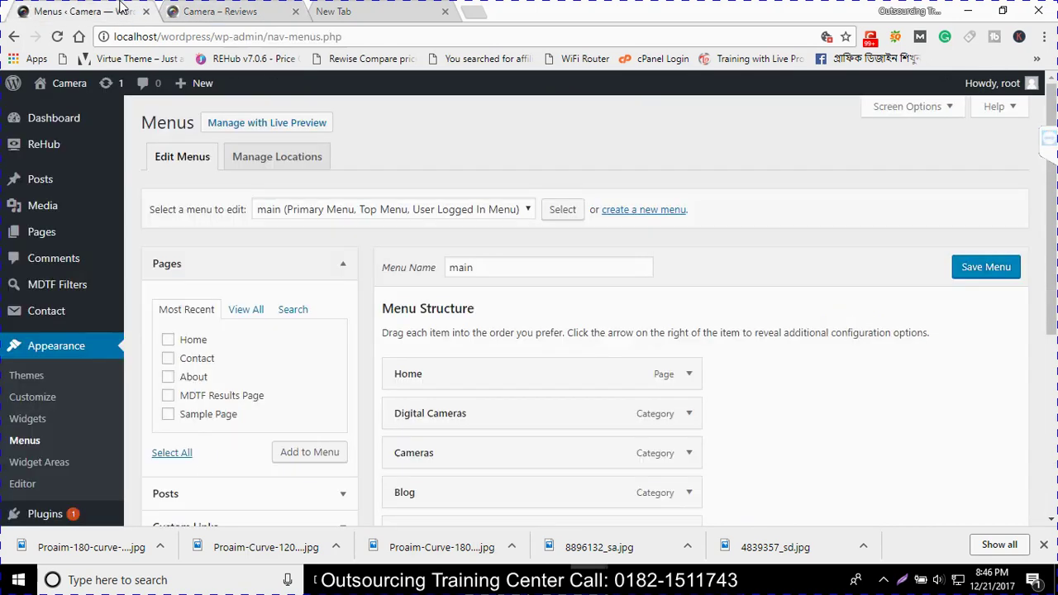
{"action": "left_click", "coordinate": [33, 449]}
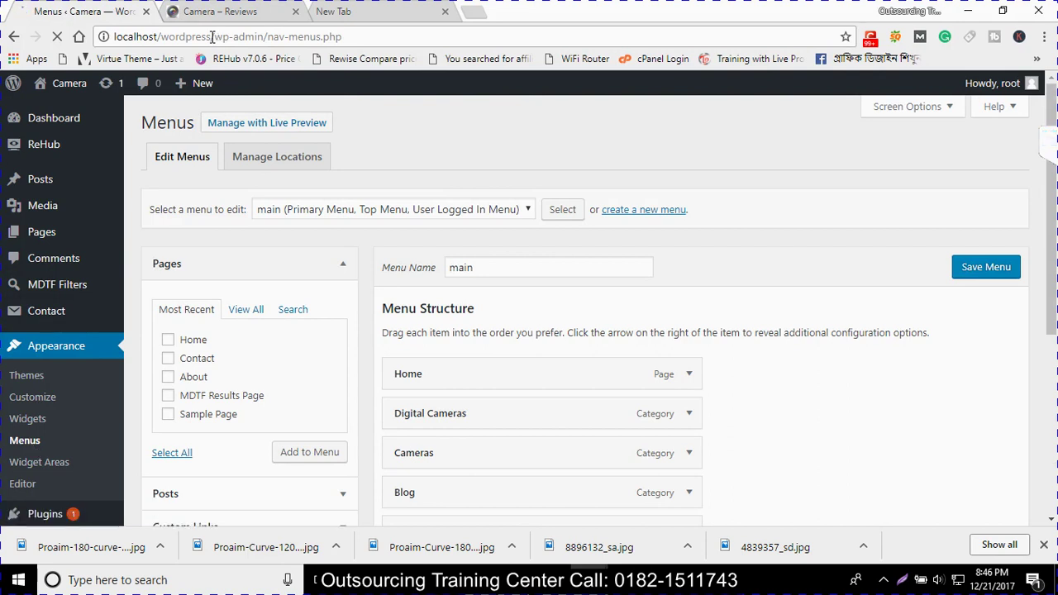
{"action": "left_click_drag", "start_coordinate": [212, 36], "coordinate": [101, 36]}
{"action": "key", "text": "ctrl+c"}
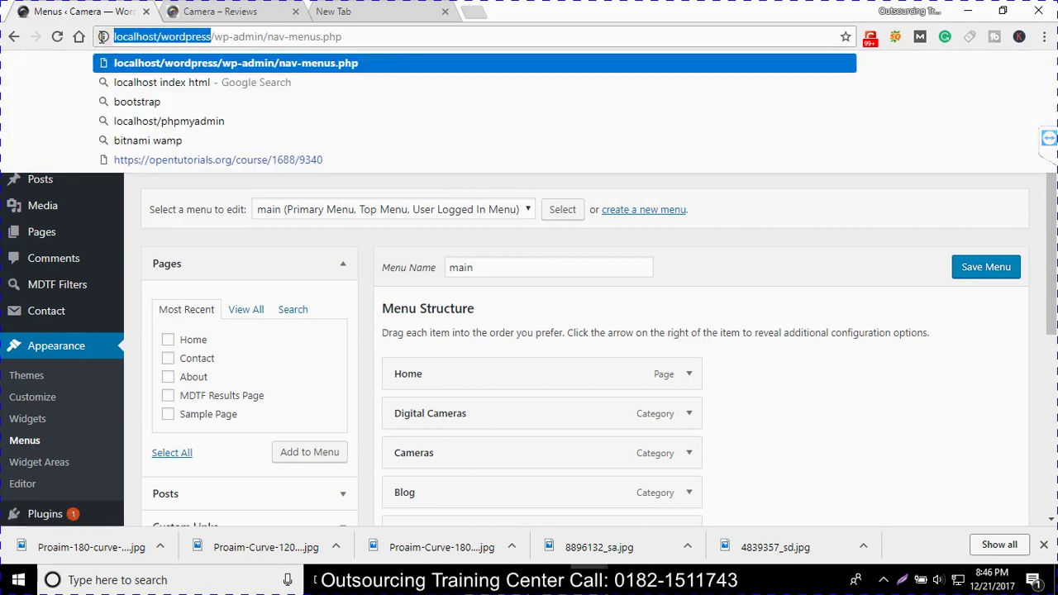
{"action": "left_click", "coordinate": [687, 373]}
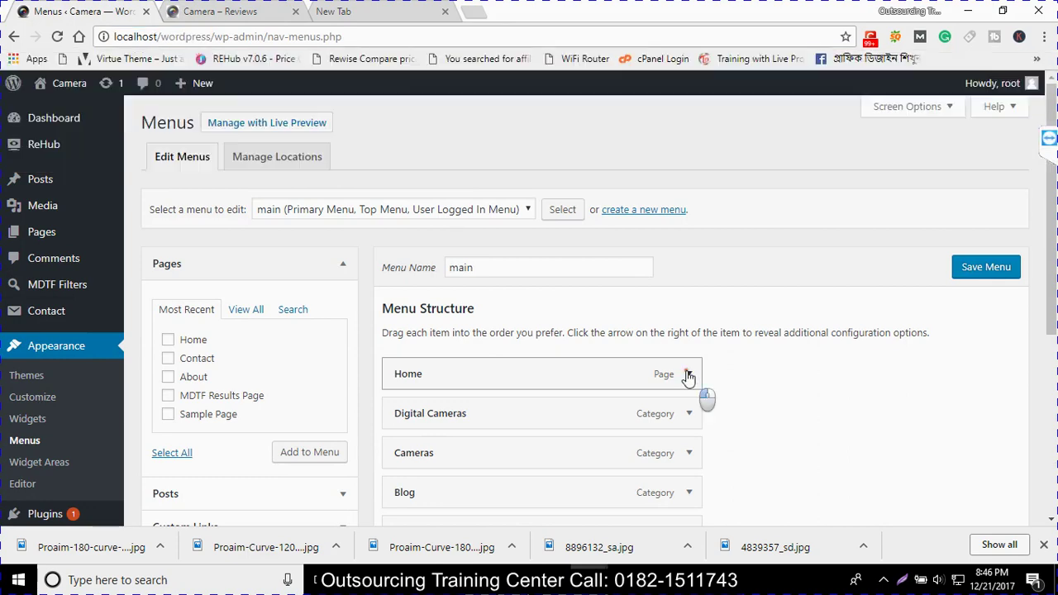
{"action": "scroll", "coordinate": [579, 376], "scroll_direction": "down", "scroll_amount": 2}
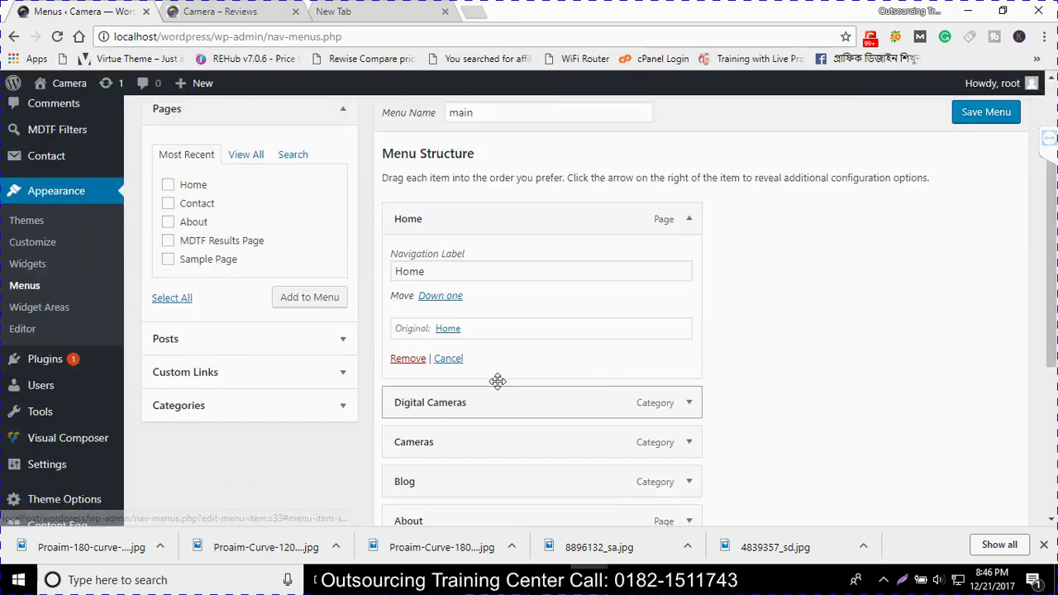
{"action": "left_click", "coordinate": [419, 362]}
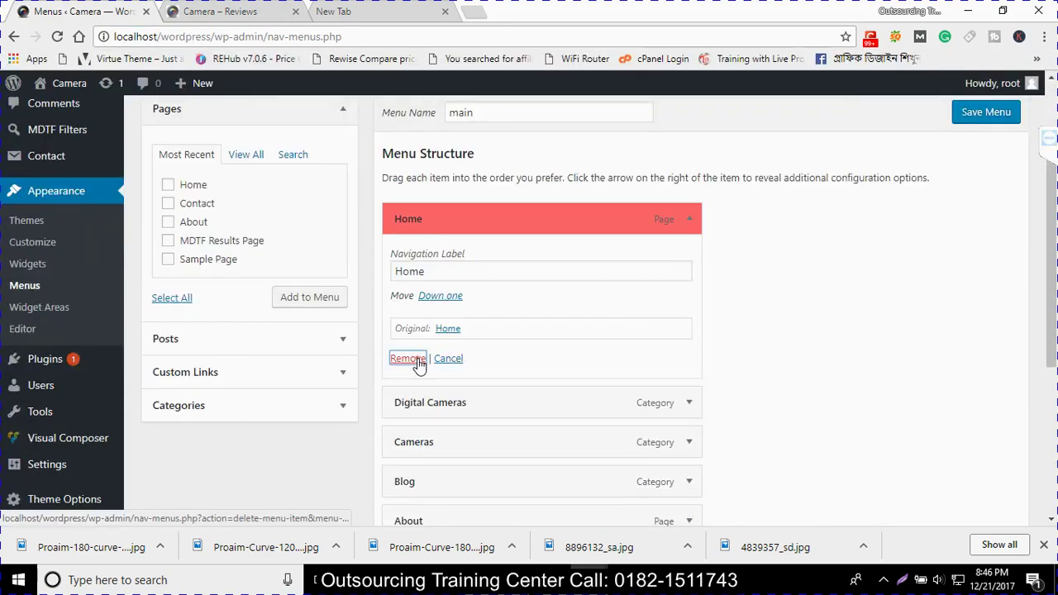
{"action": "left_click", "coordinate": [254, 378]}
{"action": "left_click_drag", "start_coordinate": [298, 228], "coordinate": [174, 234]}
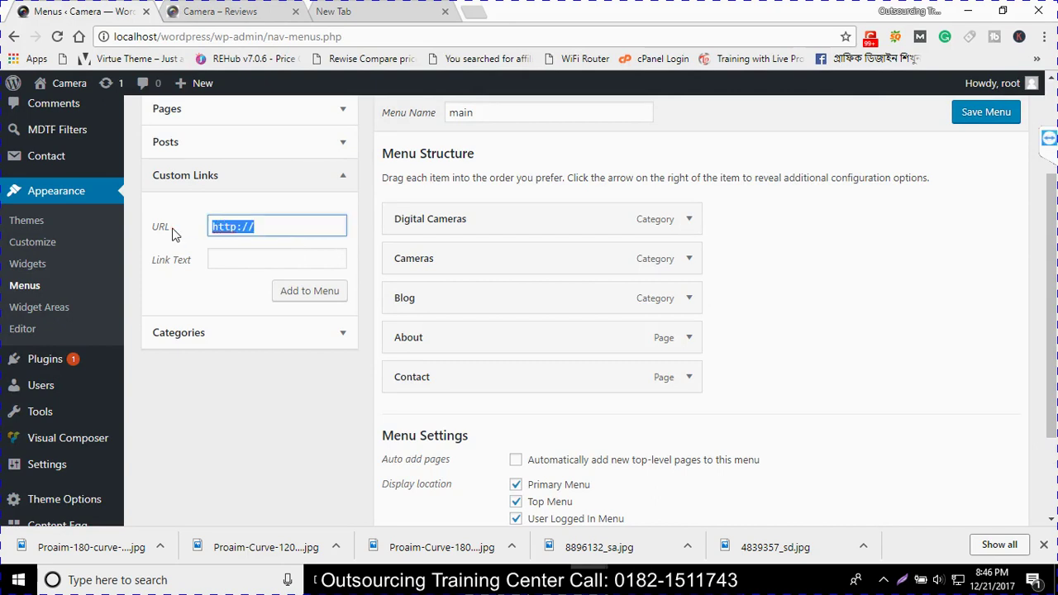
{"action": "key", "text": "ctrl+v"}
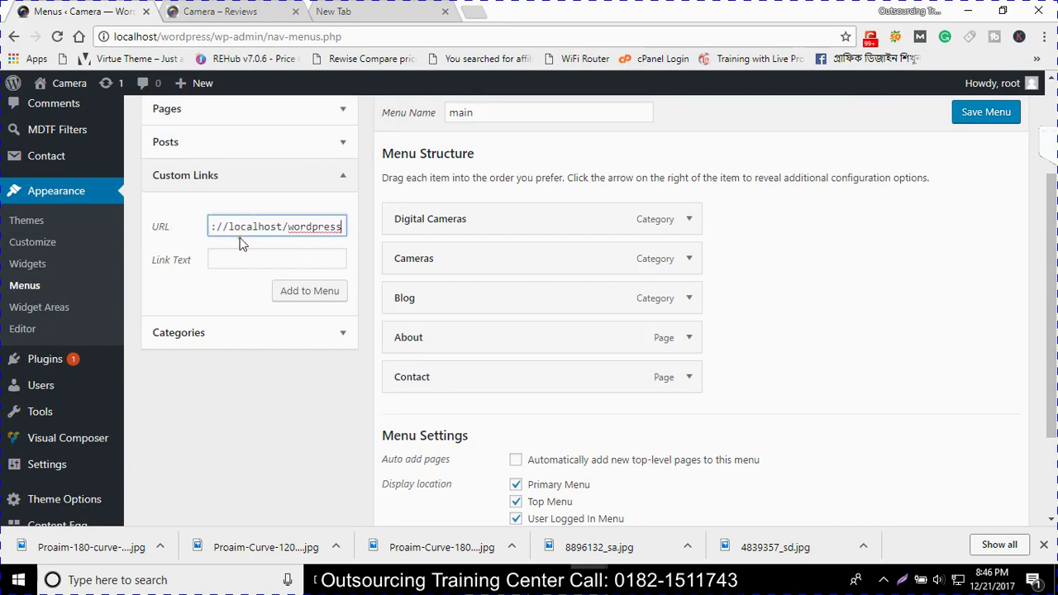
{"action": "left_click", "coordinate": [254, 250]}
{"action": "left_click", "coordinate": [252, 259]}
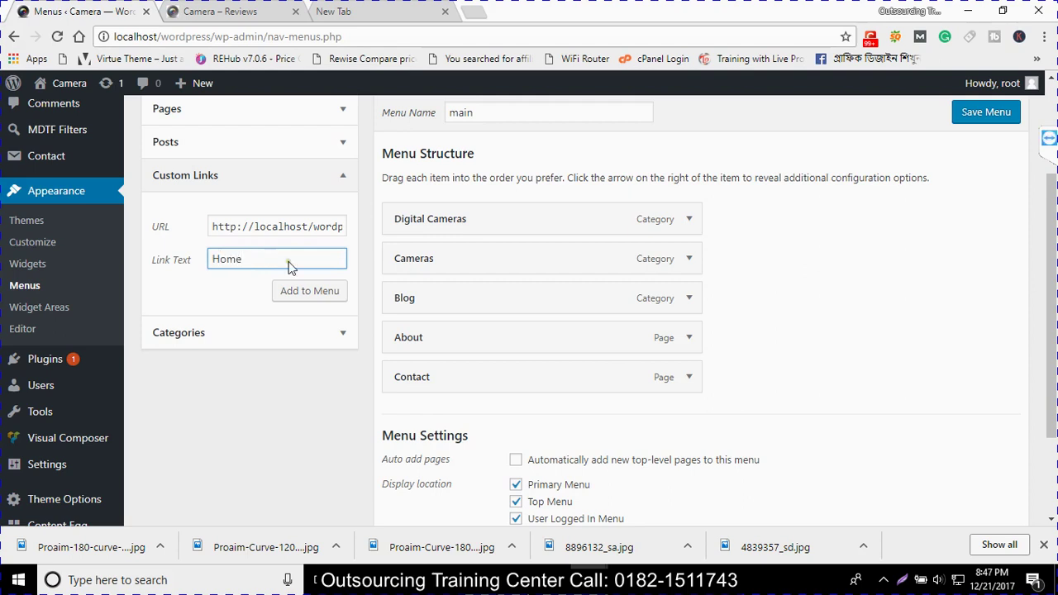
{"action": "type", "text": "Home"}
{"action": "left_click", "coordinate": [319, 295]}
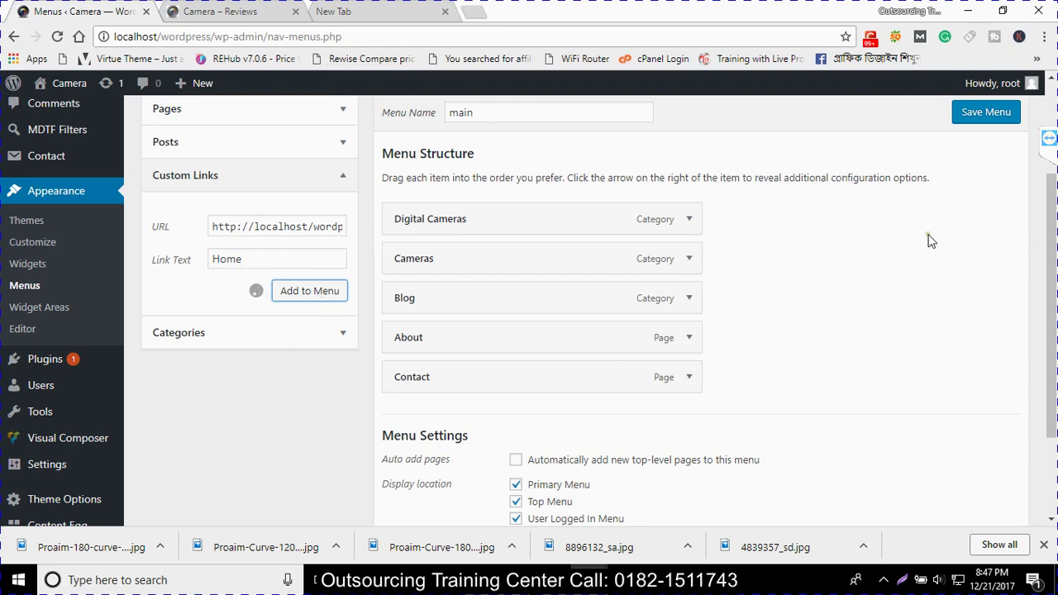
{"action": "left_click", "coordinate": [975, 120]}
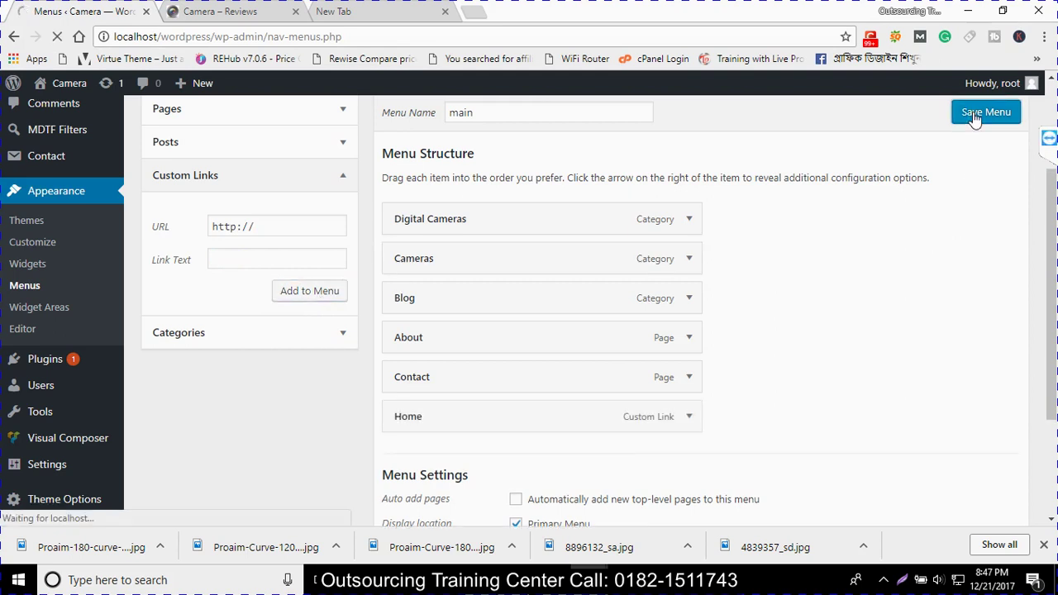
Reload the front page to check the new menu, then return to the Menus page
{"action": "left_click", "coordinate": [238, 10]}
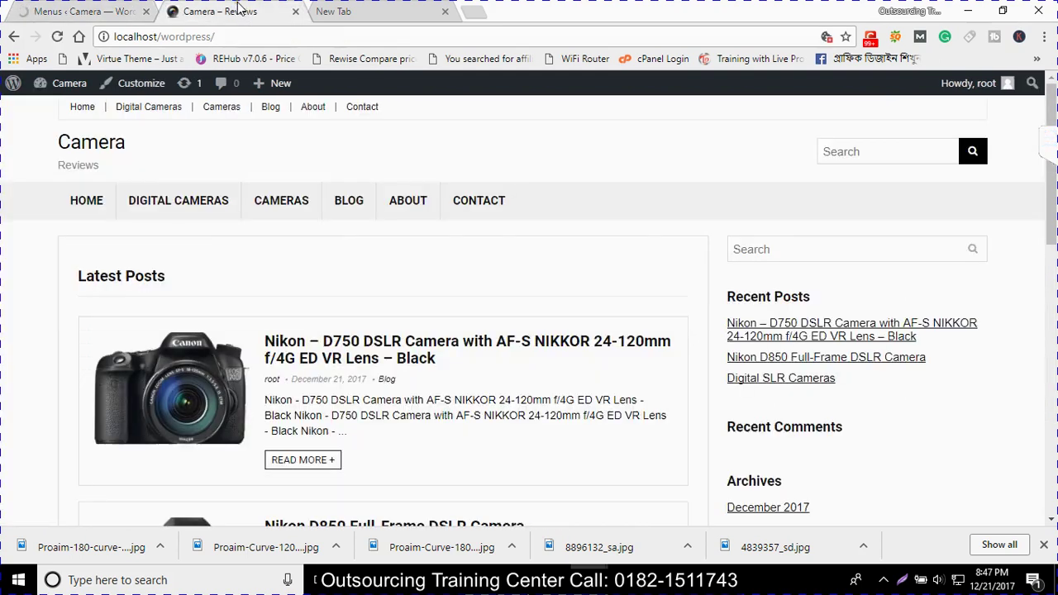
{"action": "key", "text": "F5"}
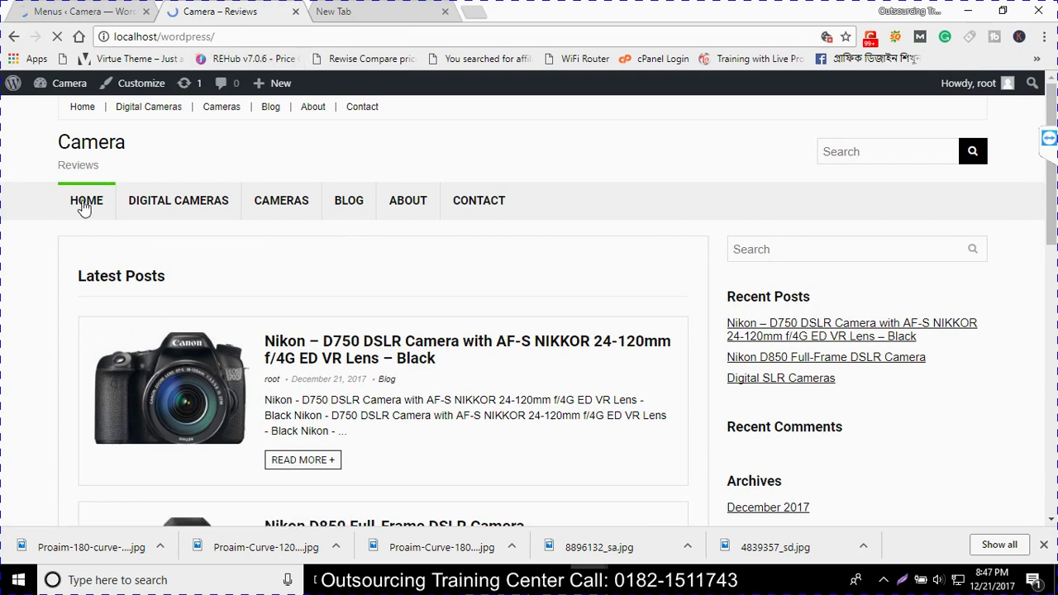
{"action": "left_click", "coordinate": [83, 12]}
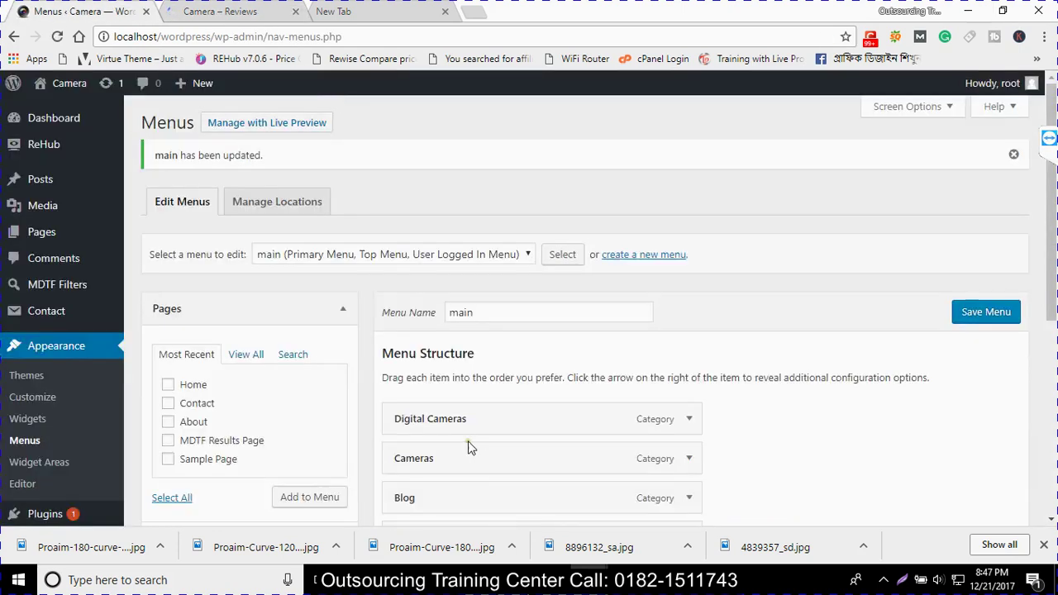
Drag the Home custom link above Digital Cameras in Menu Structure and save the menu
{"action": "scroll", "coordinate": [463, 455], "scroll_direction": "down", "scroll_amount": 2}
{"action": "scroll", "coordinate": [438, 471], "scroll_direction": "down", "scroll_amount": 1}
{"action": "left_click_drag", "start_coordinate": [439, 383], "coordinate": [402, 182]}
{"action": "scroll", "coordinate": [673, 333], "scroll_direction": "up", "scroll_amount": 2}
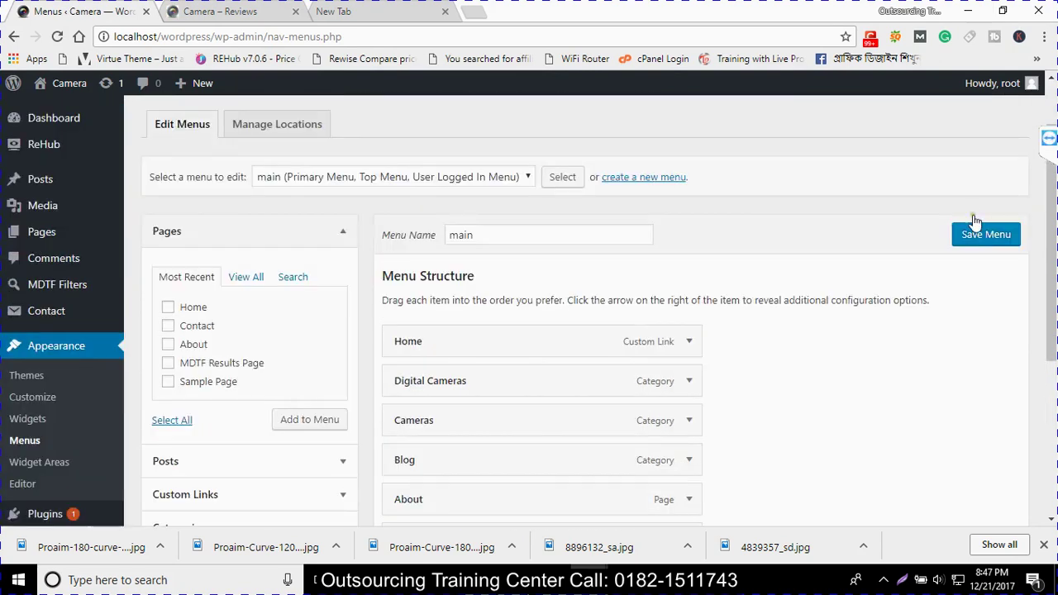
{"action": "left_click", "coordinate": [969, 236]}
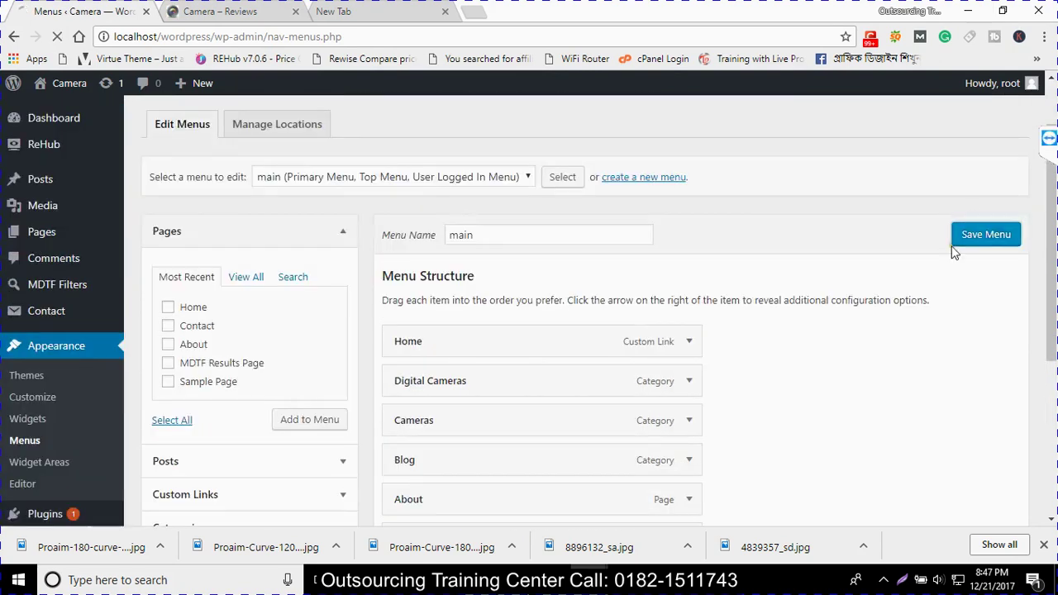
{"action": "left_click", "coordinate": [209, 13]}
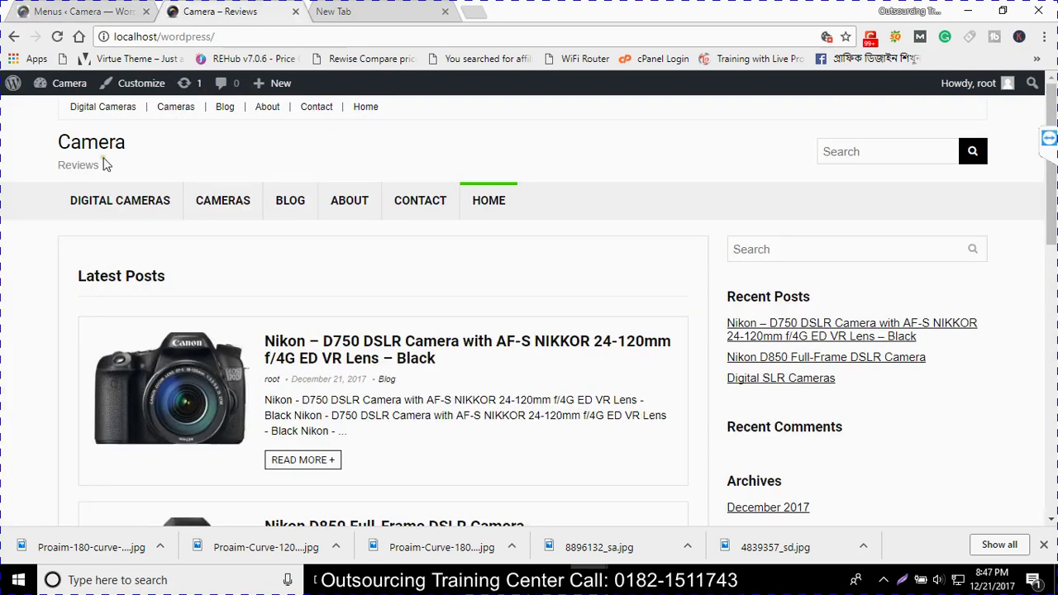
{"action": "key", "text": "F5"}
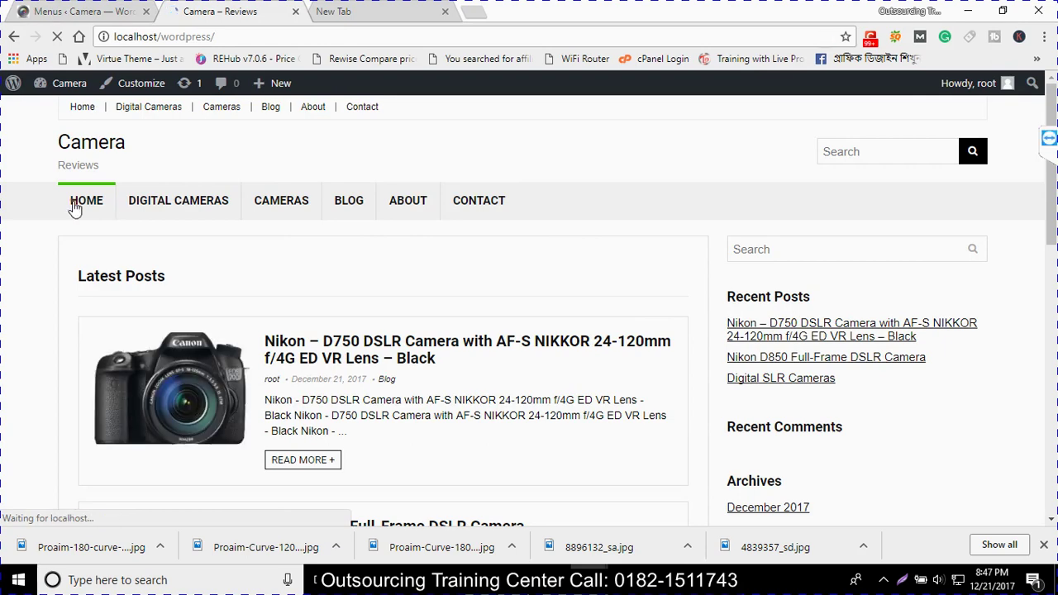
{"action": "scroll", "coordinate": [366, 310], "scroll_direction": "down", "scroll_amount": 3}
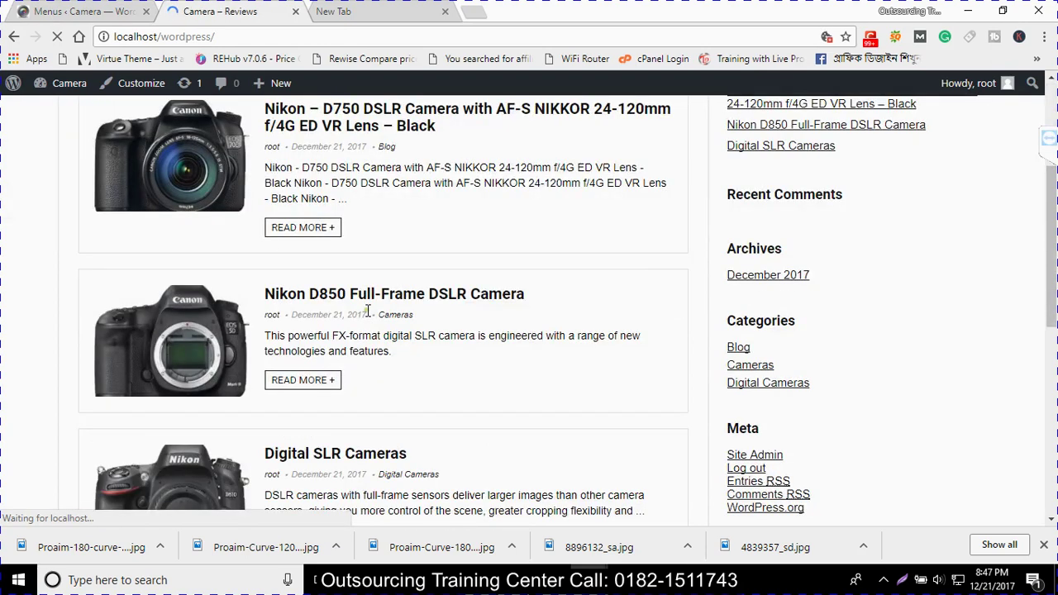
{"action": "key", "text": "ctrl+shift+Tab"}
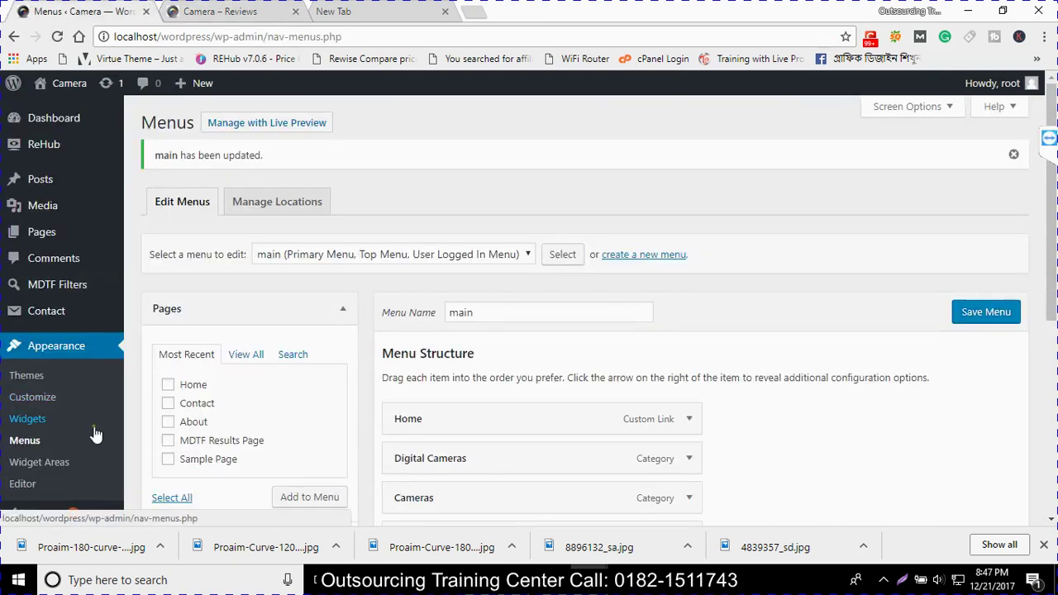
{"action": "scroll", "coordinate": [220, 413], "scroll_direction": "down", "scroll_amount": 2}
{"action": "left_click", "coordinate": [221, 415]}
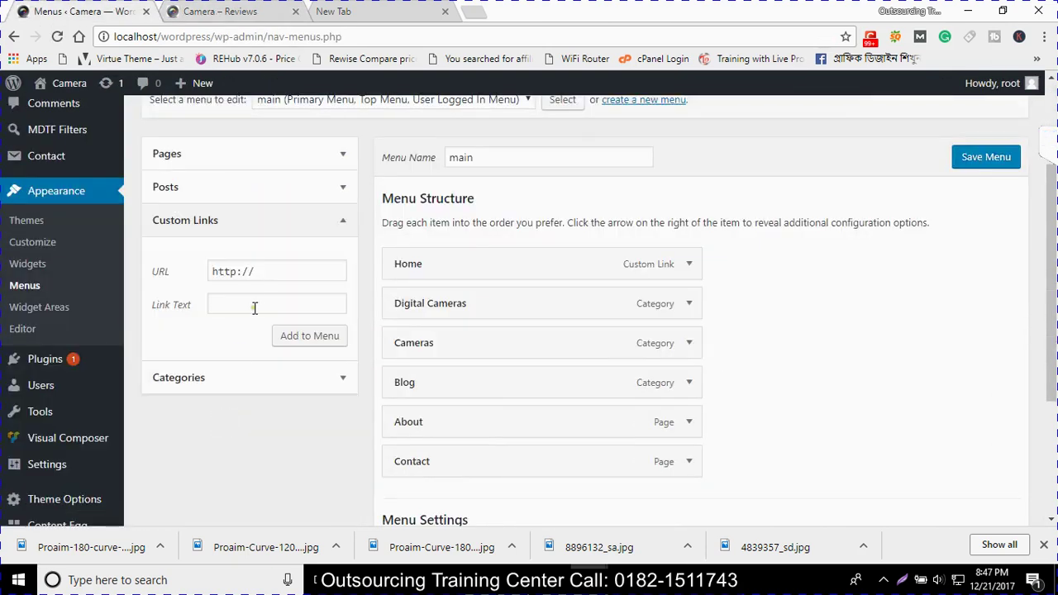
{"action": "left_click_drag", "start_coordinate": [262, 272], "coordinate": [166, 288]}
{"action": "left_click", "coordinate": [214, 304]}
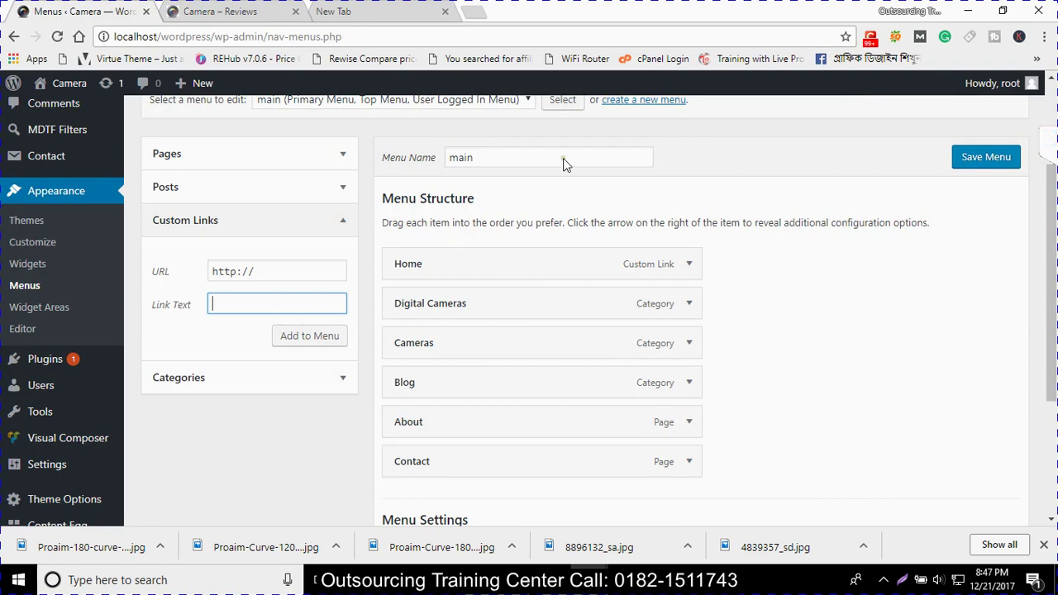
{"action": "scroll", "coordinate": [260, 404], "scroll_direction": "up", "scroll_amount": 2}
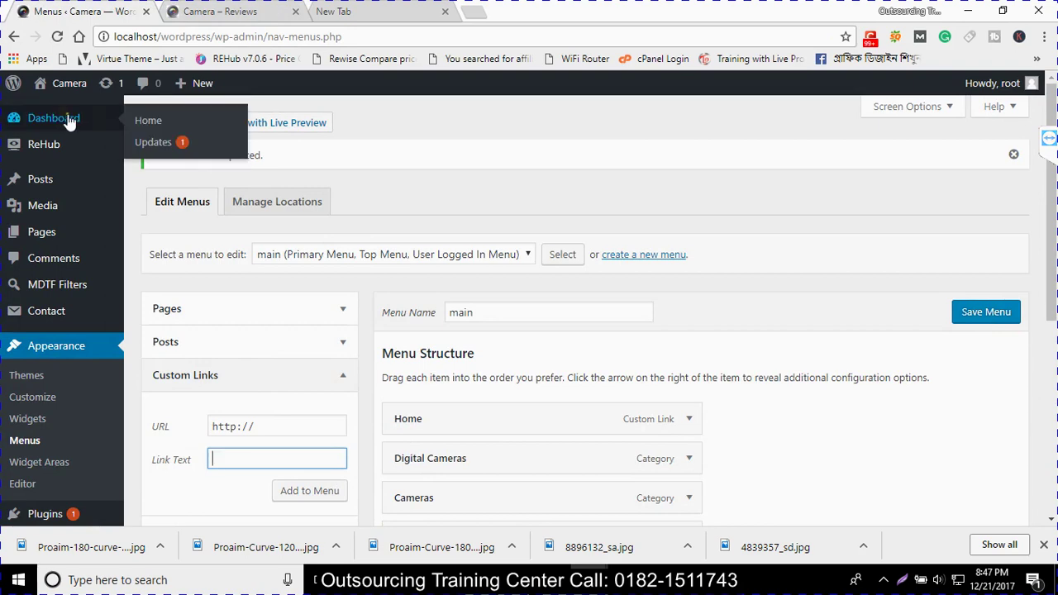
Visit the live site and scroll its front page down to the footer widgets and back
{"action": "mouse_move", "coordinate": [68, 89]}
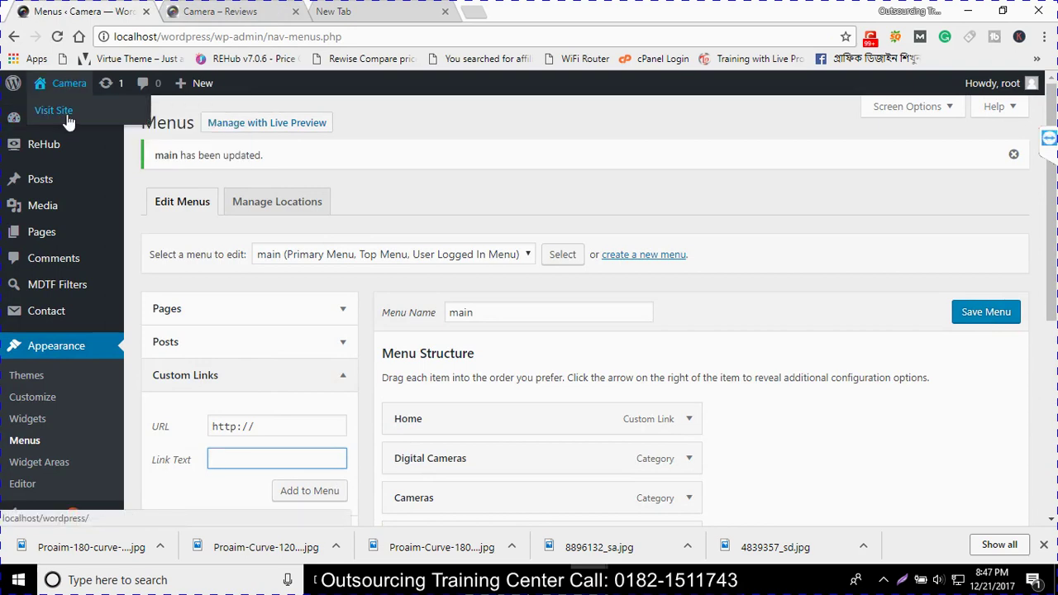
{"action": "left_click", "coordinate": [67, 118]}
{"action": "scroll", "coordinate": [323, 272], "scroll_direction": "down", "scroll_amount": 4}
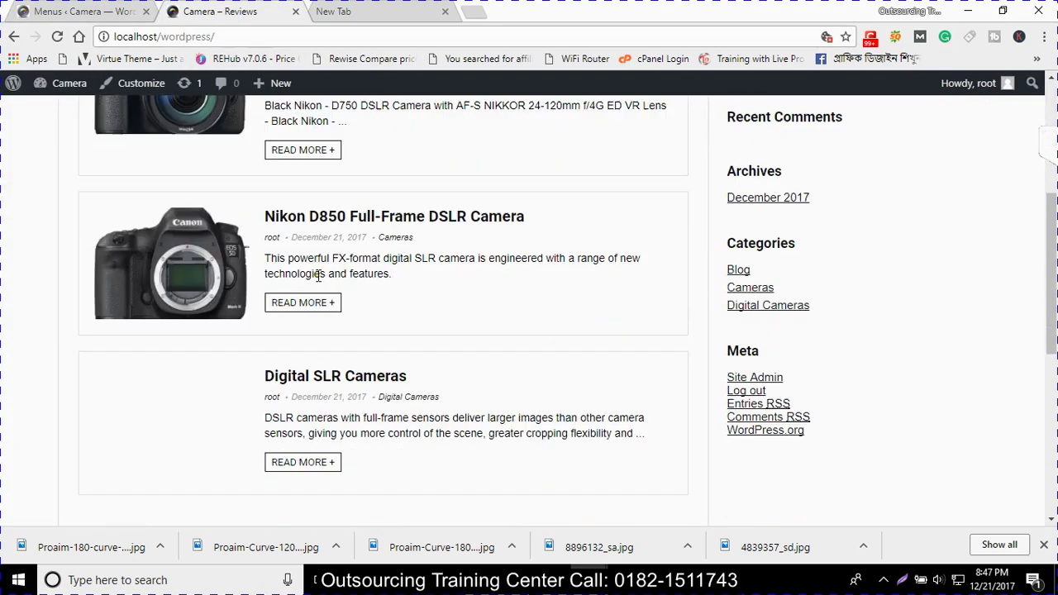
{"action": "scroll", "coordinate": [320, 277], "scroll_direction": "down", "scroll_amount": 5}
{"action": "scroll", "coordinate": [322, 278], "scroll_direction": "up", "scroll_amount": 5}
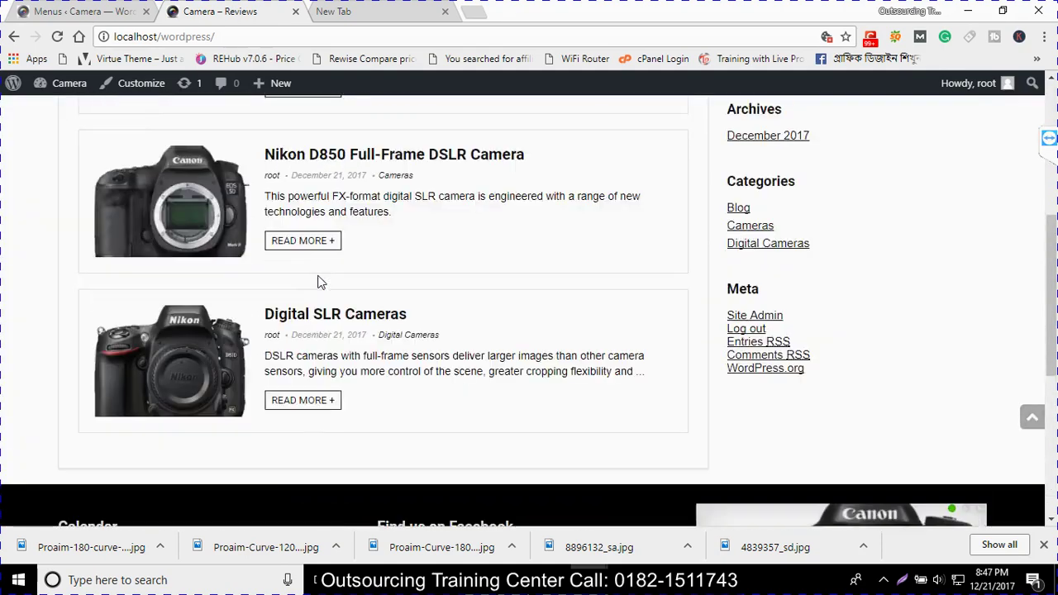
{"action": "scroll", "coordinate": [320, 281], "scroll_direction": "up", "scroll_amount": 4}
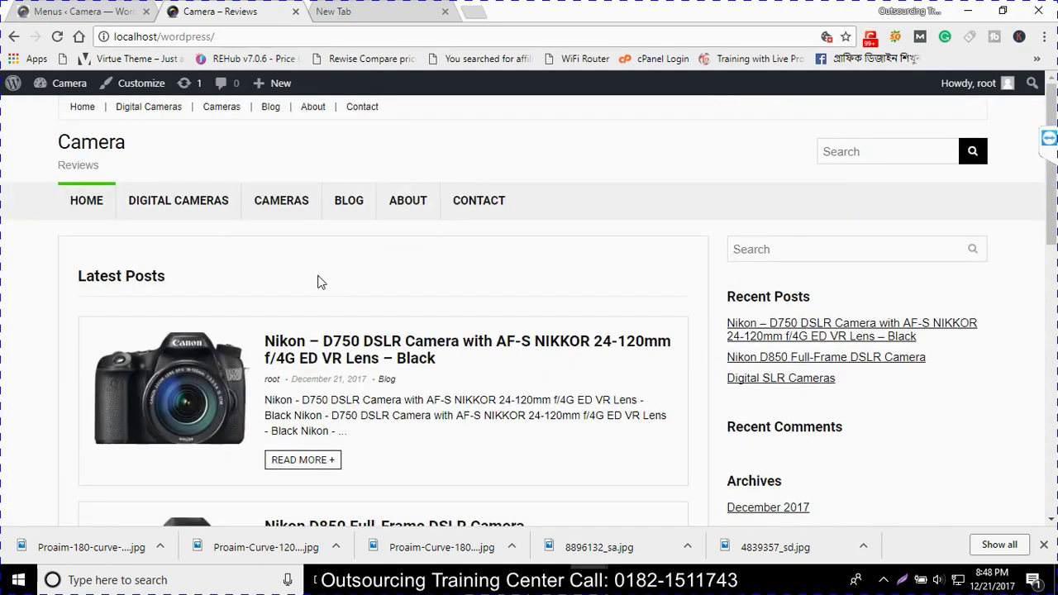
{"action": "scroll", "coordinate": [320, 281], "scroll_direction": "down", "scroll_amount": 6}
{"action": "scroll", "coordinate": [321, 277], "scroll_direction": "up", "scroll_amount": 5}
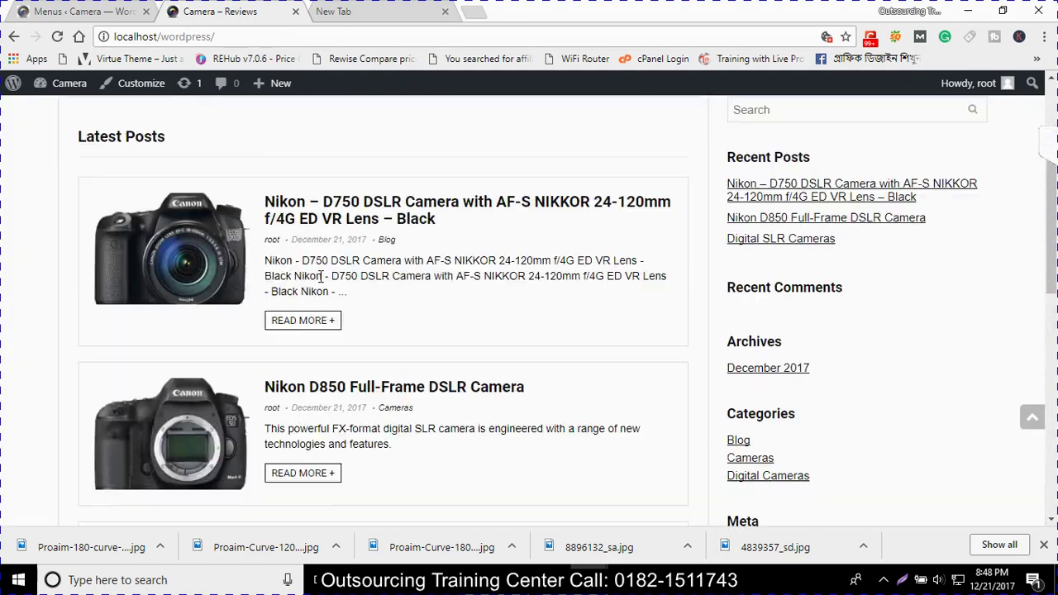
{"action": "scroll", "coordinate": [321, 281], "scroll_direction": "up", "scroll_amount": 2}
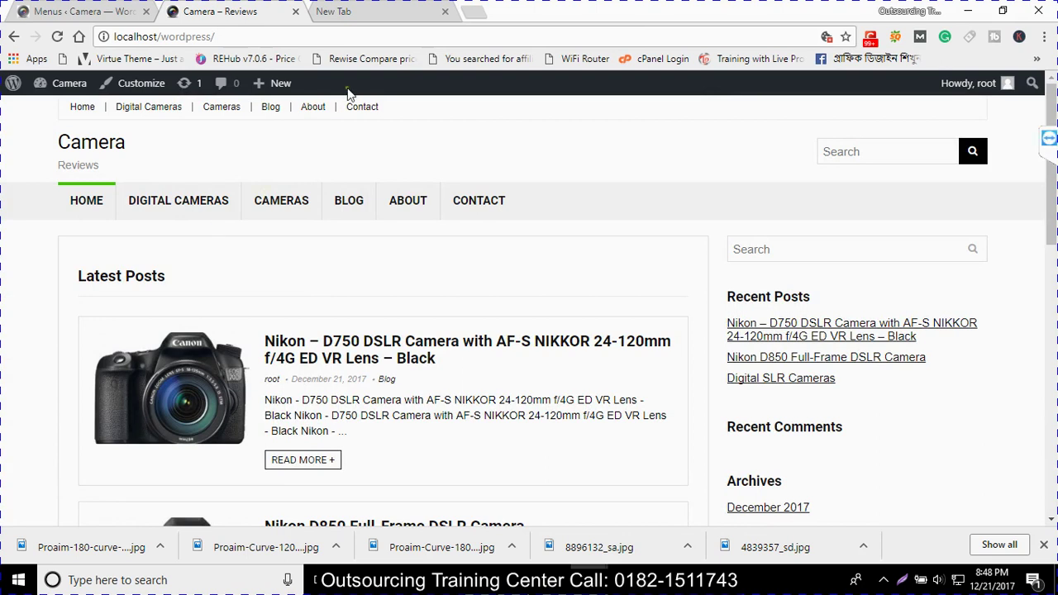
Close the empty New Tab and review the front page, whose menu now starts with Home
{"action": "left_click", "coordinate": [445, 11]}
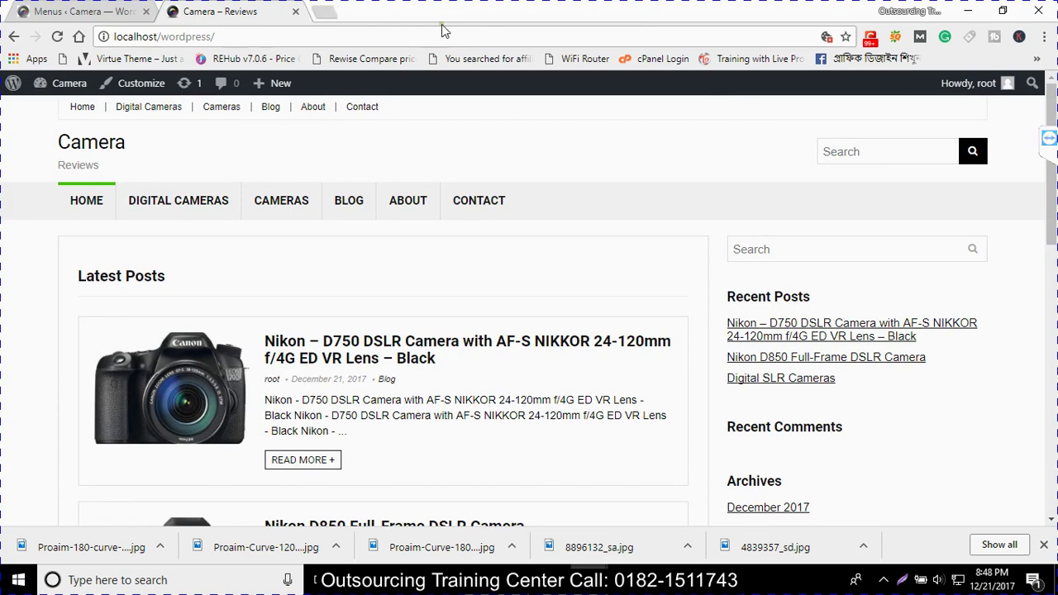
{"action": "scroll", "coordinate": [392, 305], "scroll_direction": "down", "scroll_amount": 6}
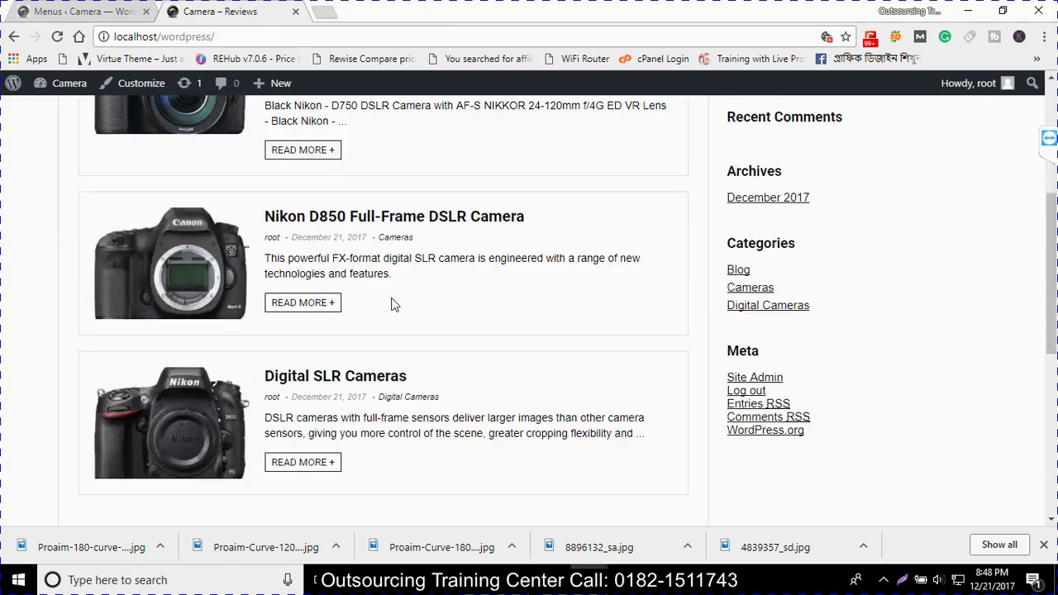
{"action": "scroll", "coordinate": [401, 318], "scroll_direction": "down", "scroll_amount": 3}
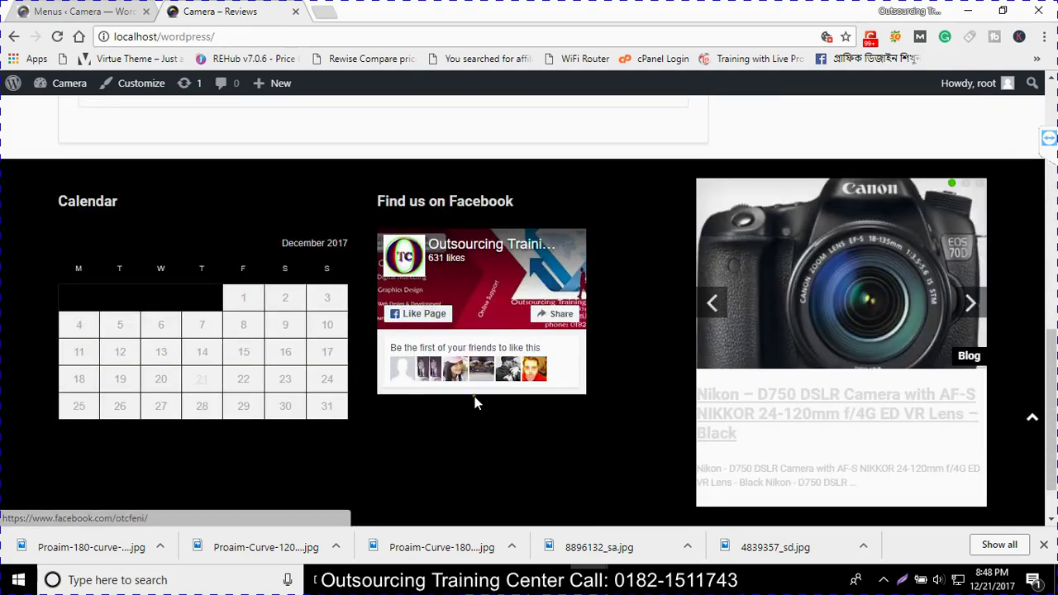
{"action": "scroll", "coordinate": [474, 405], "scroll_direction": "up", "scroll_amount": 4}
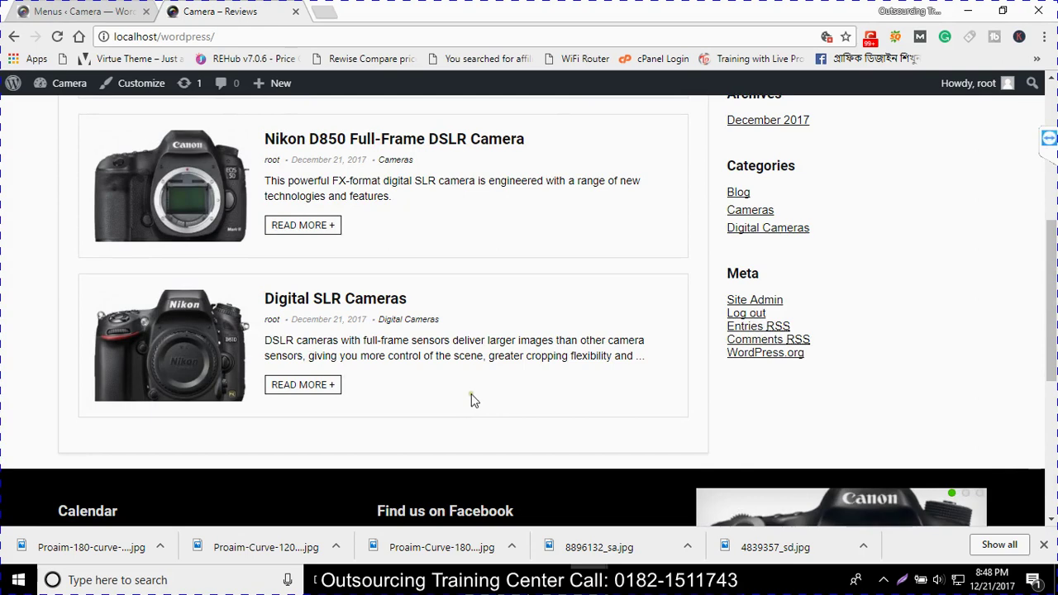
{"action": "scroll", "coordinate": [472, 397], "scroll_direction": "up", "scroll_amount": 5}
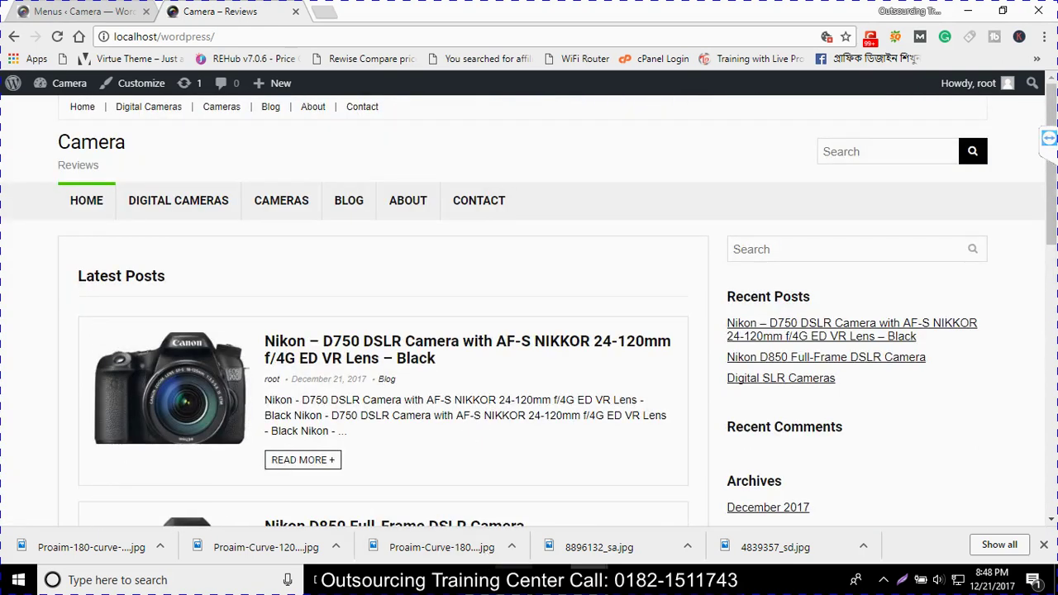
{"action": "key", "text": "ctrl+F10"}
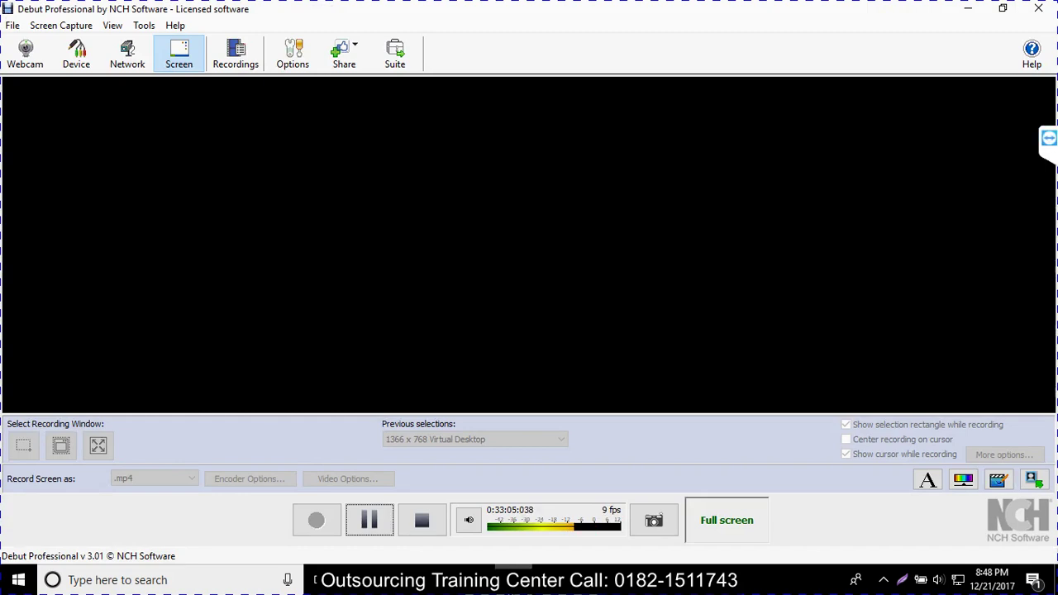